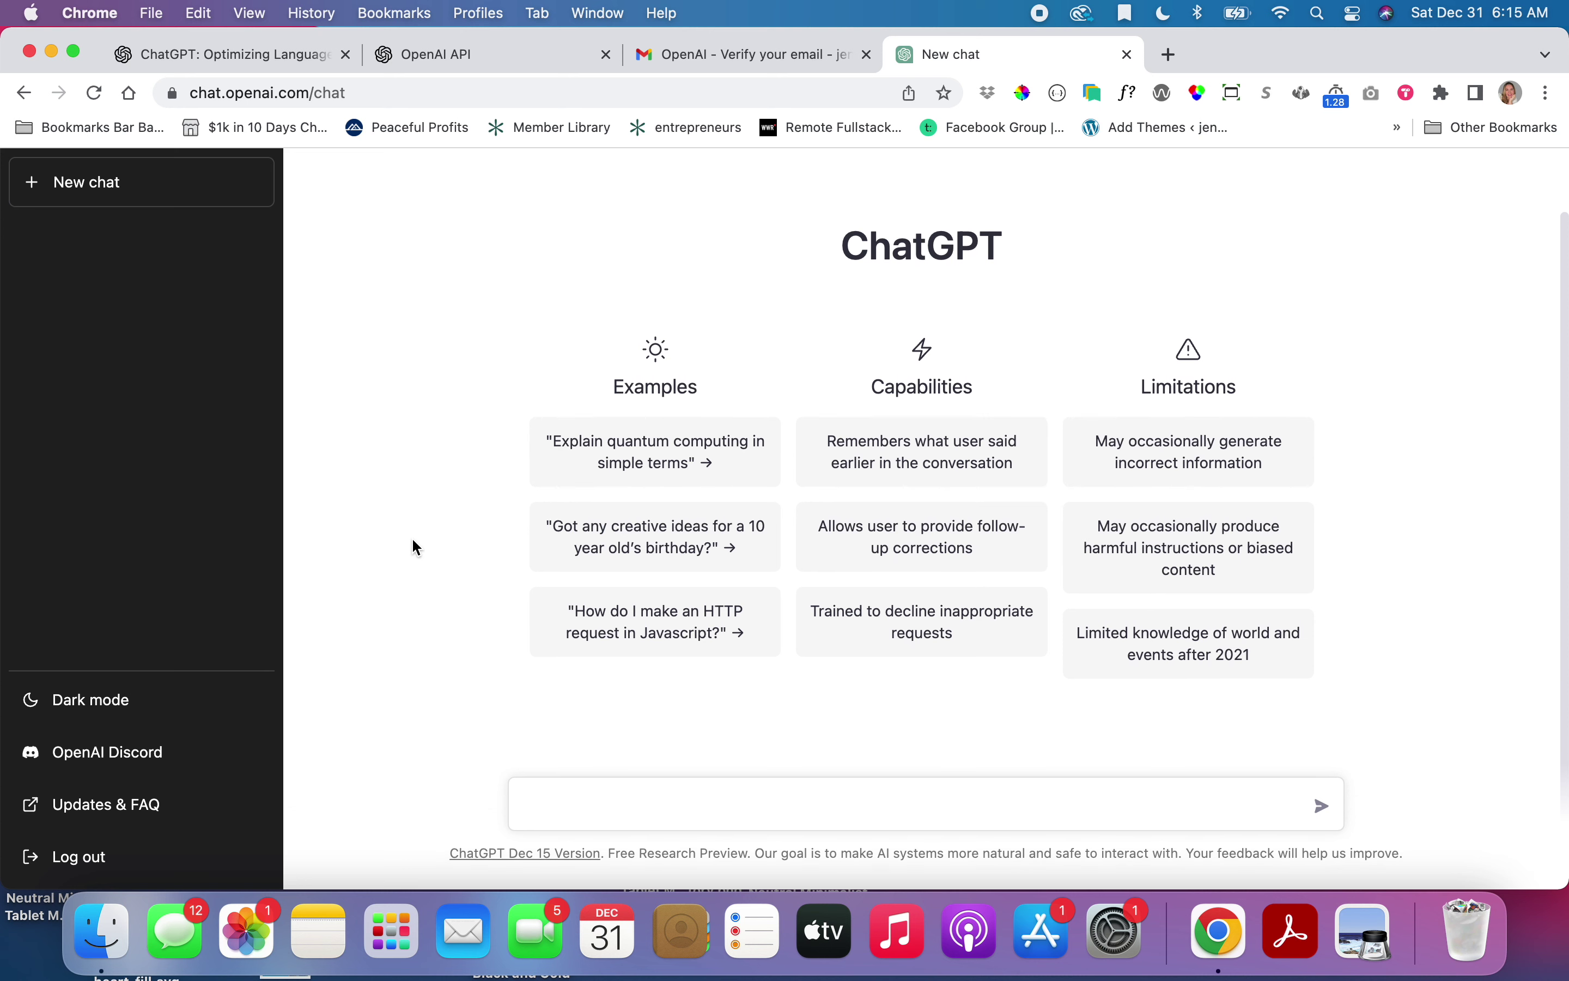
Ask ChatGPT for 'christmas gifts for teenage girl' and get a seven-item gift list.
{"action": "scroll", "coordinate": [413, 529], "scroll_direction": "down", "scroll_amount": 1}
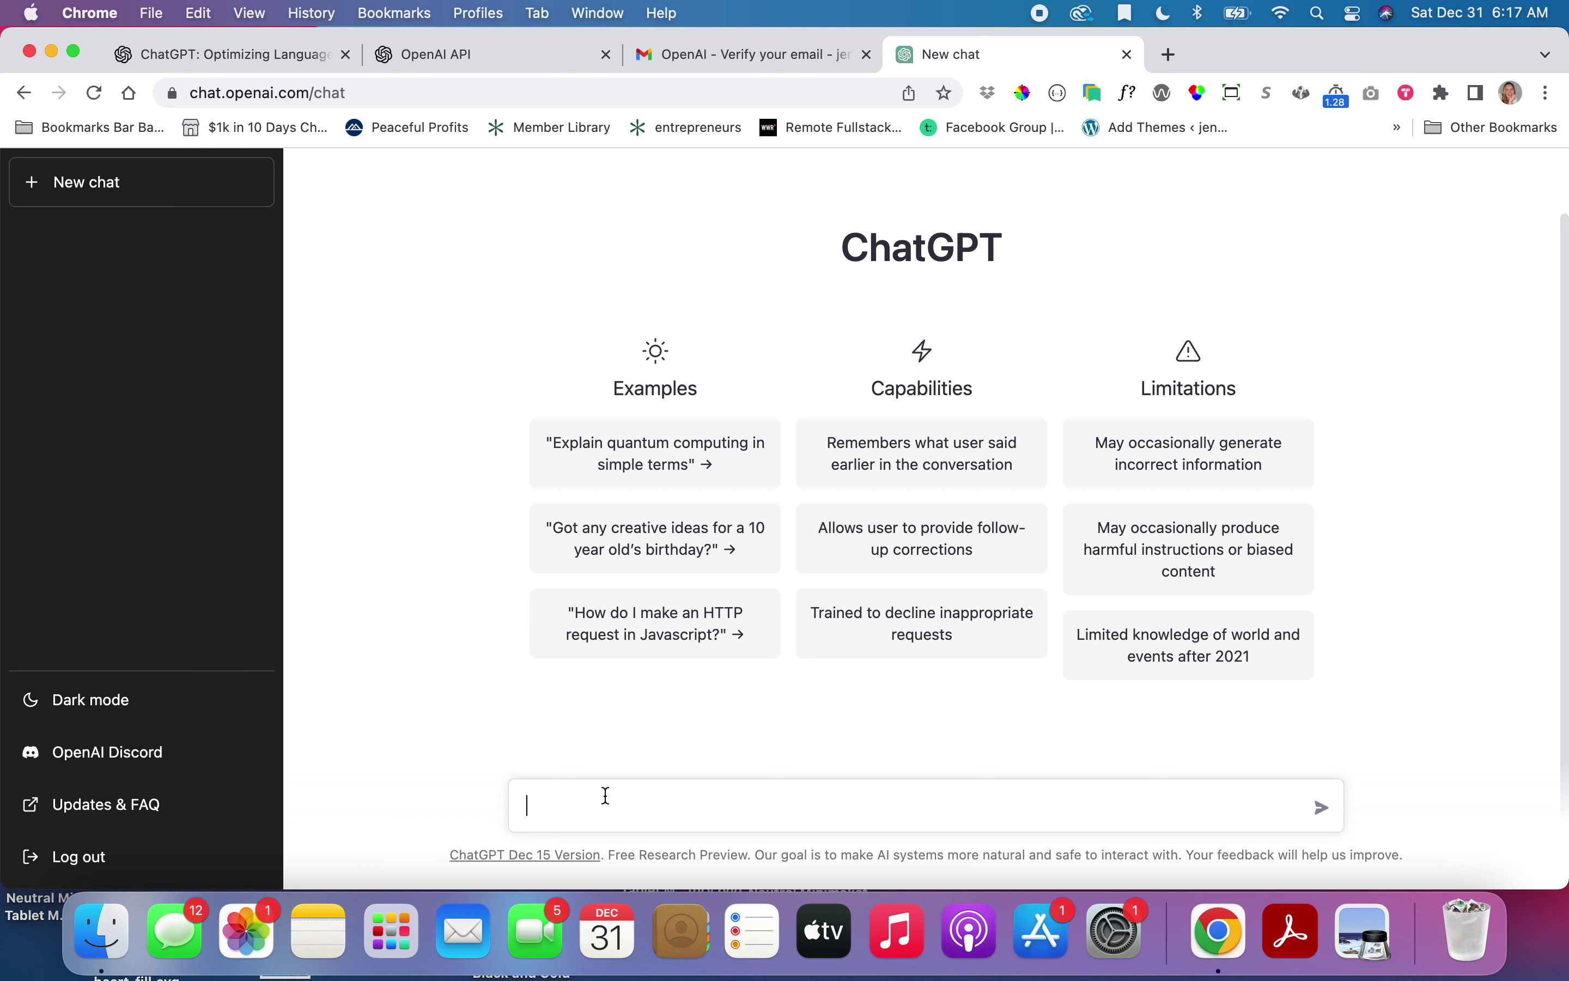
{"action": "type", "text": "christmas gifts for "}
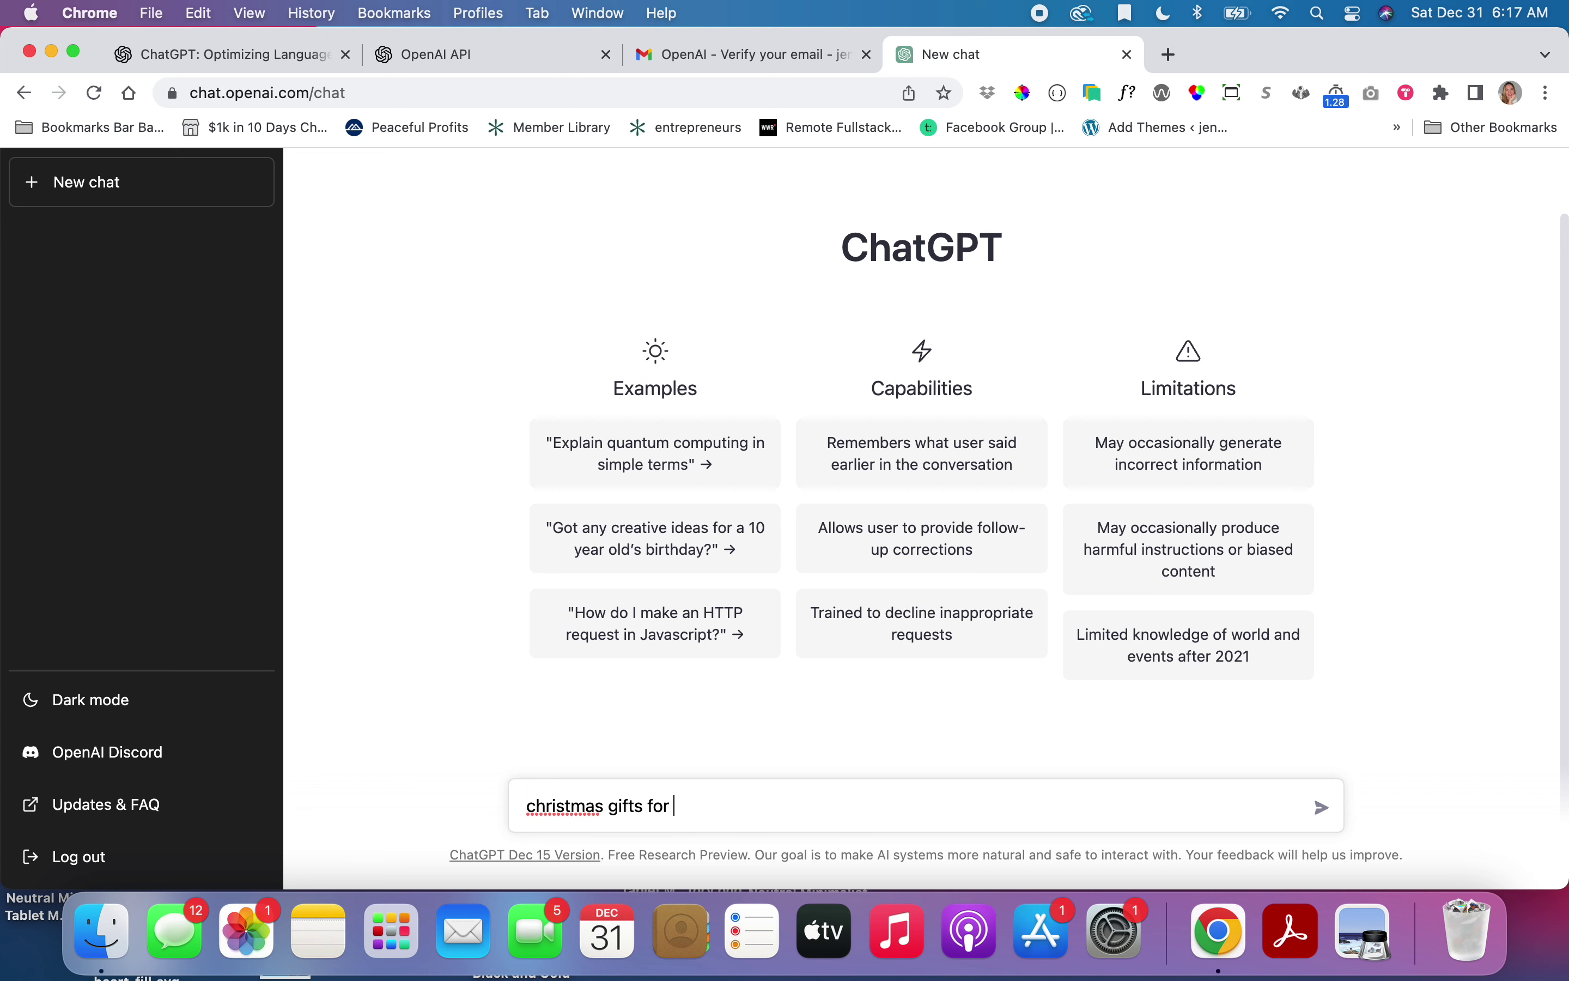
{"action": "type", "text": "teenage girl"}
{"action": "key", "text": "Return"}
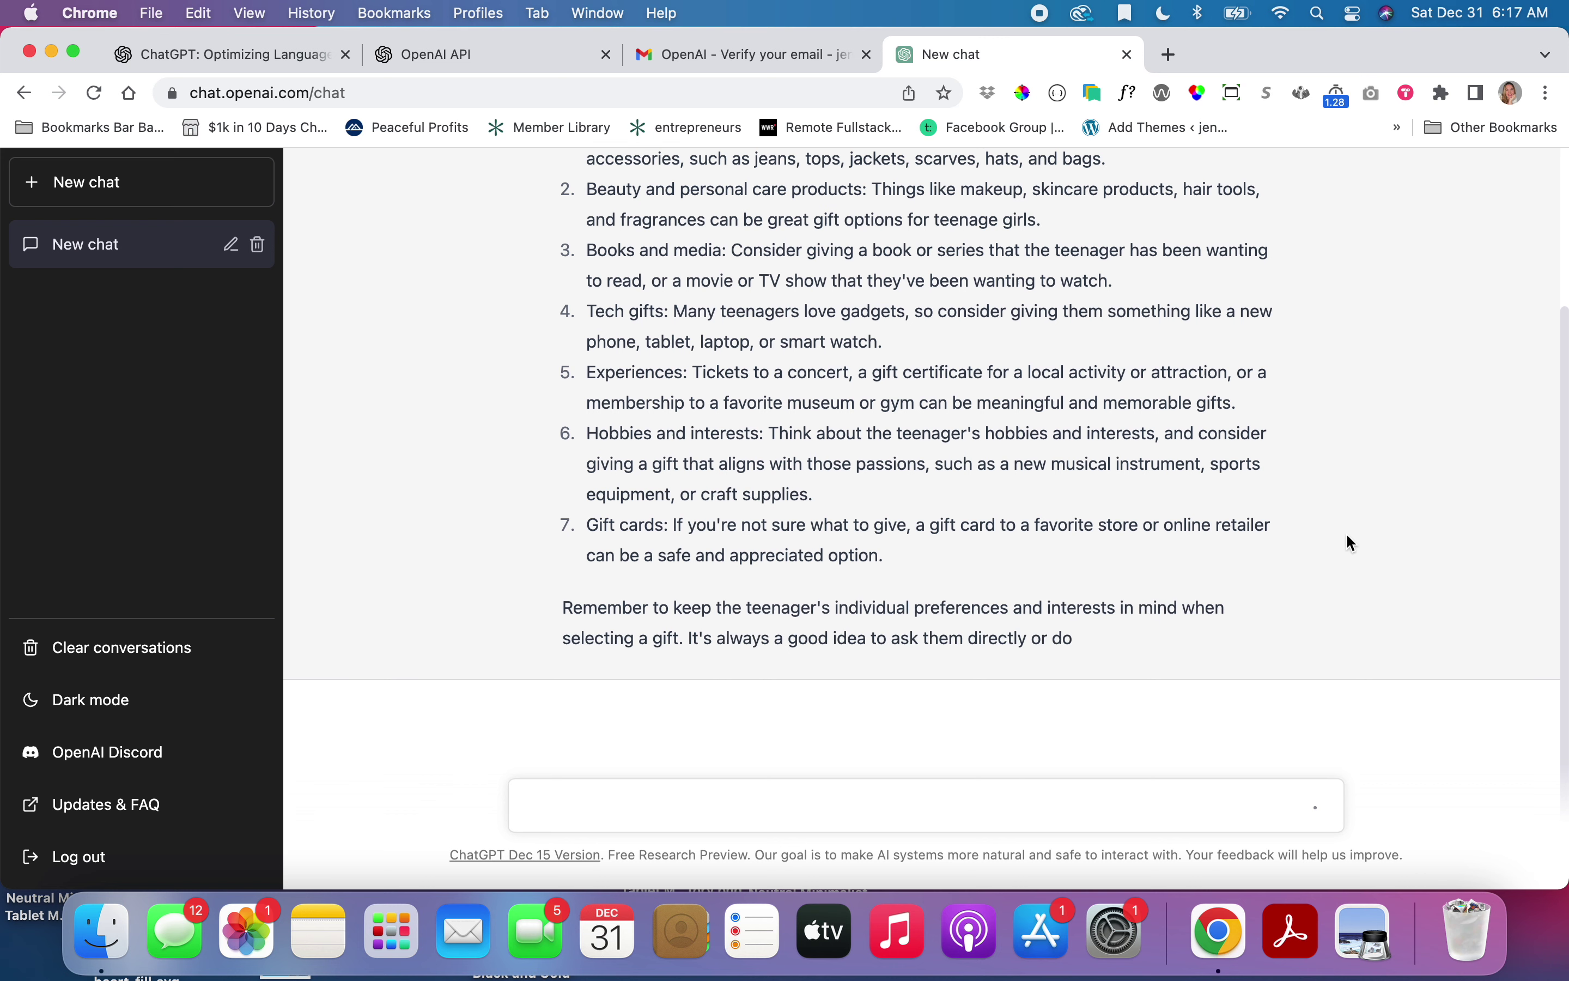
Scroll through the seven gift ideas, highlighting part of the list, then clear it.
{"action": "scroll", "coordinate": [1310, 508], "scroll_direction": "up", "scroll_amount": 5}
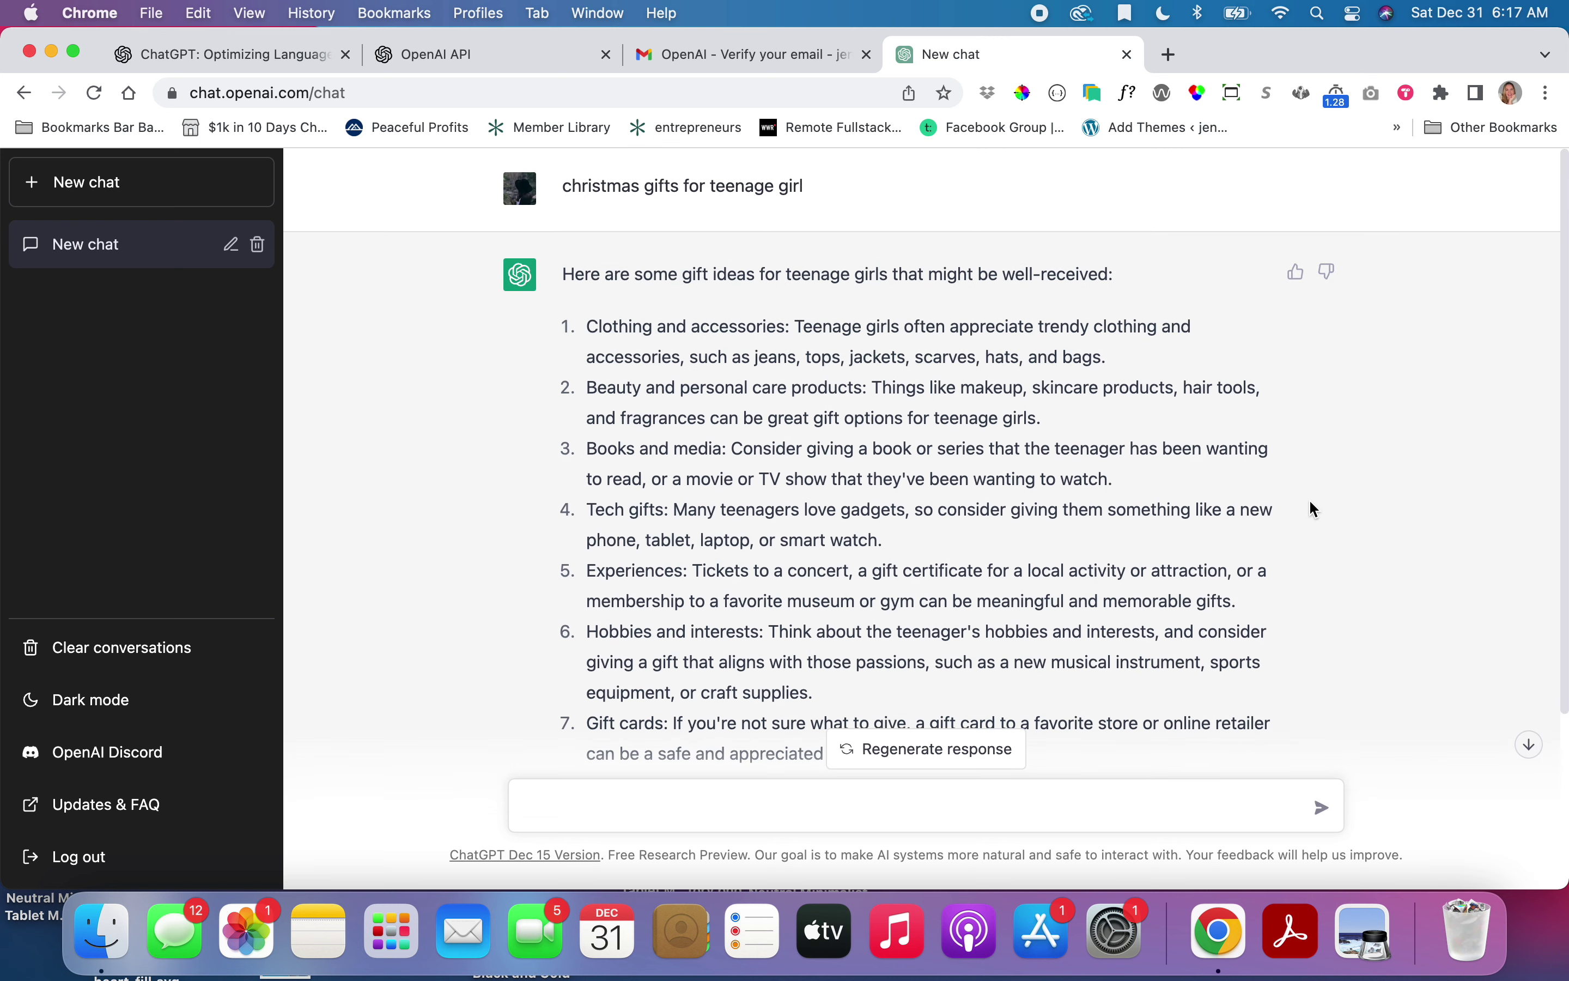
{"action": "scroll", "coordinate": [1308, 493], "scroll_direction": "up", "scroll_amount": 5}
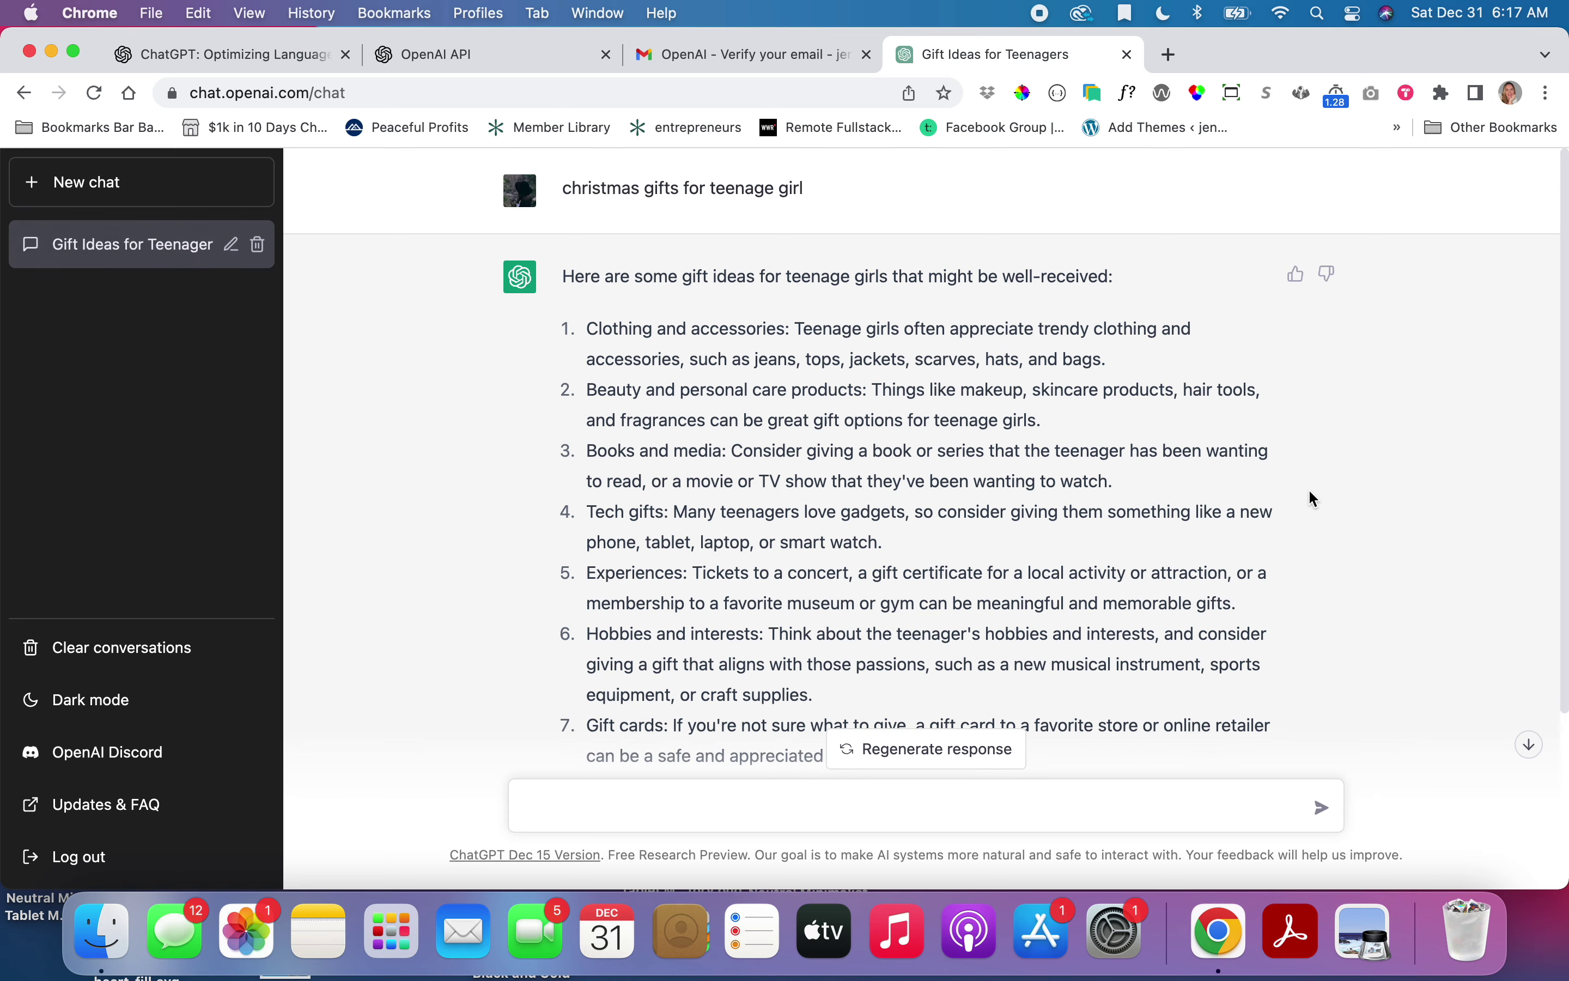
{"action": "scroll", "coordinate": [1310, 486], "scroll_direction": "down", "scroll_amount": 1}
{"action": "scroll", "coordinate": [1310, 488], "scroll_direction": "down", "scroll_amount": 3}
{"action": "scroll", "coordinate": [1310, 491], "scroll_direction": "up", "scroll_amount": 3}
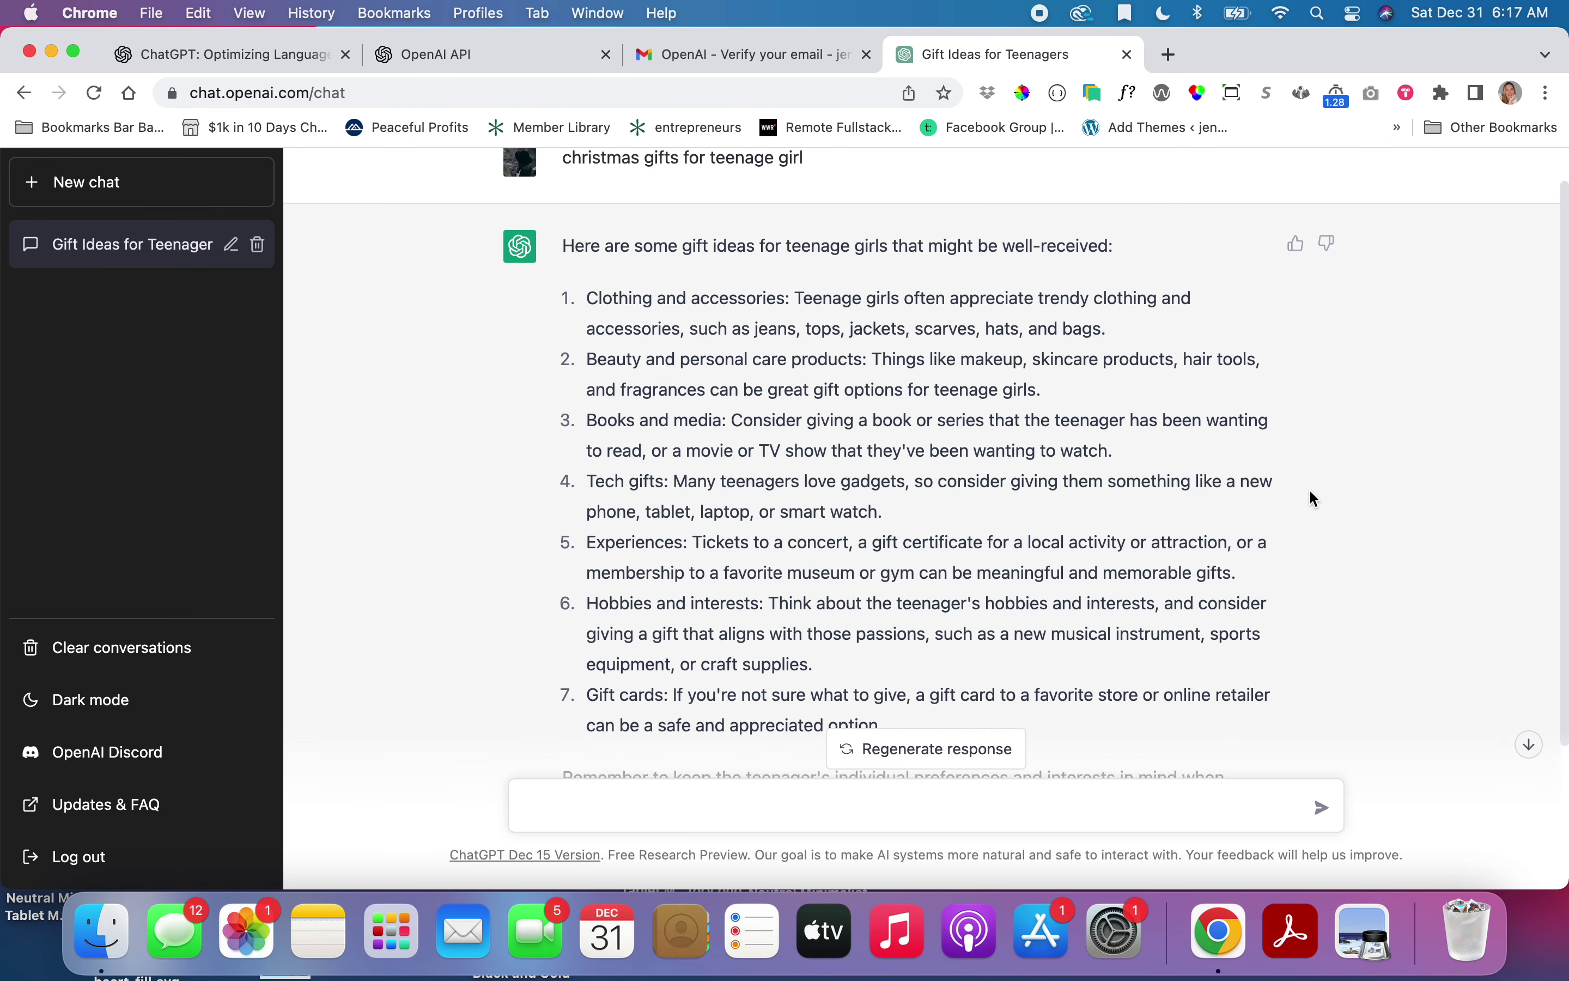
{"action": "scroll", "coordinate": [1310, 491], "scroll_direction": "down", "scroll_amount": 1}
{"action": "scroll", "coordinate": [1314, 497], "scroll_direction": "down", "scroll_amount": 2}
{"action": "scroll", "coordinate": [1314, 498], "scroll_direction": "up", "scroll_amount": 3}
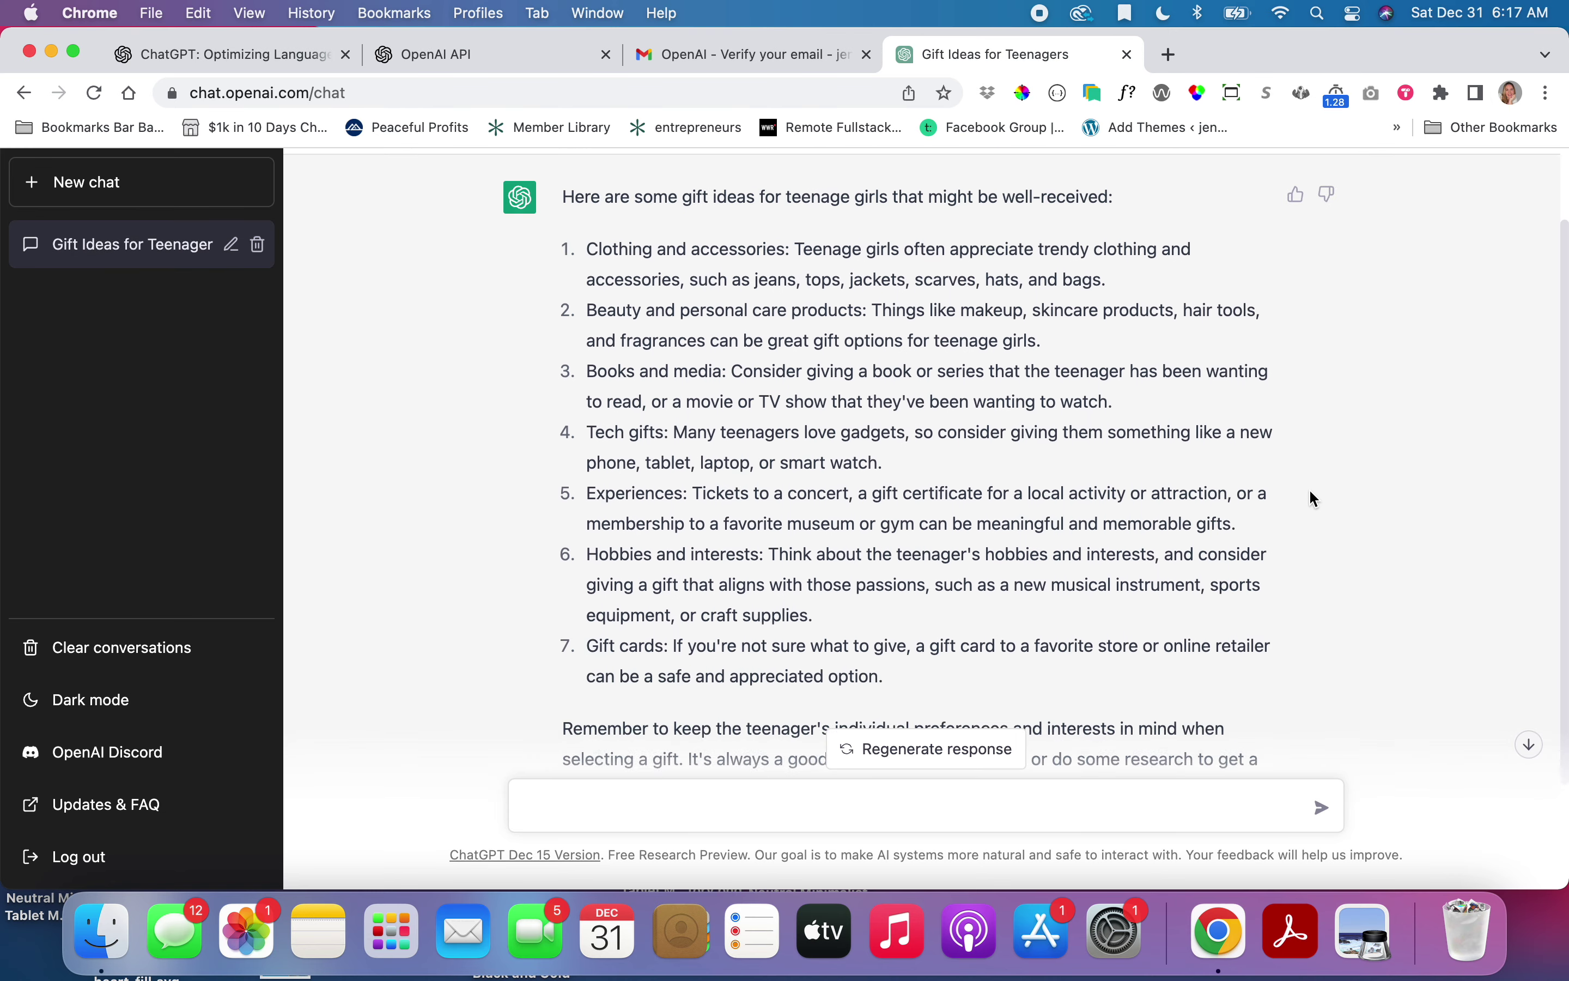
{"action": "scroll", "coordinate": [1311, 497], "scroll_direction": "down", "scroll_amount": 3}
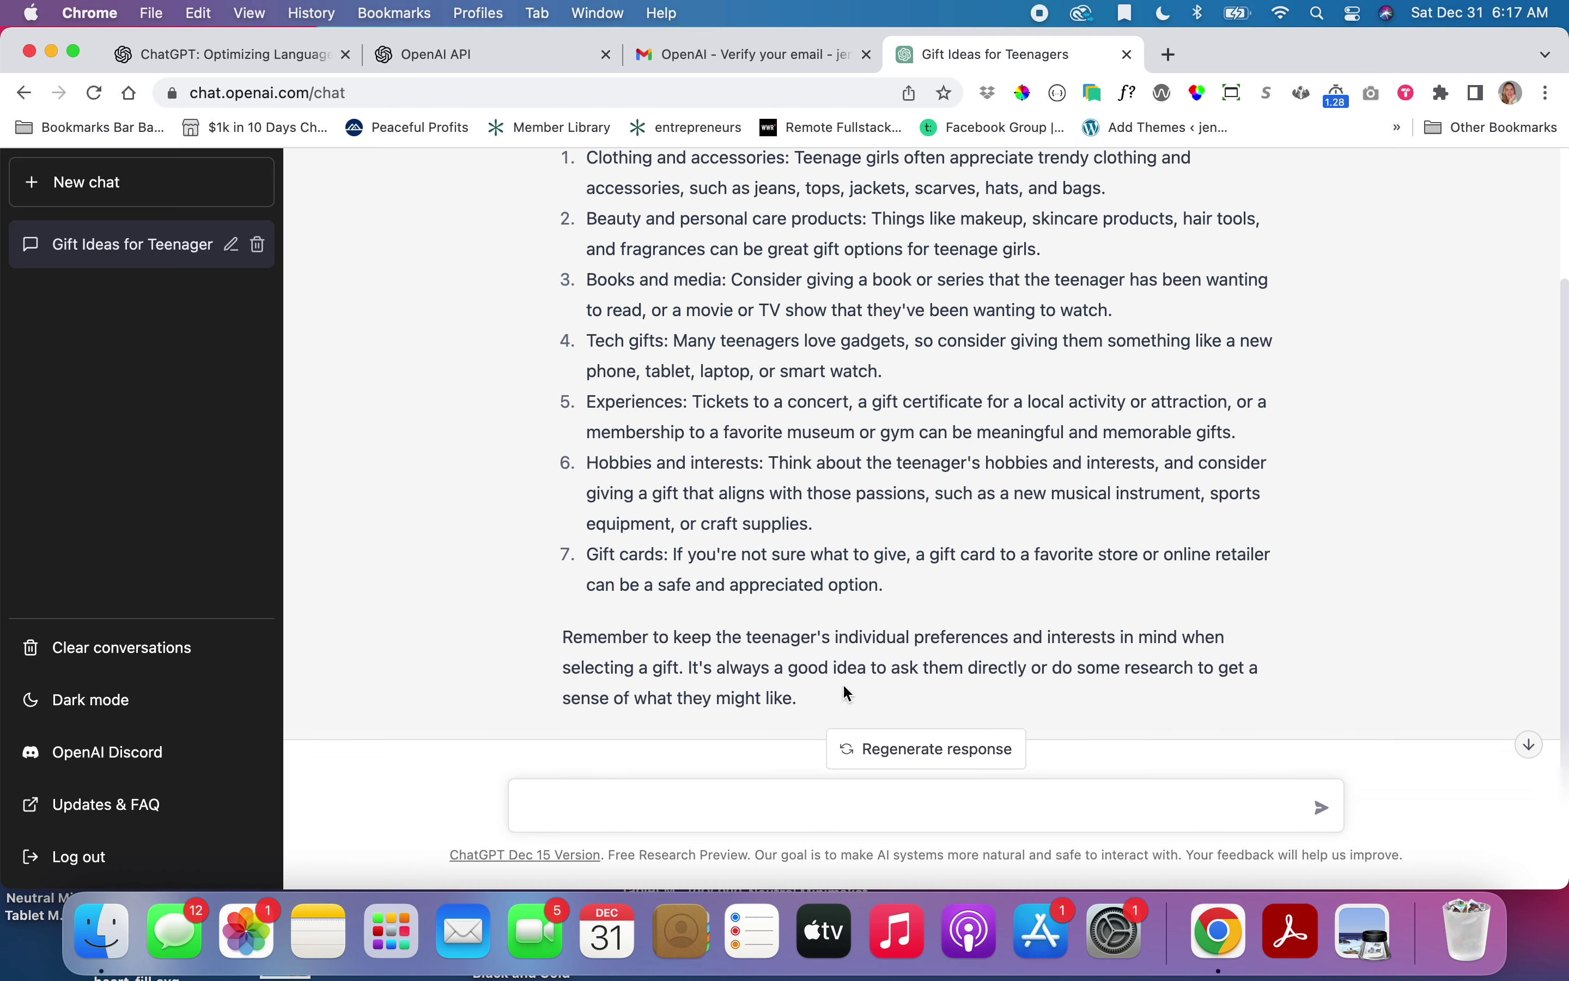
{"action": "left_click_drag", "start_coordinate": [822, 704], "coordinate": [577, 270]}
{"action": "scroll", "coordinate": [702, 607], "scroll_direction": "up", "scroll_amount": 3}
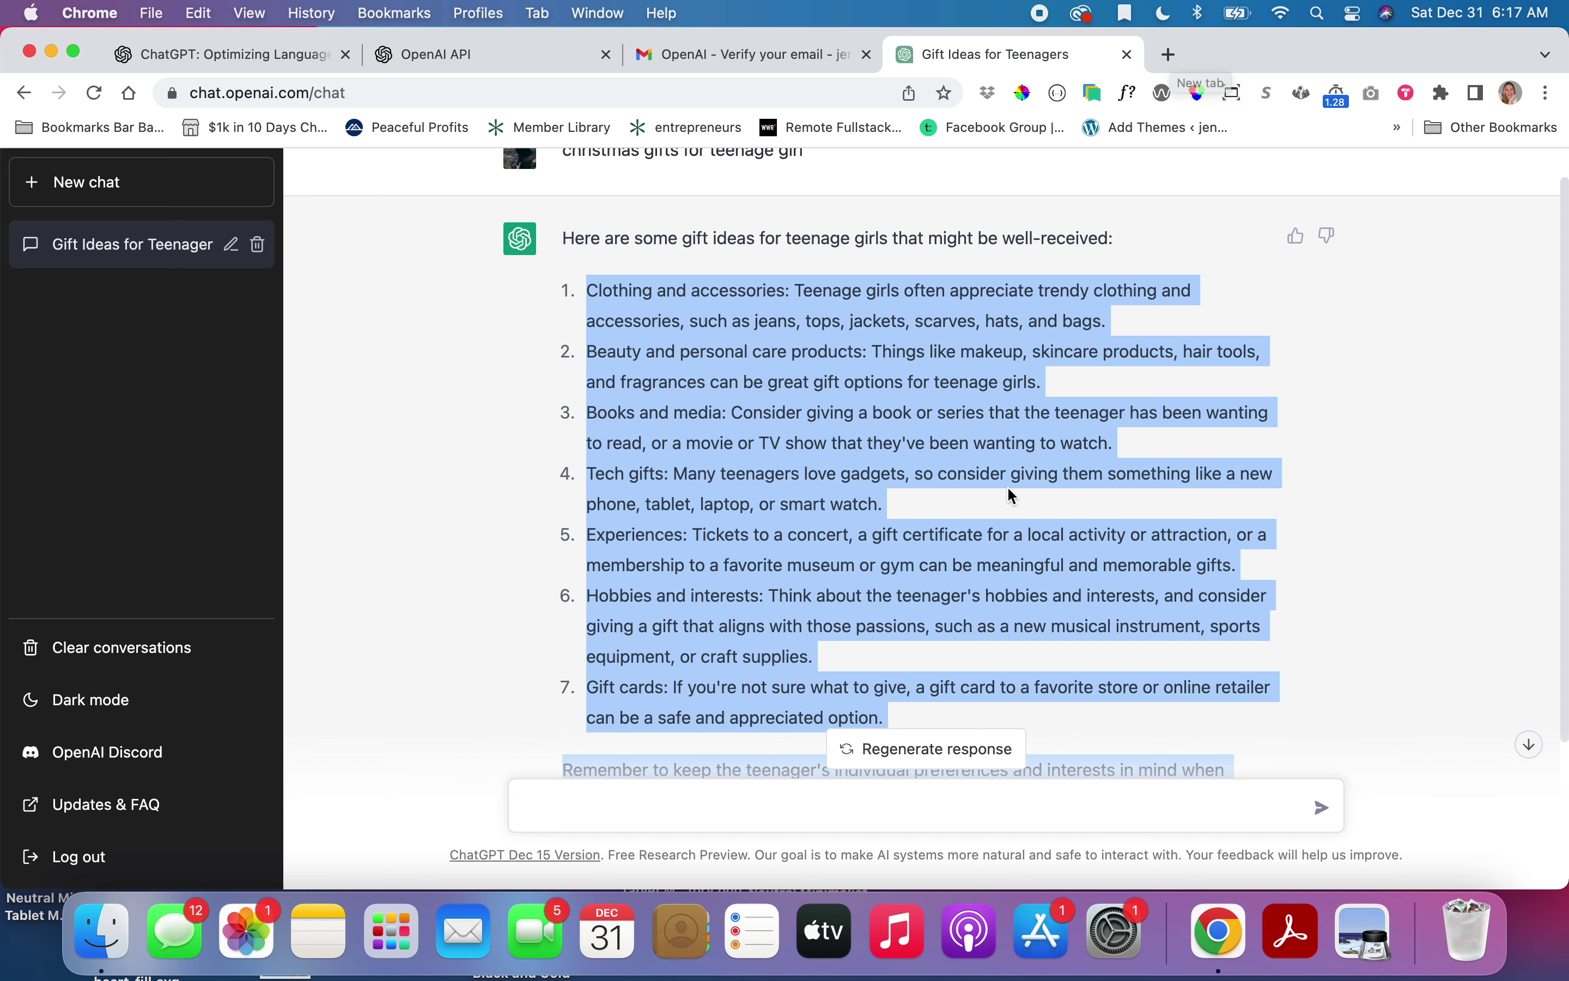
{"action": "scroll", "coordinate": [972, 626], "scroll_direction": "down", "scroll_amount": 1}
{"action": "left_click", "coordinate": [1300, 648]}
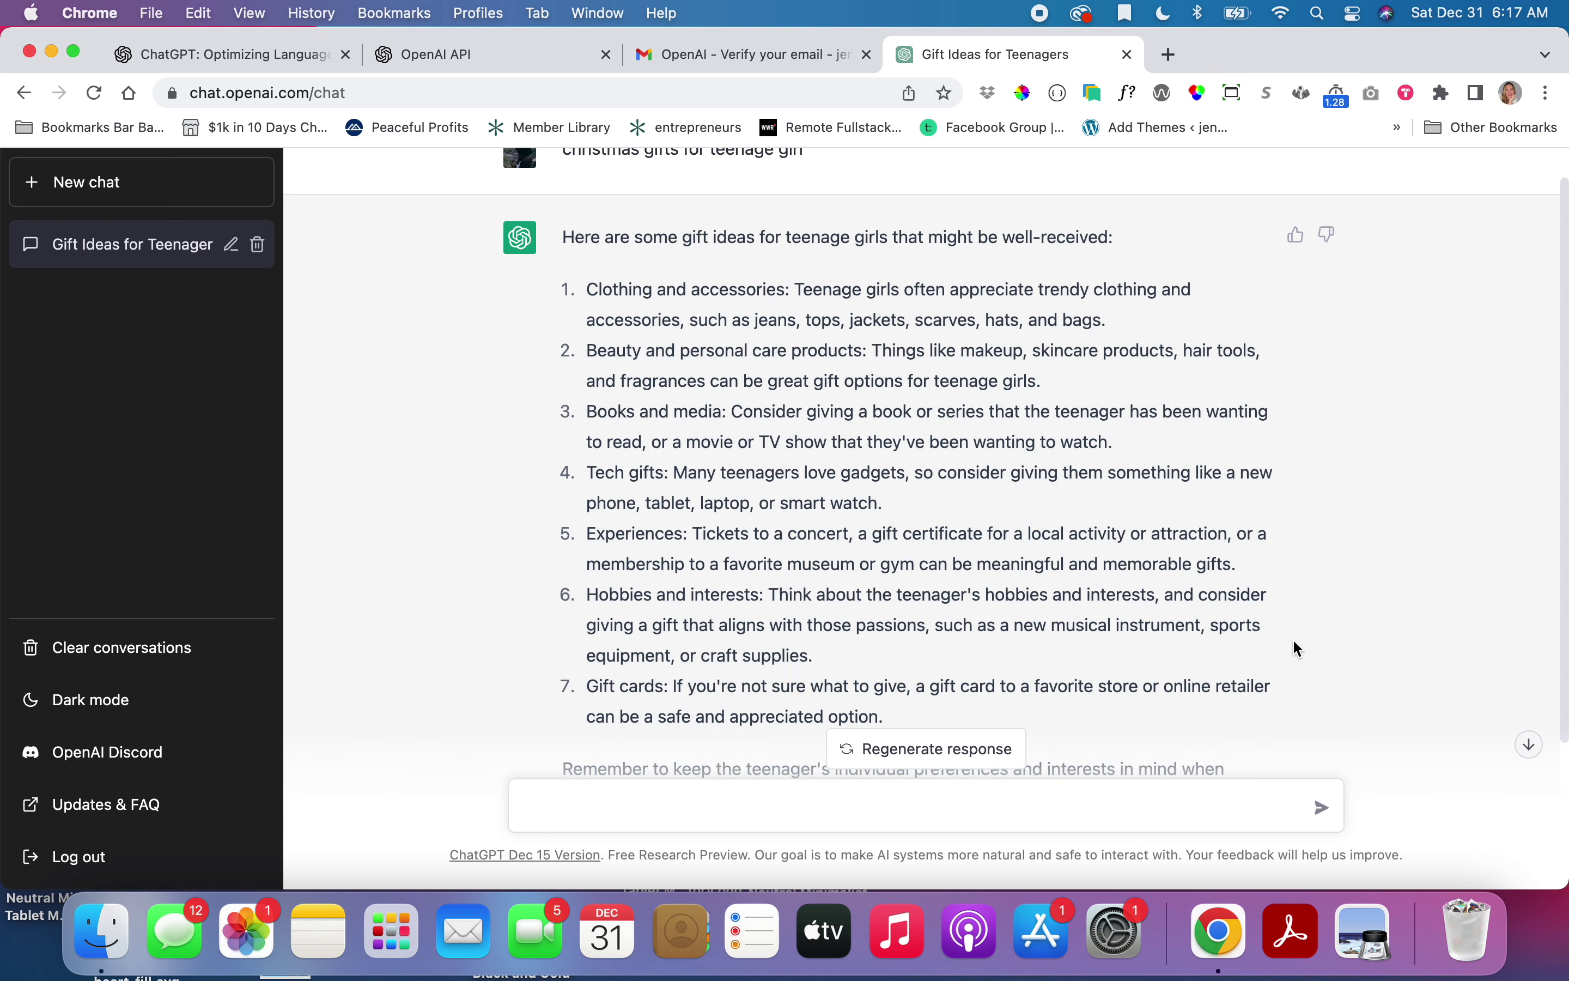
Select the whole gift-ideas reply, then deselect it and return to the closing advice.
{"action": "scroll", "coordinate": [1293, 639], "scroll_direction": "up", "scroll_amount": 1}
{"action": "scroll", "coordinate": [1294, 622], "scroll_direction": "down", "scroll_amount": 4}
{"action": "scroll", "coordinate": [1290, 590], "scroll_direction": "up", "scroll_amount": 3}
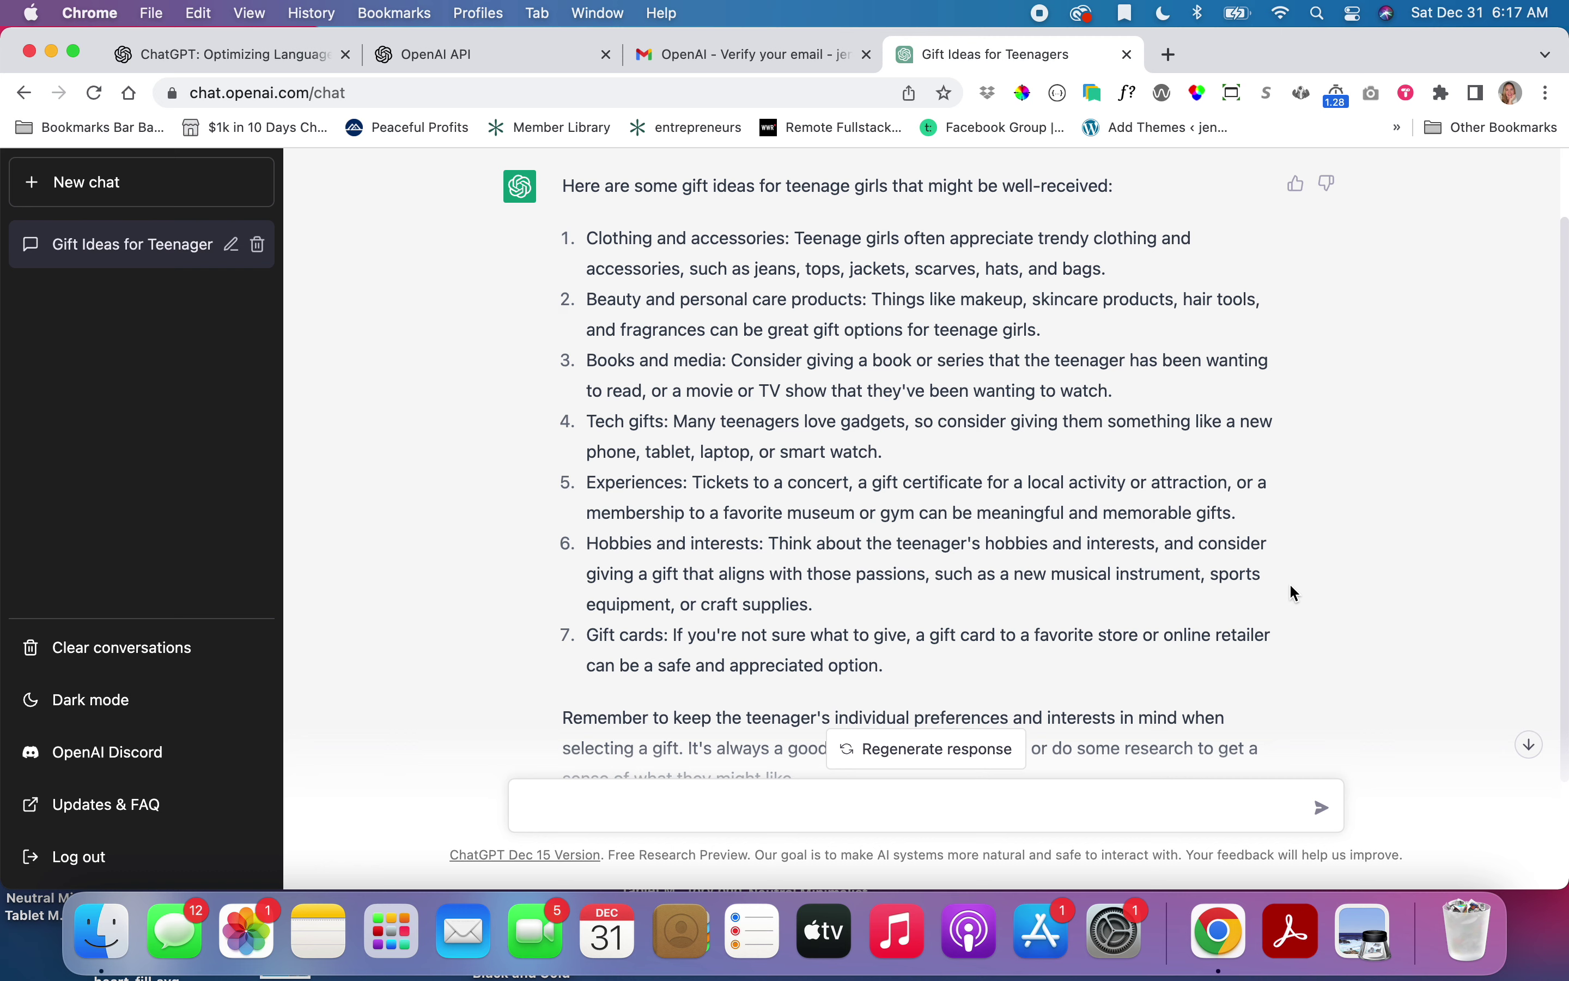
{"action": "scroll", "coordinate": [848, 506], "scroll_direction": "down", "scroll_amount": 2}
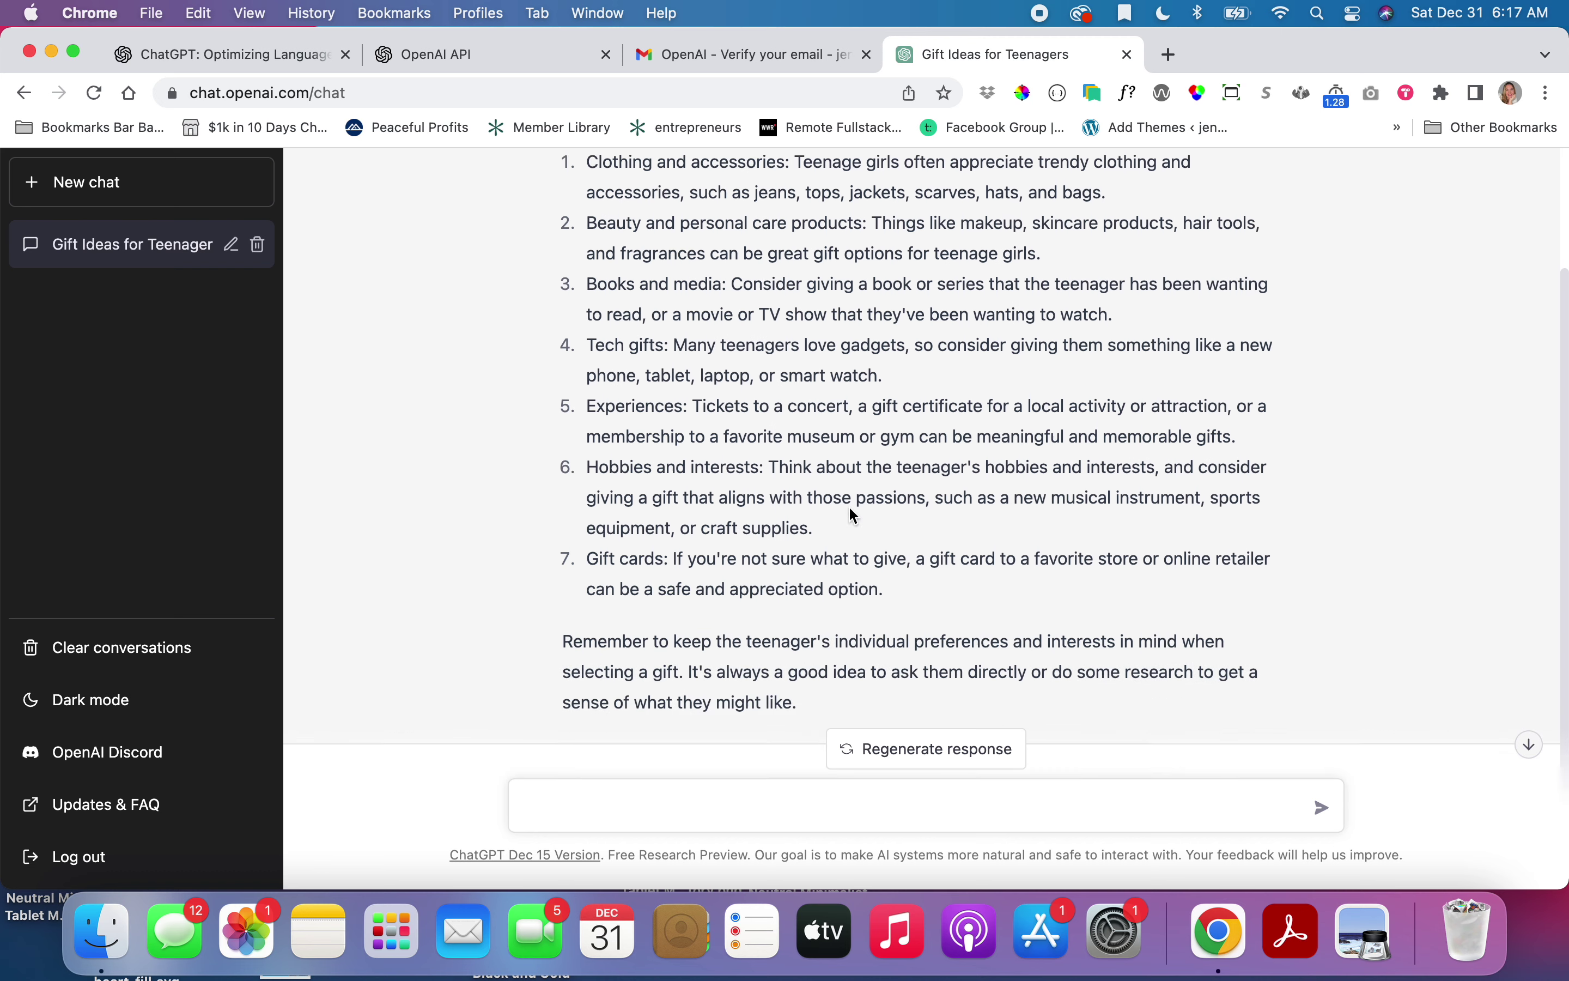
{"action": "left_click_drag", "start_coordinate": [805, 663], "coordinate": [569, 245]}
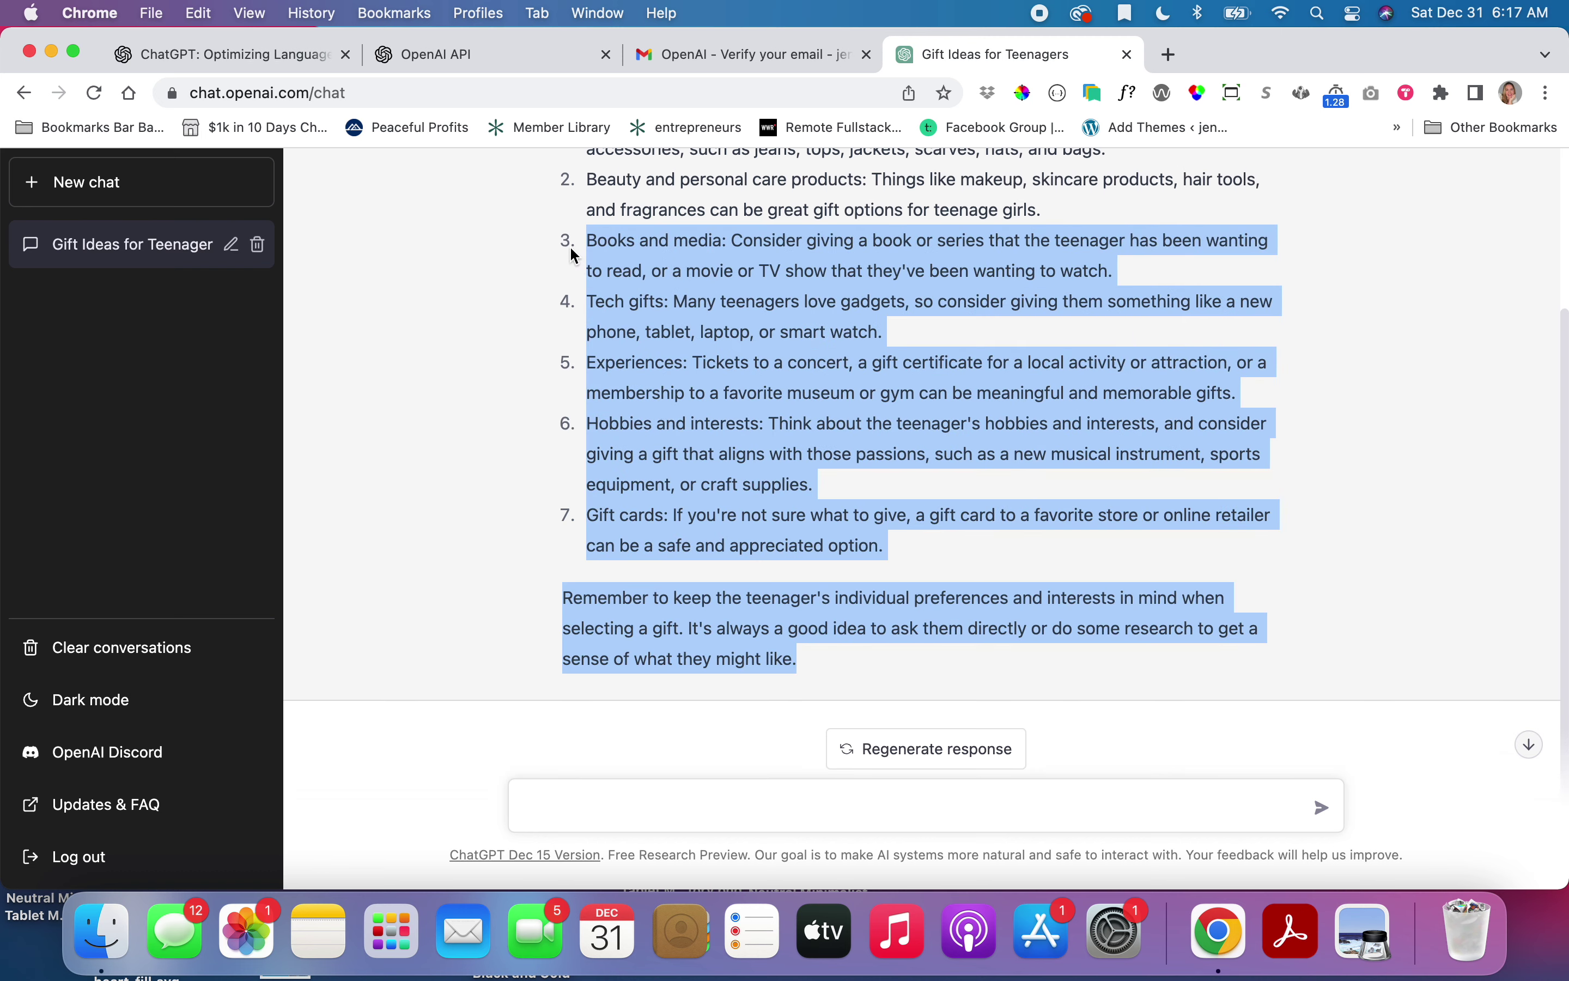
{"action": "scroll", "coordinate": [818, 556], "scroll_direction": "up", "scroll_amount": 2}
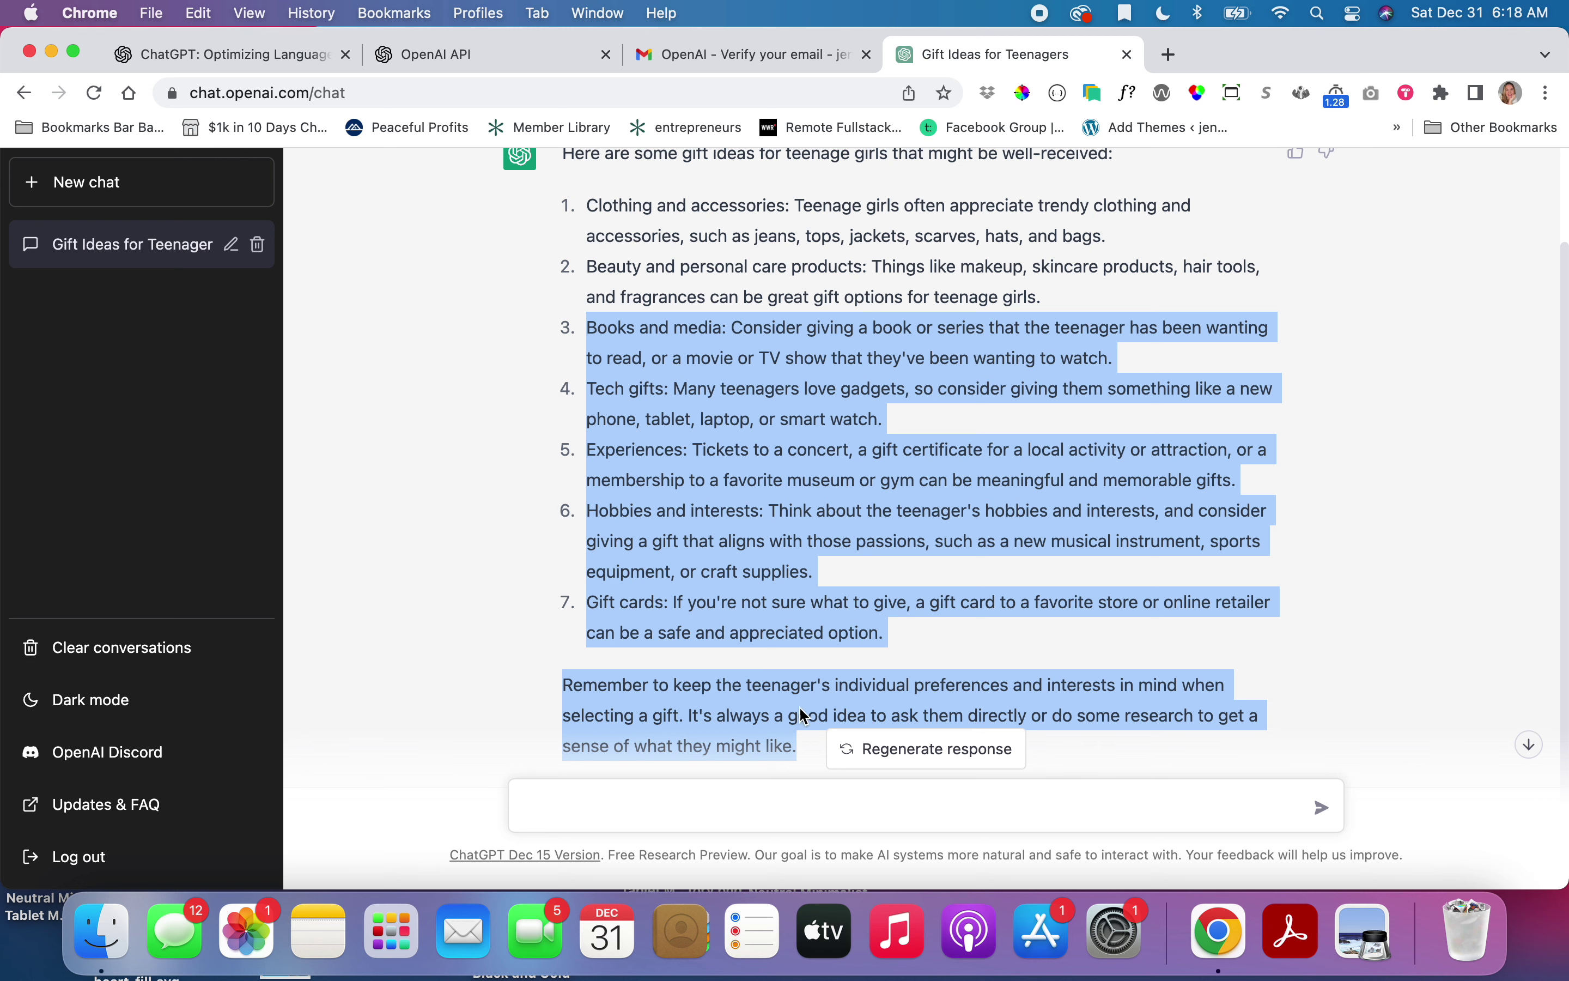
{"action": "left_click", "coordinate": [802, 739]}
{"action": "left_click_drag", "start_coordinate": [802, 746], "coordinate": [563, 209]}
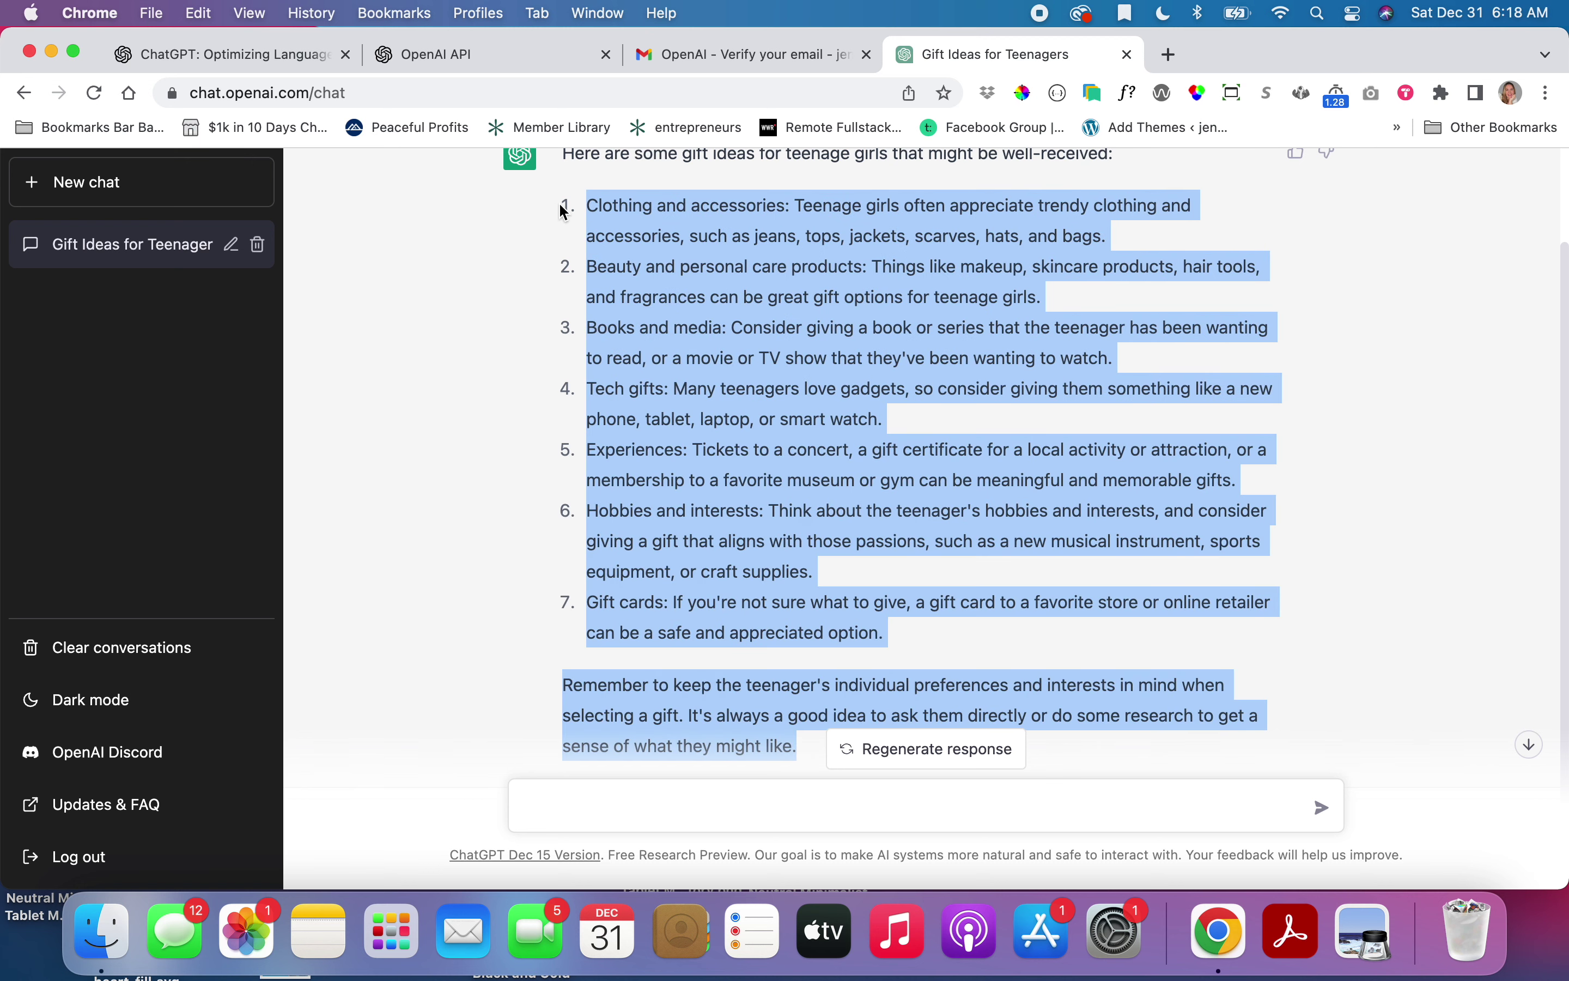
{"action": "left_click", "coordinate": [1116, 235]}
{"action": "scroll", "coordinate": [1106, 267], "scroll_direction": "up", "scroll_amount": 1}
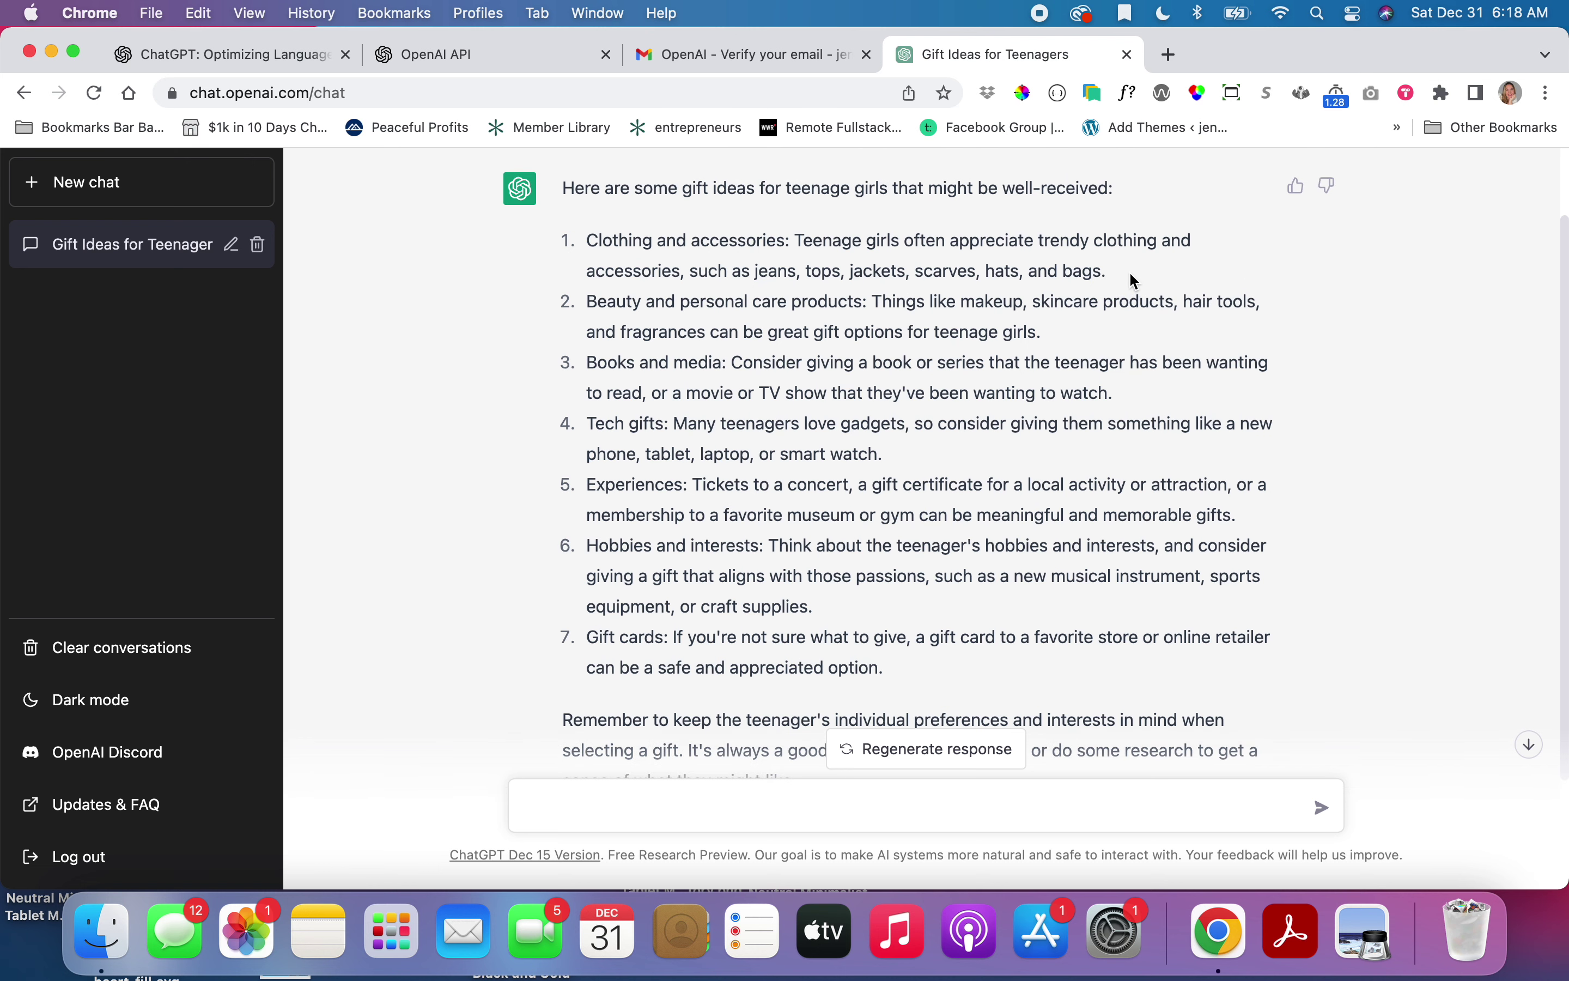
{"action": "scroll", "coordinate": [1130, 274], "scroll_direction": "down", "scroll_amount": 5}
{"action": "scroll", "coordinate": [1073, 474], "scroll_direction": "up", "scroll_amount": 5}
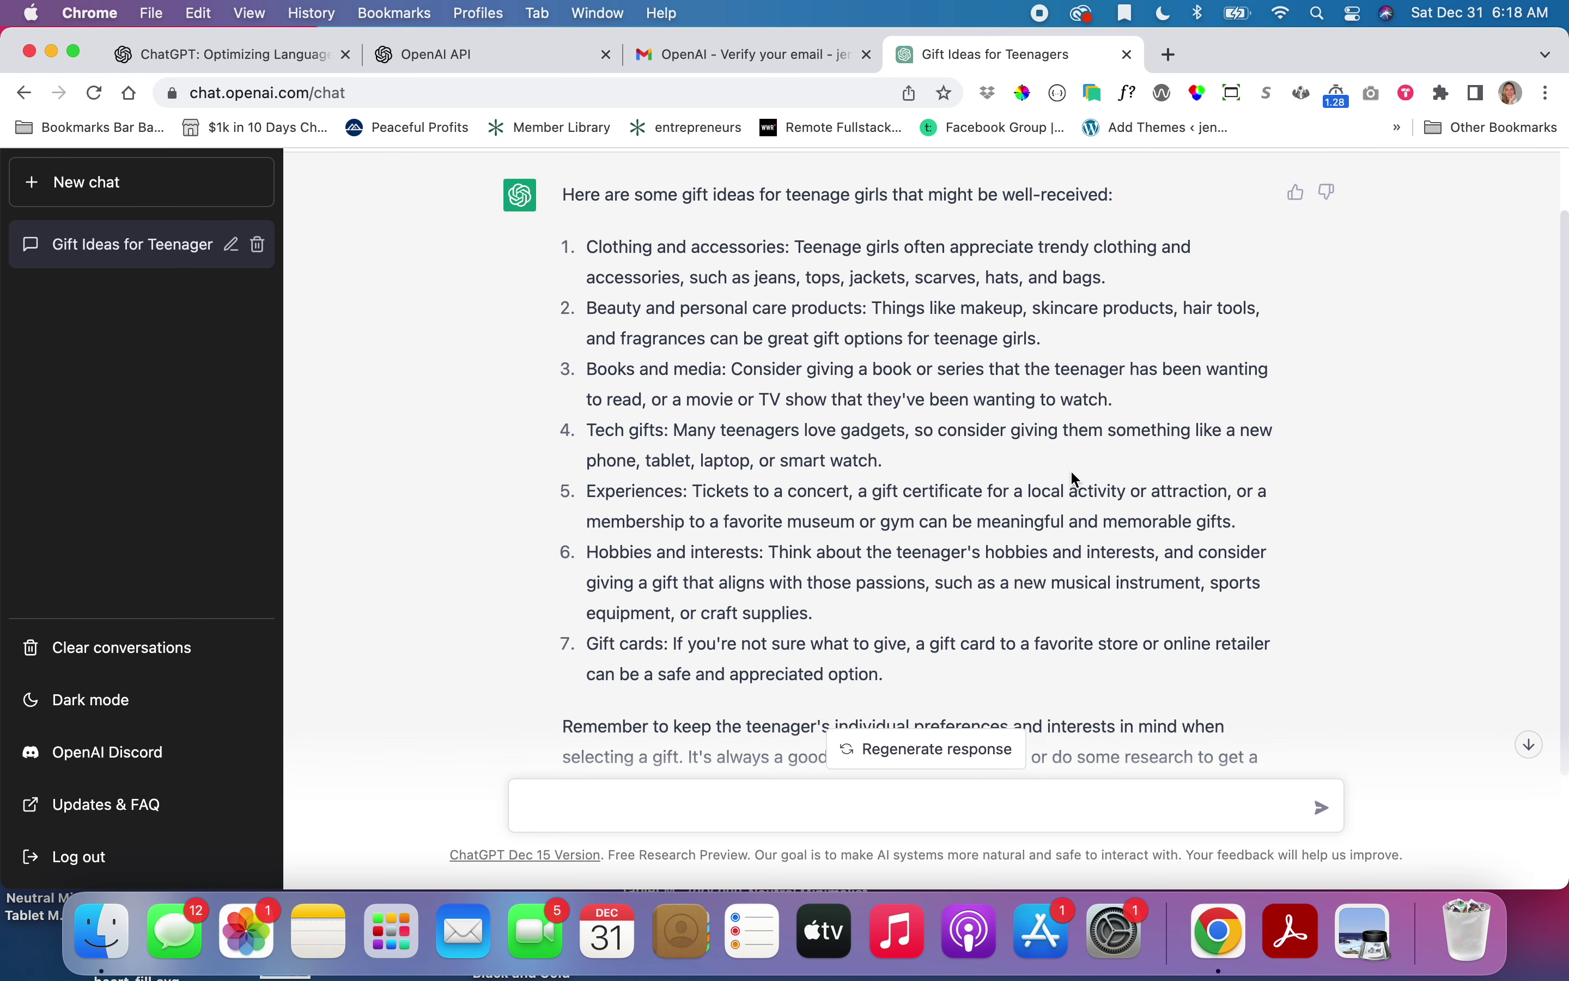
{"action": "scroll", "coordinate": [1071, 470], "scroll_direction": "down", "scroll_amount": 4}
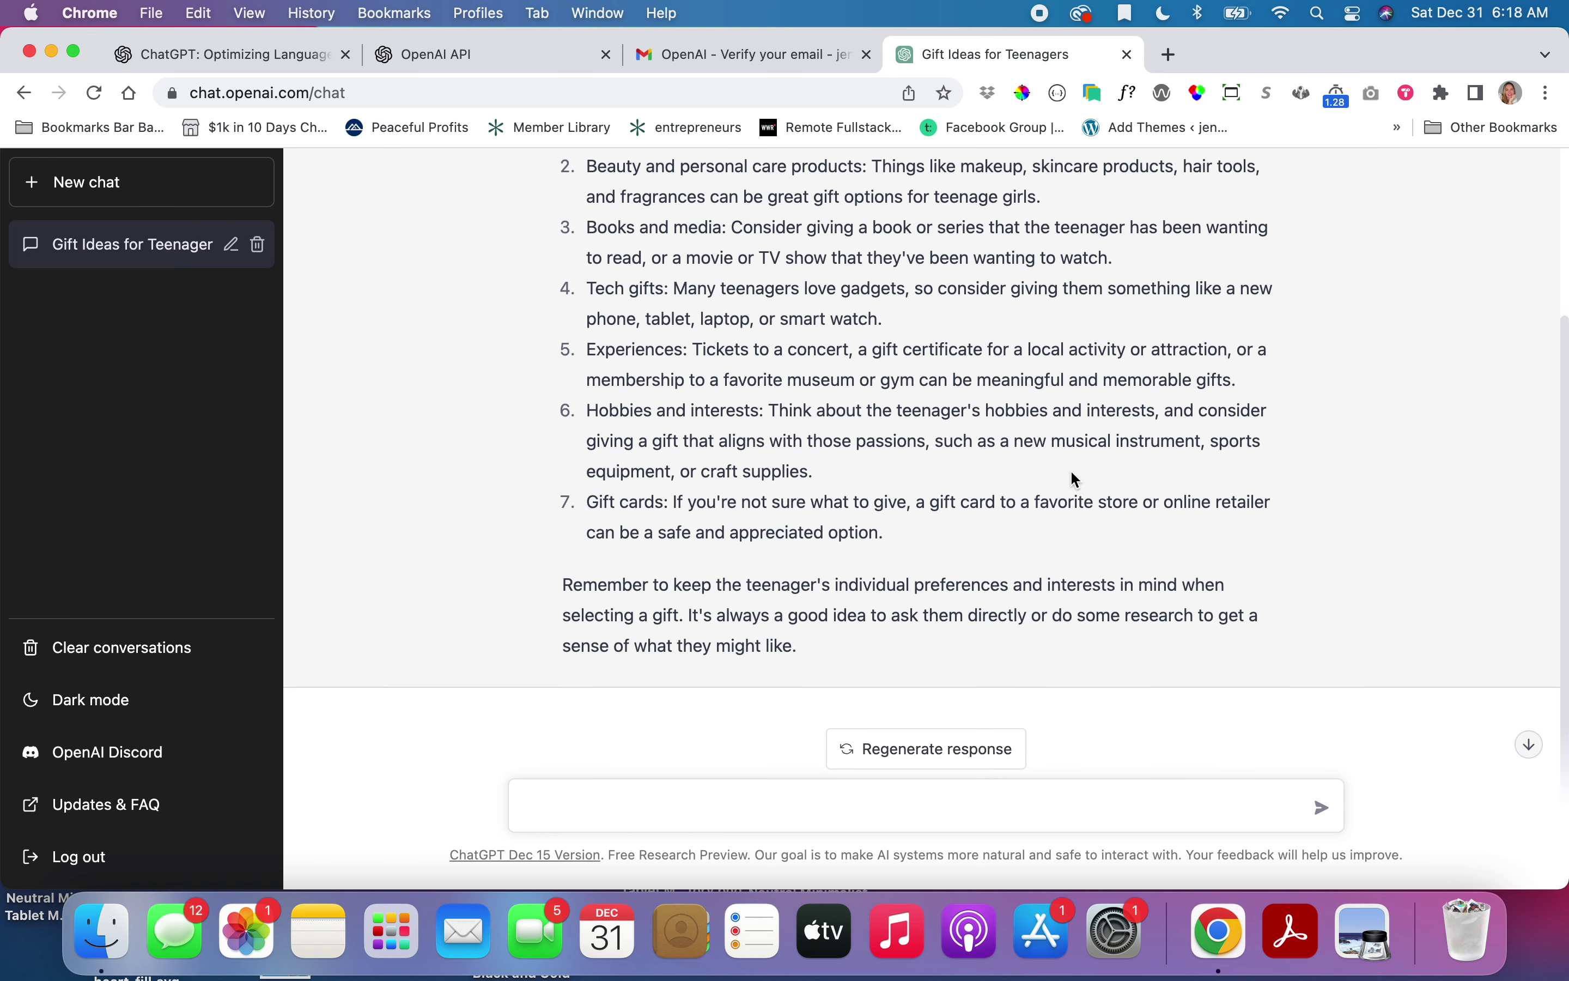
Send the follow-up 'Christmas gifts with amazon links' and follow the streaming Amazon product list.
{"action": "left_click", "coordinate": [644, 803]}
{"action": "type", "text": "Christmas g"}
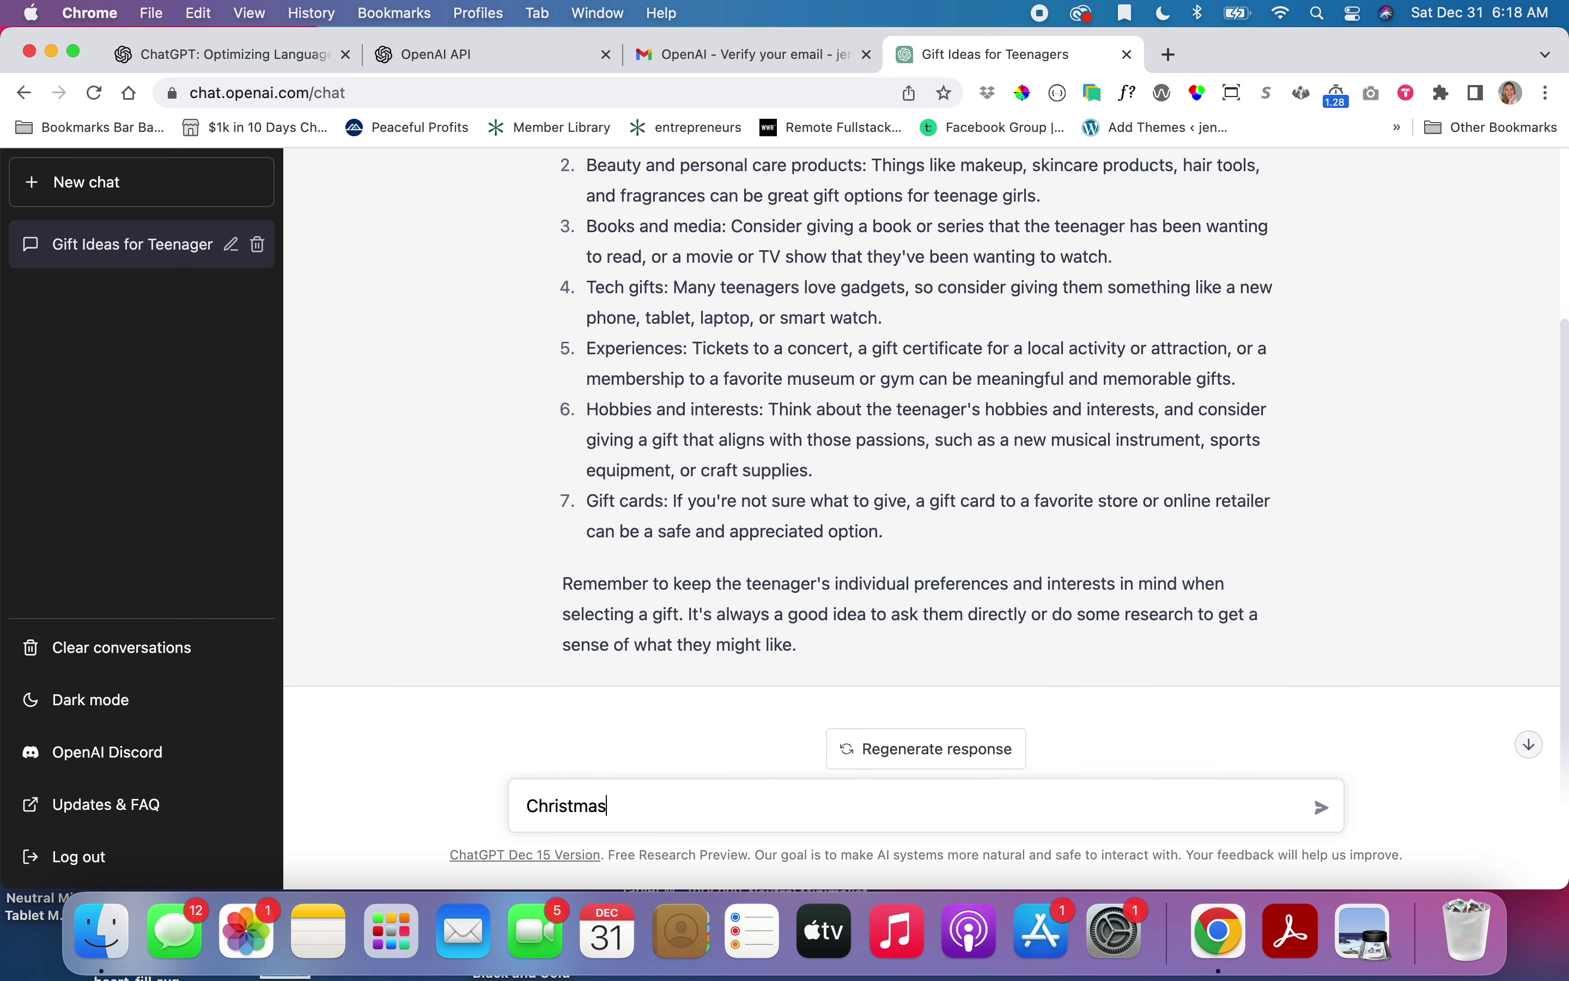
{"action": "type", "text": "ifts with amazon links"}
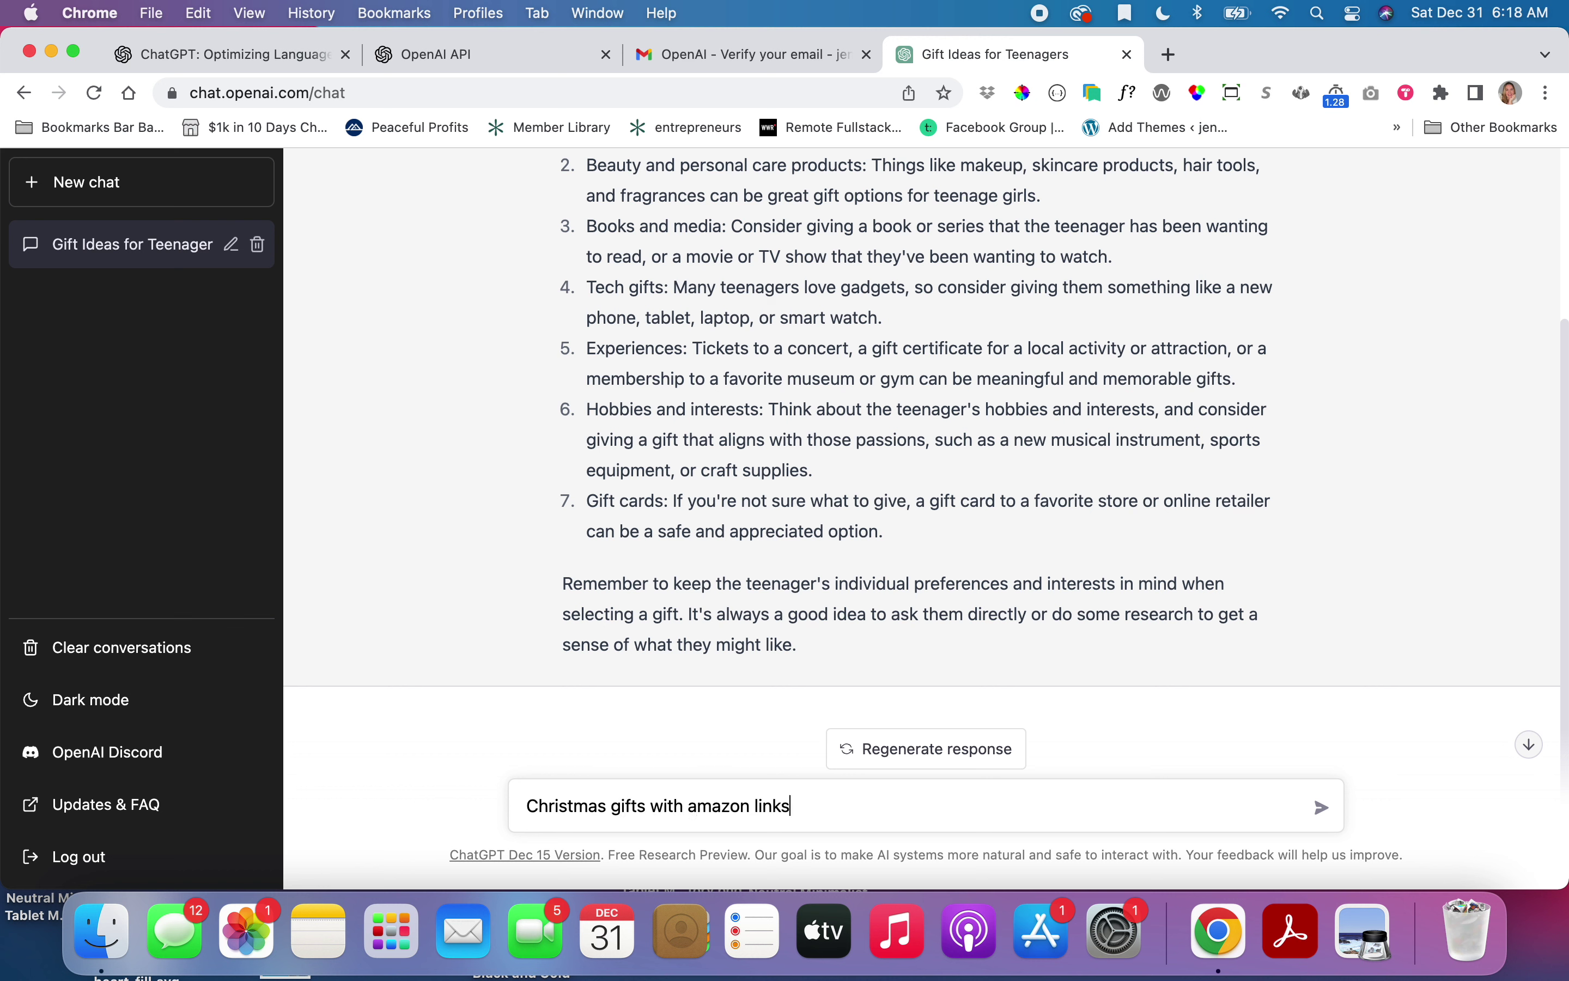
{"action": "key", "text": "Return"}
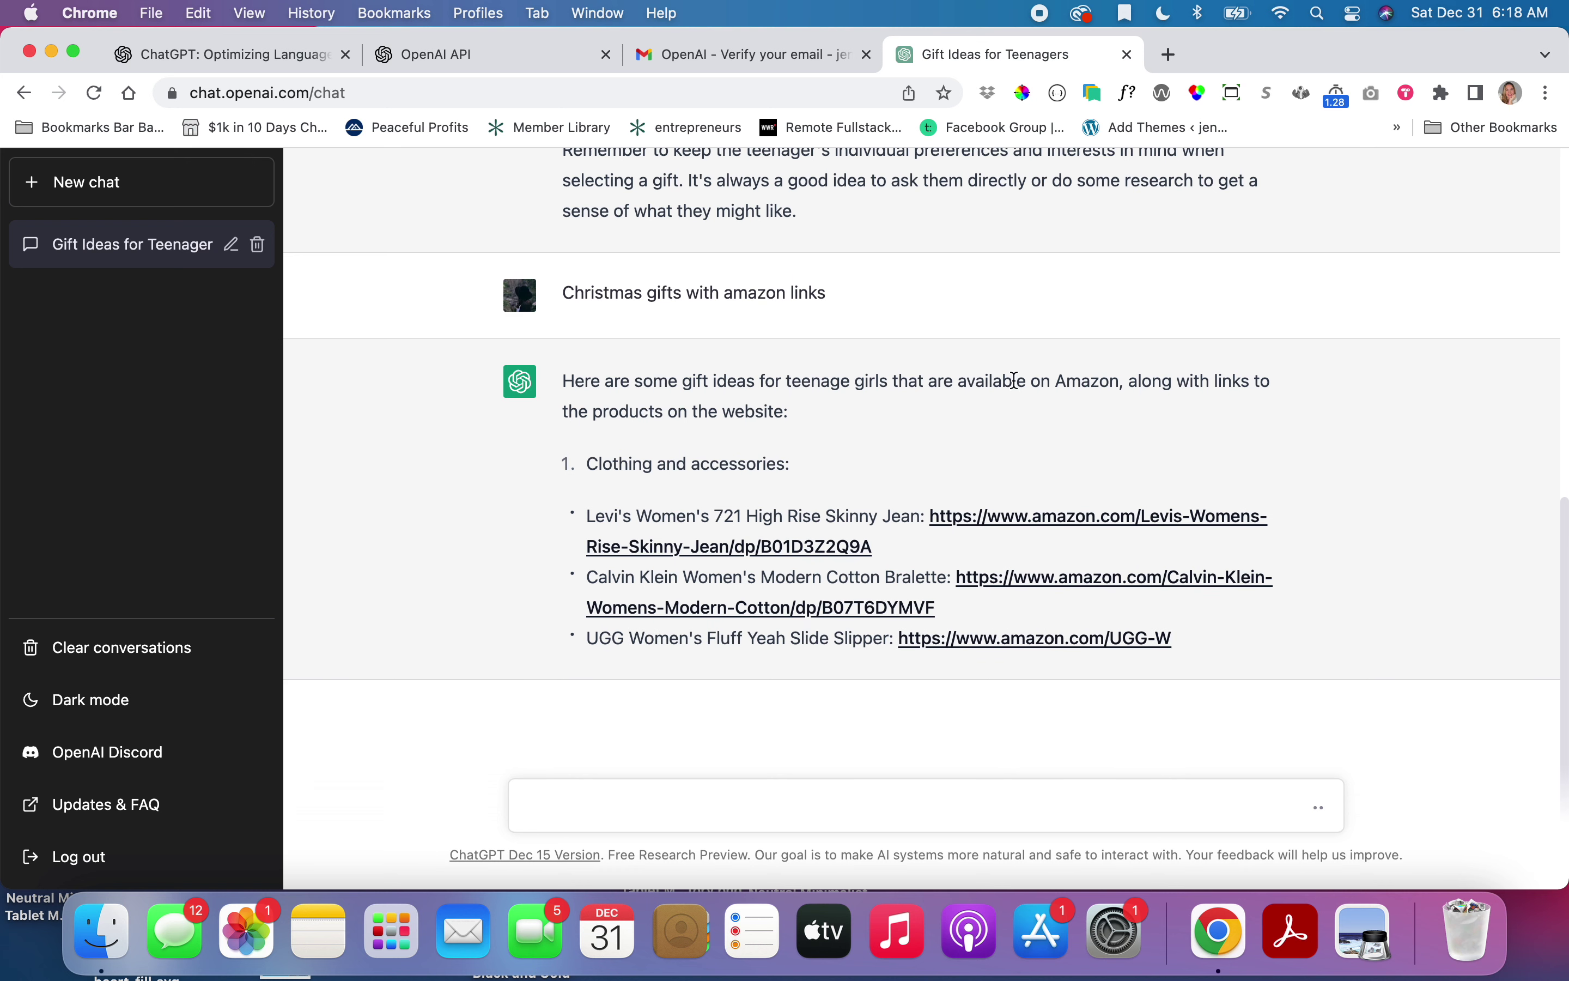
{"action": "scroll", "coordinate": [950, 411], "scroll_direction": "up", "scroll_amount": 1}
{"action": "scroll", "coordinate": [914, 358], "scroll_direction": "down", "scroll_amount": 3}
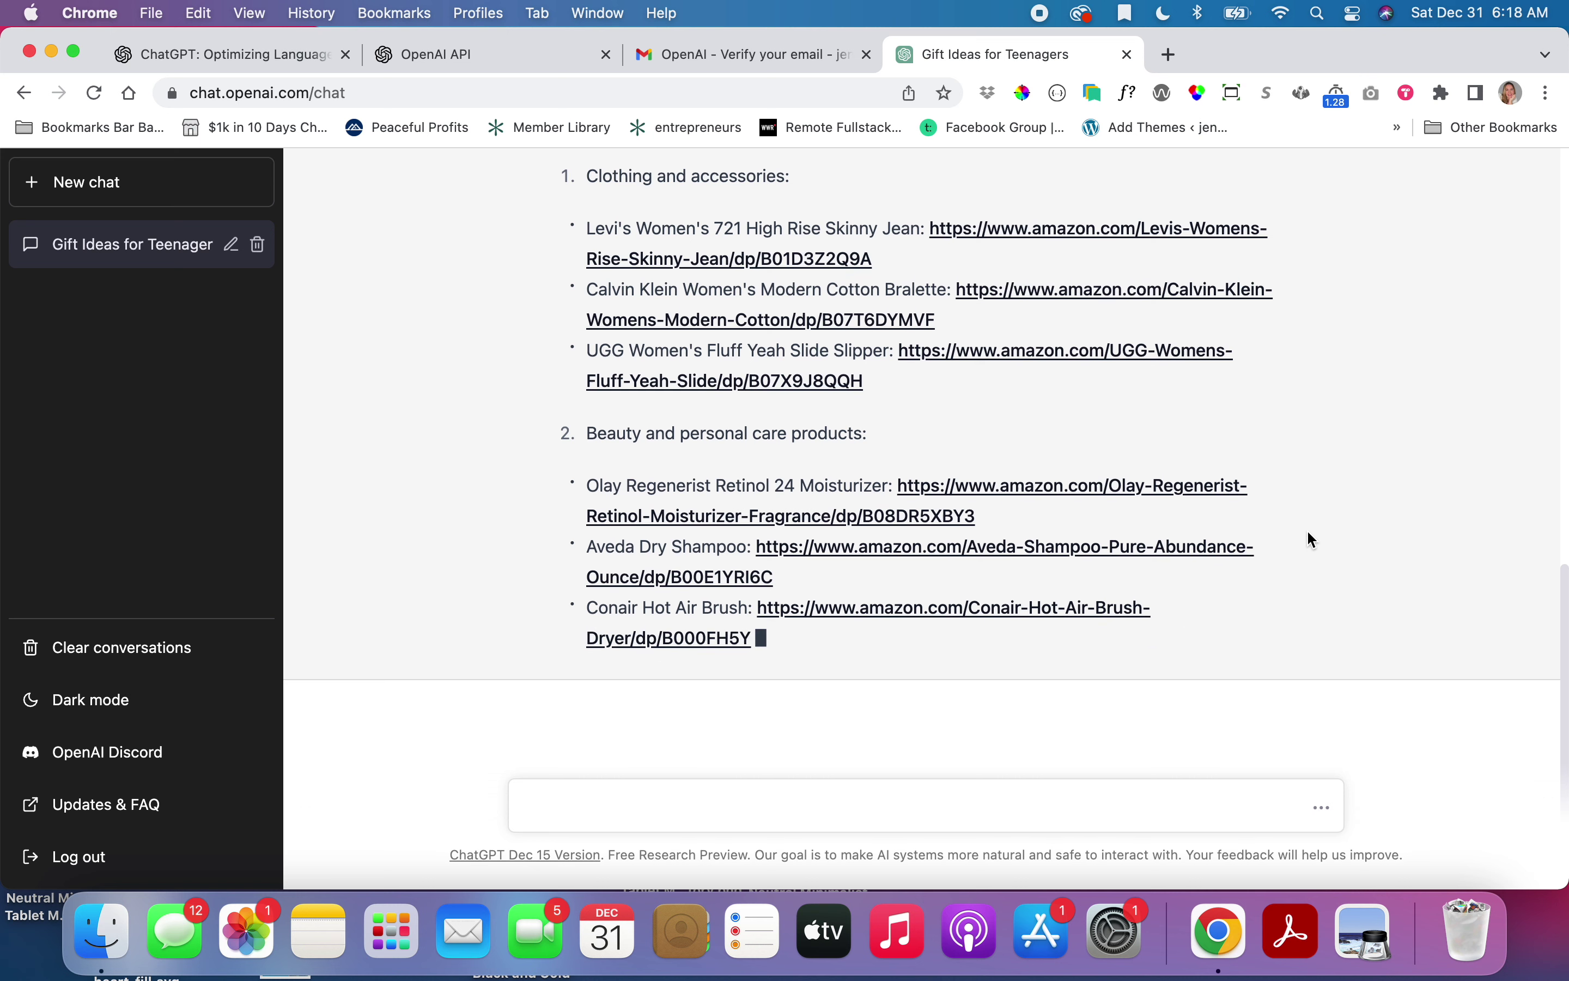
{"action": "scroll", "coordinate": [1306, 518], "scroll_direction": "up", "scroll_amount": 3}
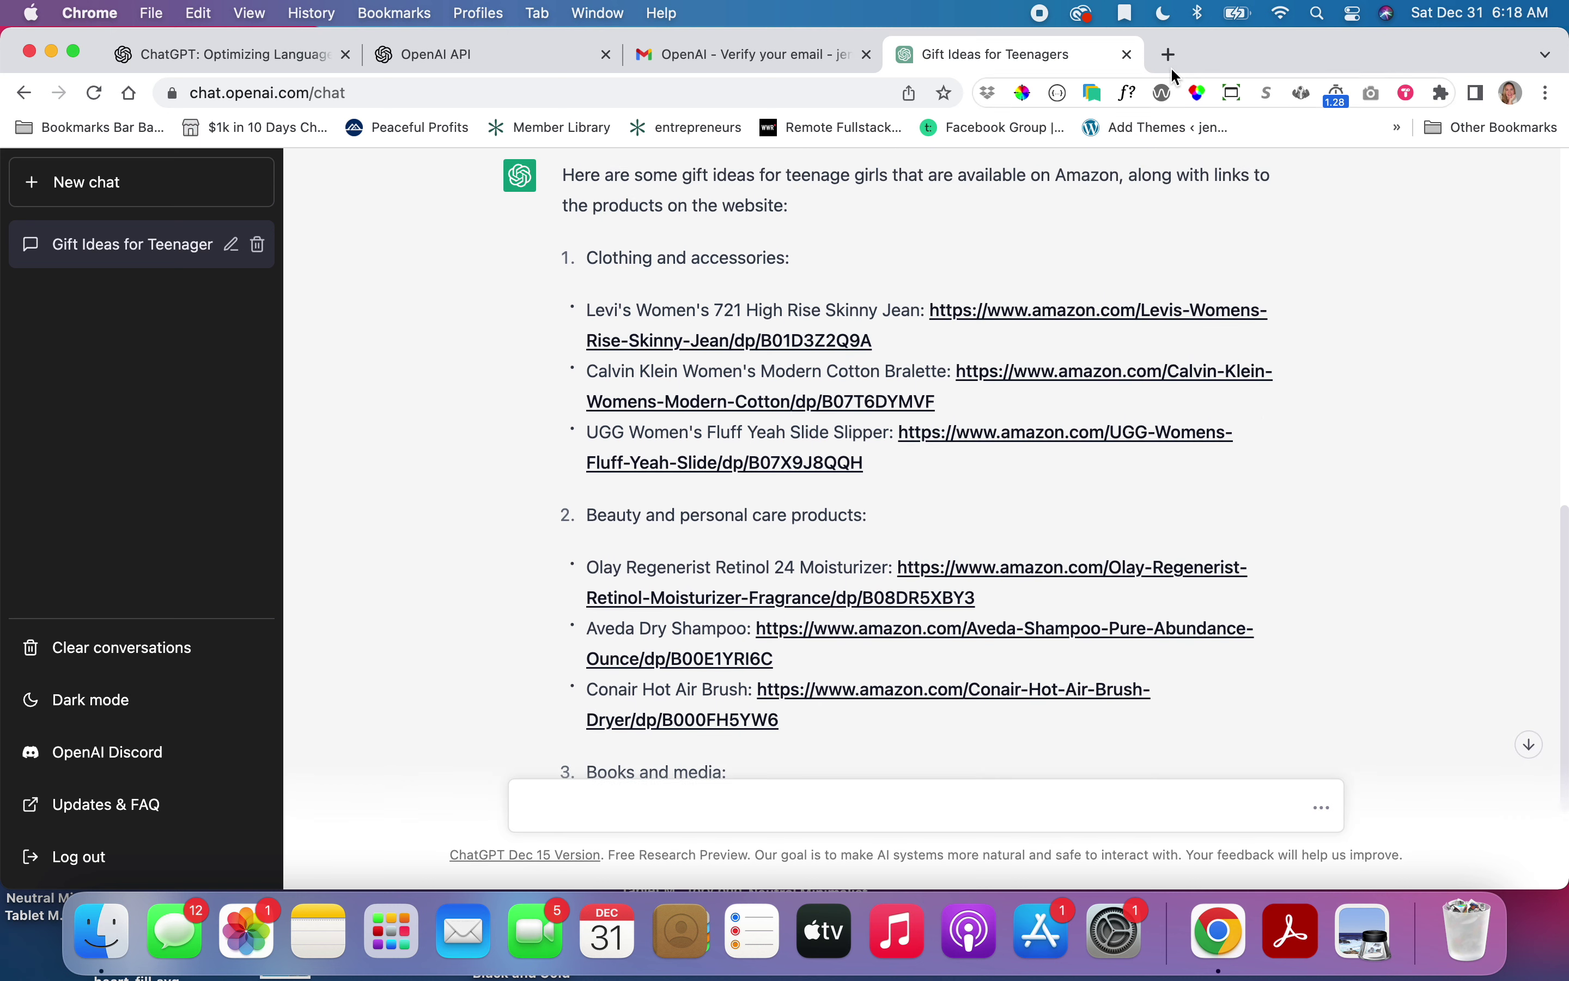
Search the web for 'amazon' in a new tab and open the Amazon homepage ad.
{"action": "left_click", "coordinate": [1170, 57]}
{"action": "type", "text": "amazon"}
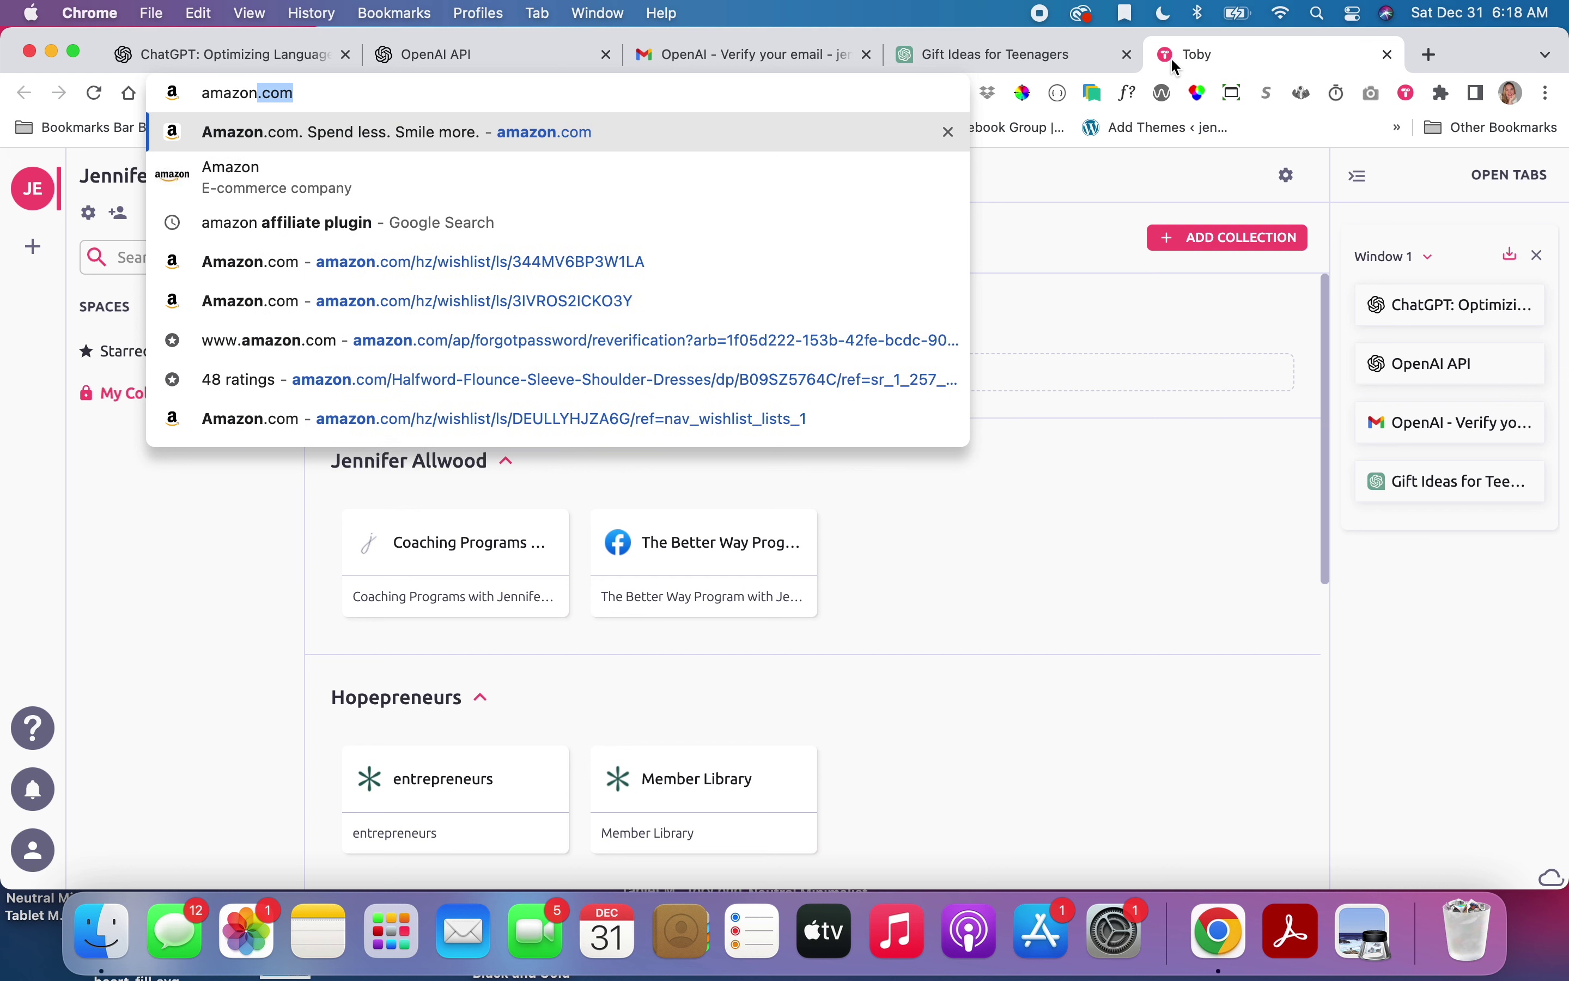
{"action": "type", "text": " affiliate"}
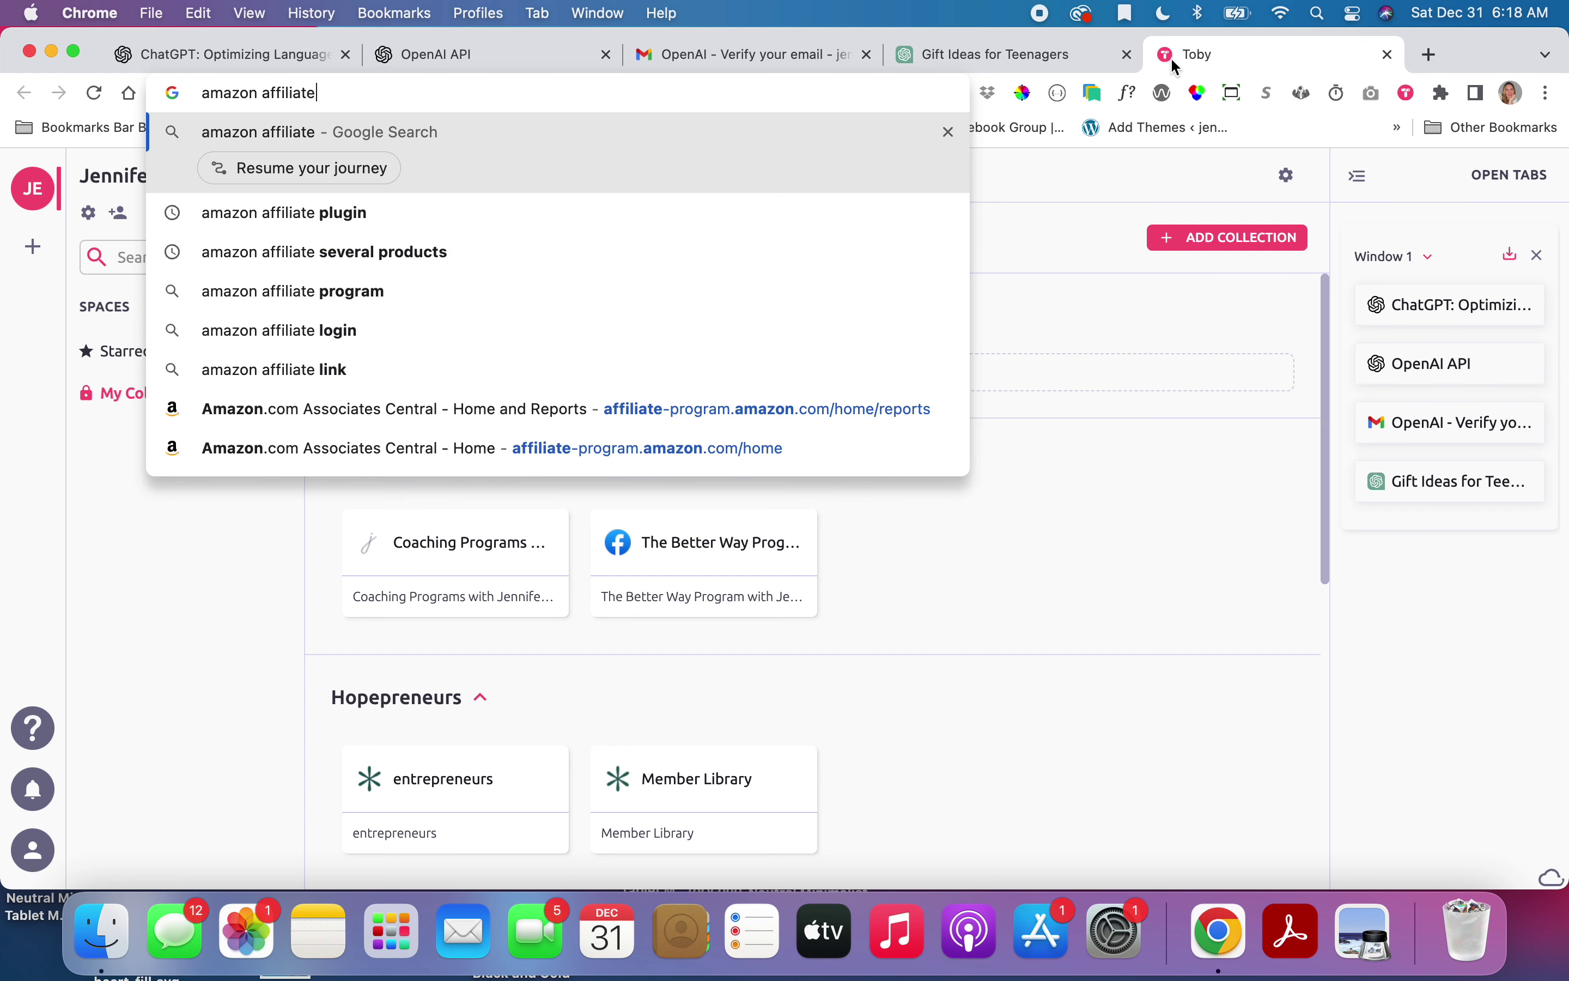
{"action": "key", "text": "BackSpace"}
{"action": "key", "text": "BackSpace"}
{"action": "key", "text": "BackSpace"}
{"action": "key", "text": "BackSpace"}
{"action": "key", "text": "BackSpace"}
{"action": "key", "text": "BackSpace"}
{"action": "key", "text": "BackSpace"}
{"action": "key", "text": "BackSpace"}
{"action": "key", "text": "BackSpace"}
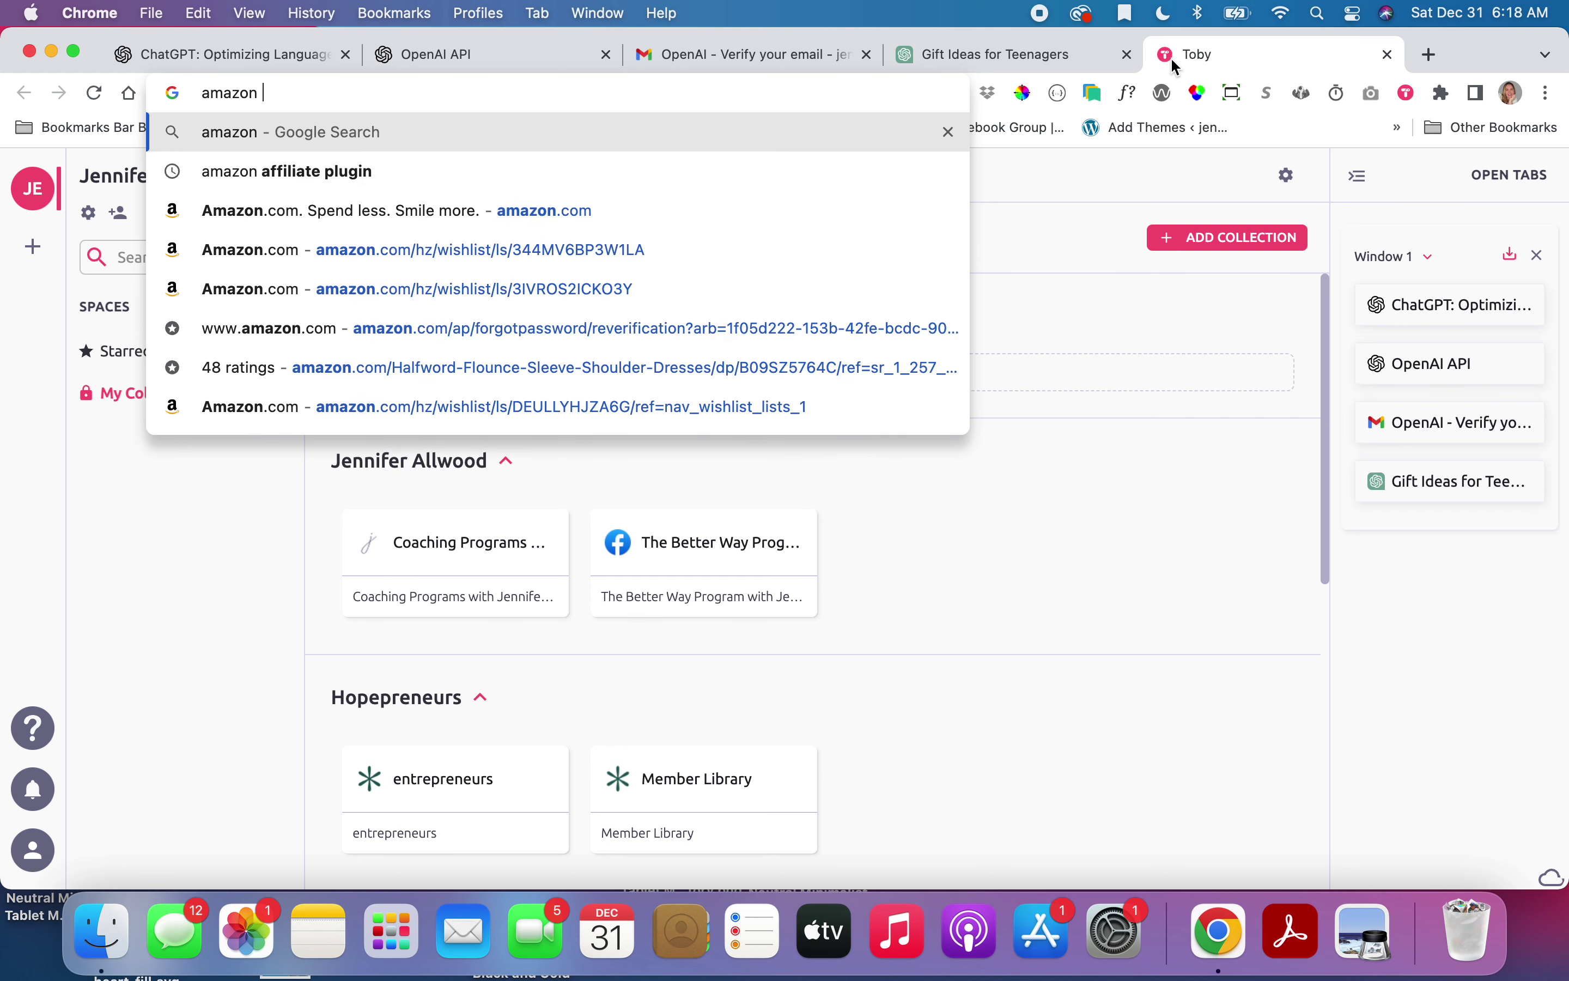
{"action": "key", "text": "BackSpace"}
{"action": "key", "text": "Return"}
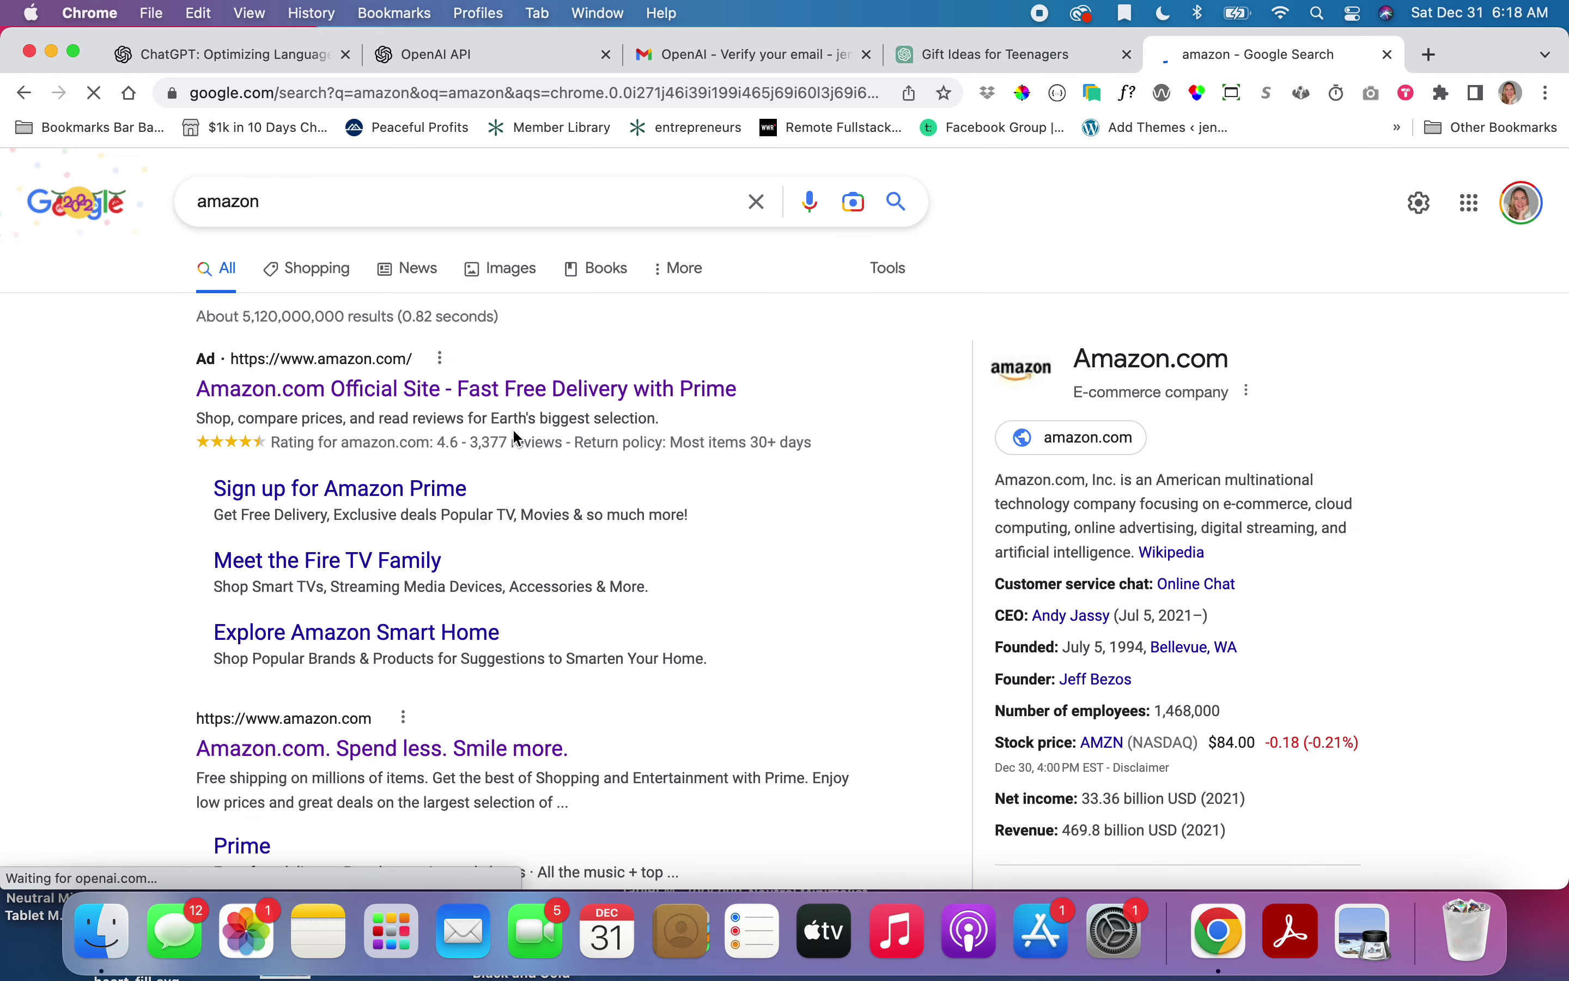
{"action": "left_click", "coordinate": [467, 389]}
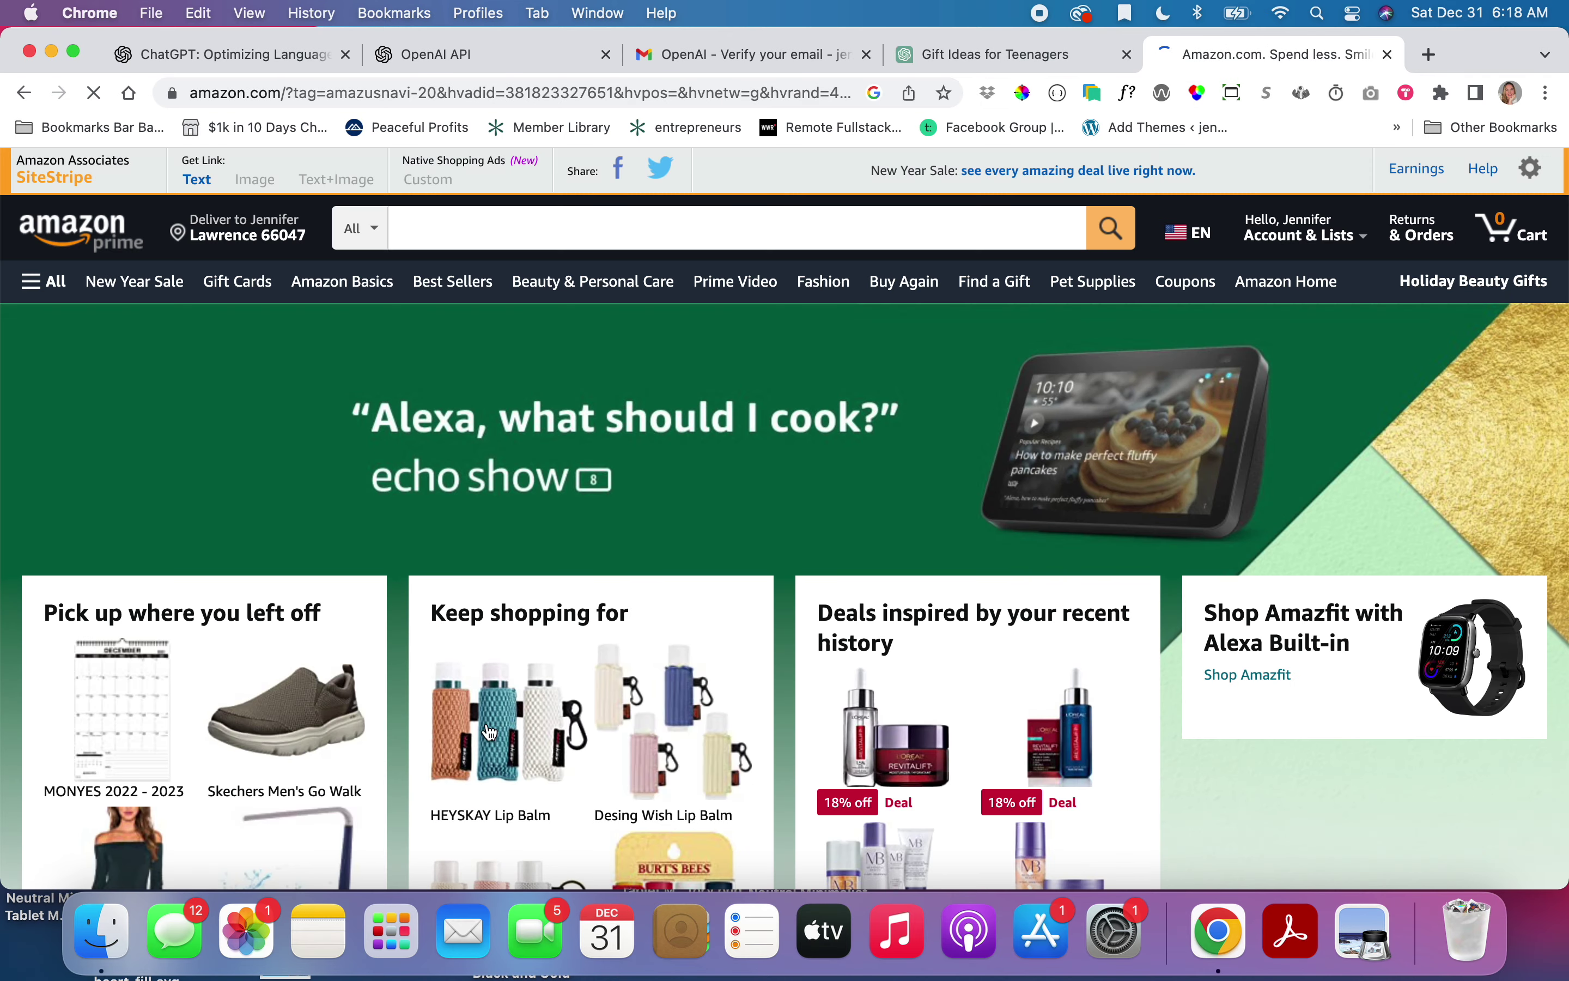
Generate a SiteStripe short amzn.to text link for the homepage and select it.
{"action": "scroll", "coordinate": [295, 394], "scroll_direction": "down", "scroll_amount": 2}
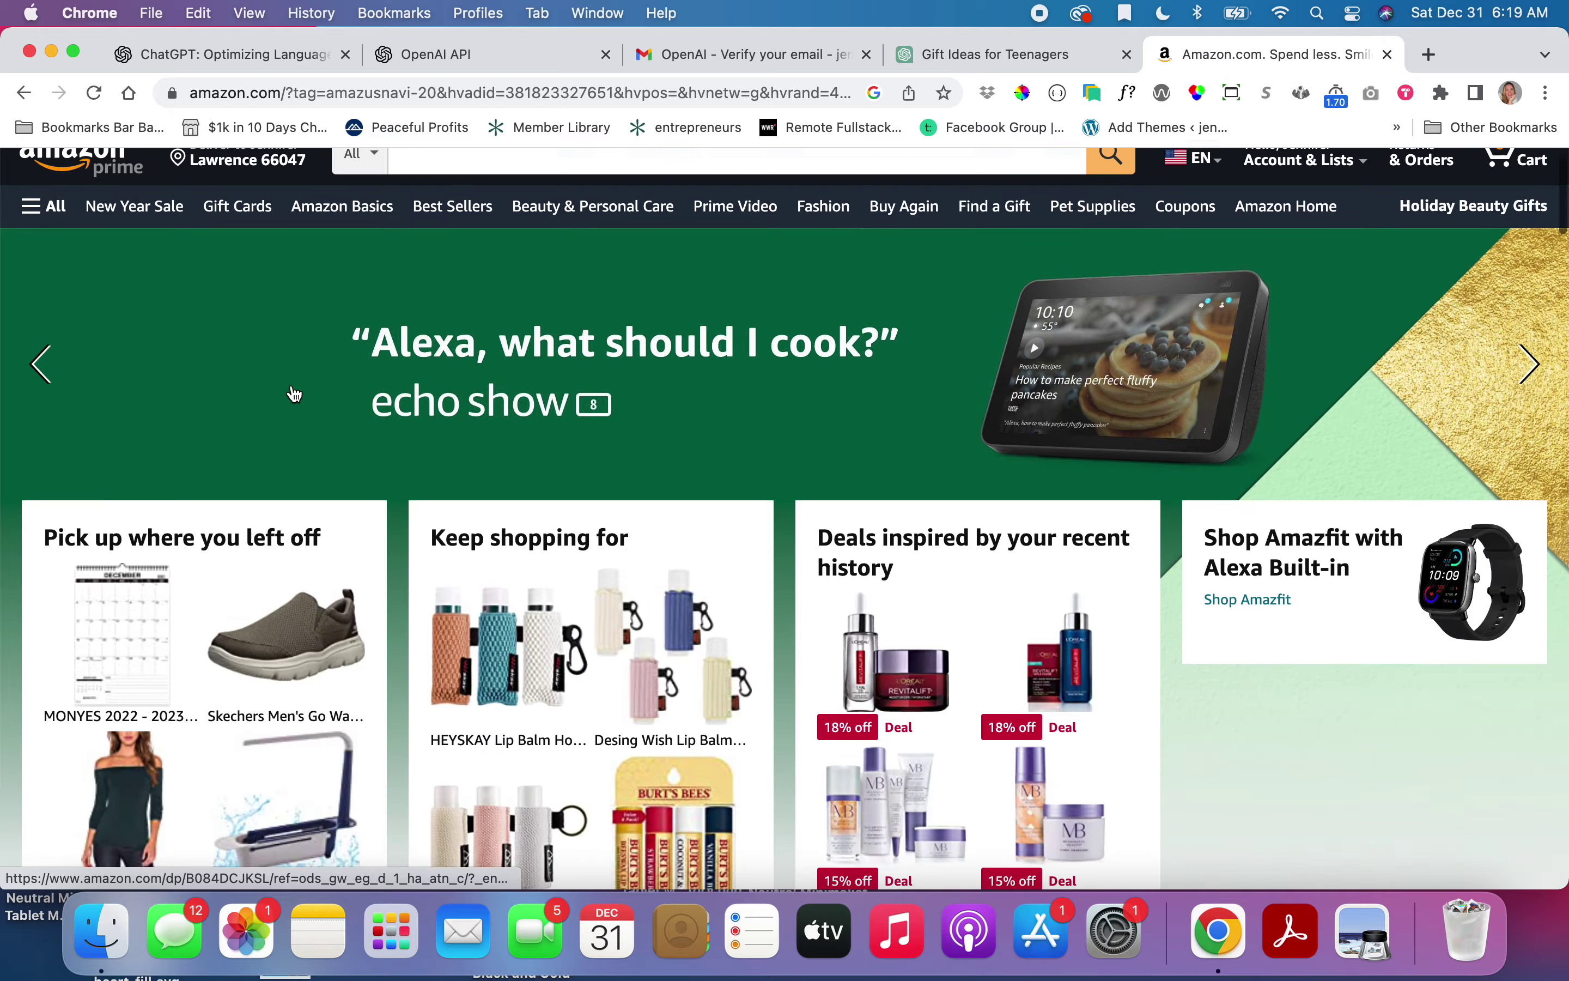
{"action": "scroll", "coordinate": [295, 394], "scroll_direction": "up", "scroll_amount": 2}
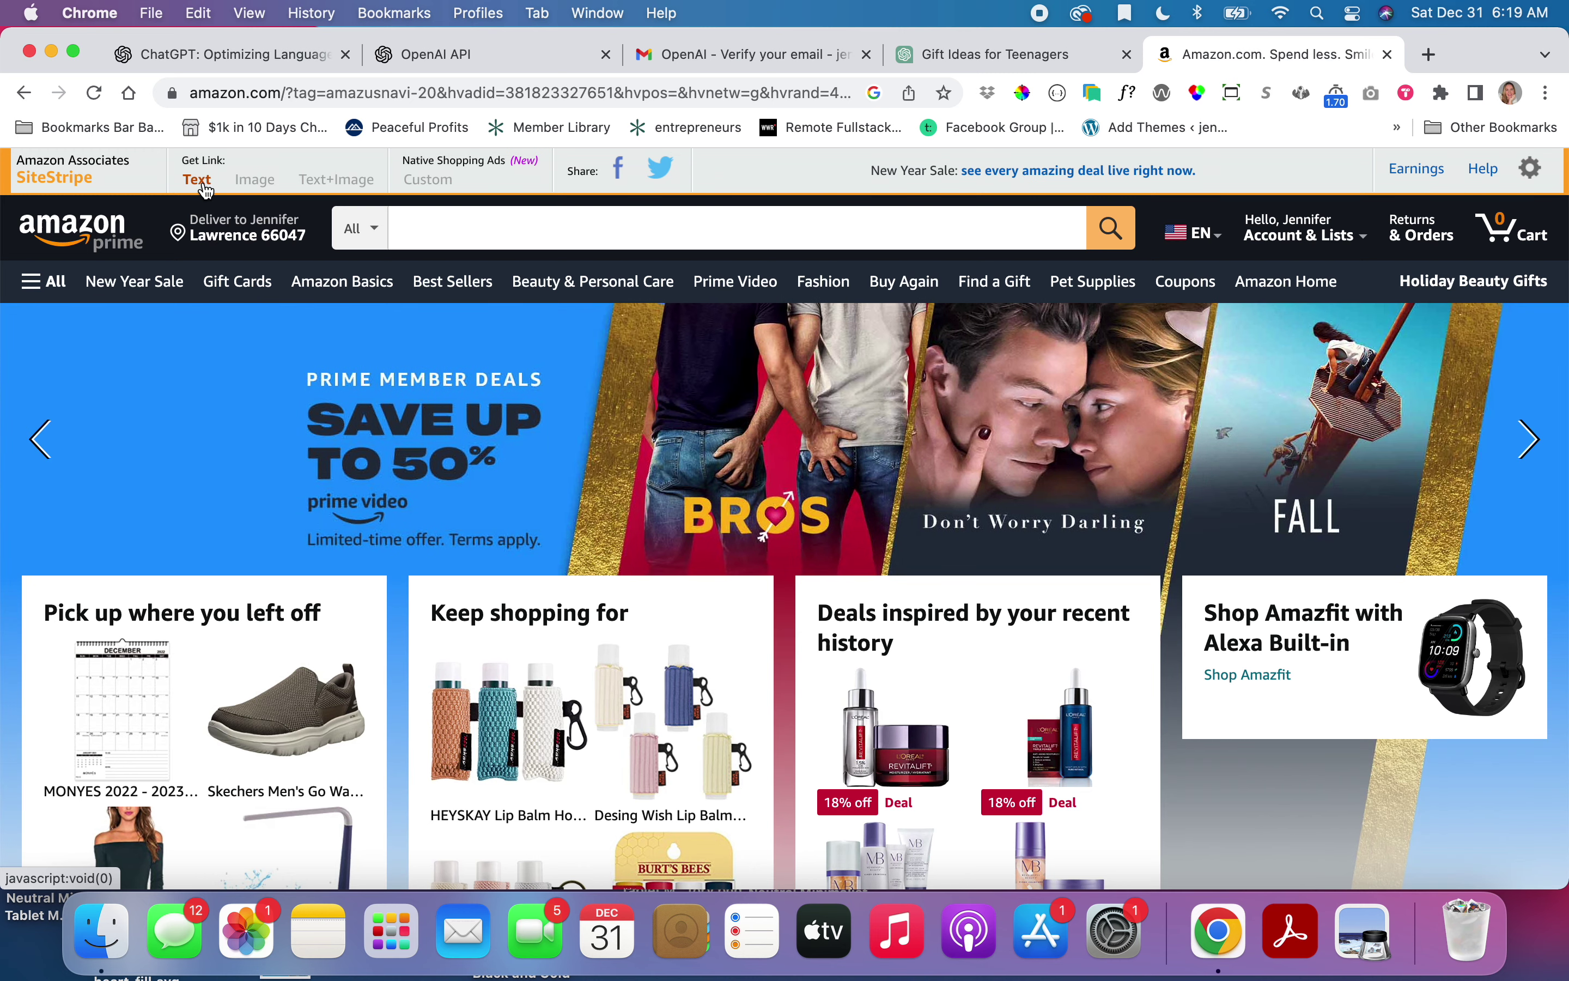
{"action": "left_click", "coordinate": [206, 187]}
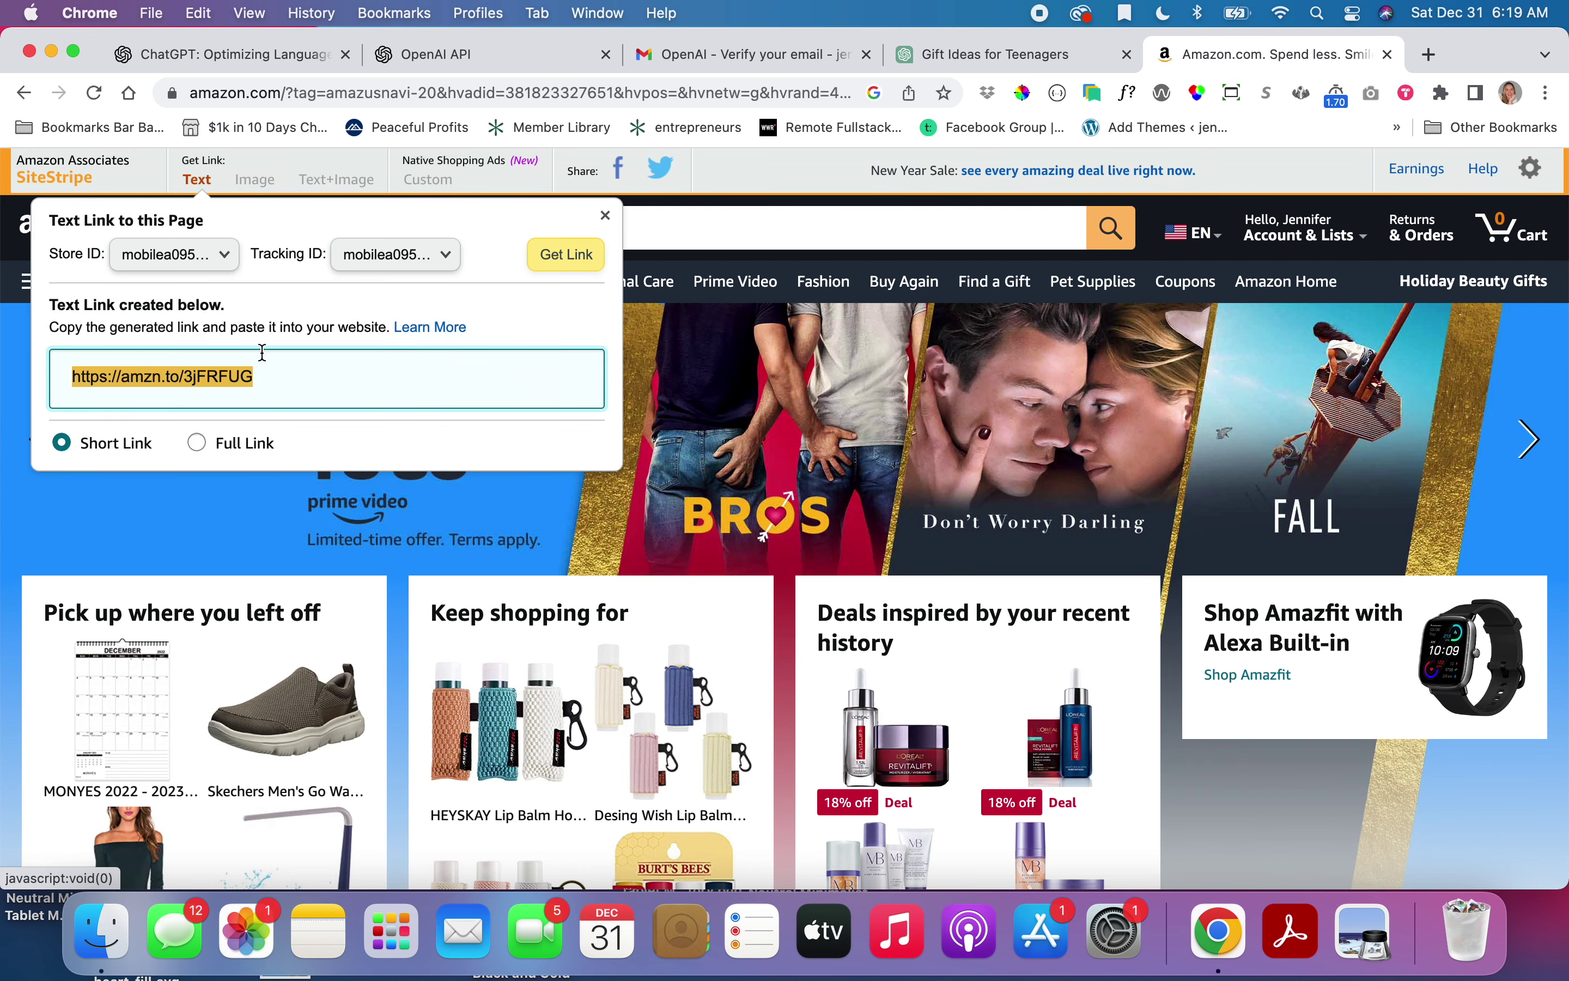
{"action": "double_click", "coordinate": [274, 375]}
{"action": "left_click_drag", "start_coordinate": [275, 374], "coordinate": [98, 368]}
{"action": "key", "text": "super+c"}
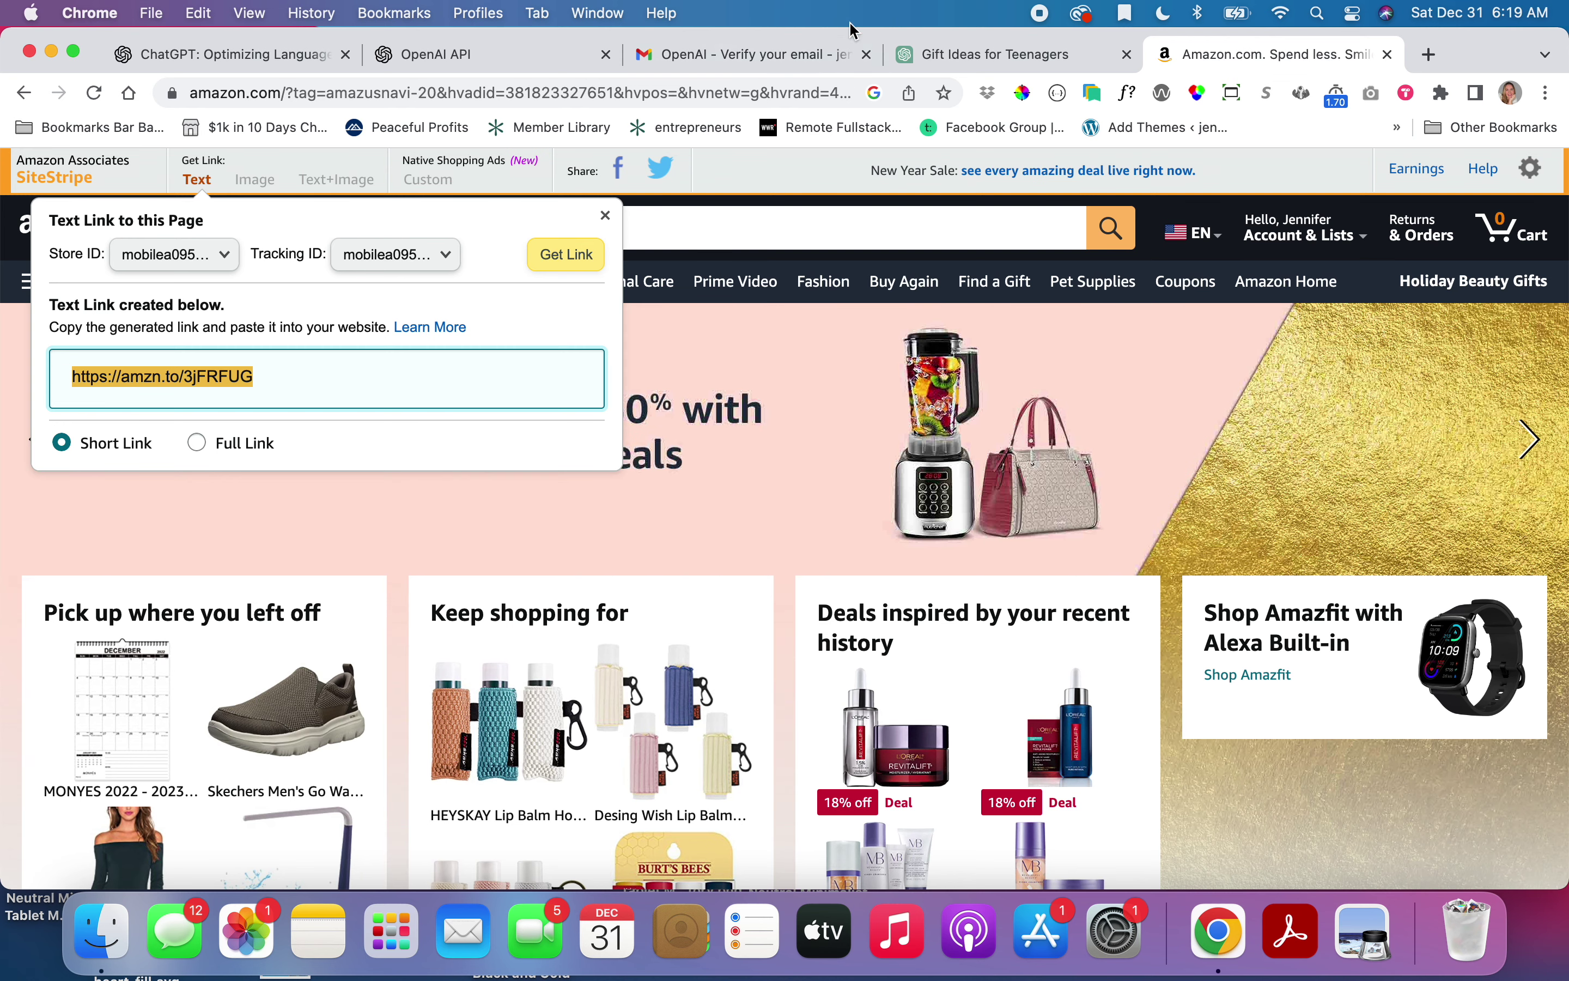
In the Gift Ideas for Teenagers chat, send 'Christmas gifts for teen girls' with the pasted Amazon link.
{"action": "left_click", "coordinate": [941, 57]}
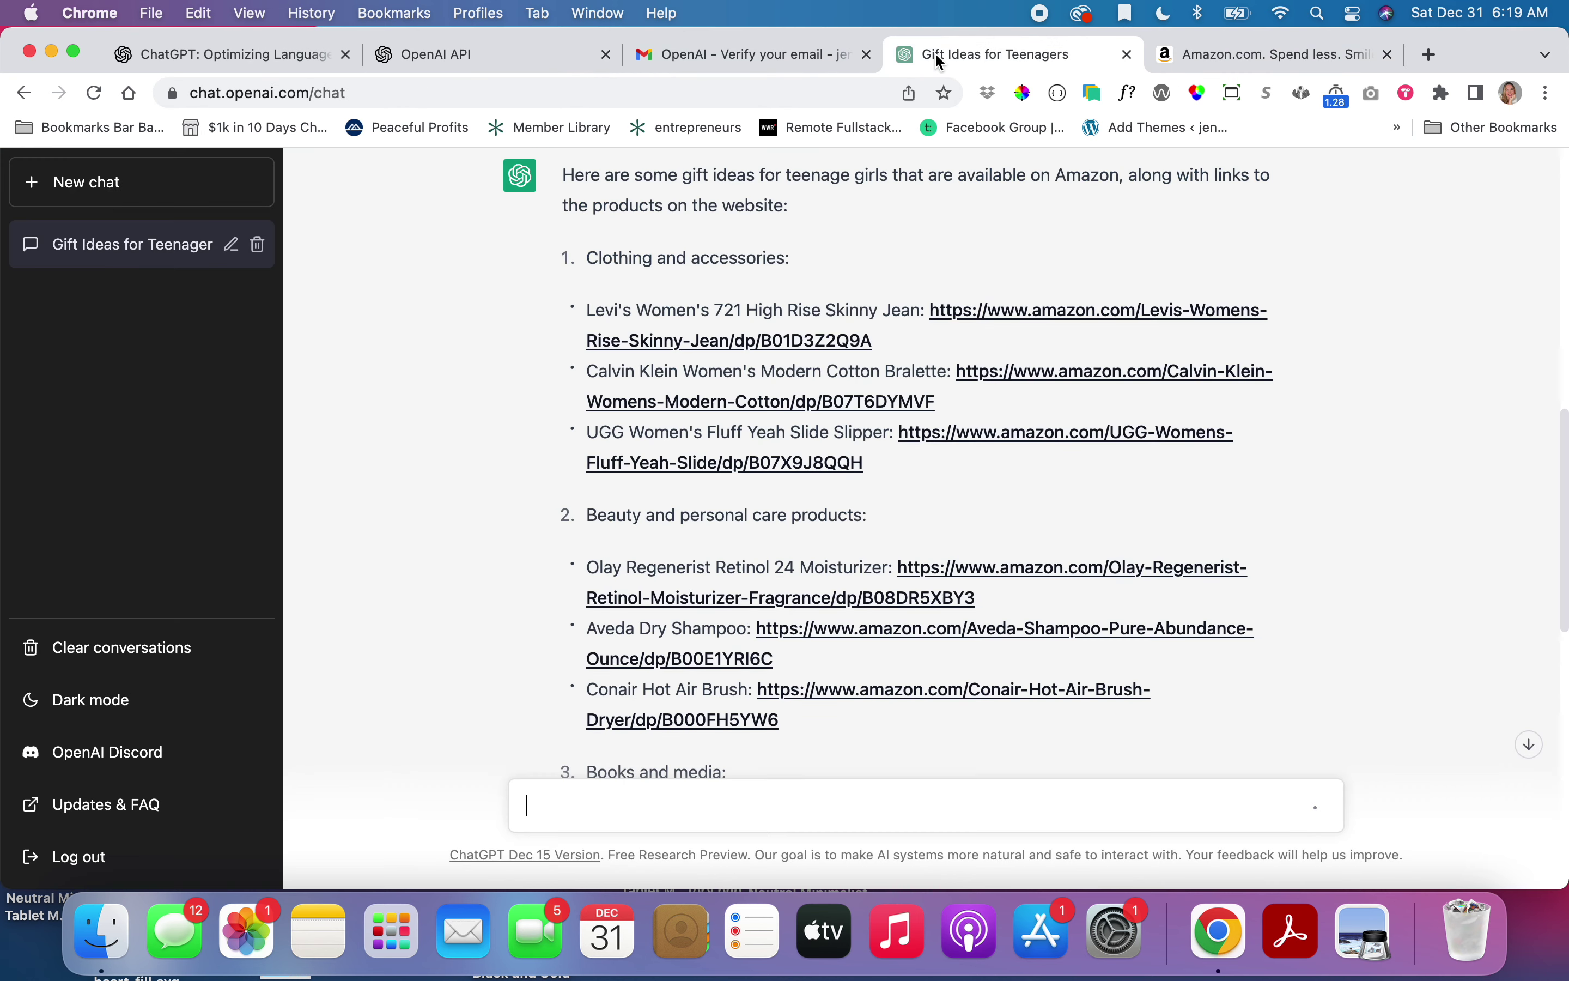
{"action": "scroll", "coordinate": [874, 379], "scroll_direction": "down", "scroll_amount": 10}
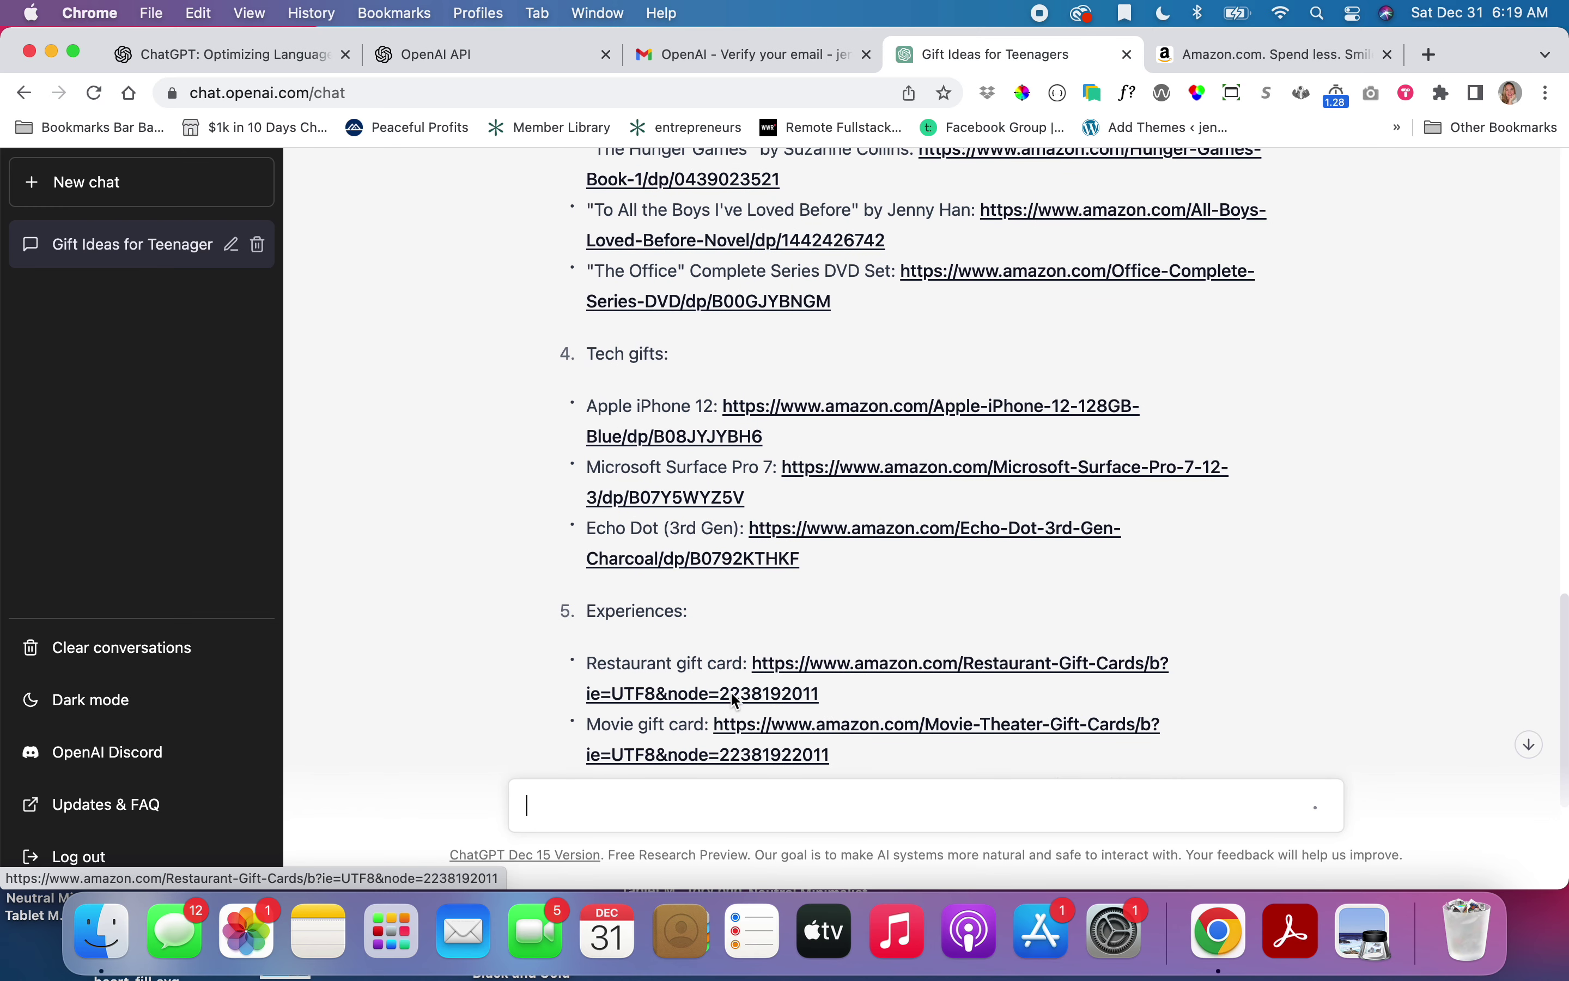
{"action": "left_click", "coordinate": [569, 826]}
{"action": "type", "text": "Christmas g"}
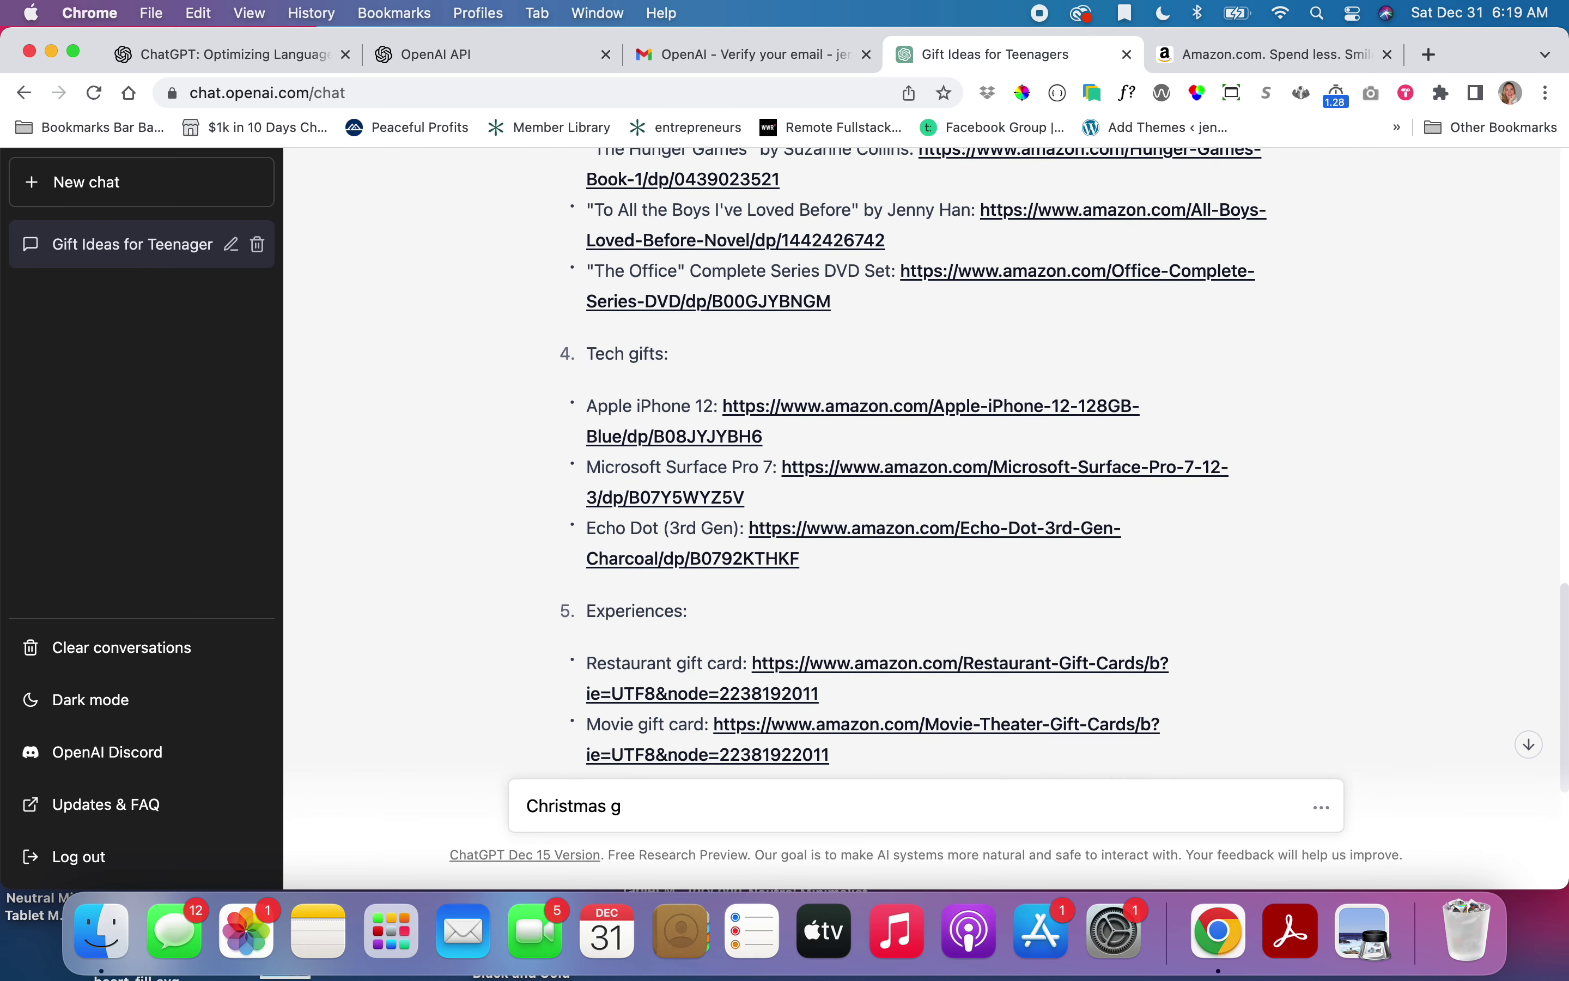
{"action": "type", "text": "ifts for teen"}
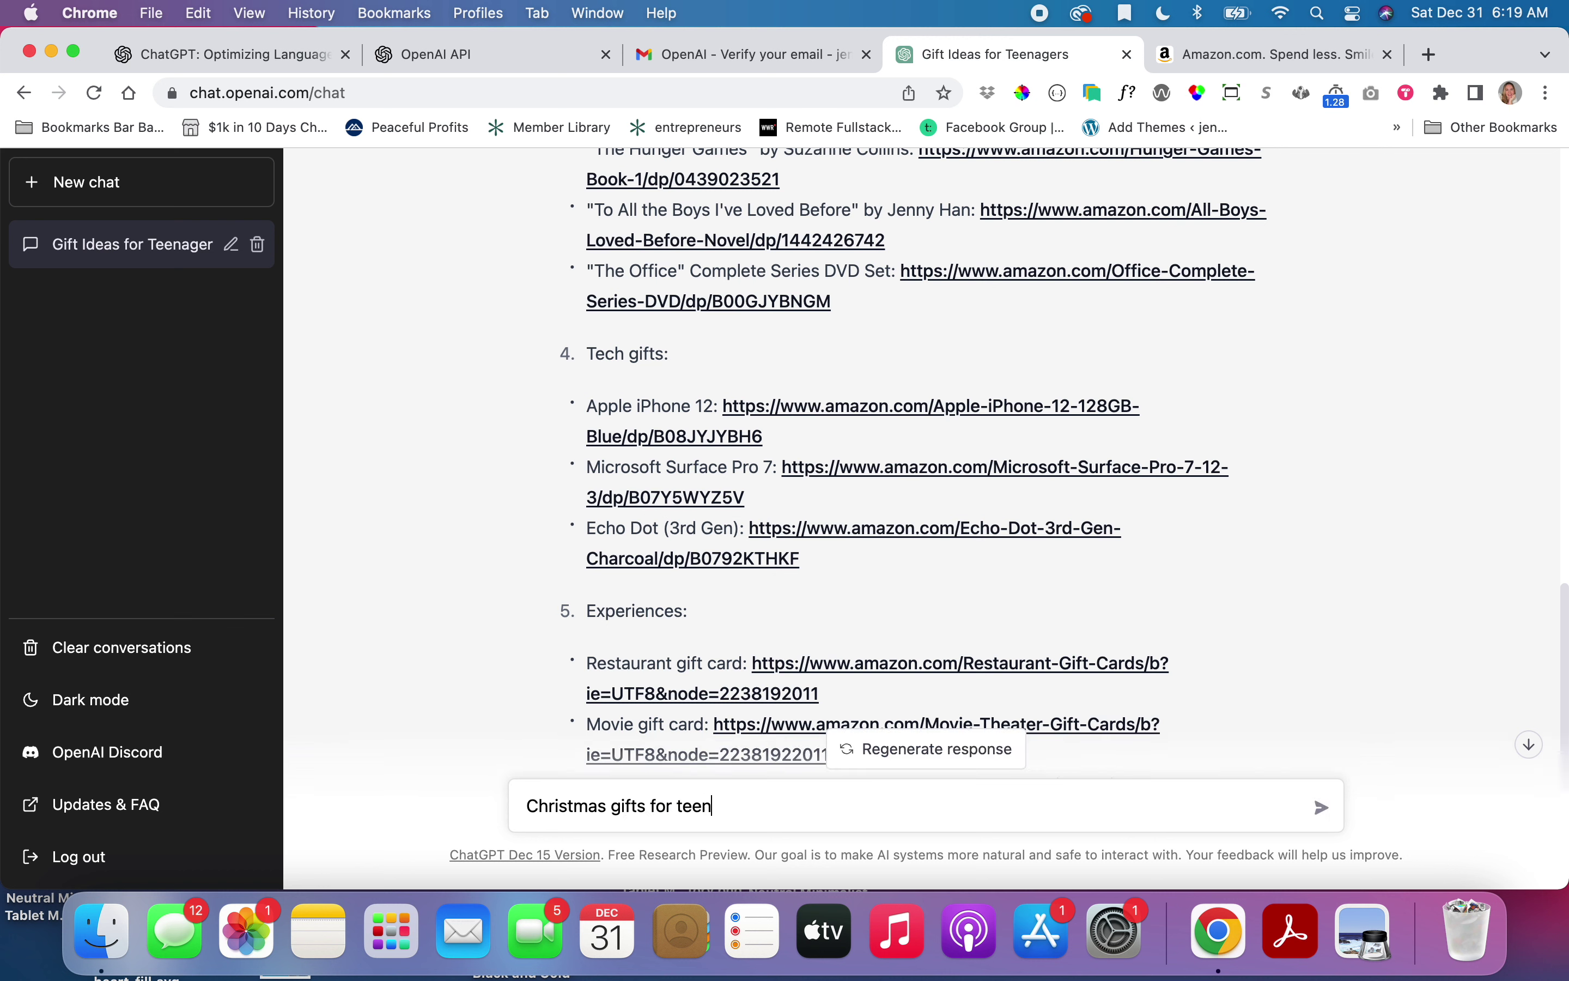
{"action": "type", "text": " girls amazon affiliate link"}
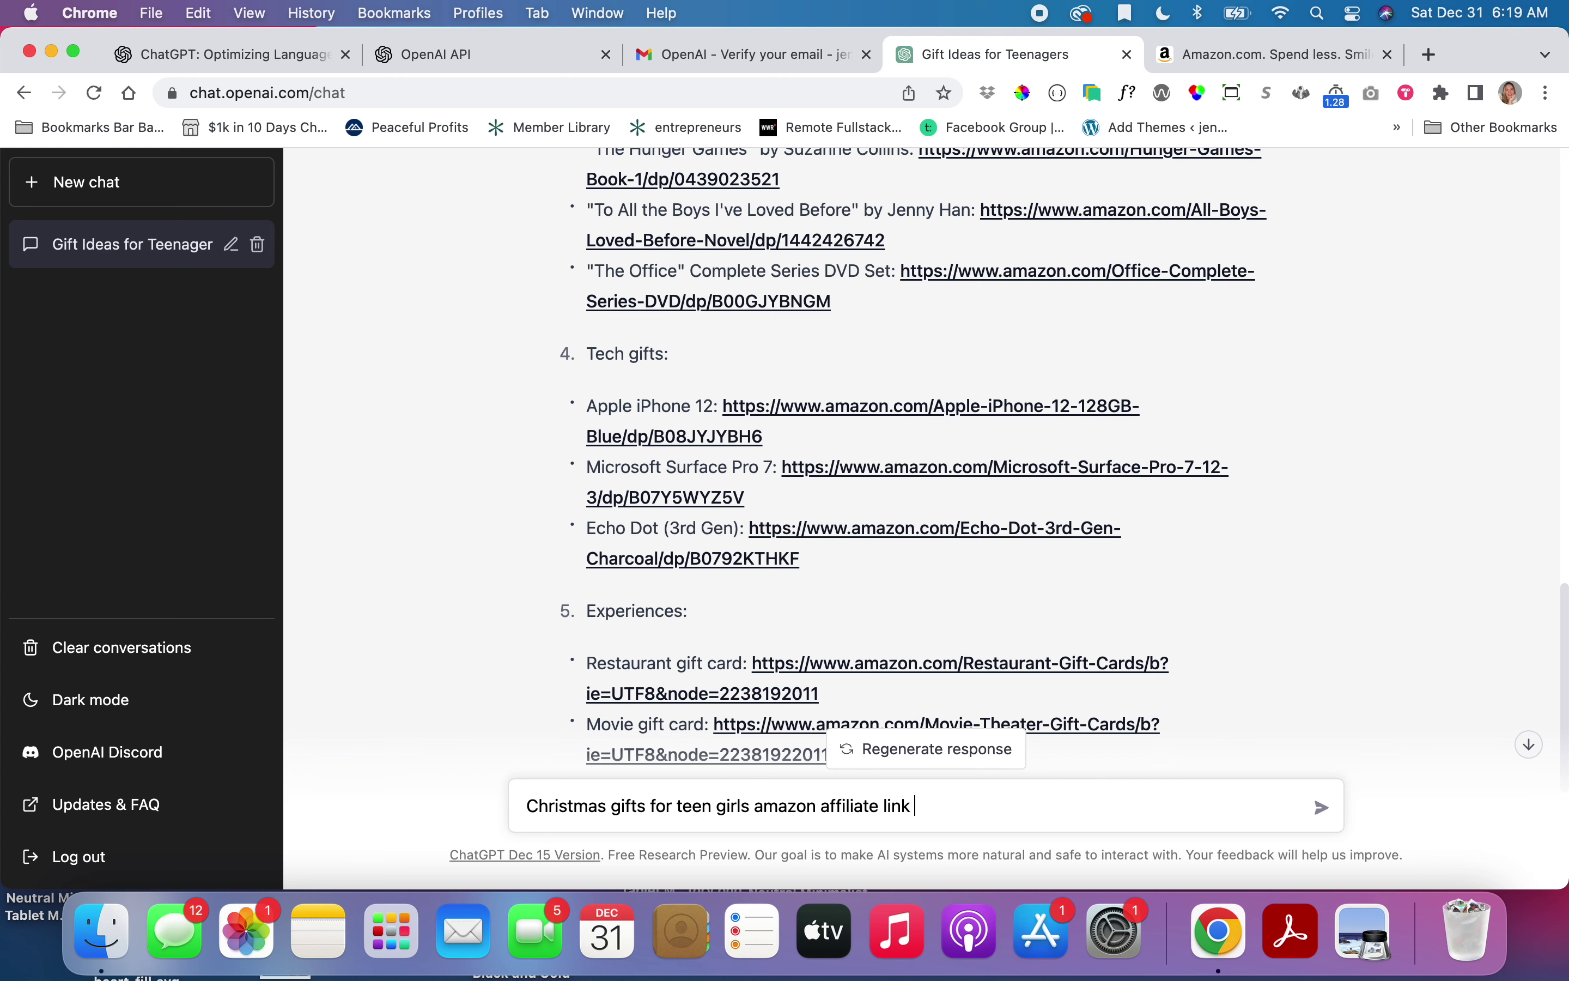
{"action": "key", "text": "super+v"}
{"action": "key", "text": "Return"}
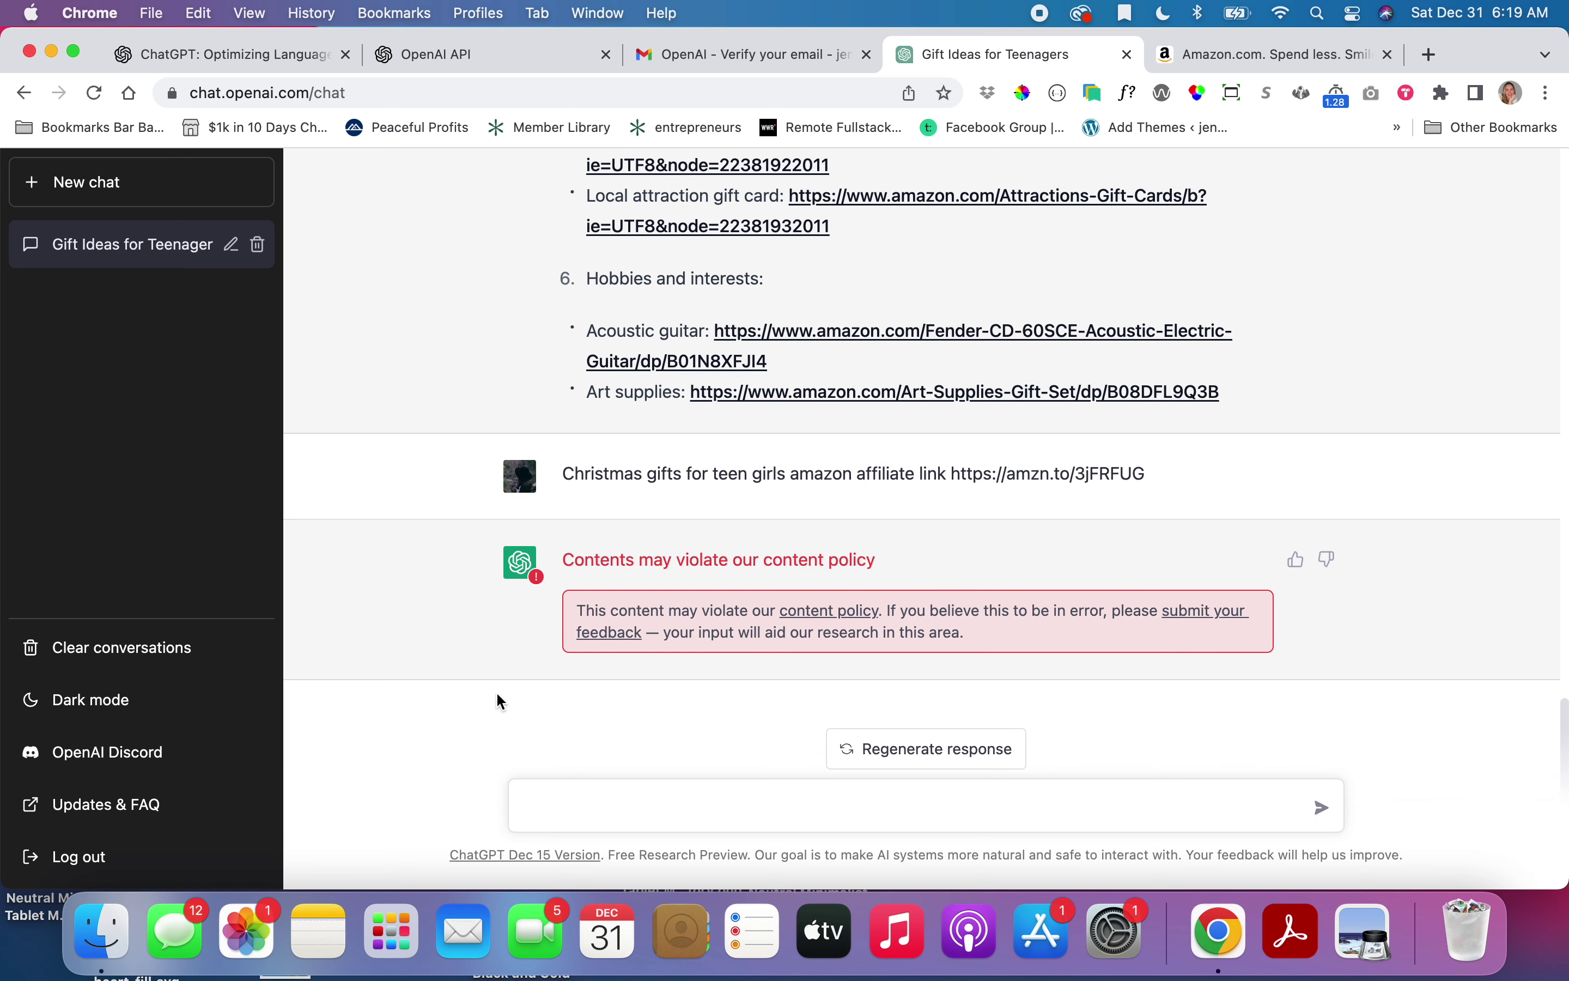
Scroll back through the conversation to review the content-policy warning.
{"action": "scroll", "coordinate": [586, 611], "scroll_direction": "up", "scroll_amount": 2}
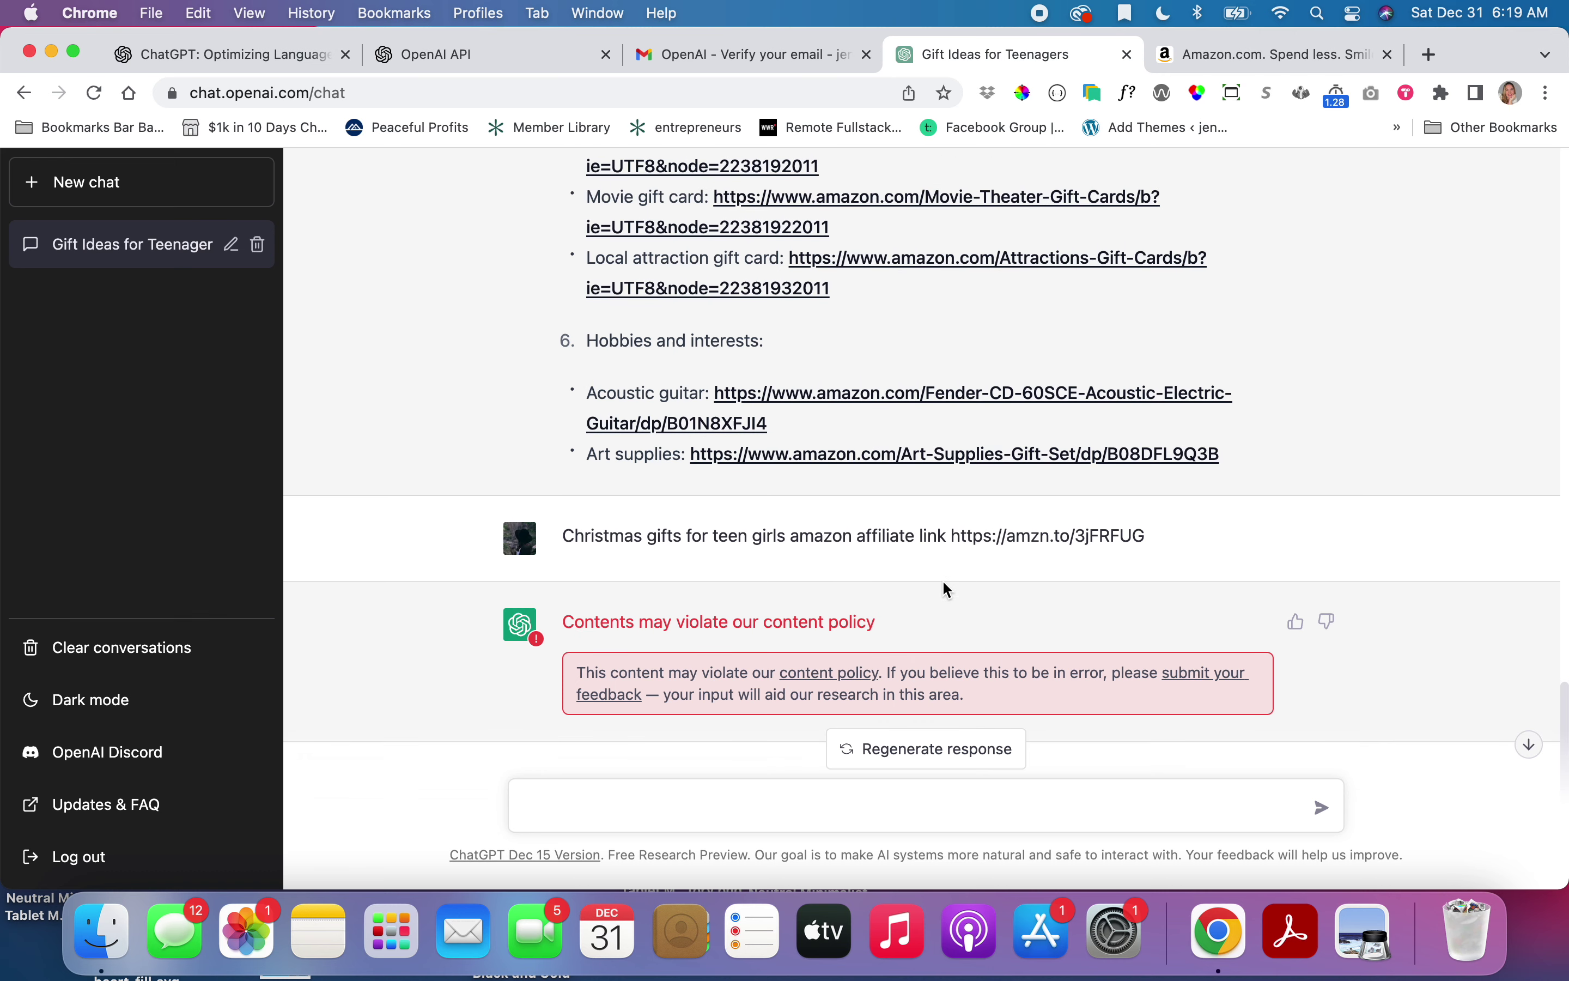
{"action": "scroll", "coordinate": [999, 583], "scroll_direction": "up", "scroll_amount": 1}
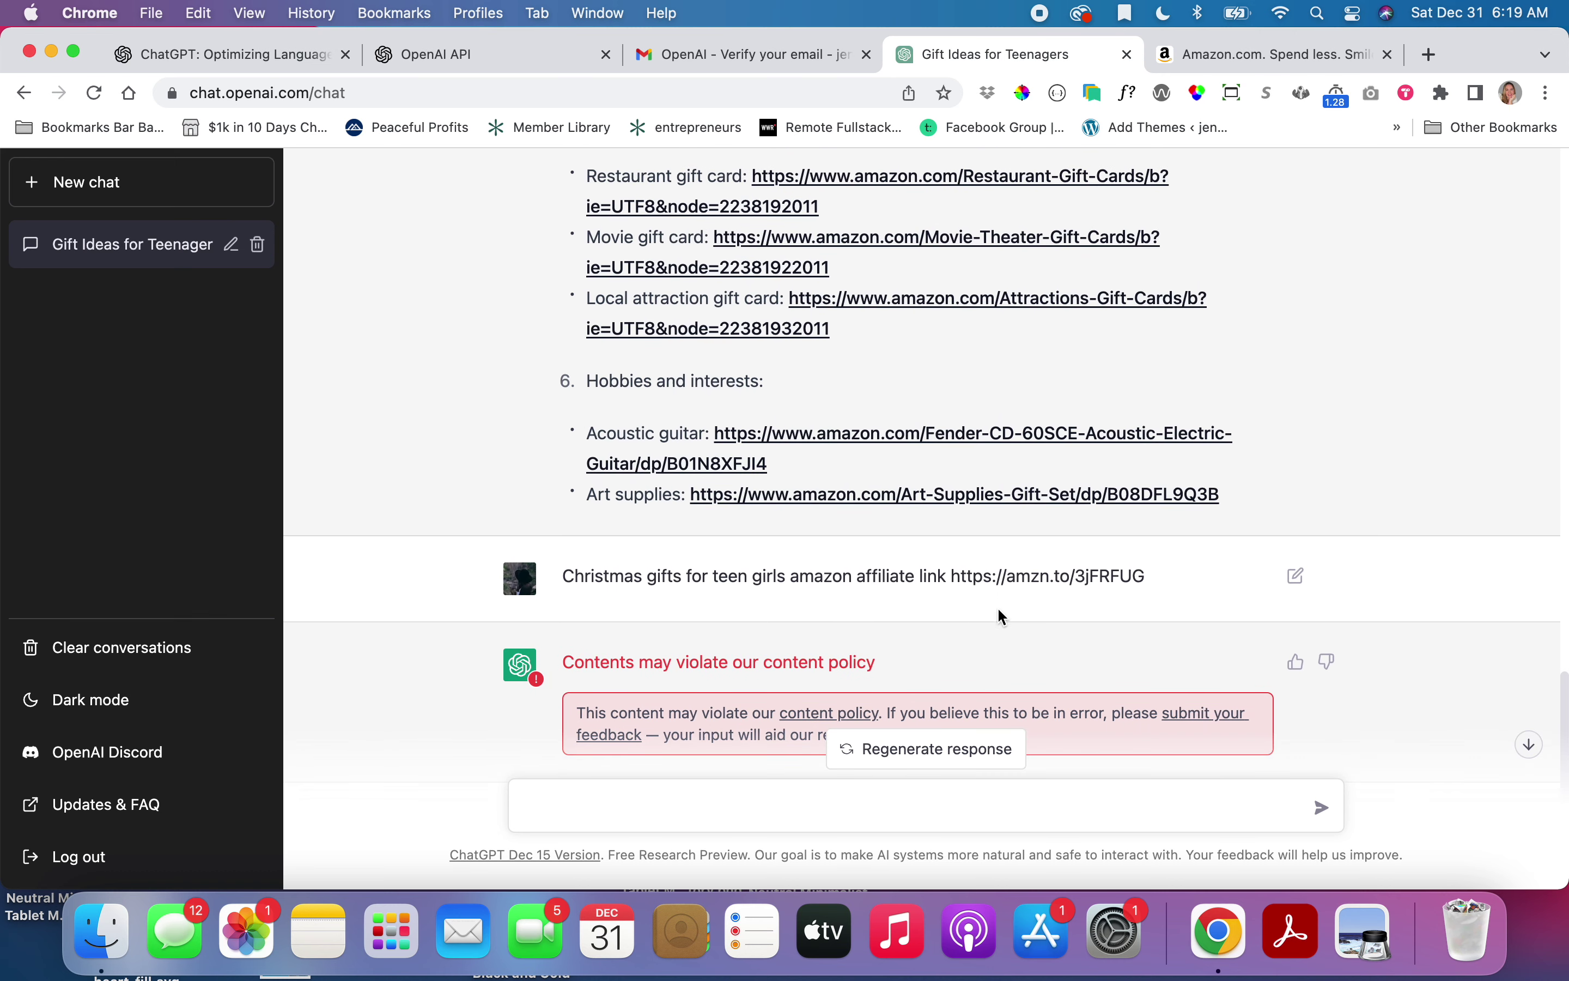
{"action": "scroll", "coordinate": [1155, 602], "scroll_direction": "up", "scroll_amount": 3}
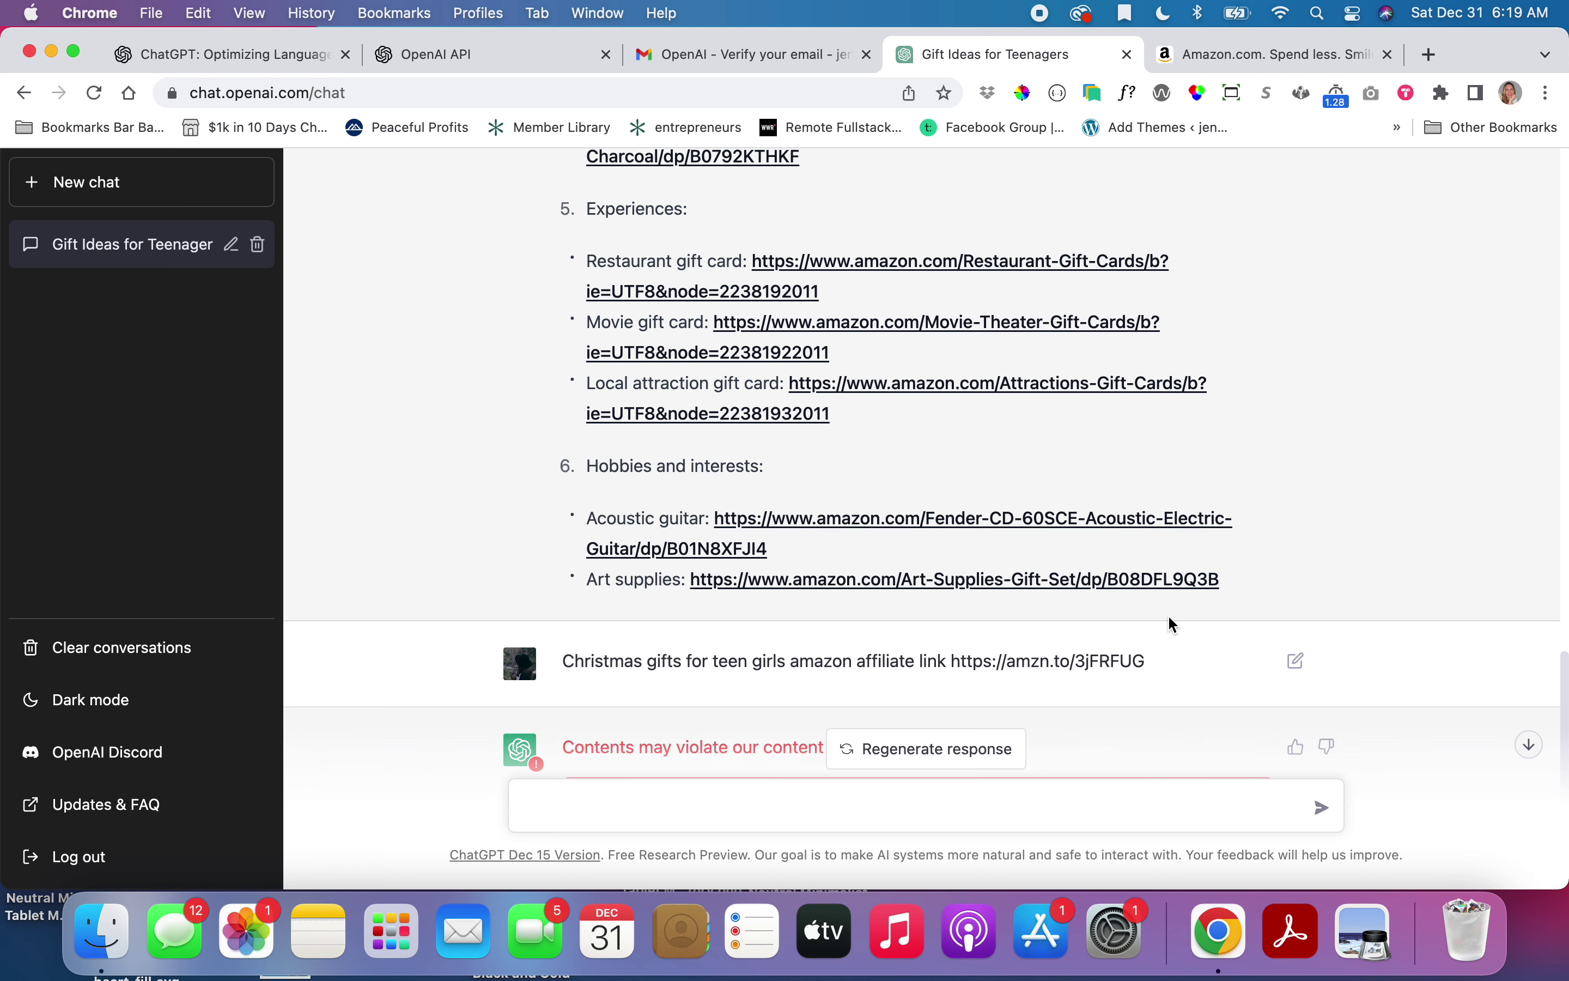
{"action": "scroll", "coordinate": [1160, 573], "scroll_direction": "up", "scroll_amount": 1}
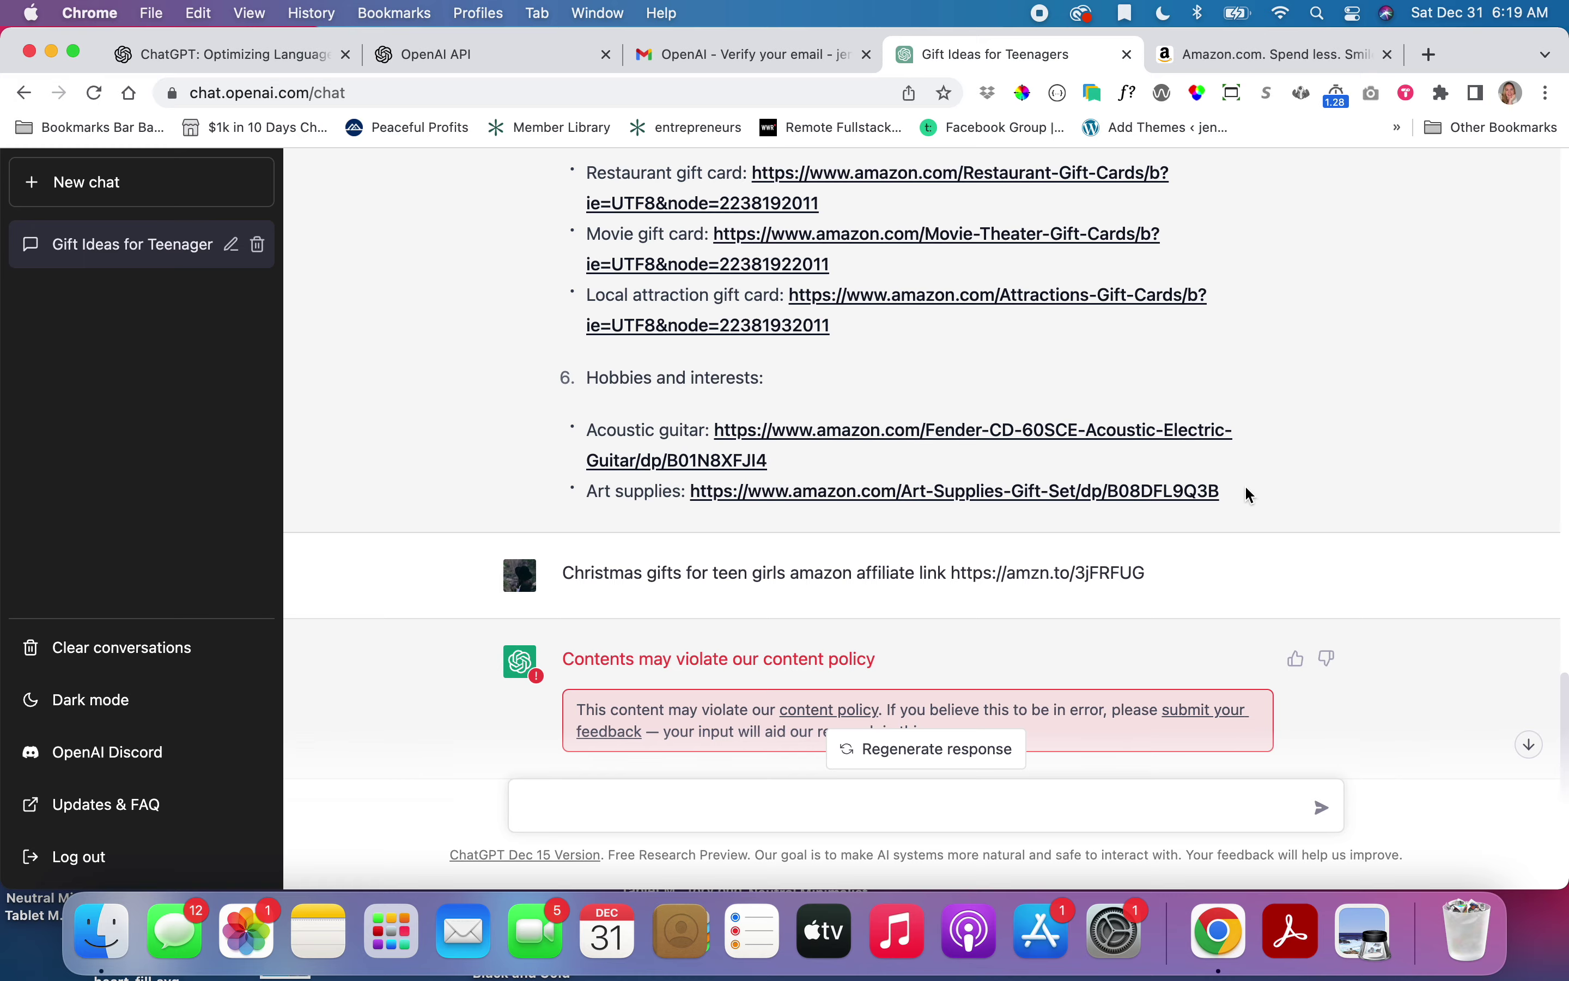
{"action": "scroll", "coordinate": [1253, 514], "scroll_direction": "up", "scroll_amount": 15}
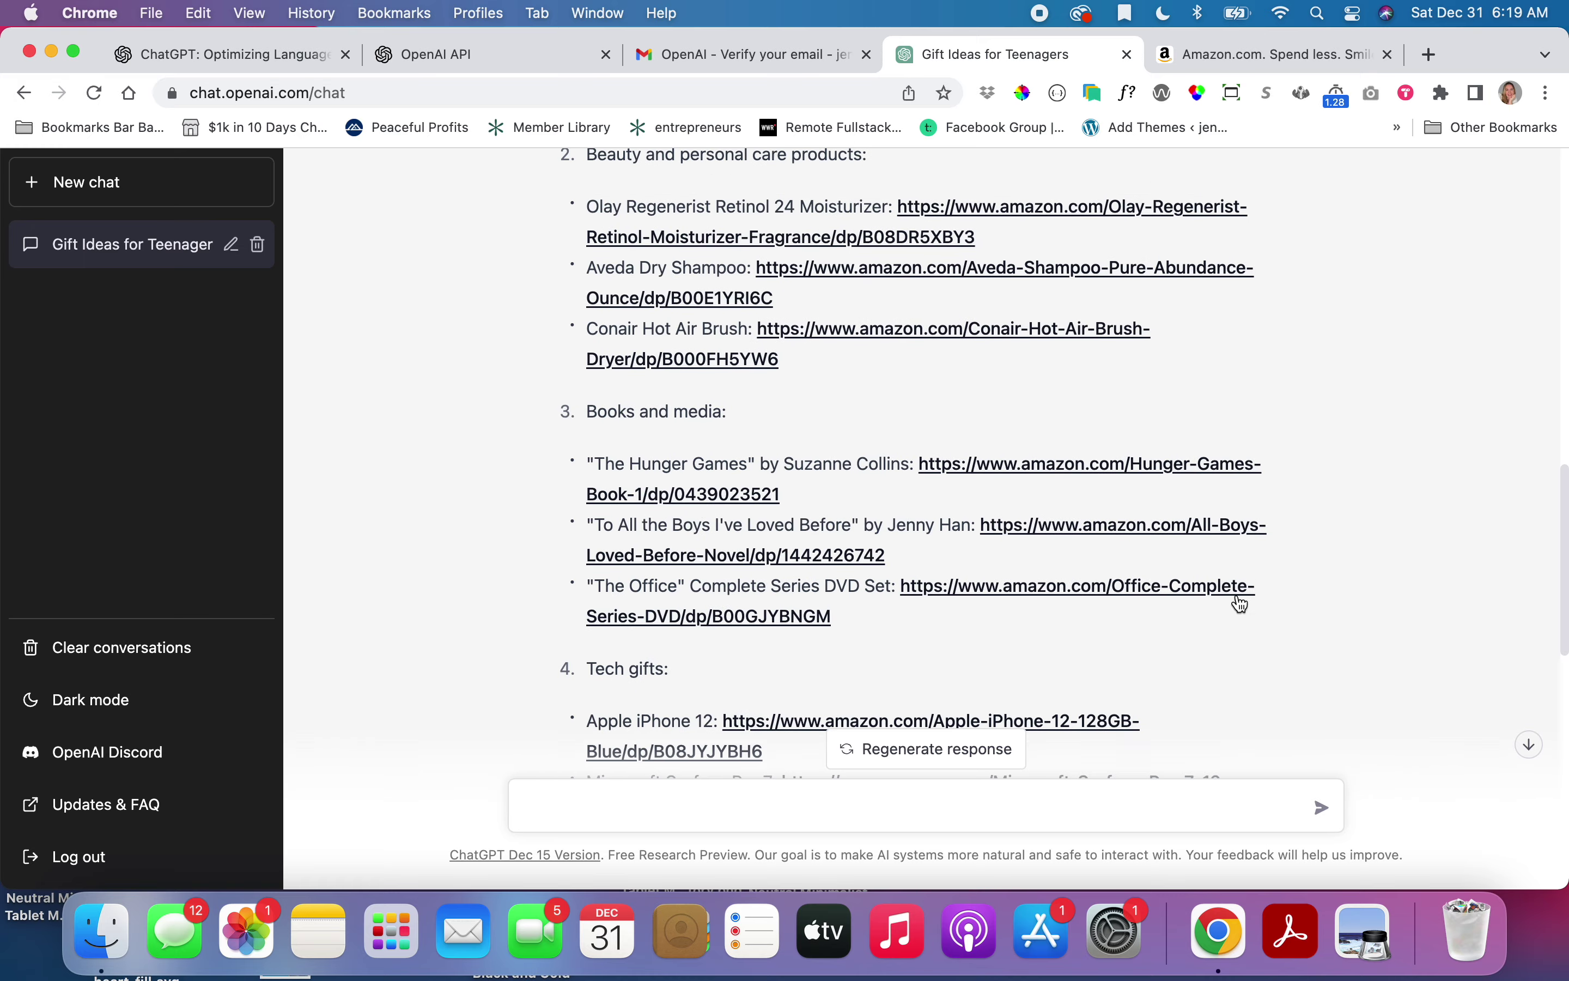
{"action": "scroll", "coordinate": [1228, 431], "scroll_direction": "down", "scroll_amount": 15}
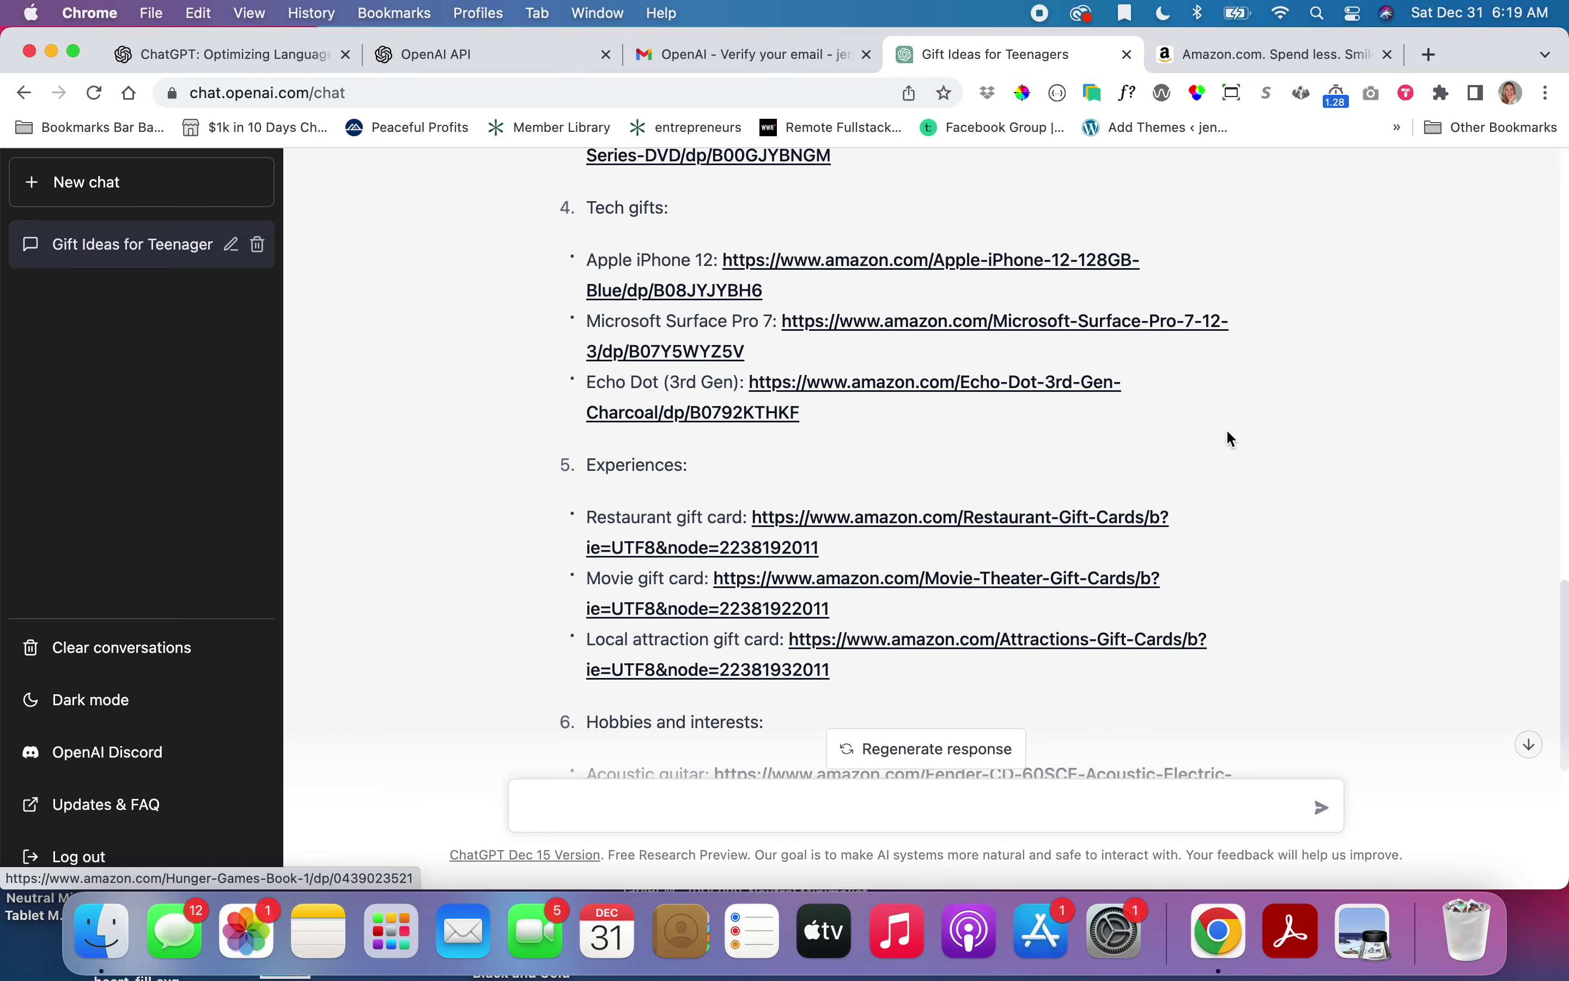
{"action": "scroll", "coordinate": [1060, 633], "scroll_direction": "up", "scroll_amount": 15}
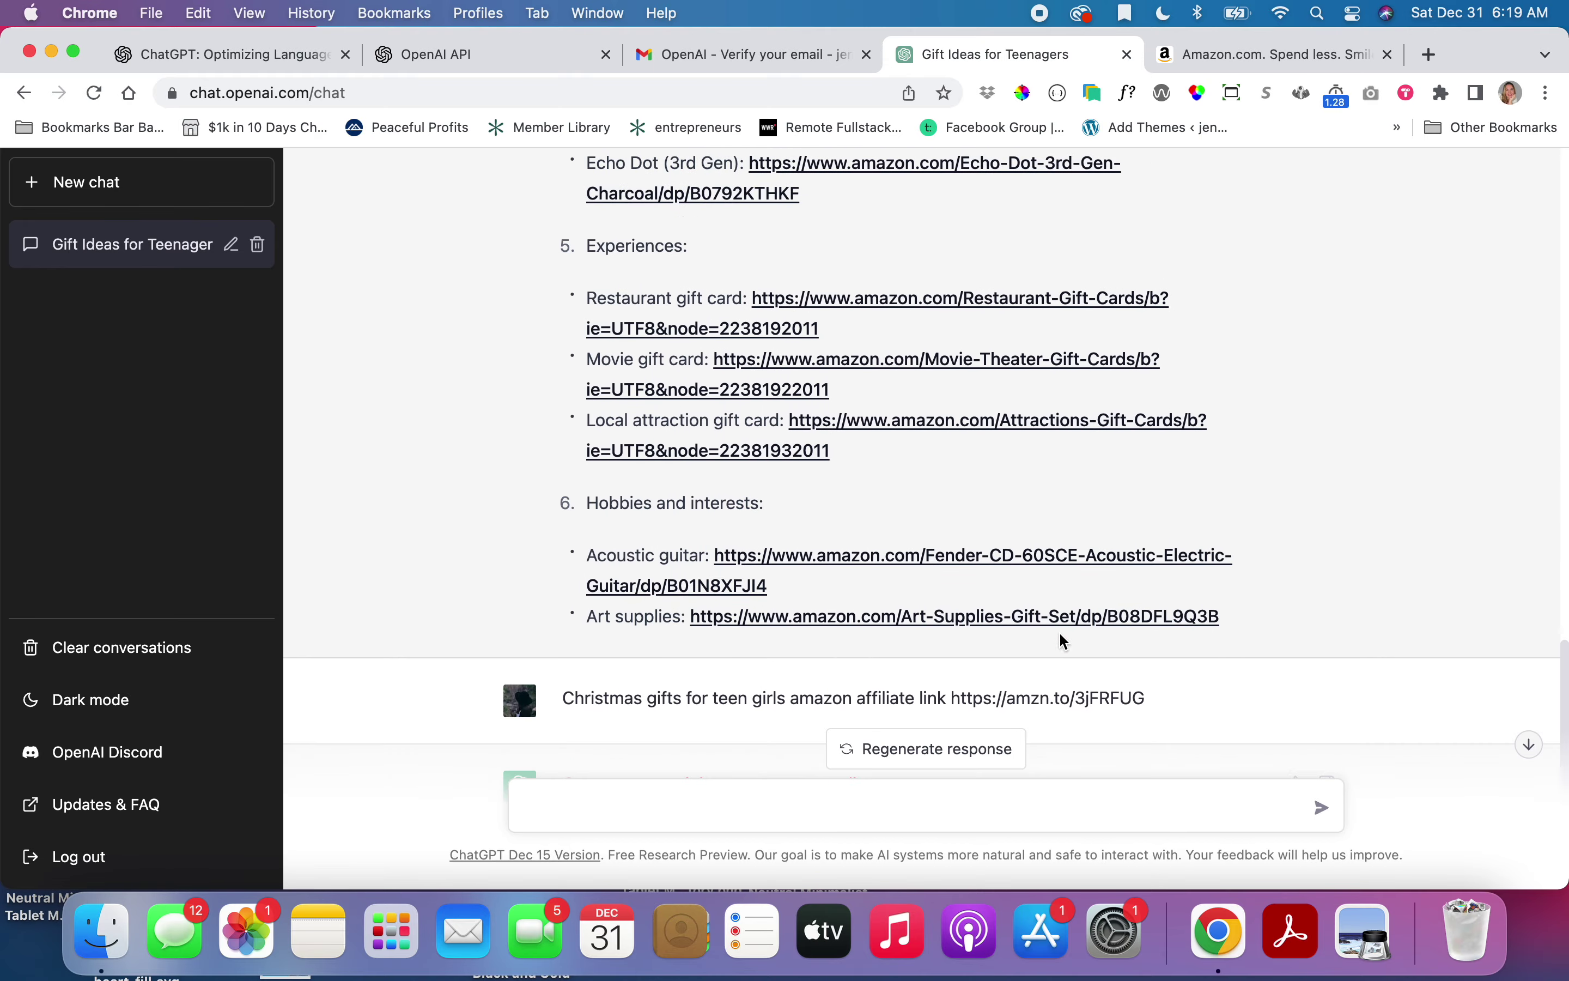
Send the 'vision board walk-through canva' request.
{"action": "scroll", "coordinate": [1082, 606], "scroll_direction": "up", "scroll_amount": 2}
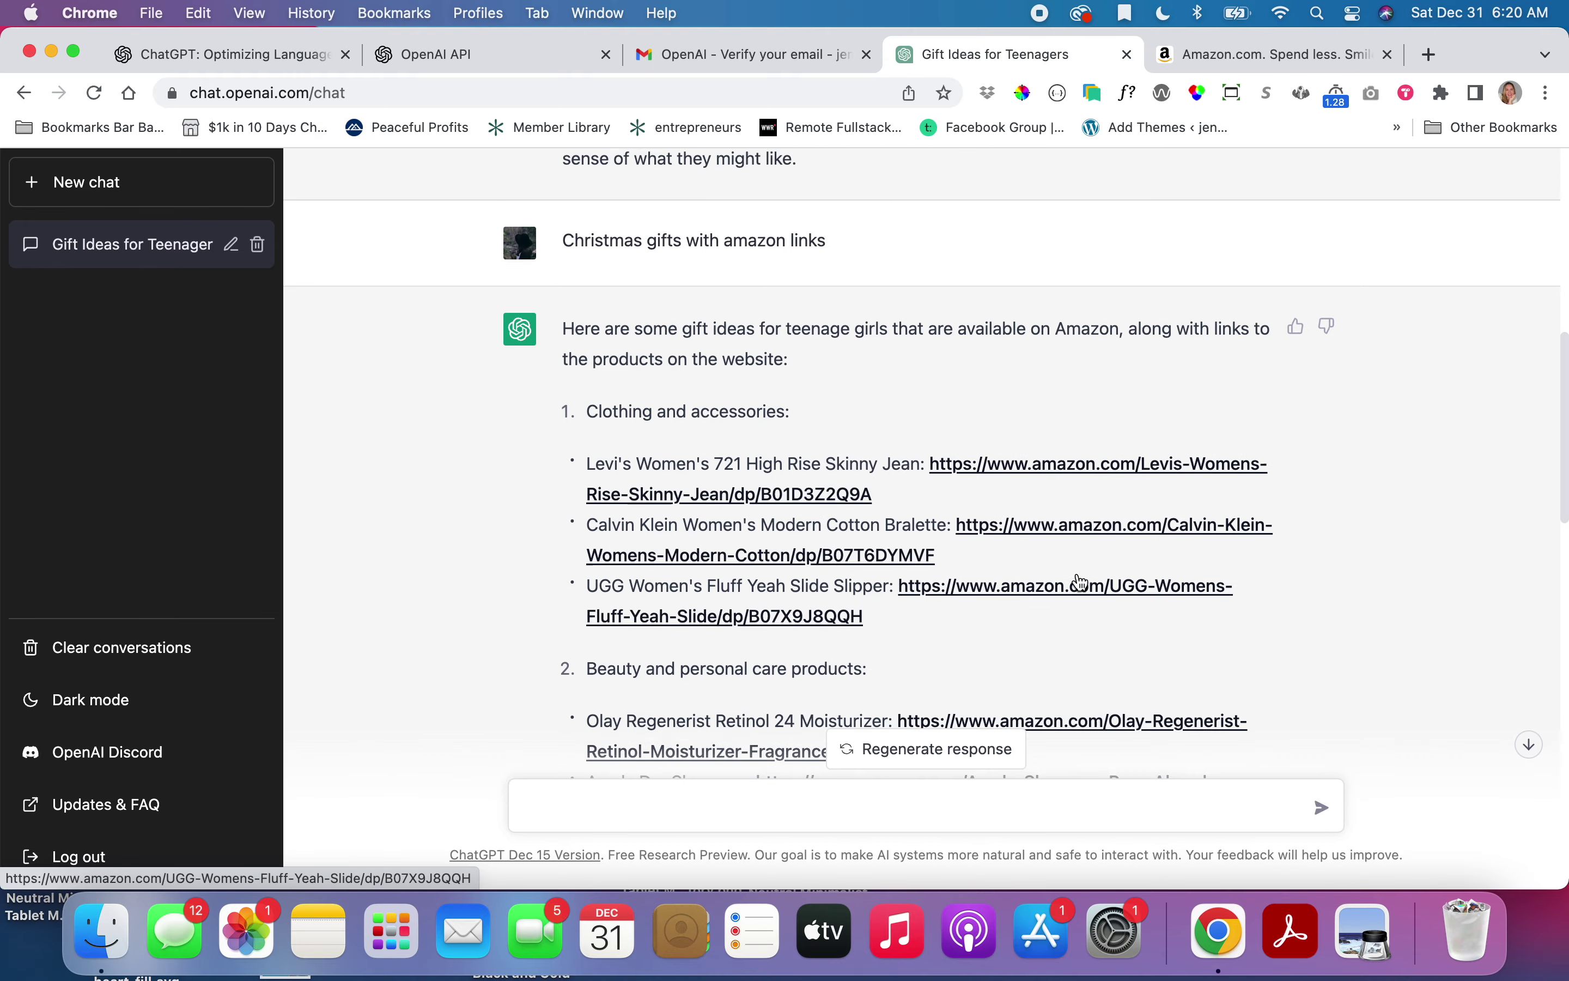
{"action": "scroll", "coordinate": [1078, 571], "scroll_direction": "down", "scroll_amount": 15}
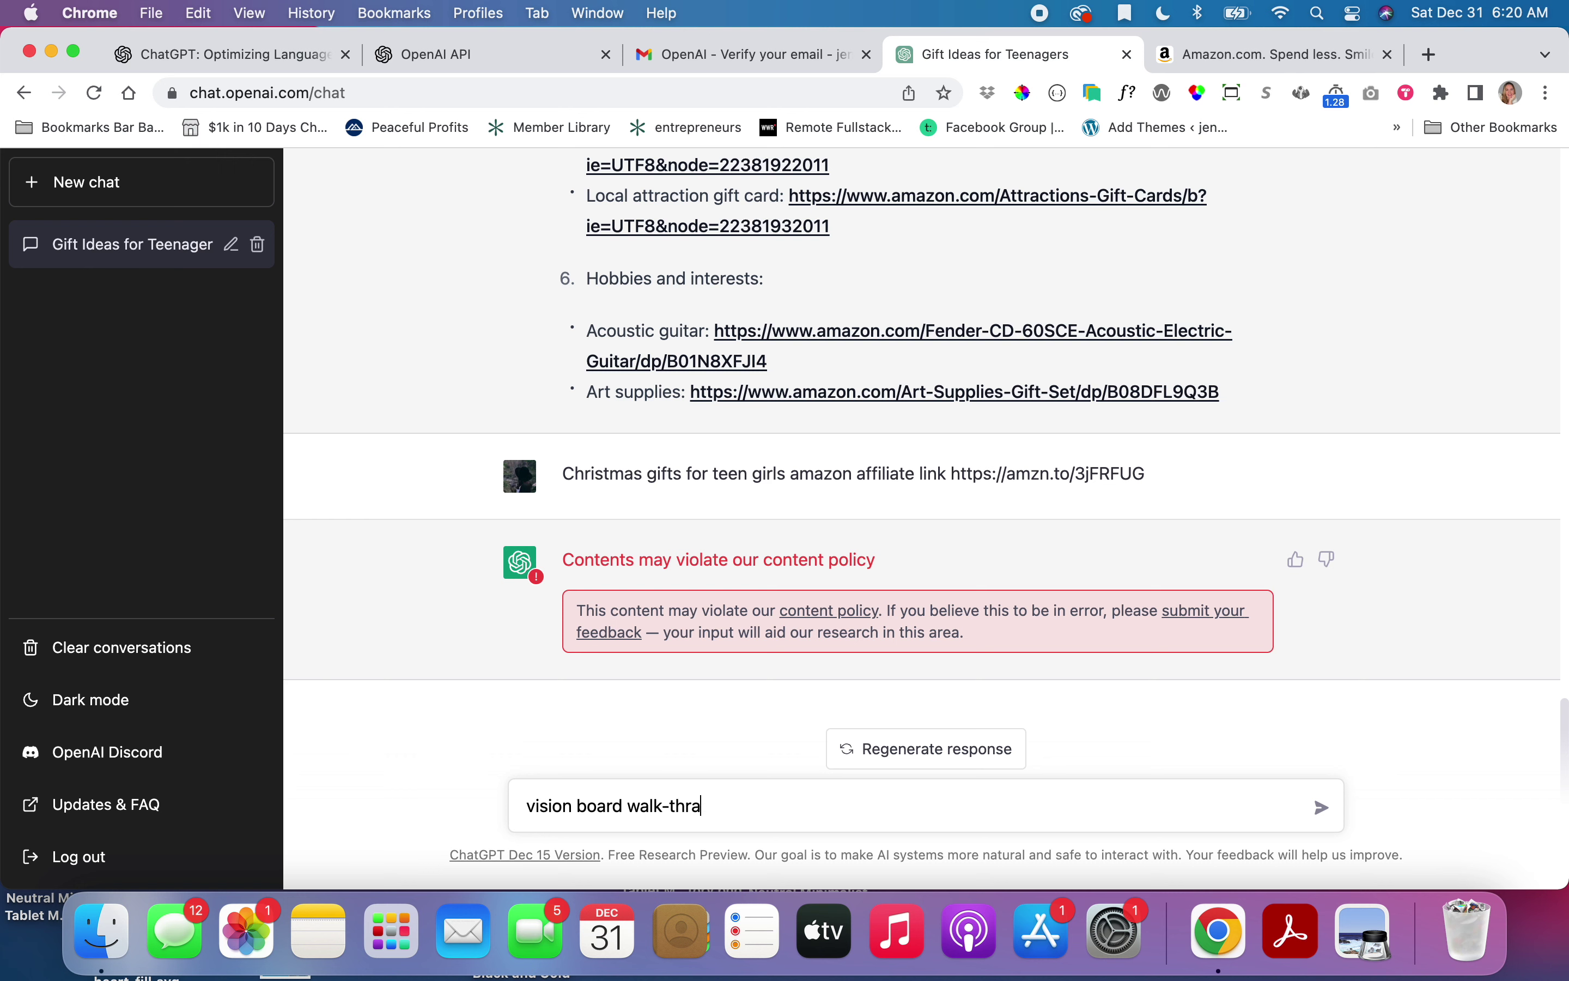
{"action": "key", "text": "Return"}
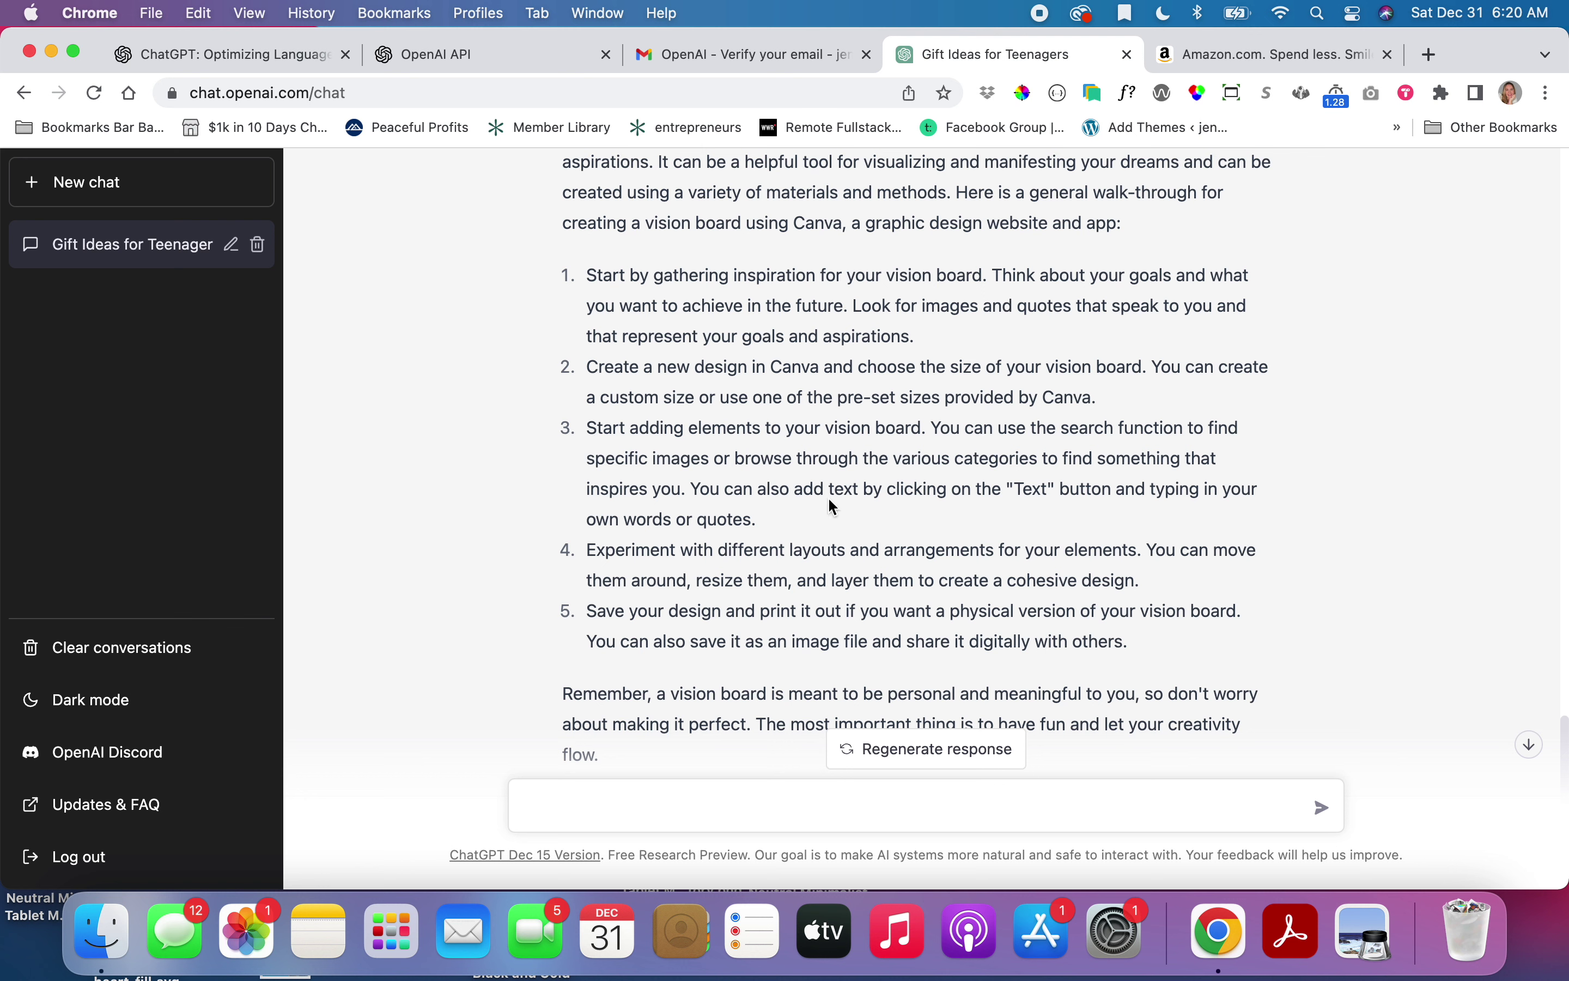
Read through the five-step Canva vision board guide as it finishes.
{"action": "scroll", "coordinate": [832, 532], "scroll_direction": "down", "scroll_amount": 1}
{"action": "scroll", "coordinate": [825, 497], "scroll_direction": "down", "scroll_amount": 3}
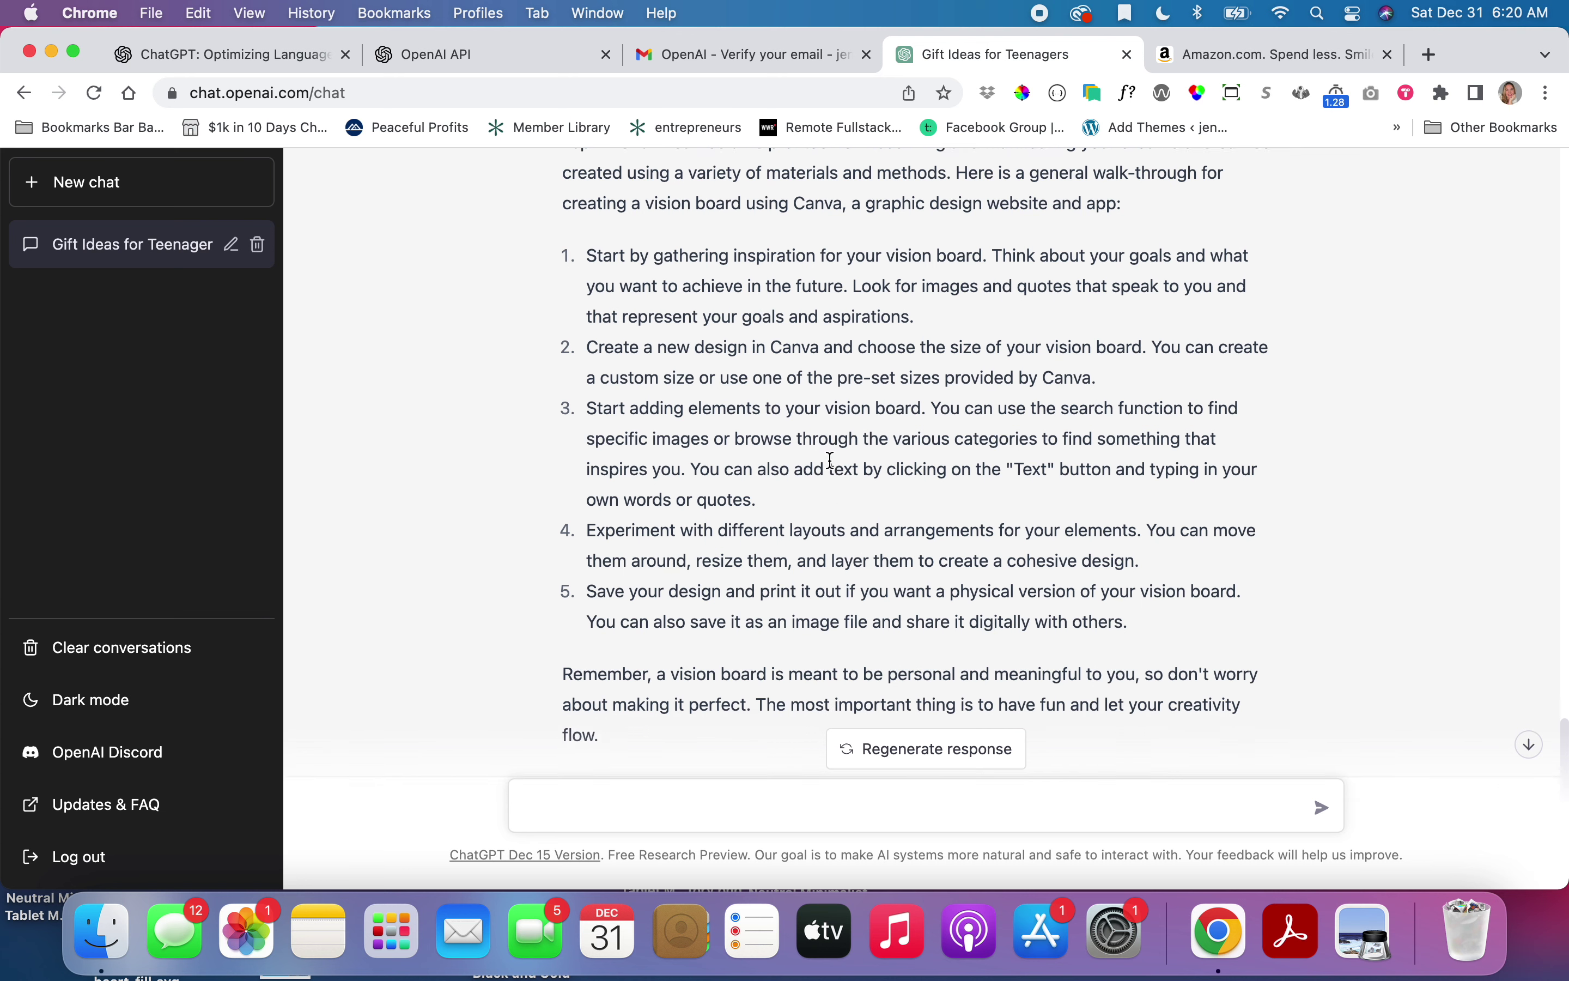
{"action": "scroll", "coordinate": [835, 481], "scroll_direction": "down", "scroll_amount": 1}
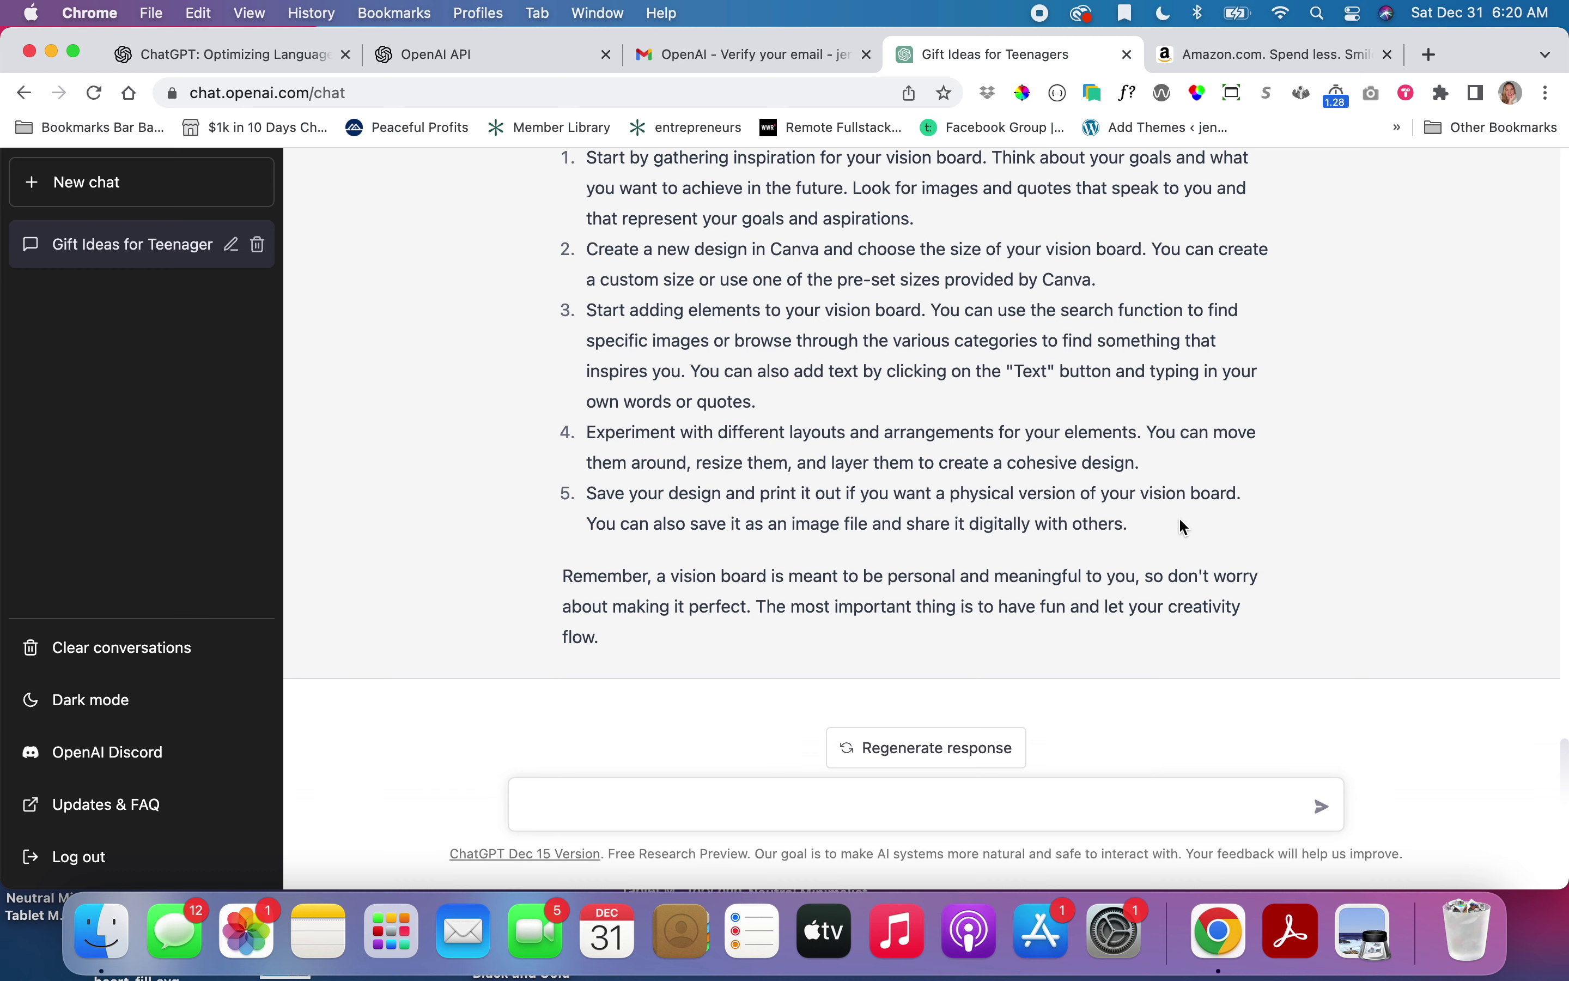
{"action": "scroll", "coordinate": [1179, 491], "scroll_direction": "up", "scroll_amount": 2}
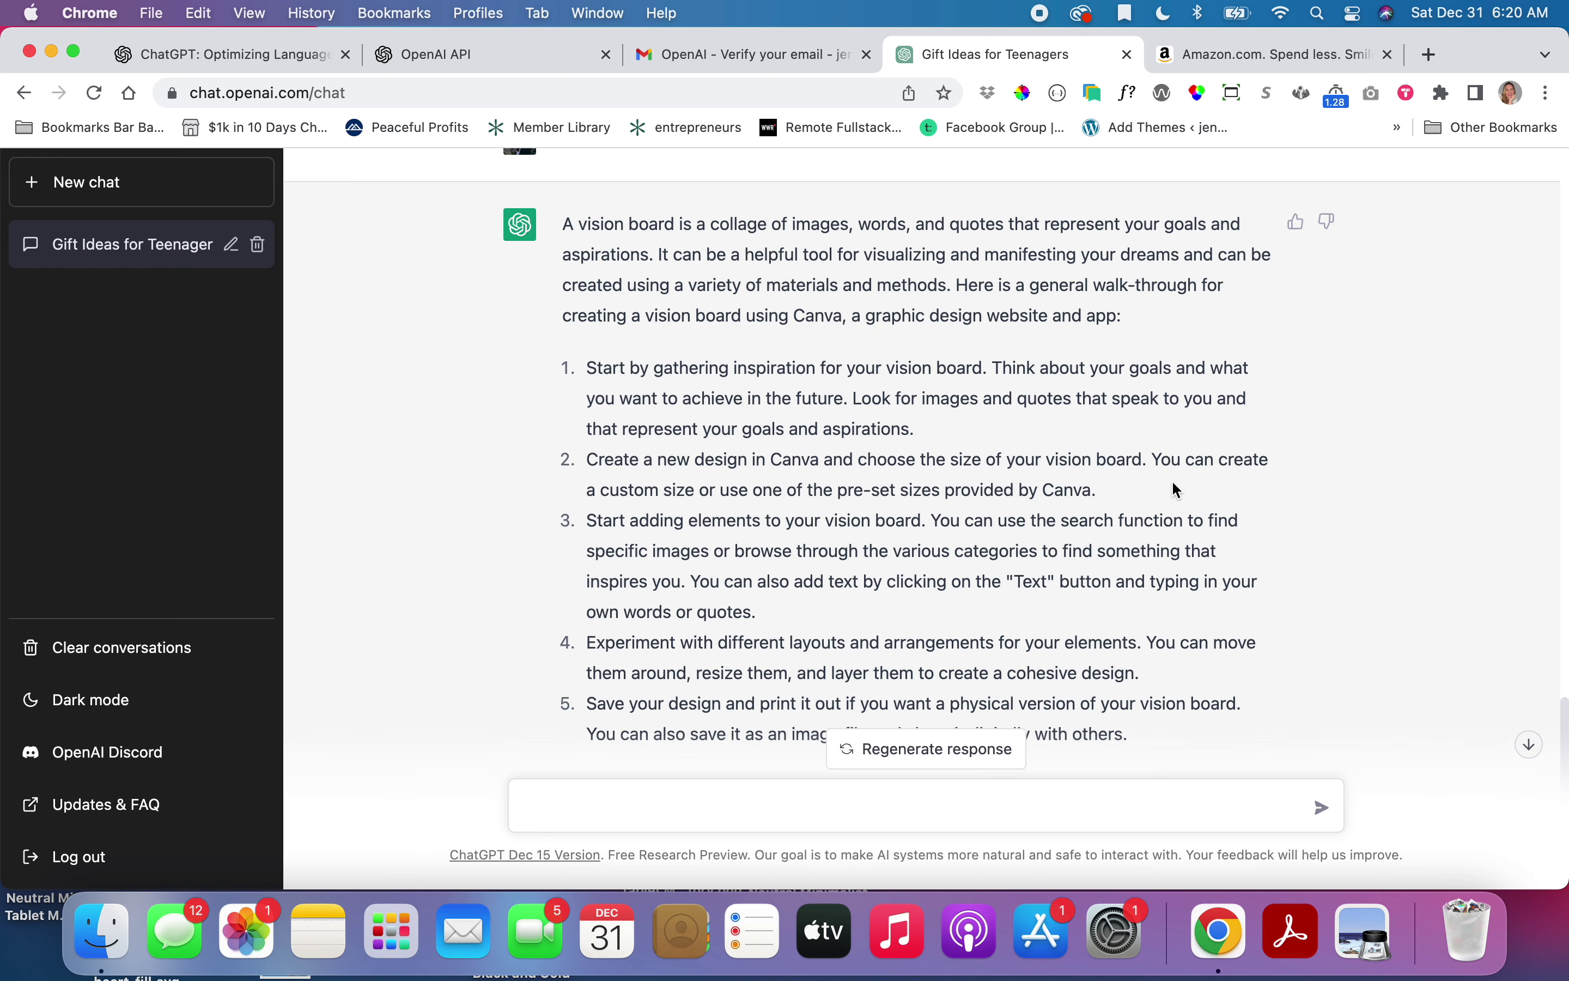
{"action": "scroll", "coordinate": [1161, 548], "scroll_direction": "down", "scroll_amount": 2}
{"action": "scroll", "coordinate": [1154, 518], "scroll_direction": "up", "scroll_amount": 2}
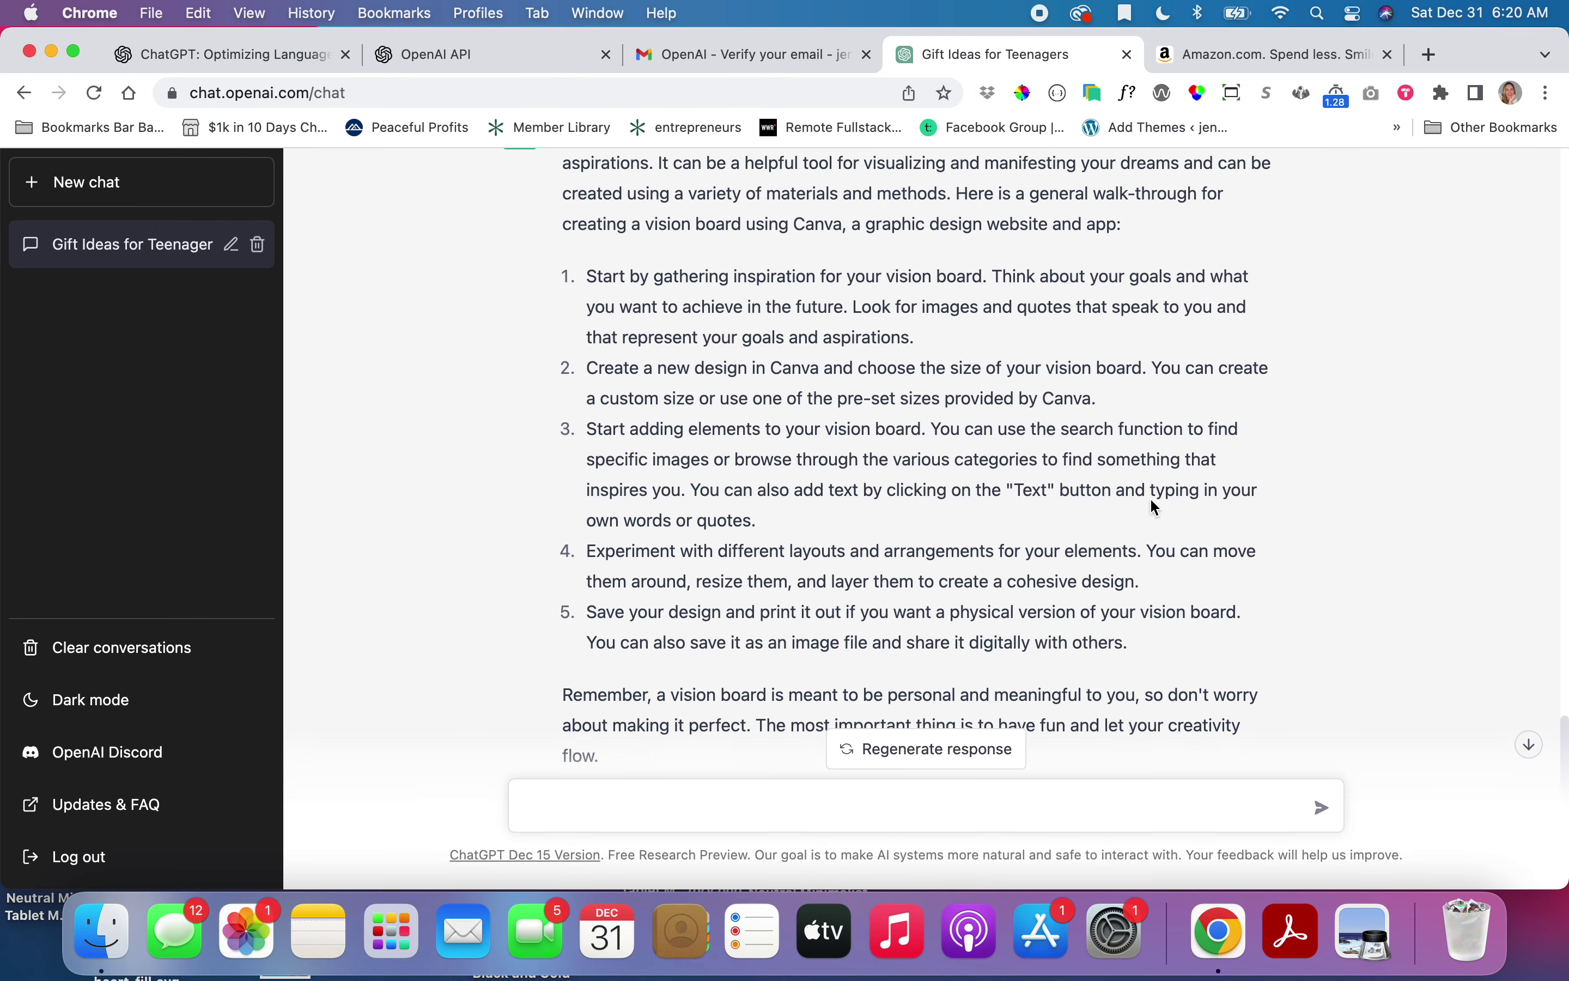
{"action": "scroll", "coordinate": [1143, 510], "scroll_direction": "up", "scroll_amount": 2}
{"action": "scroll", "coordinate": [1128, 552], "scroll_direction": "down", "scroll_amount": 3}
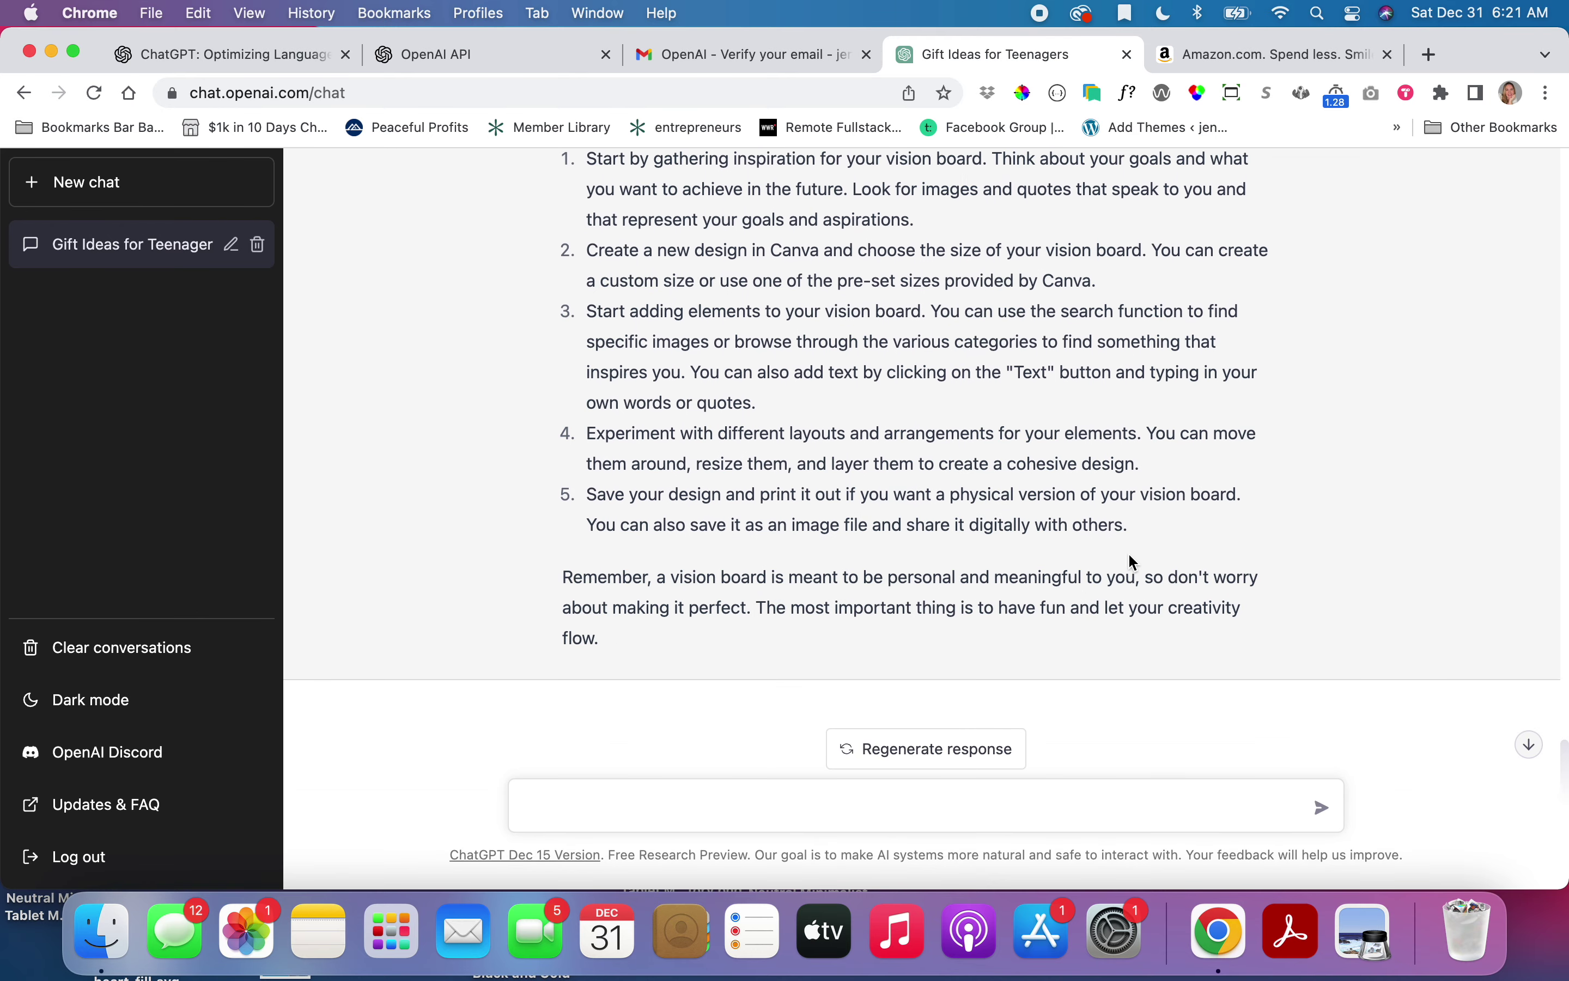
{"action": "scroll", "coordinate": [1106, 516], "scroll_direction": "up", "scroll_amount": 4}
{"action": "scroll", "coordinate": [1104, 512], "scroll_direction": "down", "scroll_amount": 4}
{"action": "scroll", "coordinate": [1070, 403], "scroll_direction": "up", "scroll_amount": 4}
{"action": "scroll", "coordinate": [1055, 401], "scroll_direction": "down", "scroll_amount": 4}
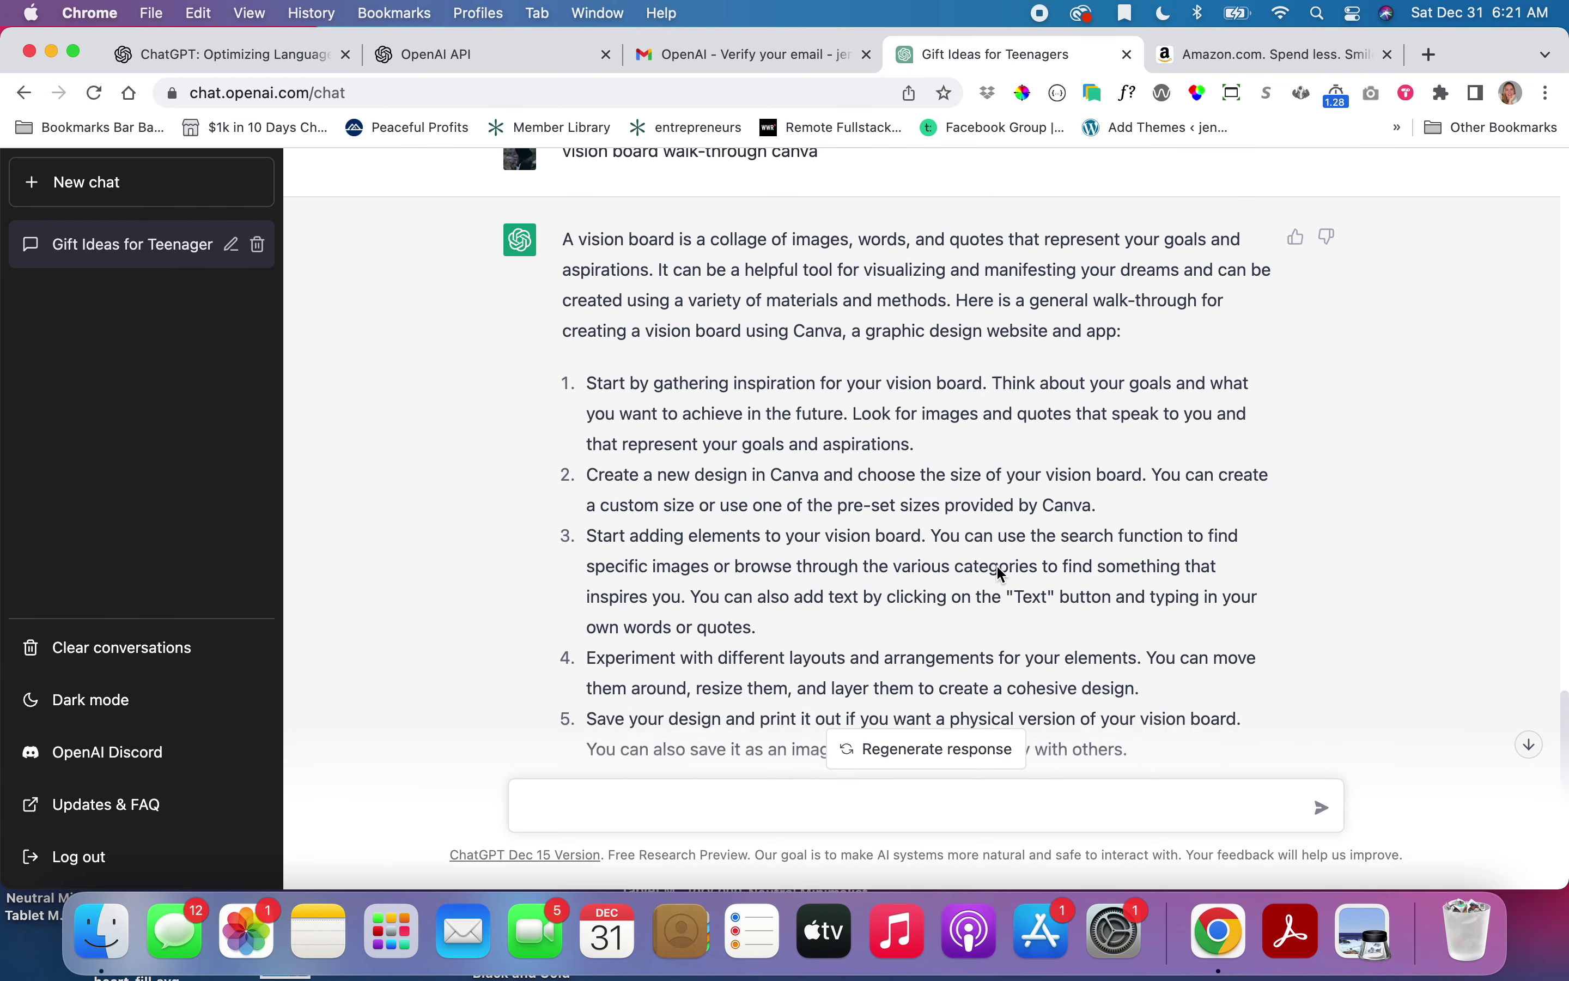
{"action": "scroll", "coordinate": [993, 610], "scroll_direction": "up", "scroll_amount": 1}
{"action": "scroll", "coordinate": [934, 652], "scroll_direction": "down", "scroll_amount": 2}
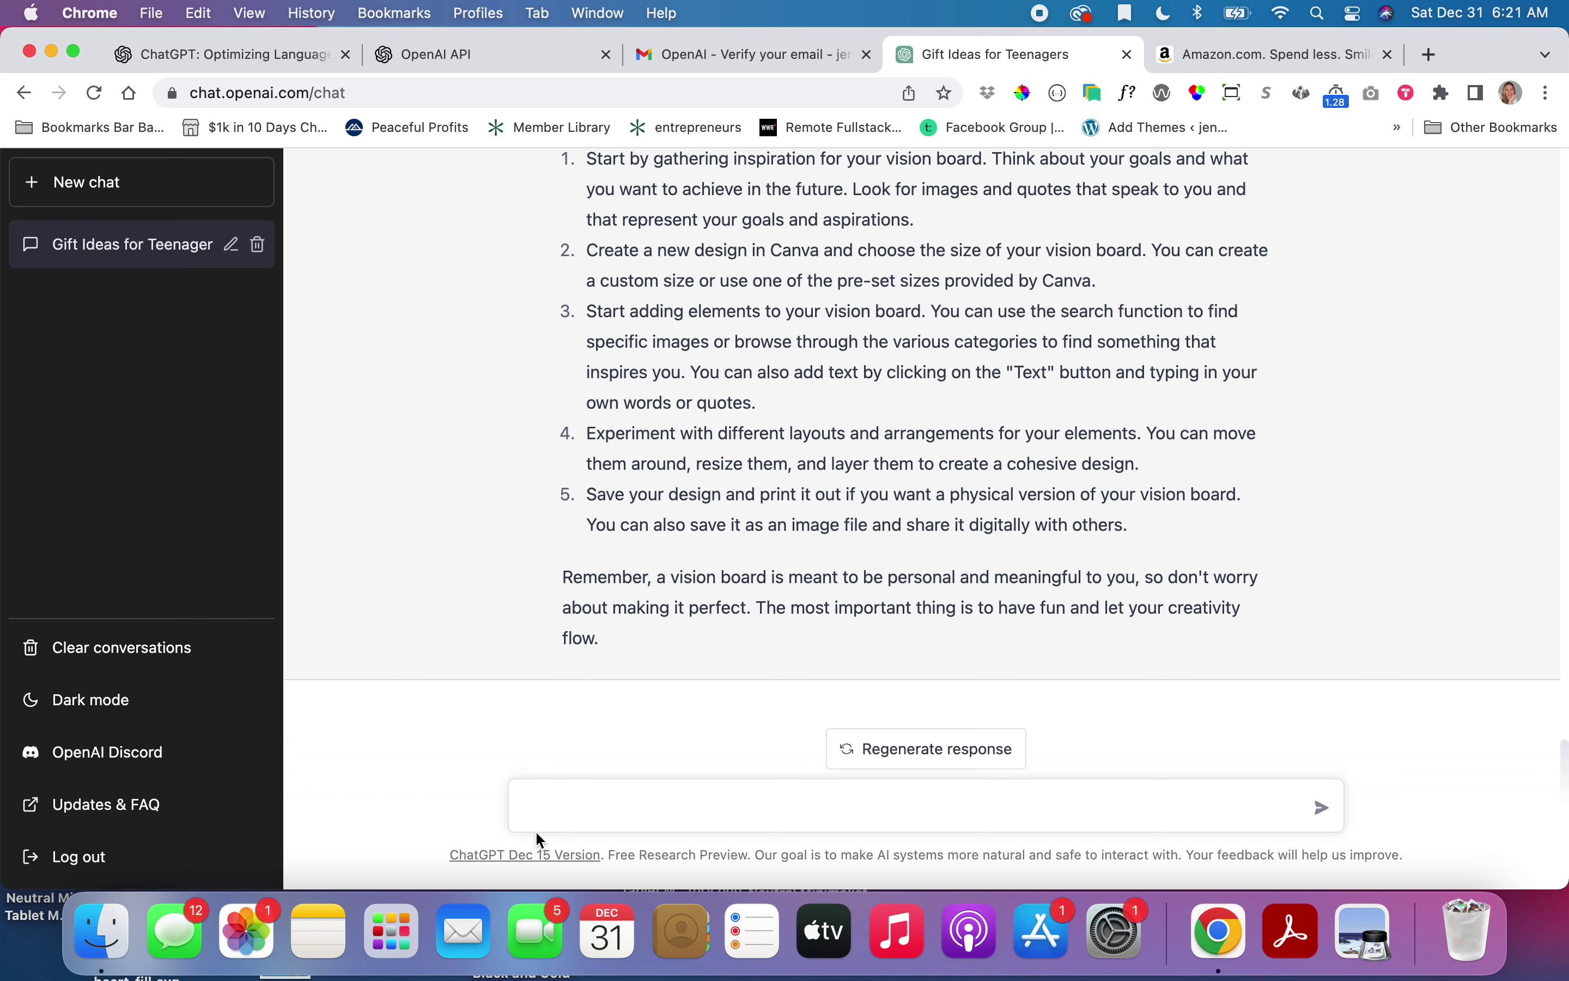
Ask 'html for form' and select the returned HTML form code block.
{"action": "type", "text": "moc"}
{"action": "key", "text": "Return"}
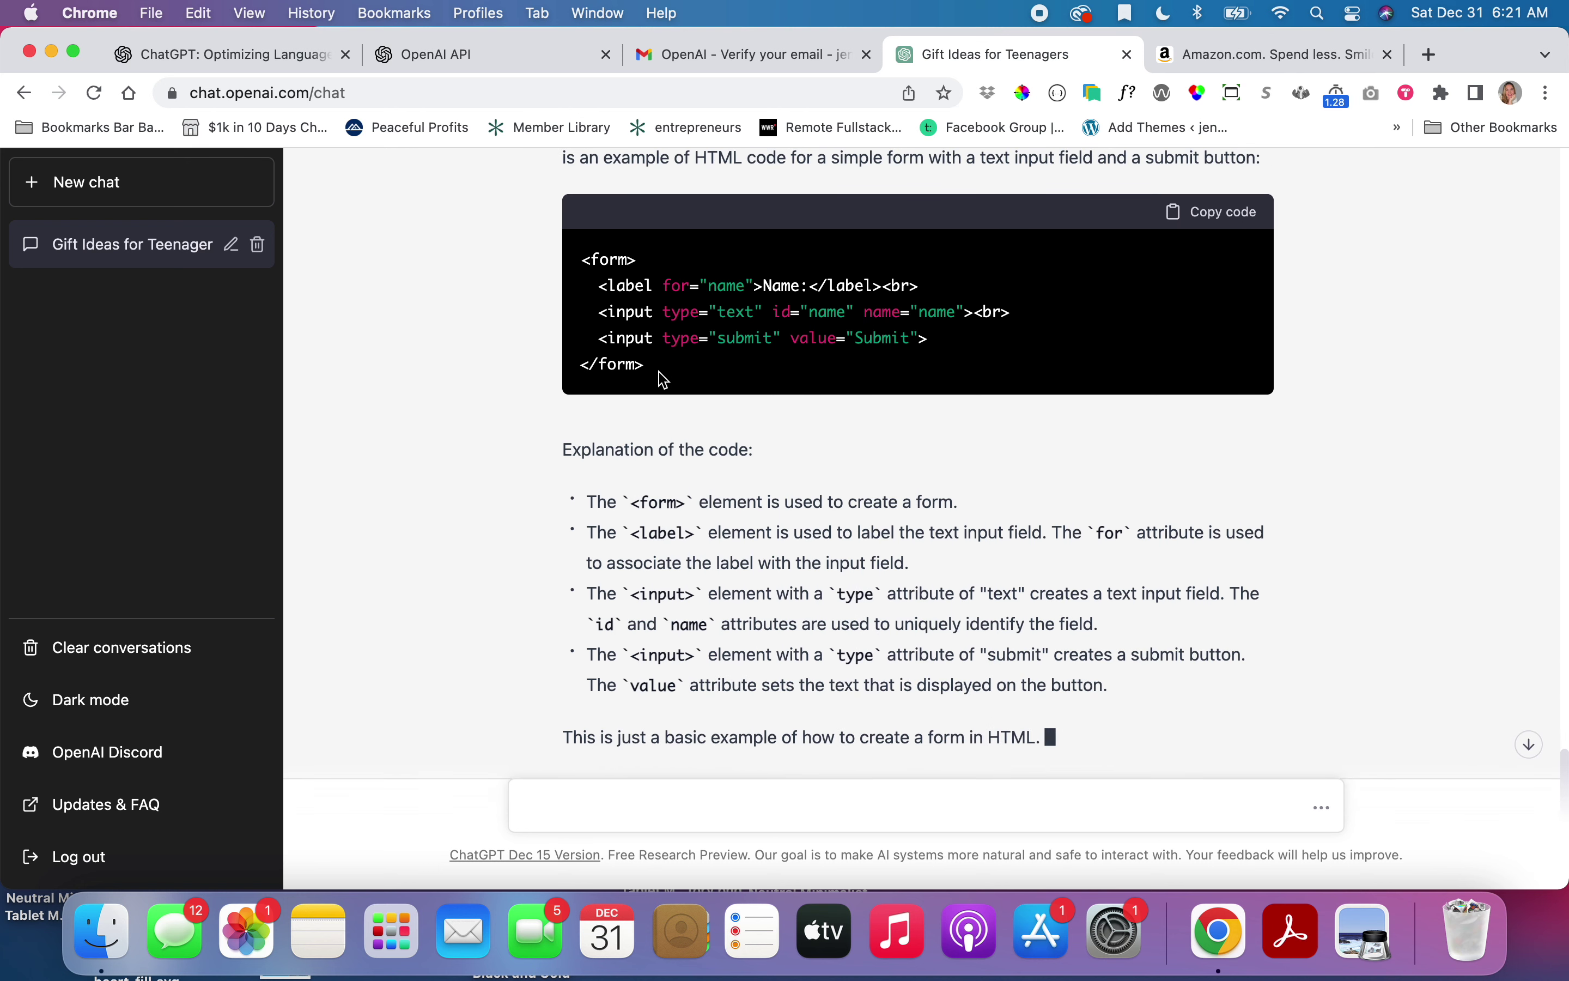
{"action": "triple_click", "coordinate": [653, 351]}
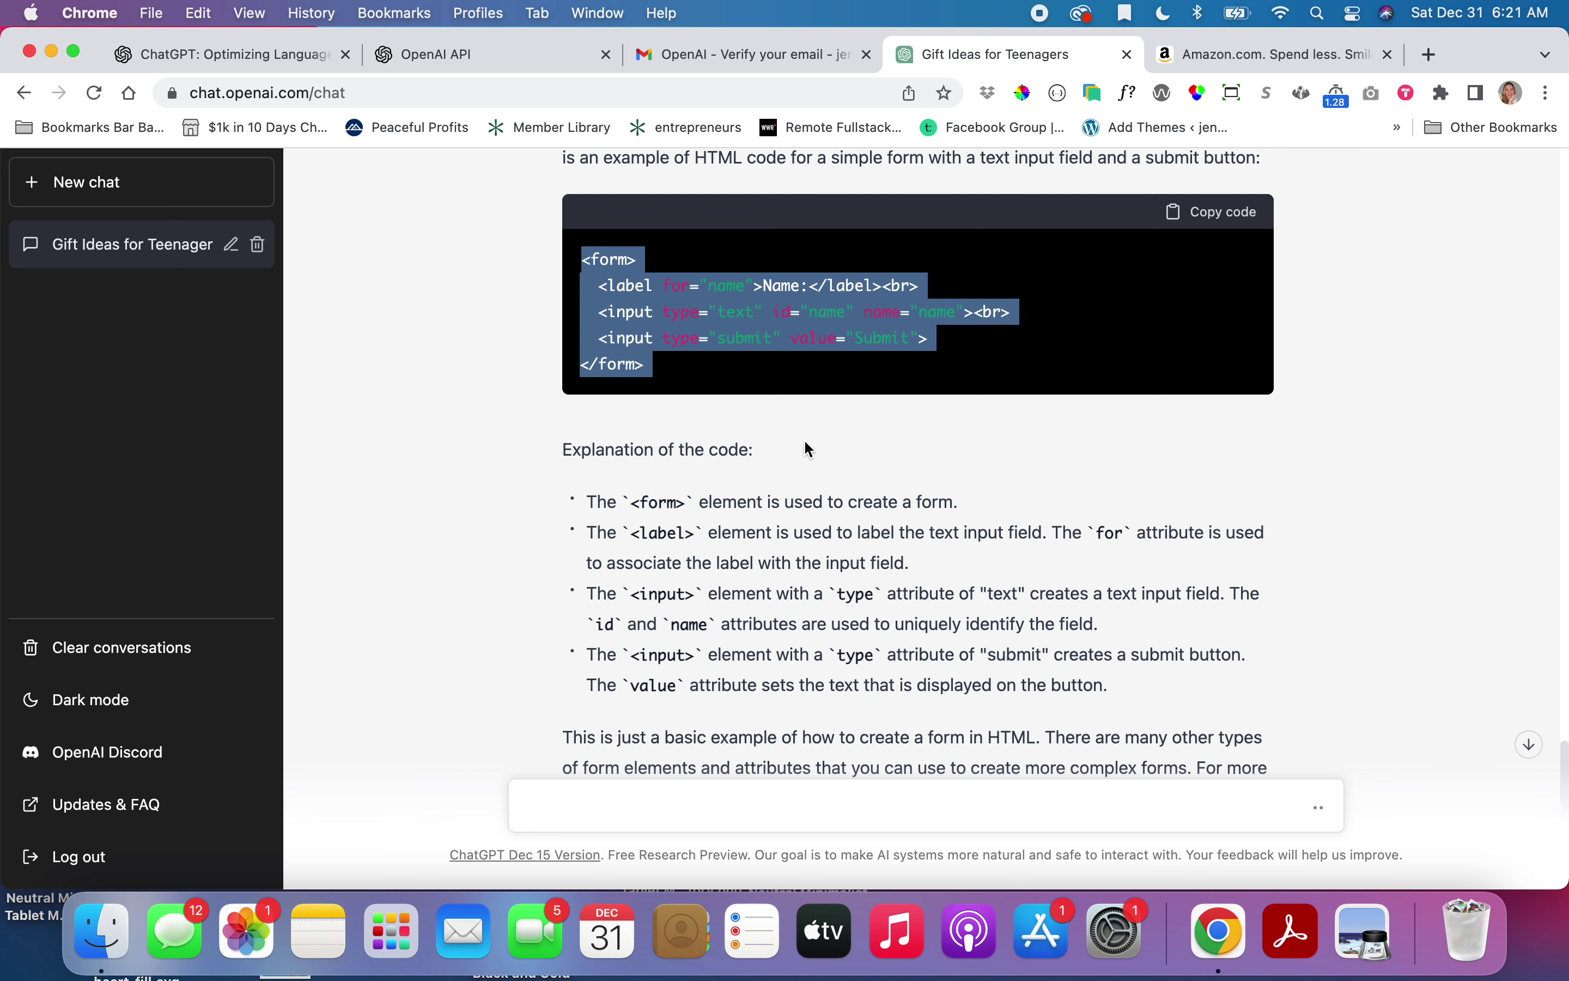
{"action": "left_click", "coordinate": [856, 452]}
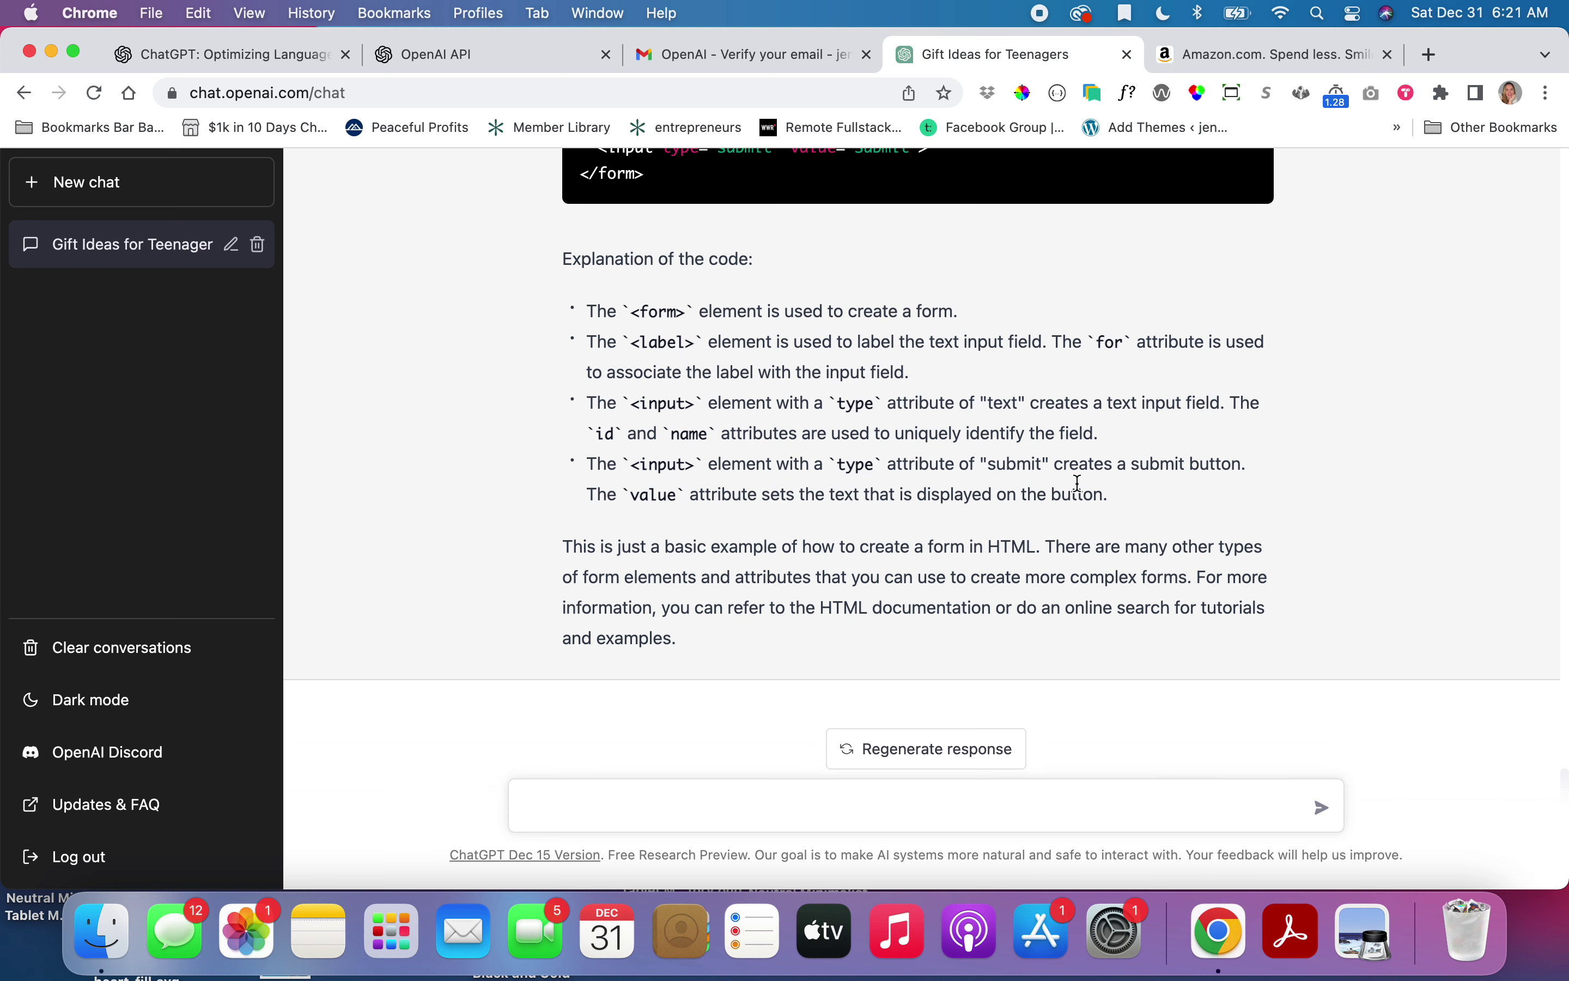
Read the explanation of the form's name label, text input and submit button.
{"action": "scroll", "coordinate": [1031, 530], "scroll_direction": "up", "scroll_amount": 3}
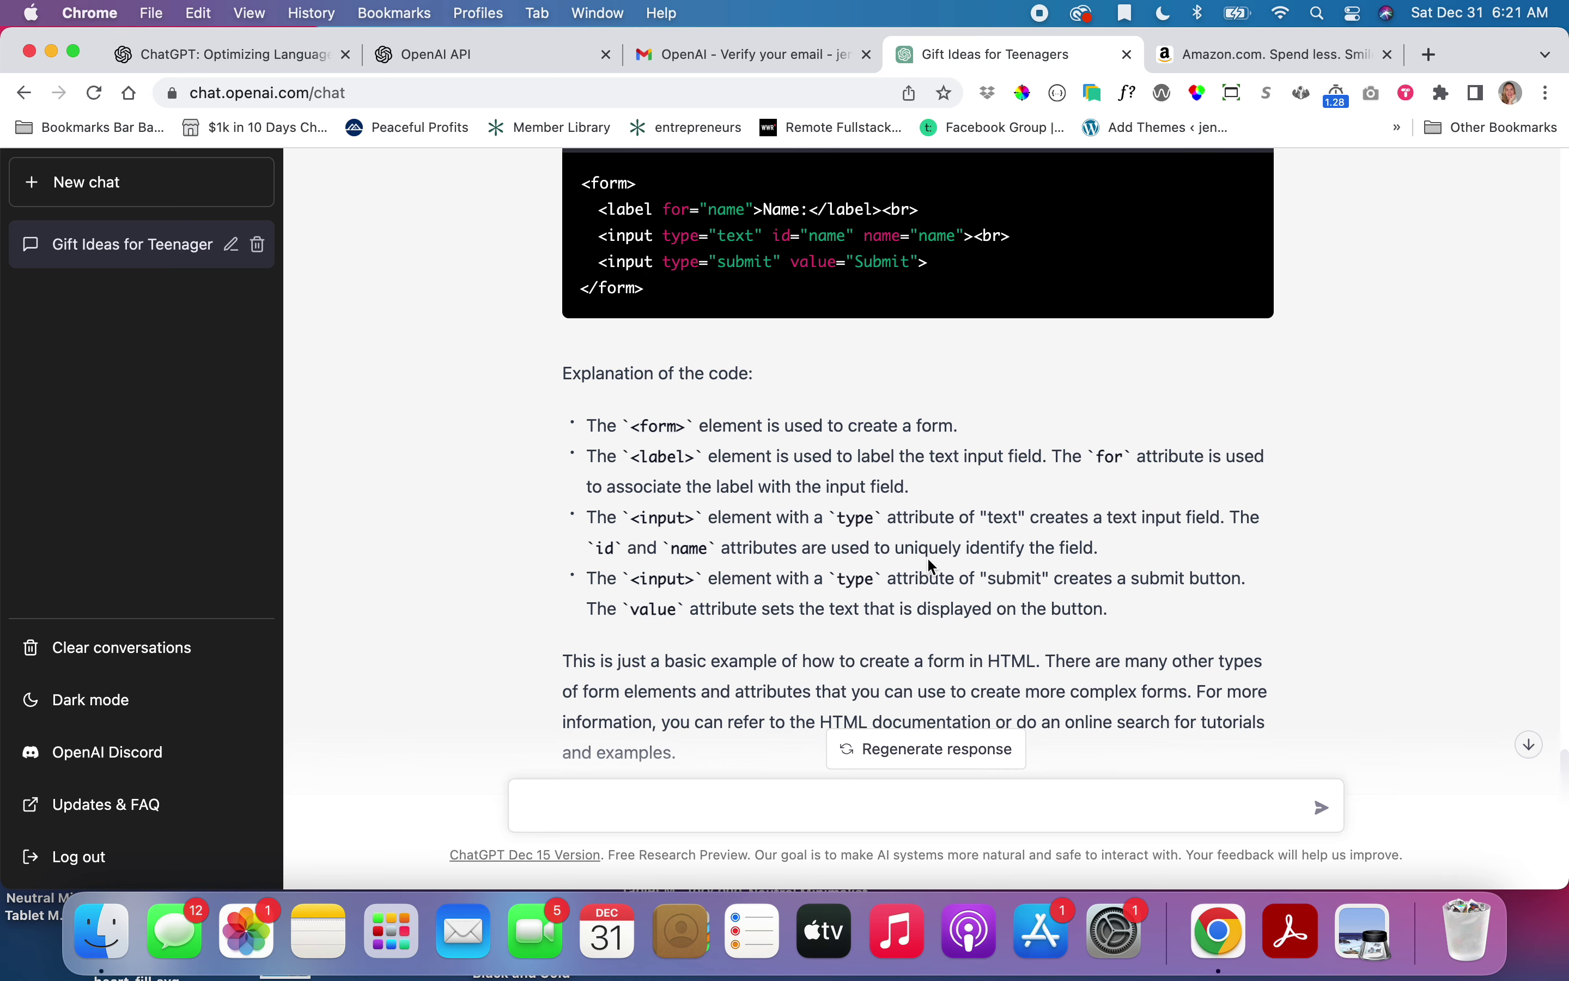
{"action": "scroll", "coordinate": [932, 575], "scroll_direction": "down", "scroll_amount": 3}
{"action": "scroll", "coordinate": [935, 564], "scroll_direction": "up", "scroll_amount": 5}
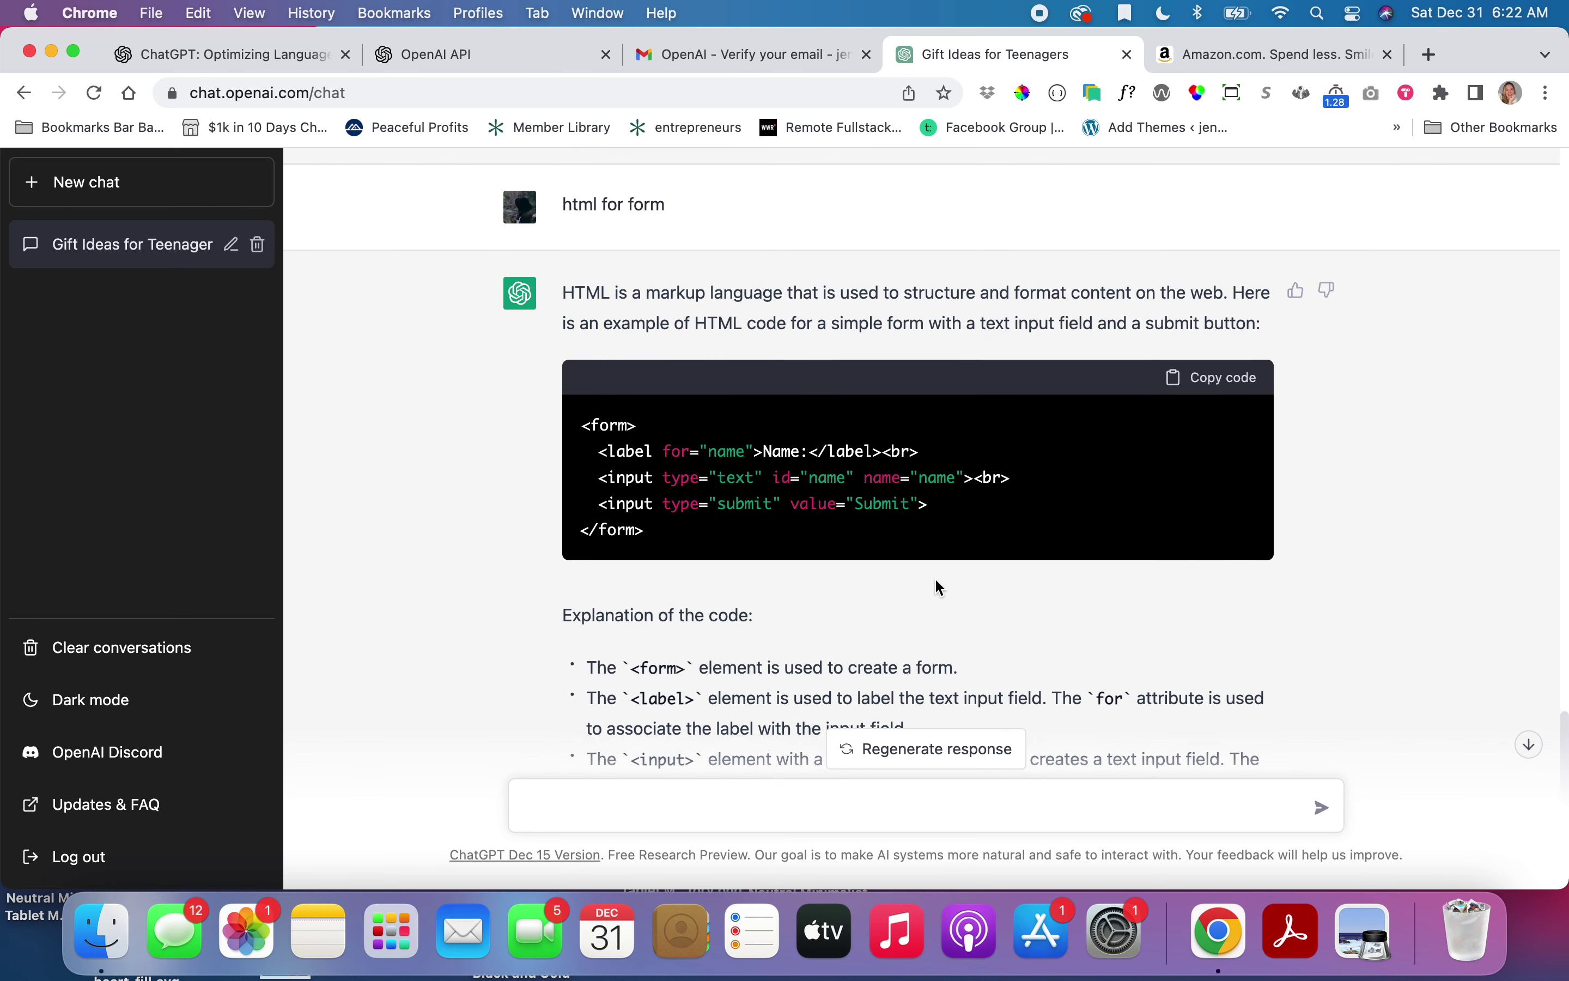
{"action": "scroll", "coordinate": [935, 581], "scroll_direction": "up", "scroll_amount": 3}
{"action": "scroll", "coordinate": [931, 561], "scroll_direction": "down", "scroll_amount": 8}
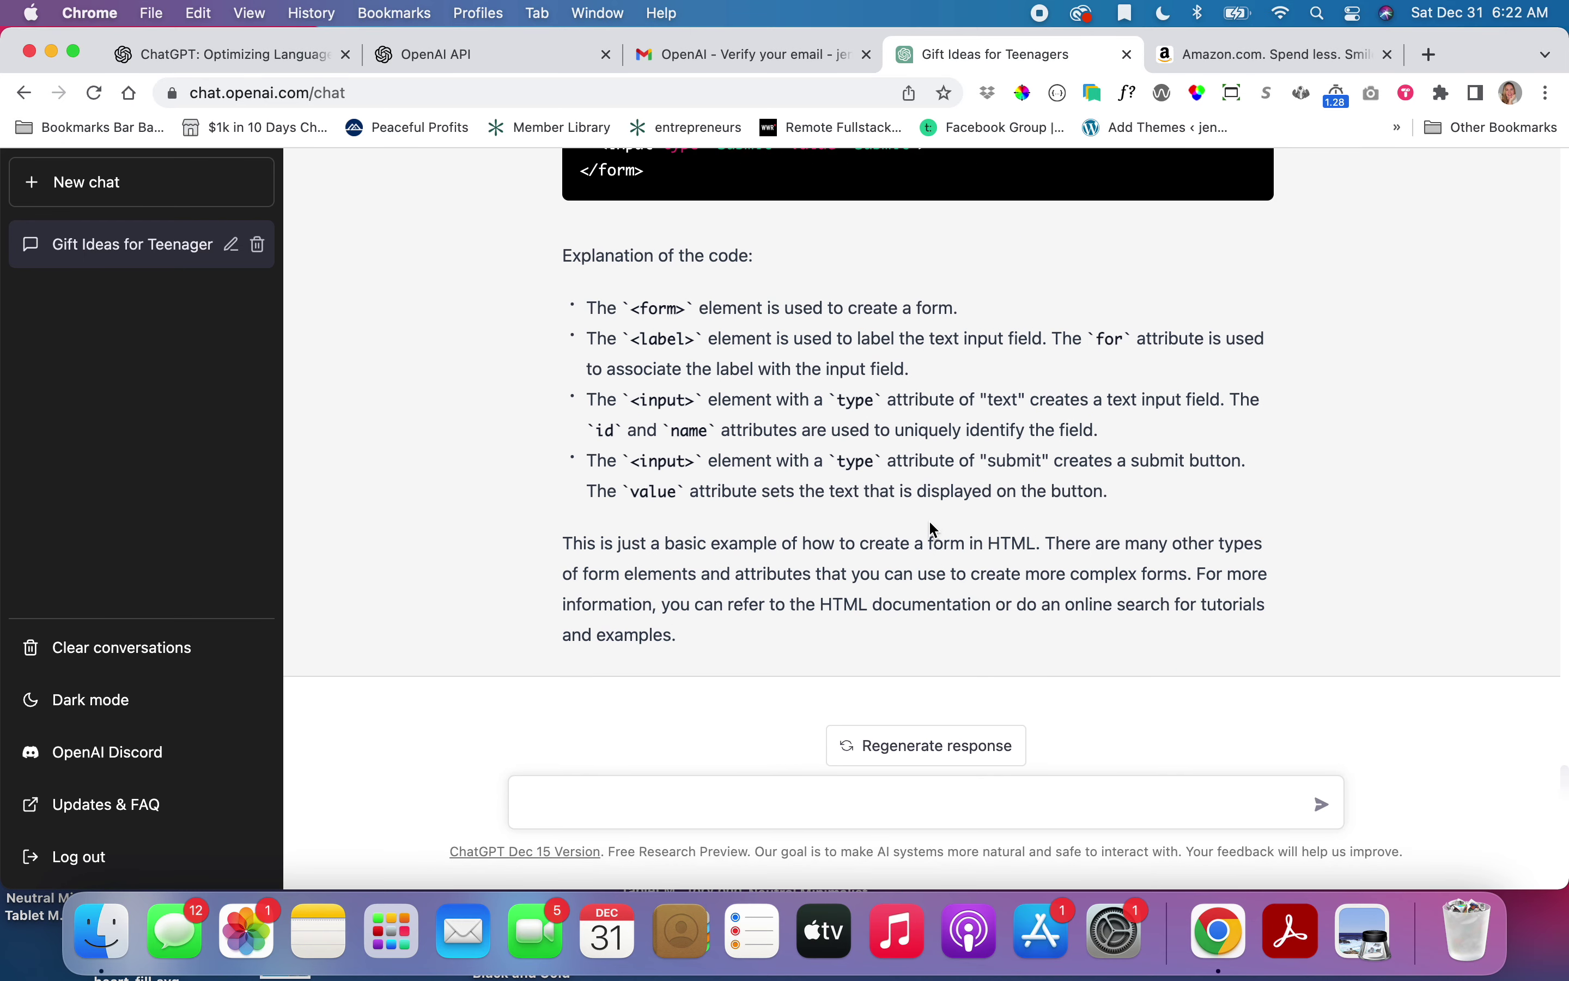
{"action": "scroll", "coordinate": [941, 487], "scroll_direction": "up", "scroll_amount": 5}
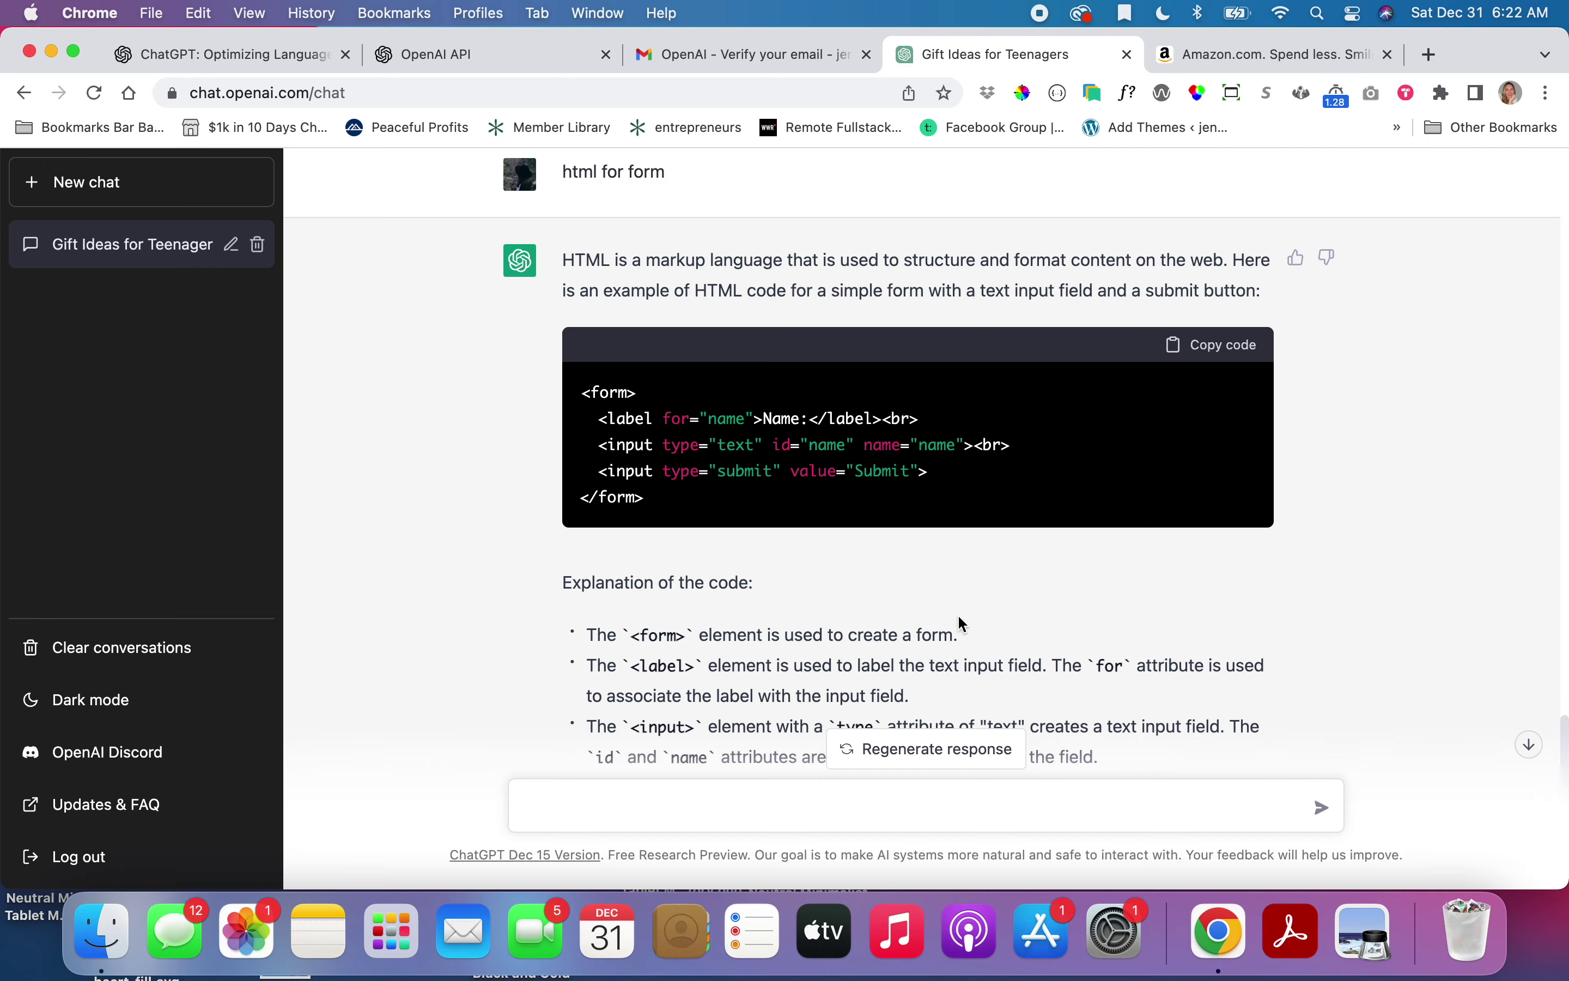
{"action": "scroll", "coordinate": [959, 623], "scroll_direction": "up", "scroll_amount": 20}
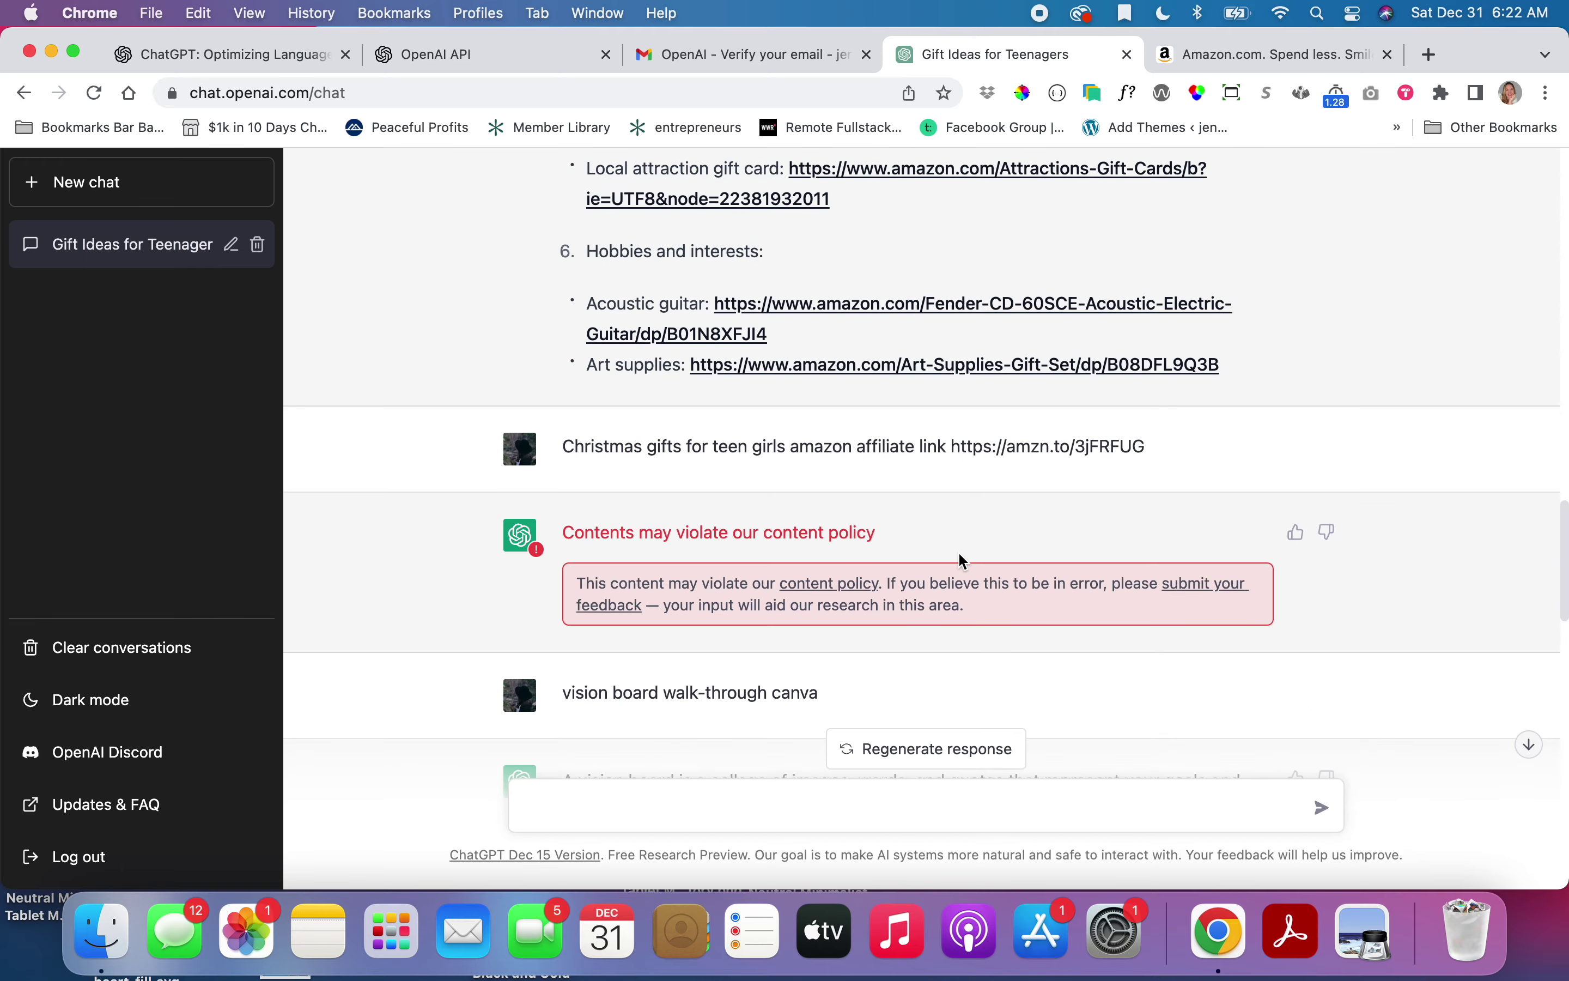
{"action": "scroll", "coordinate": [965, 561], "scroll_direction": "down", "scroll_amount": 20}
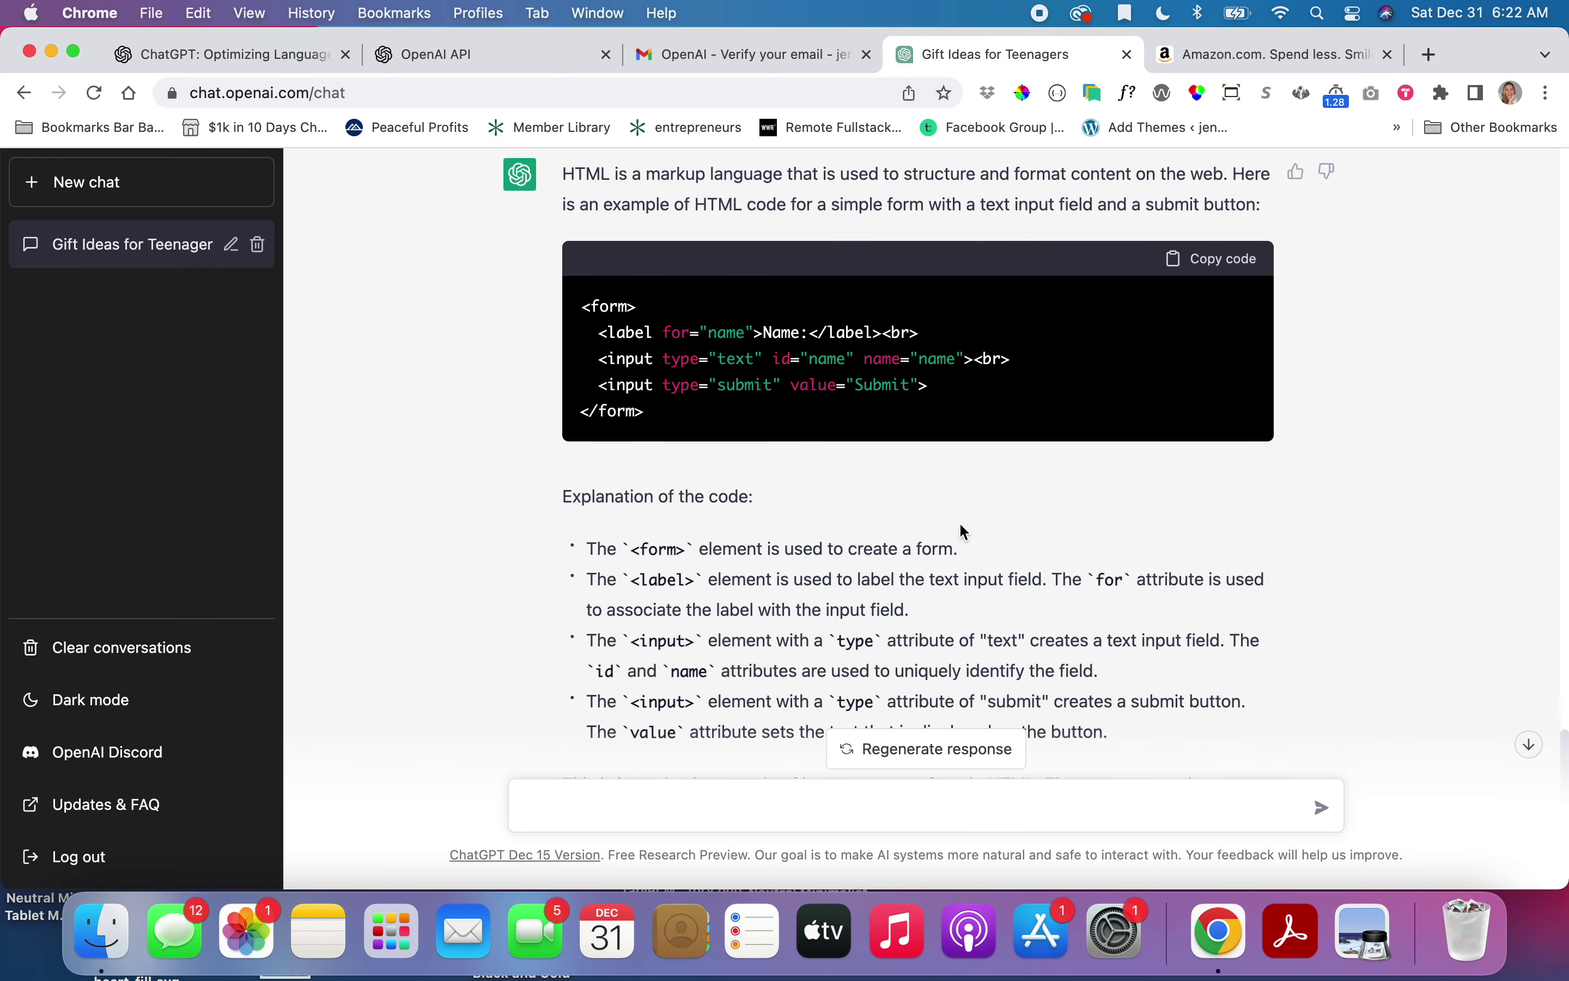
{"action": "scroll", "coordinate": [957, 456], "scroll_direction": "down", "scroll_amount": 5}
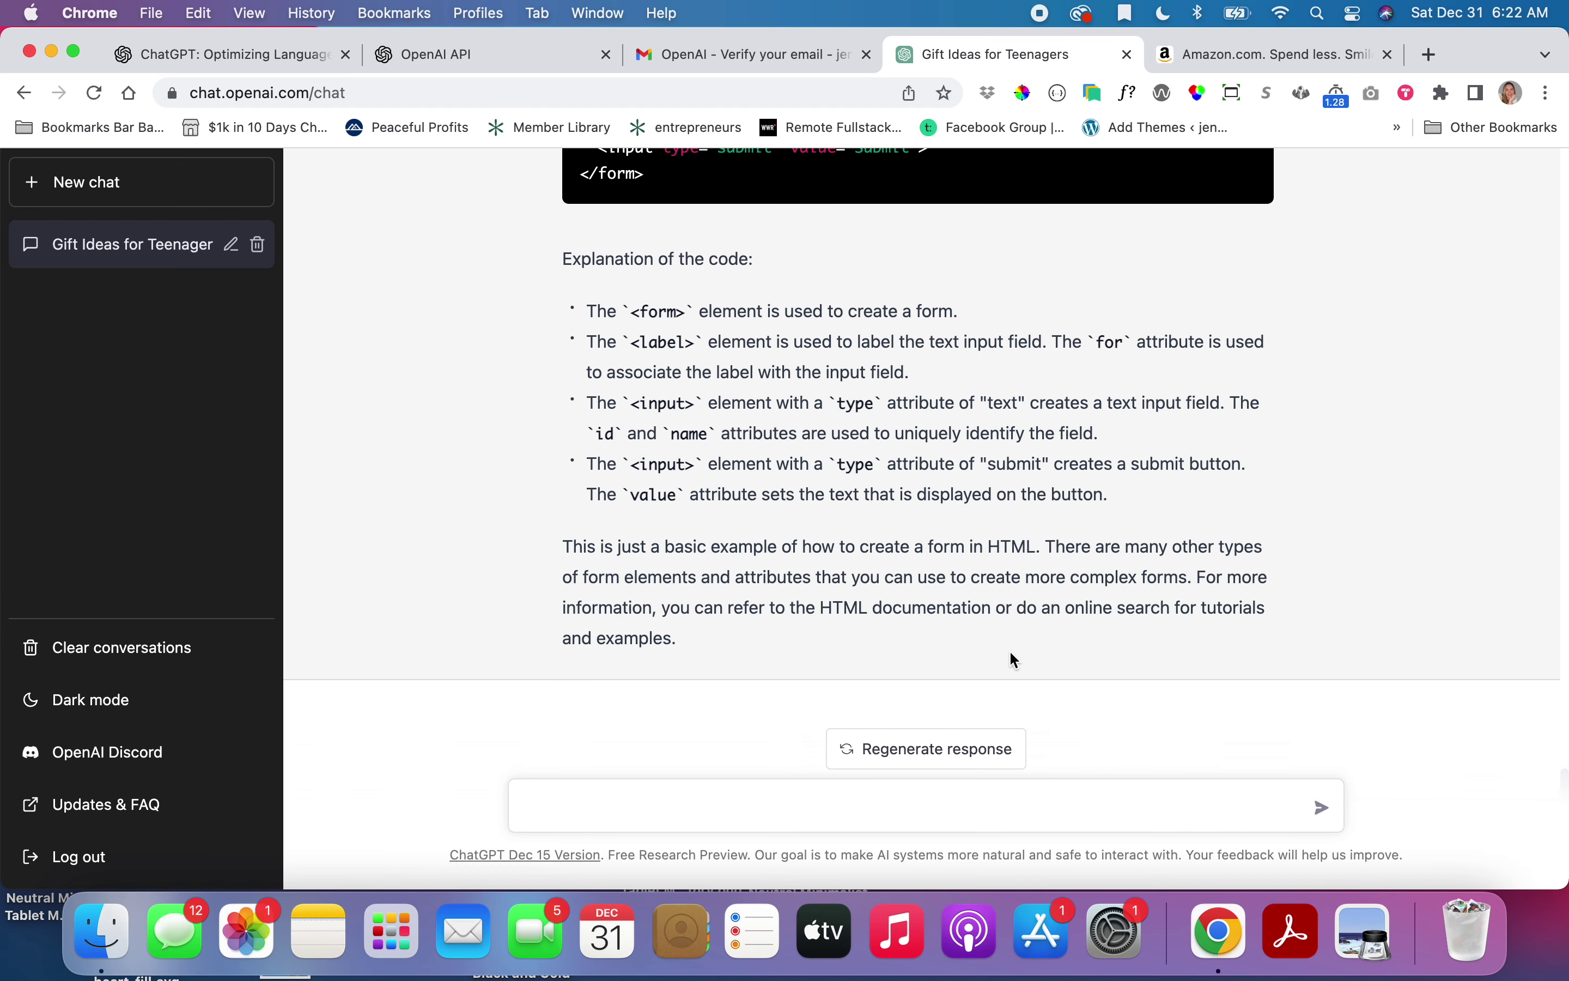
Ask 'New Years Eve plans Kansas City' and view the four celebration ideas.
{"action": "left_click", "coordinate": [569, 803]}
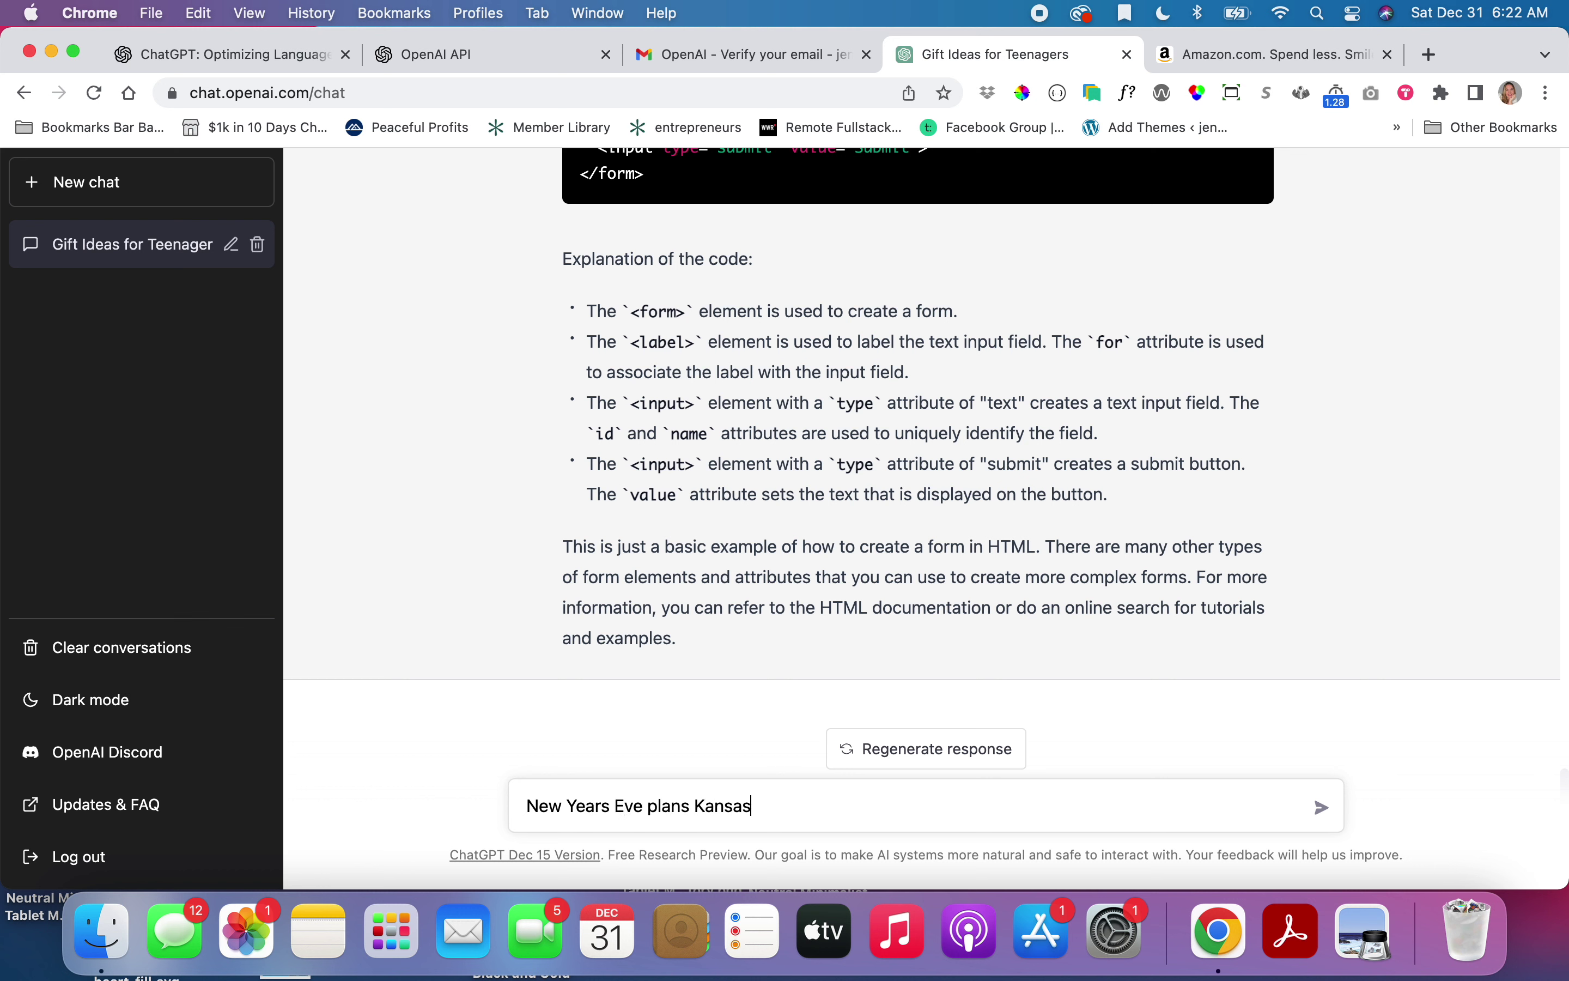
{"action": "key", "text": "Return"}
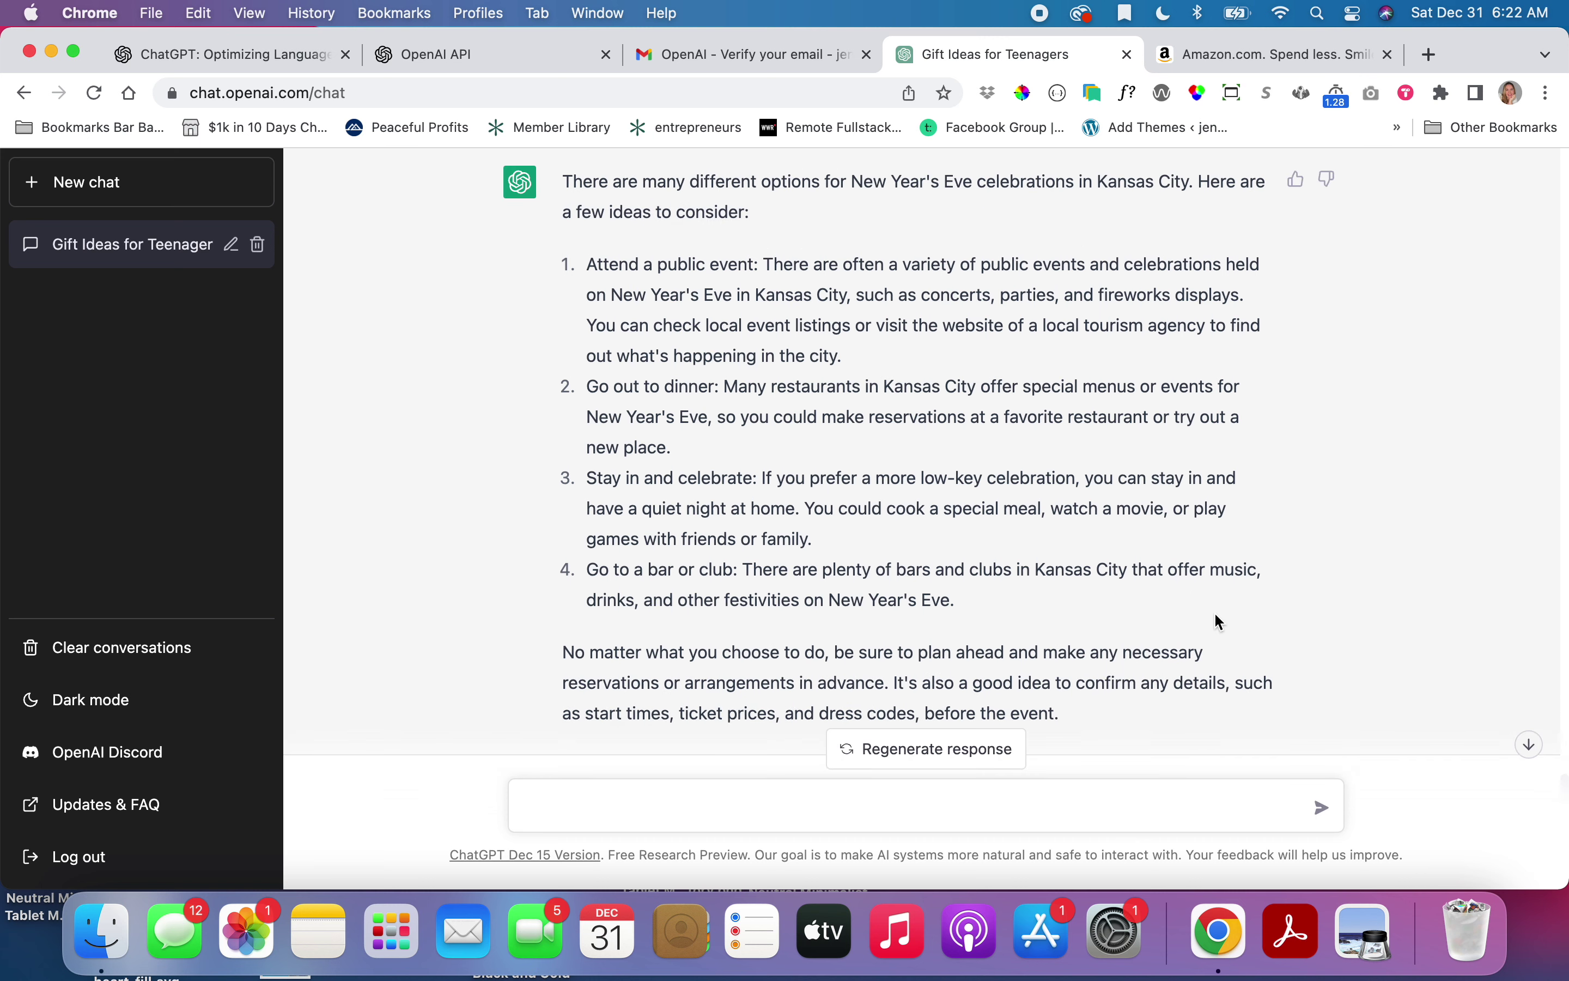
{"action": "scroll", "coordinate": [1195, 600], "scroll_direction": "down", "scroll_amount": 2}
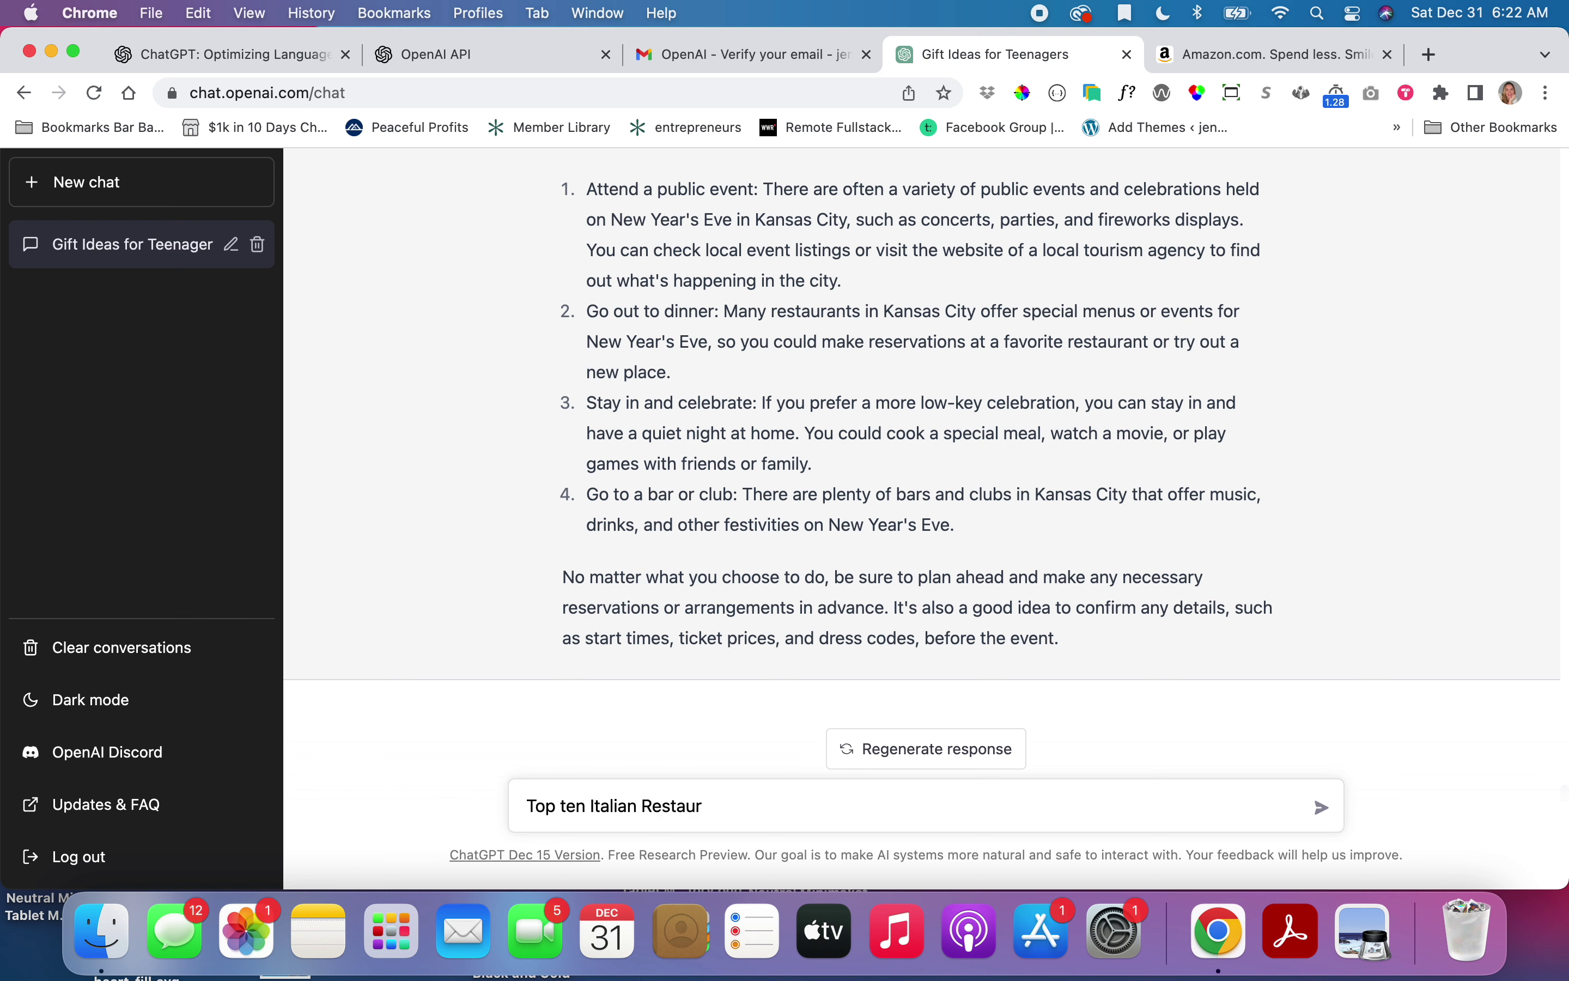
Ask for the 'Top ten Italian Restaurants in Lawrence Ks'.
{"action": "type", "text": "ants in Lawrence Ks"}
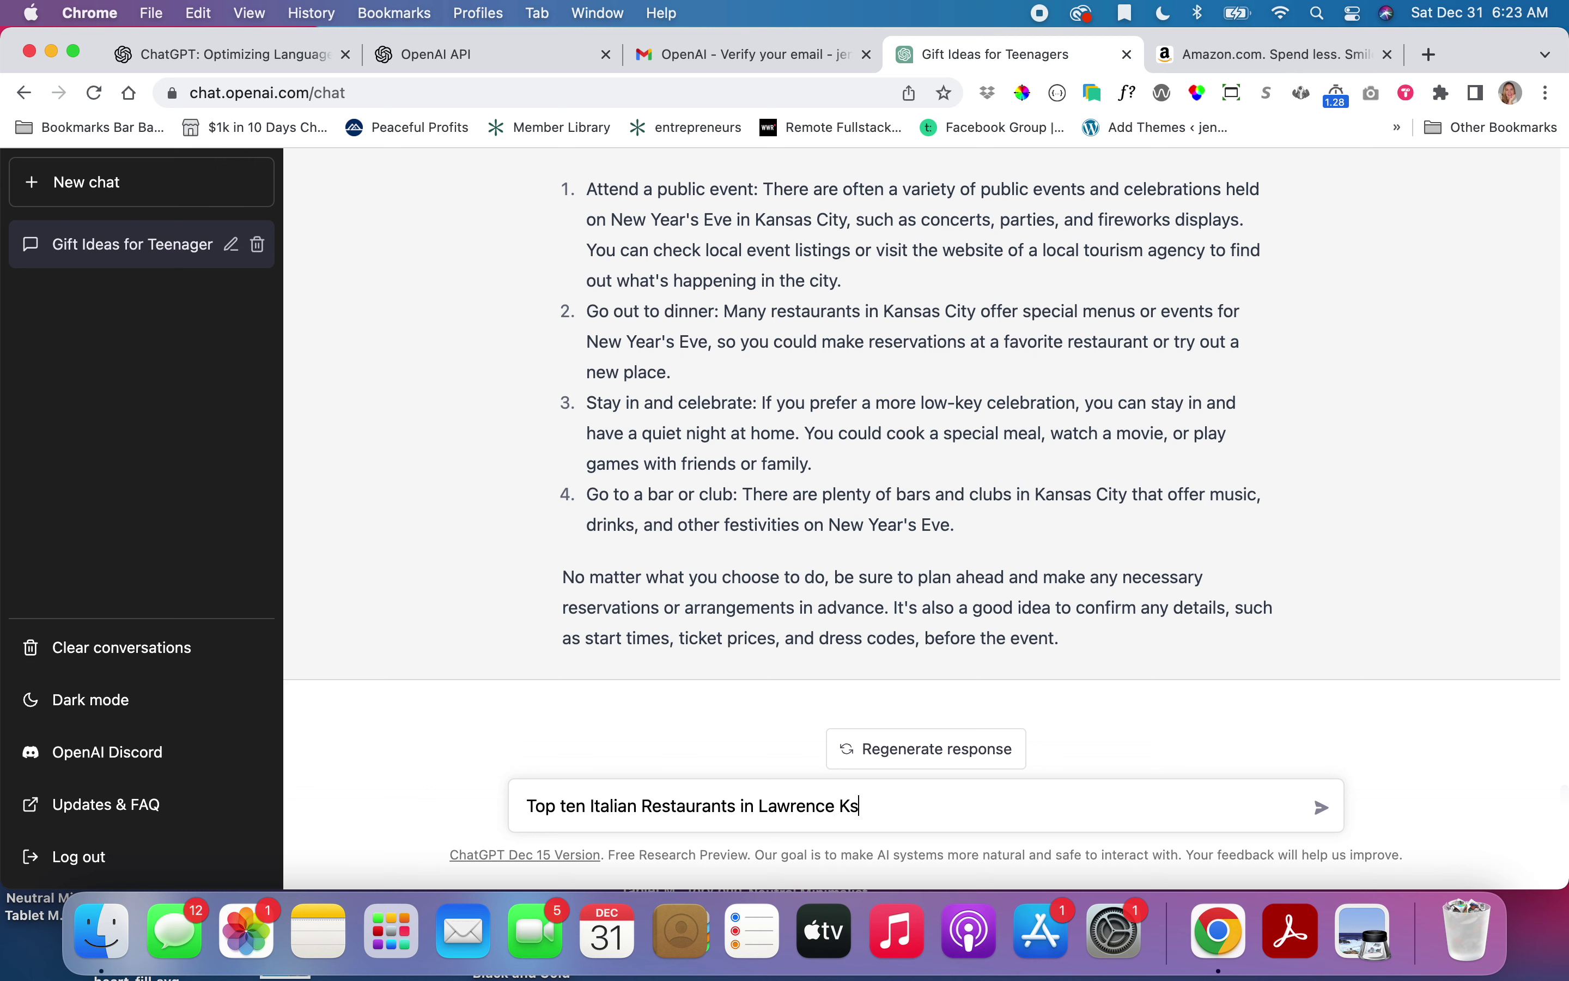
{"action": "key", "text": "Return"}
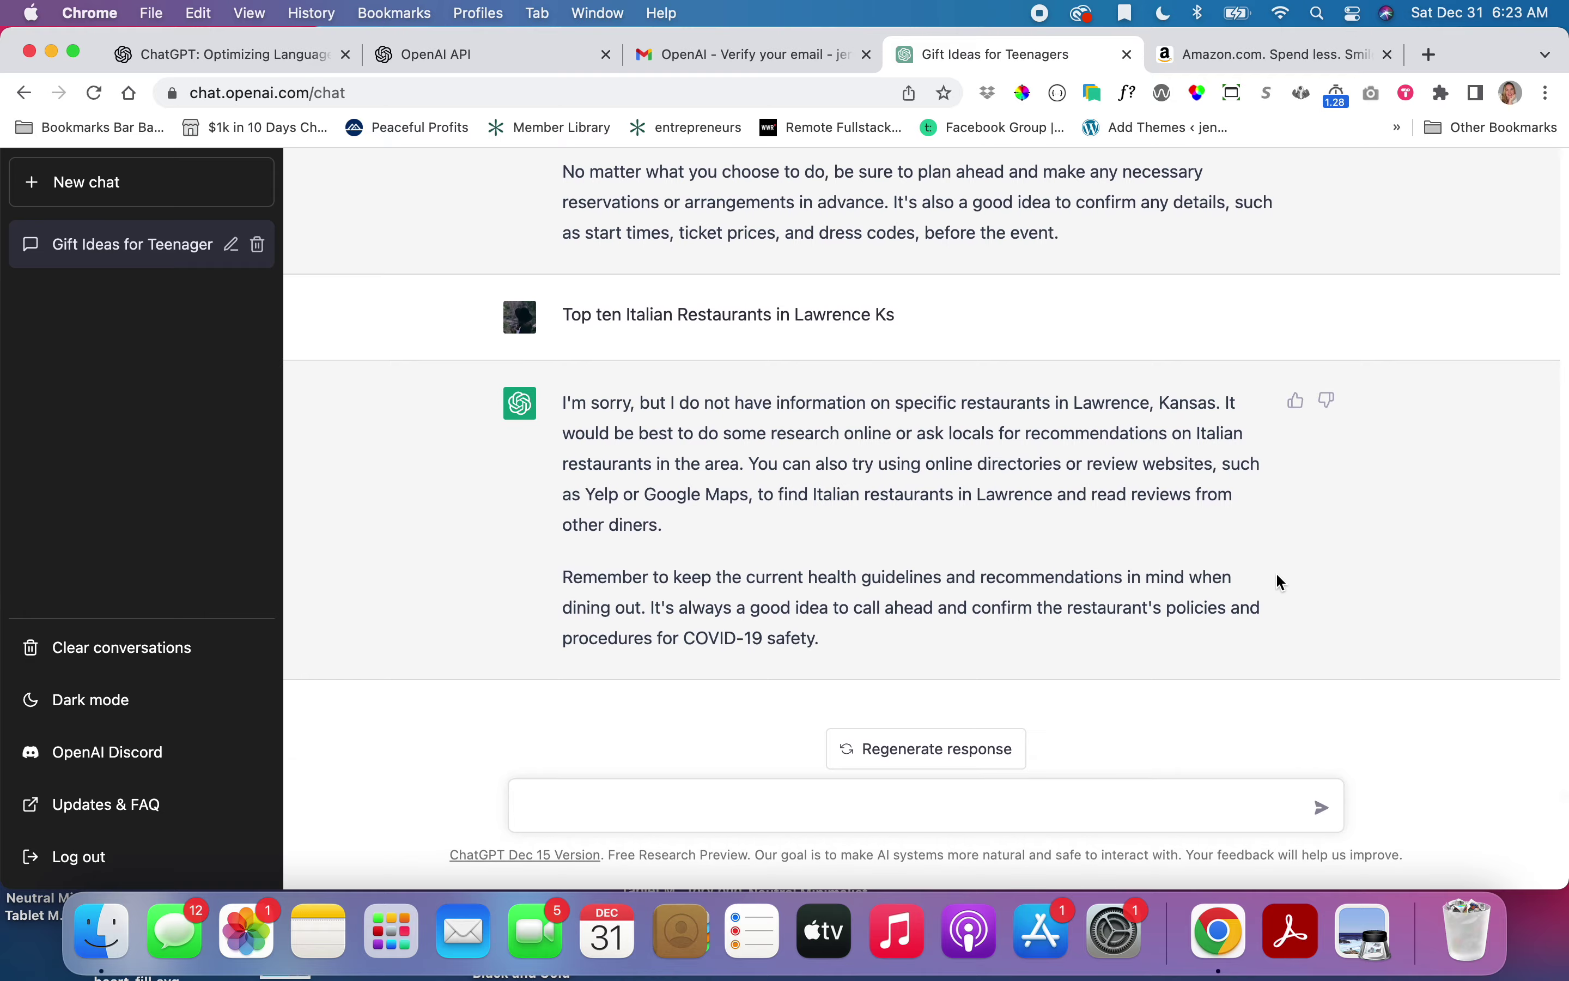
{"action": "scroll", "coordinate": [1275, 578], "scroll_direction": "up", "scroll_amount": 10}
{"action": "scroll", "coordinate": [1251, 646], "scroll_direction": "down", "scroll_amount": 5}
{"action": "scroll", "coordinate": [1227, 658], "scroll_direction": "up", "scroll_amount": 10}
{"action": "scroll", "coordinate": [1174, 502], "scroll_direction": "up", "scroll_amount": 15}
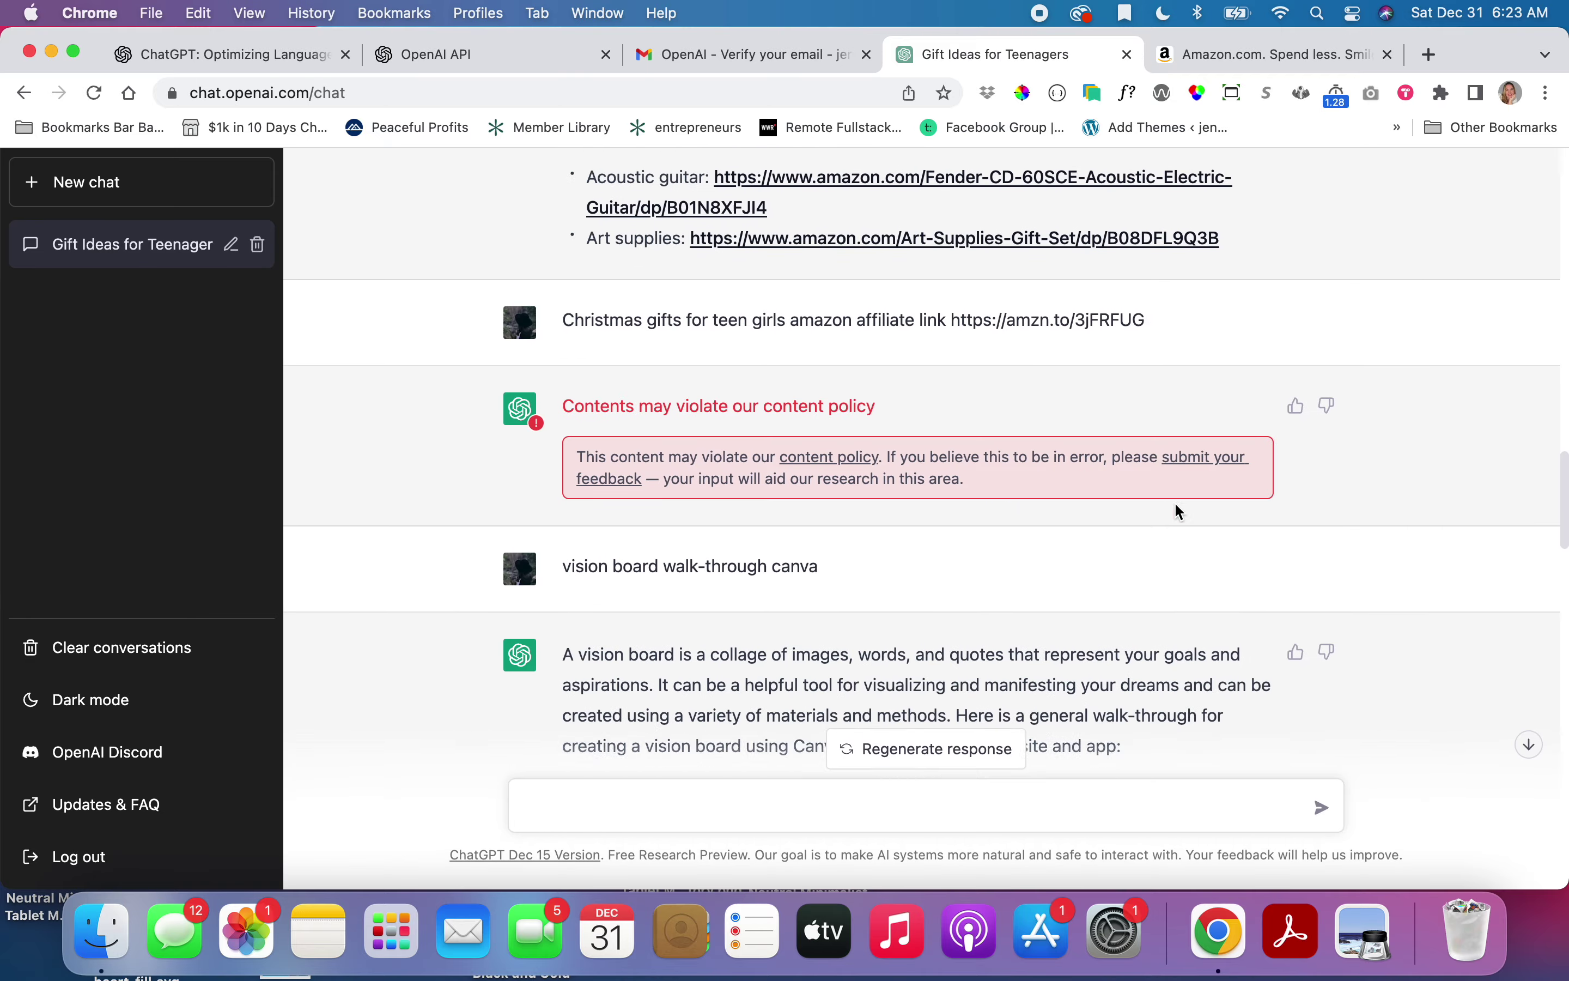
{"action": "scroll", "coordinate": [1176, 499], "scroll_direction": "up", "scroll_amount": 15}
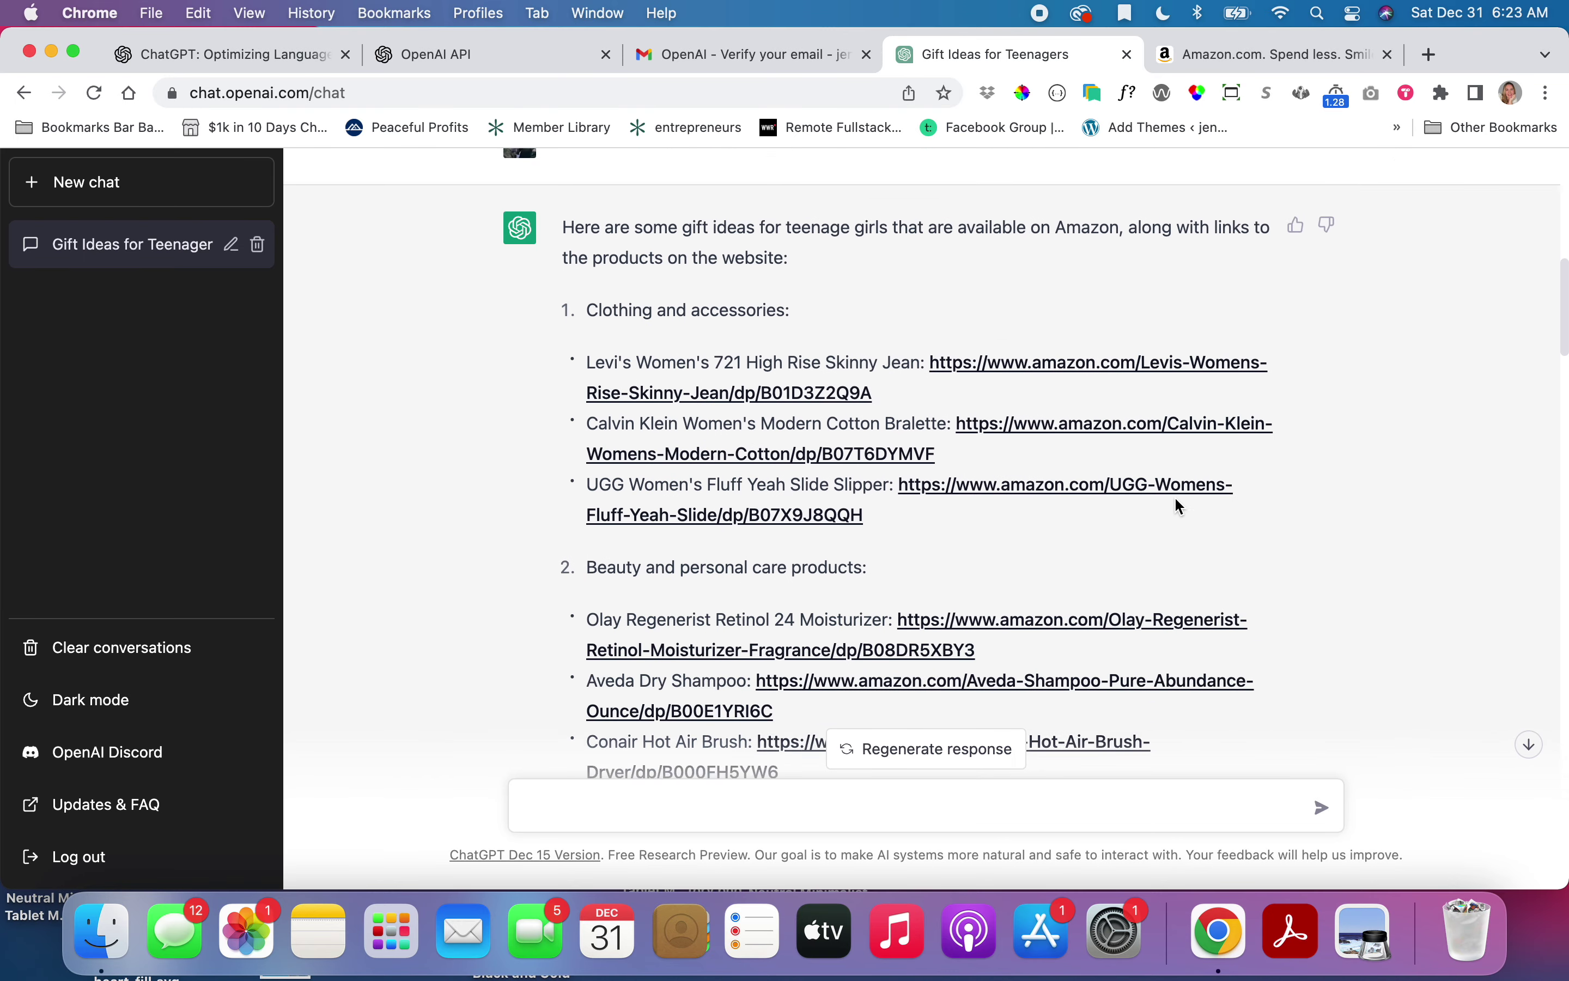
{"action": "scroll", "coordinate": [1190, 504], "scroll_direction": "down", "scroll_amount": 5}
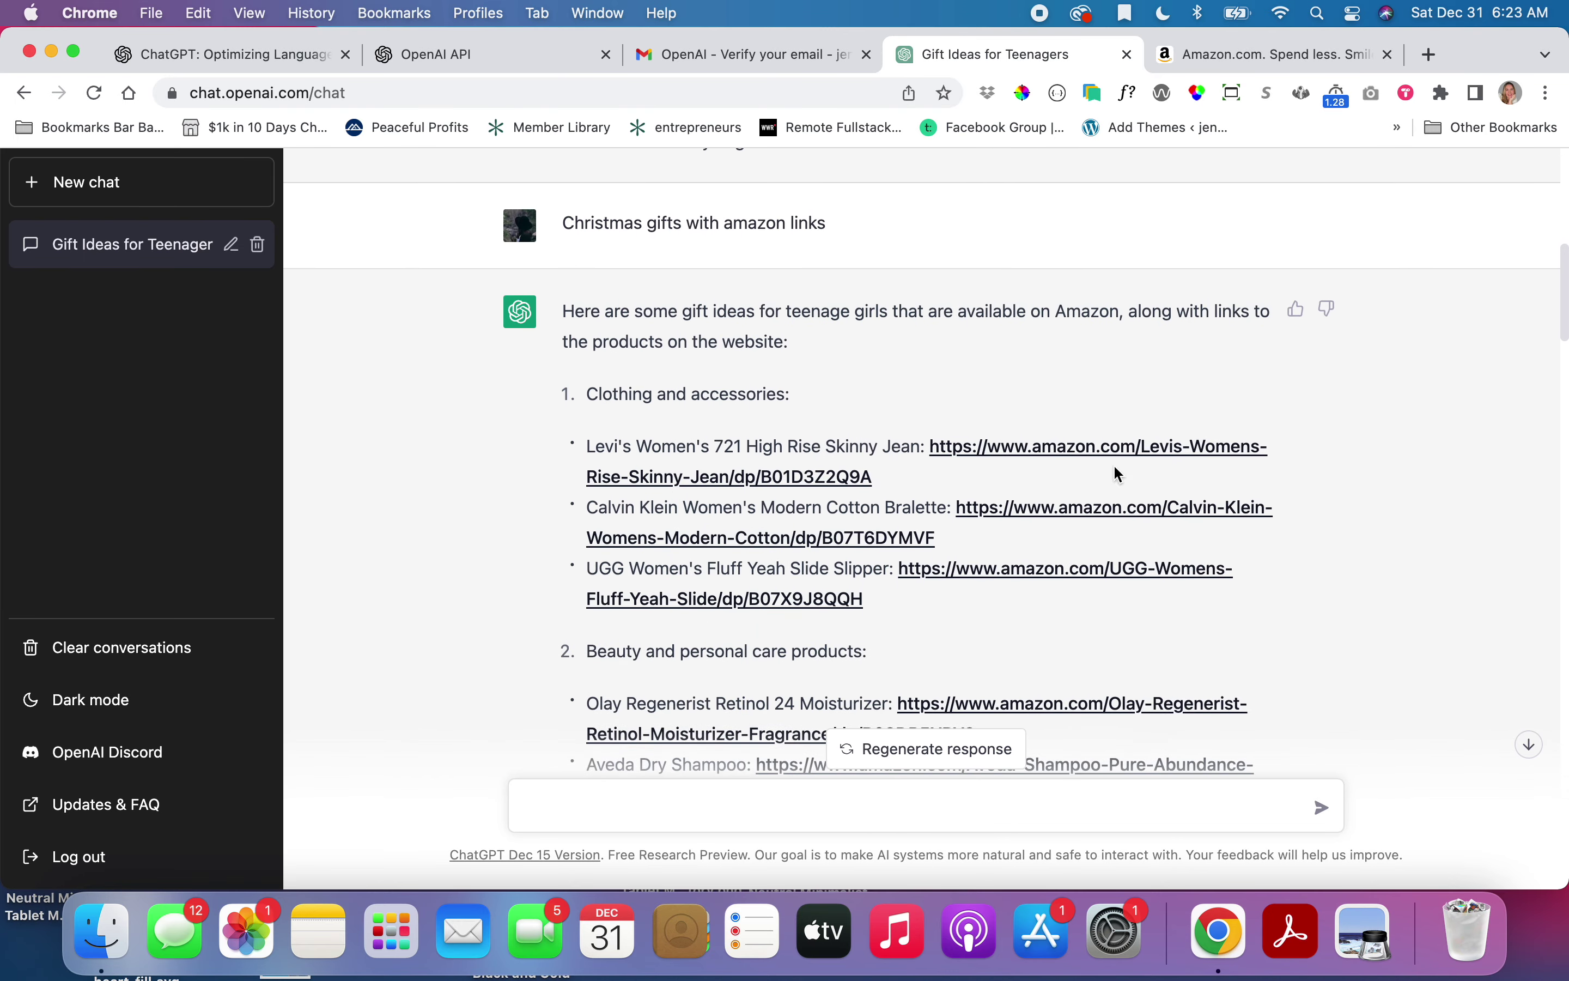
{"action": "scroll", "coordinate": [822, 350], "scroll_direction": "down", "scroll_amount": 3}
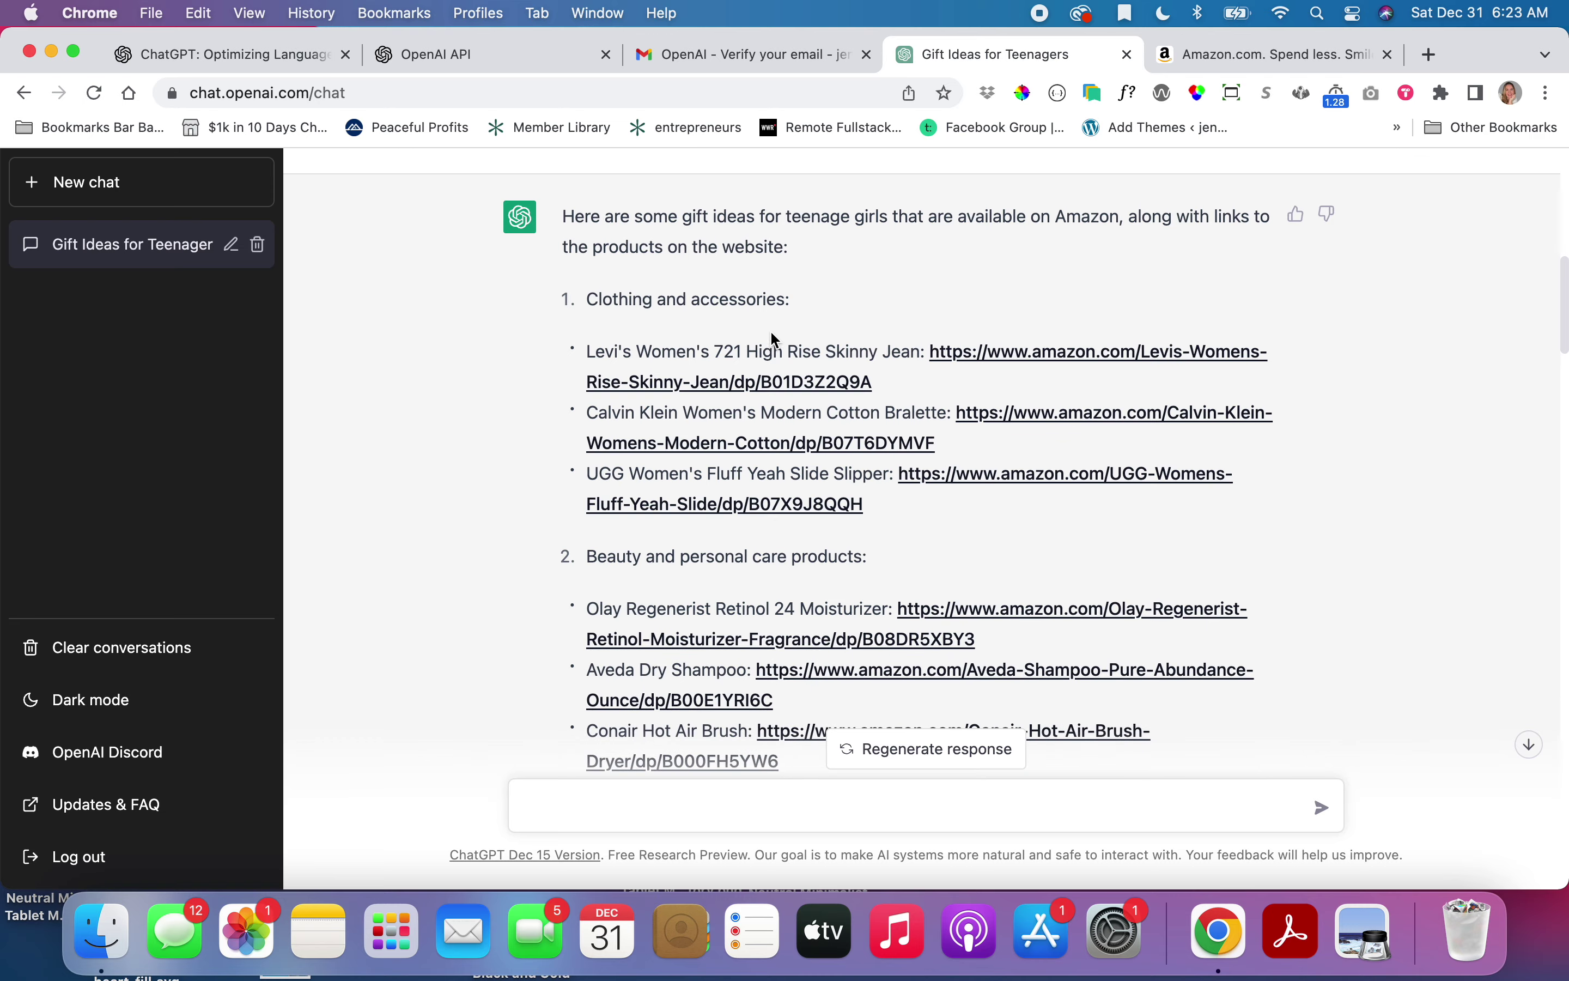
{"action": "scroll", "coordinate": [941, 389], "scroll_direction": "down", "scroll_amount": 2}
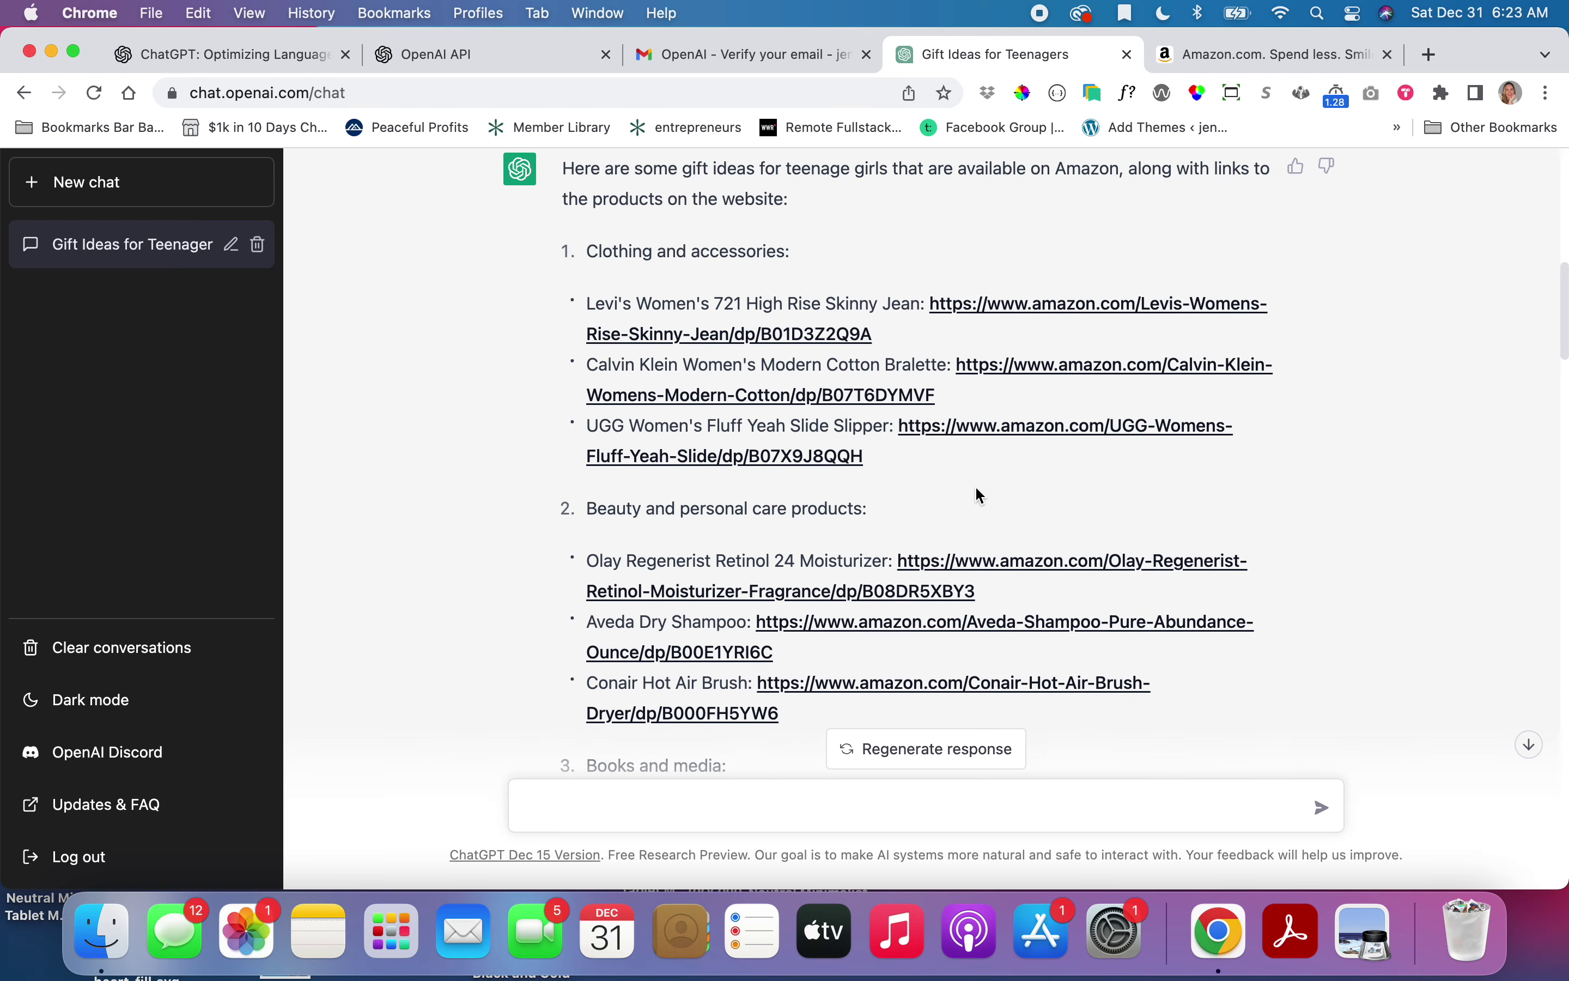
{"action": "scroll", "coordinate": [979, 490], "scroll_direction": "down", "scroll_amount": 2}
{"action": "scroll", "coordinate": [976, 488], "scroll_direction": "down", "scroll_amount": 12}
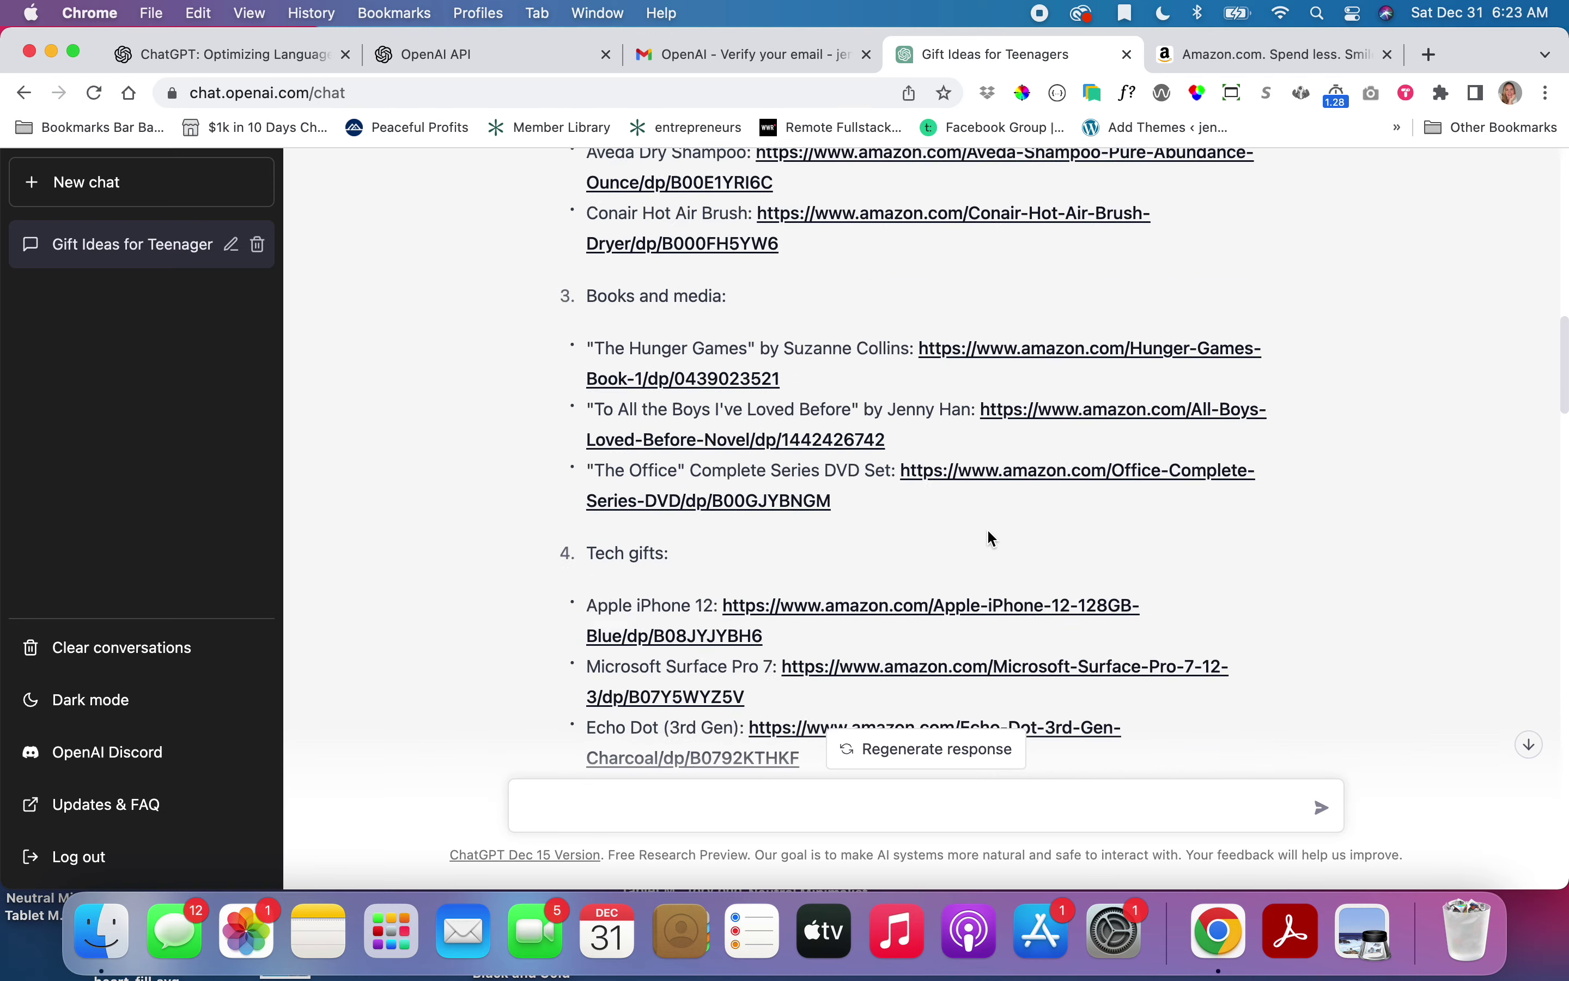
{"action": "scroll", "coordinate": [993, 538], "scroll_direction": "down", "scroll_amount": 15}
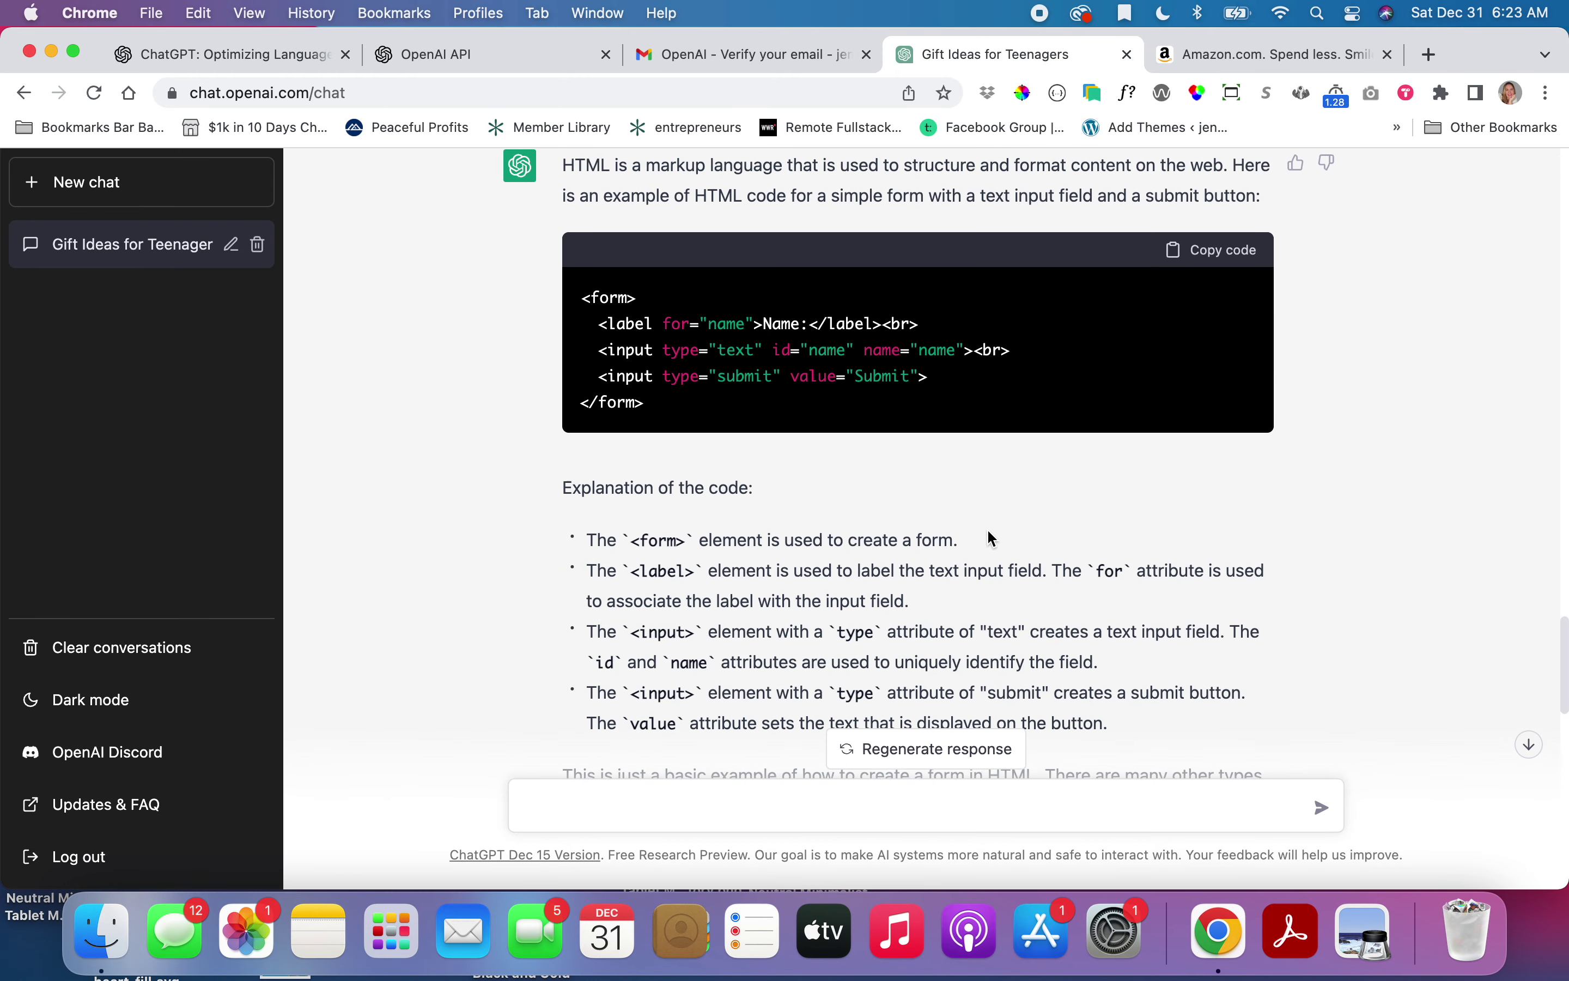
{"action": "scroll", "coordinate": [910, 613], "scroll_direction": "down", "scroll_amount": 5}
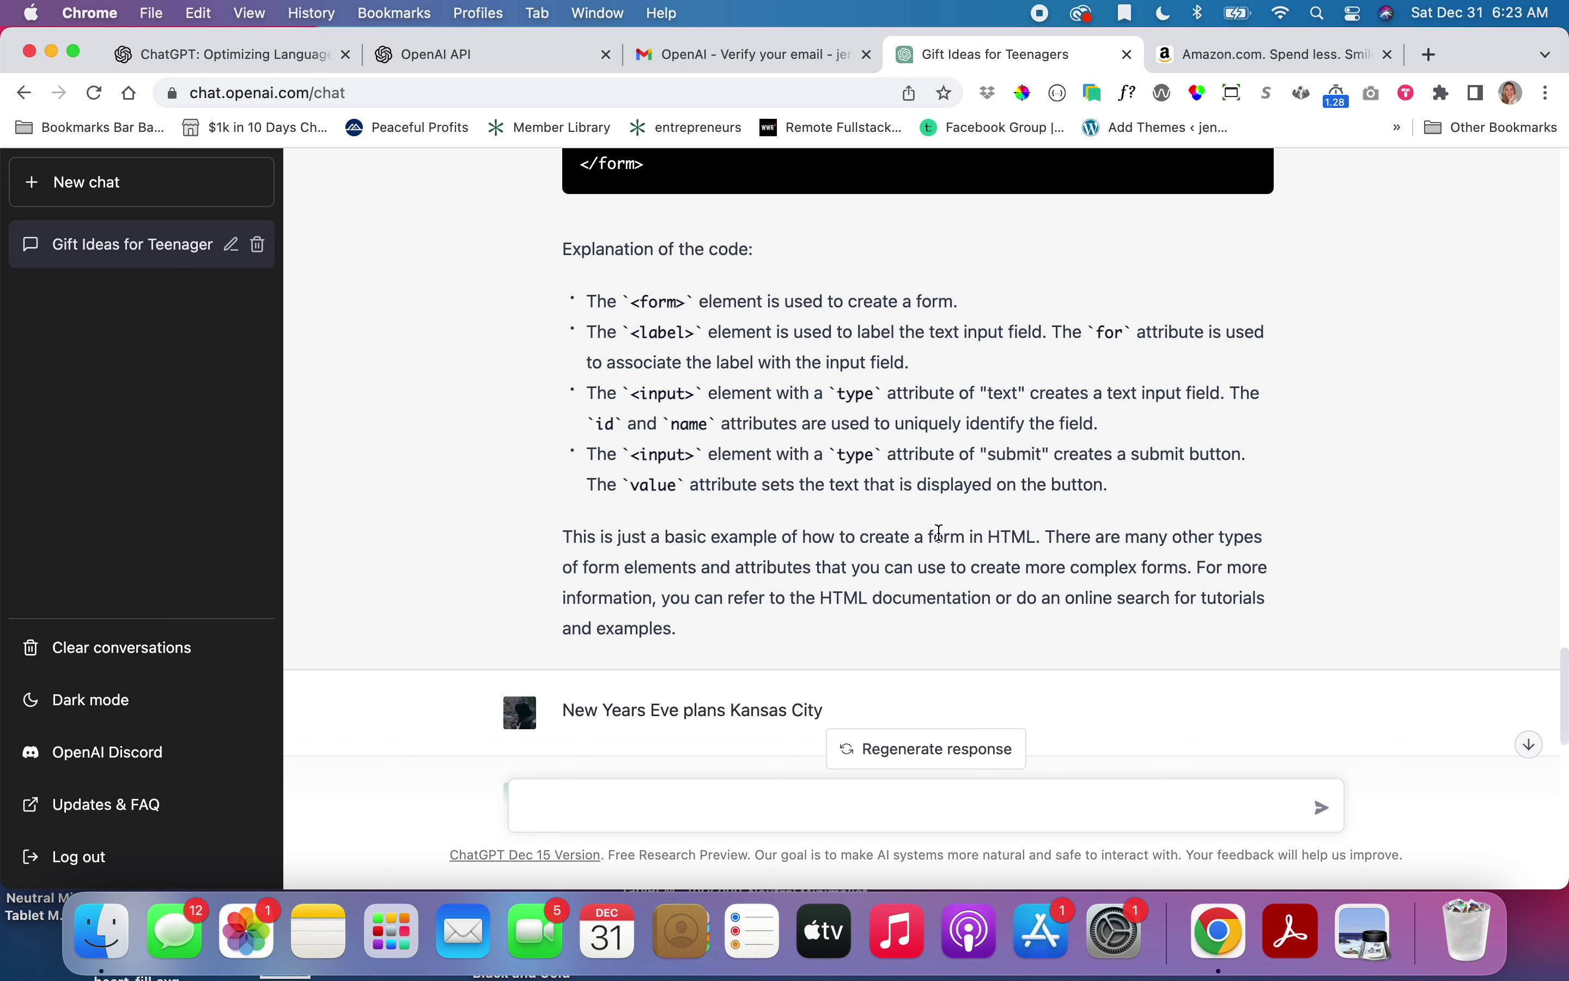
{"action": "scroll", "coordinate": [941, 532], "scroll_direction": "down", "scroll_amount": 15}
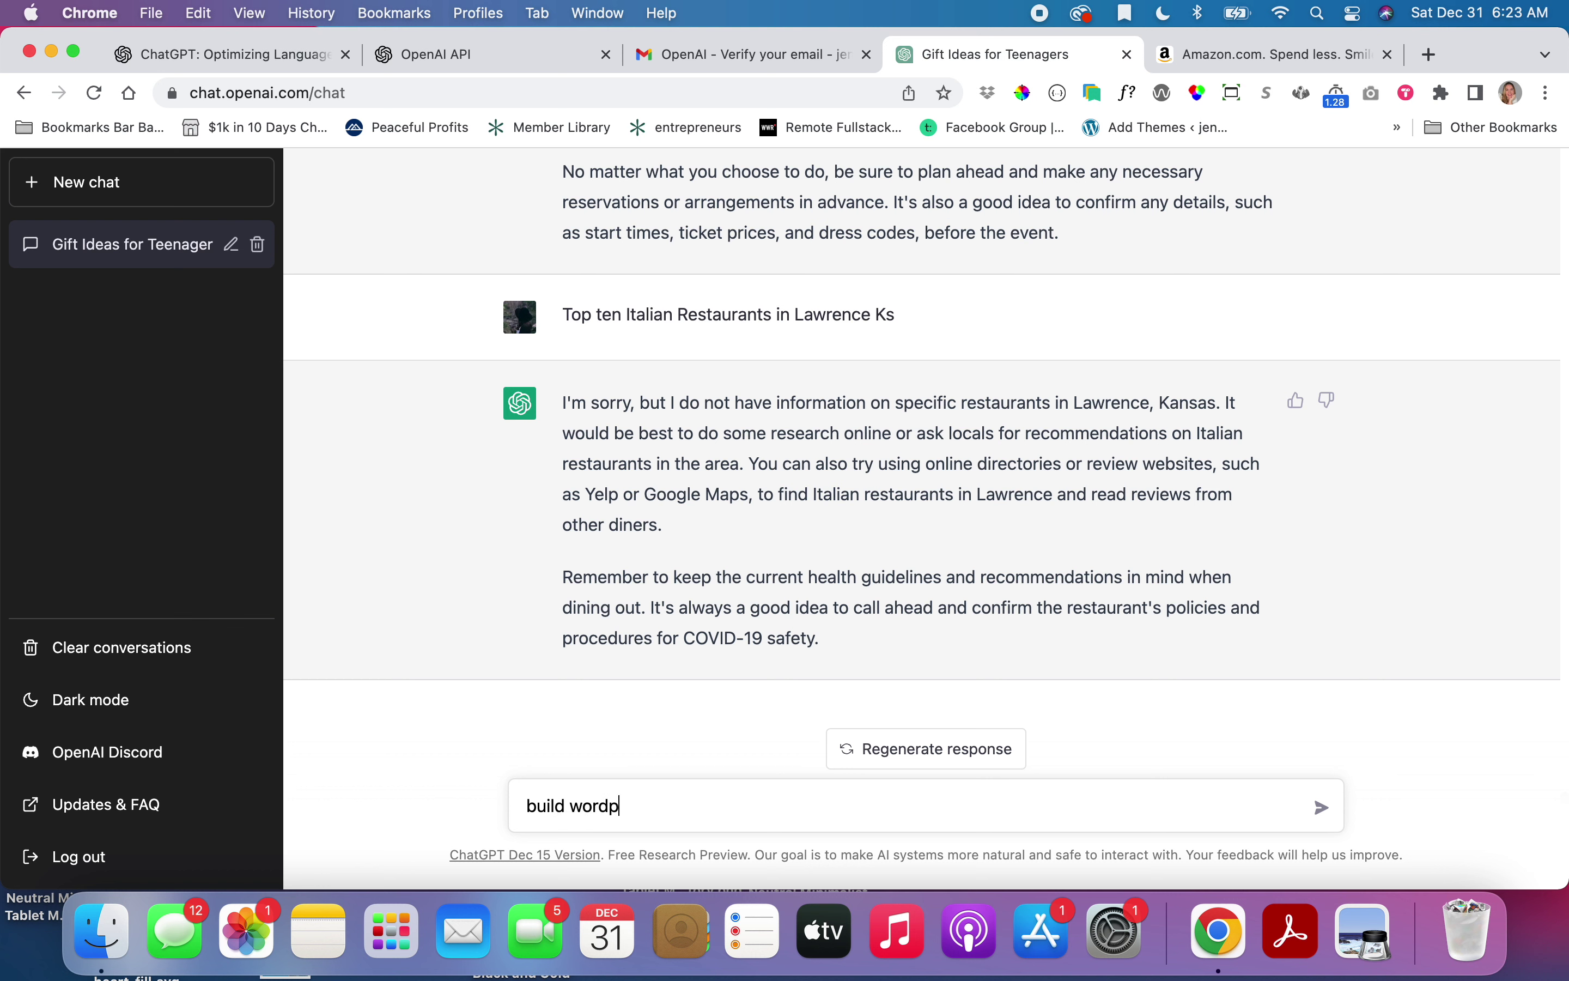
Send 'build wordpress plugin that connects instagram' and receive the six-step plugin guide.
{"action": "type", "text": "plugin that connects instagram"}
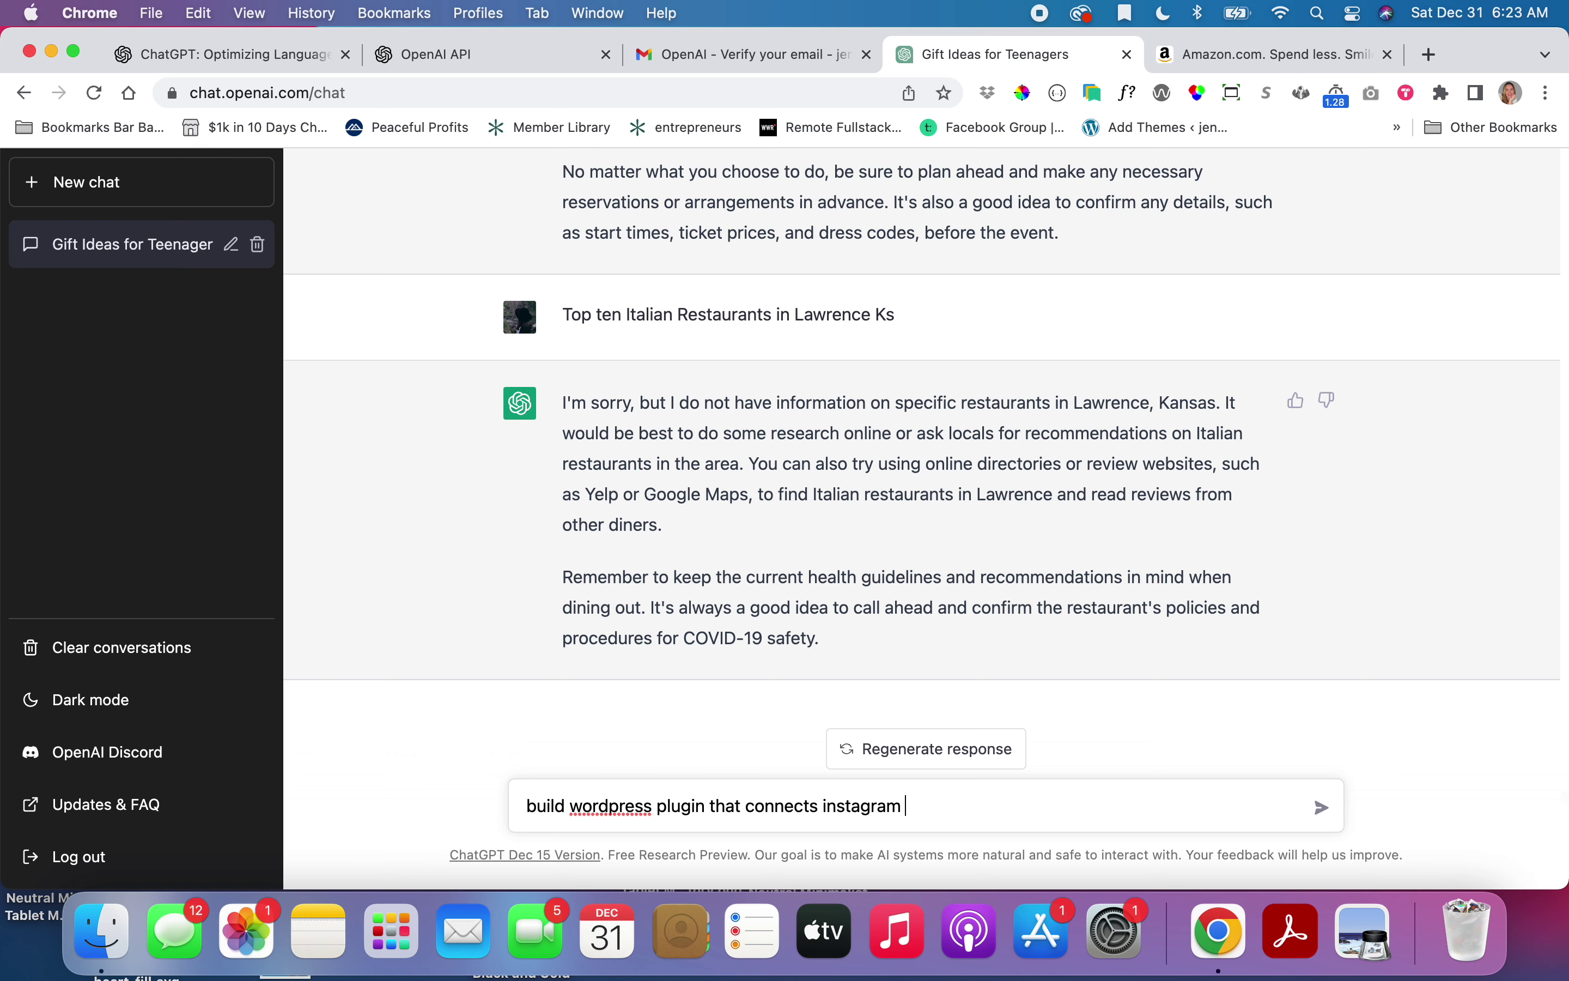
{"action": "key", "text": "Return"}
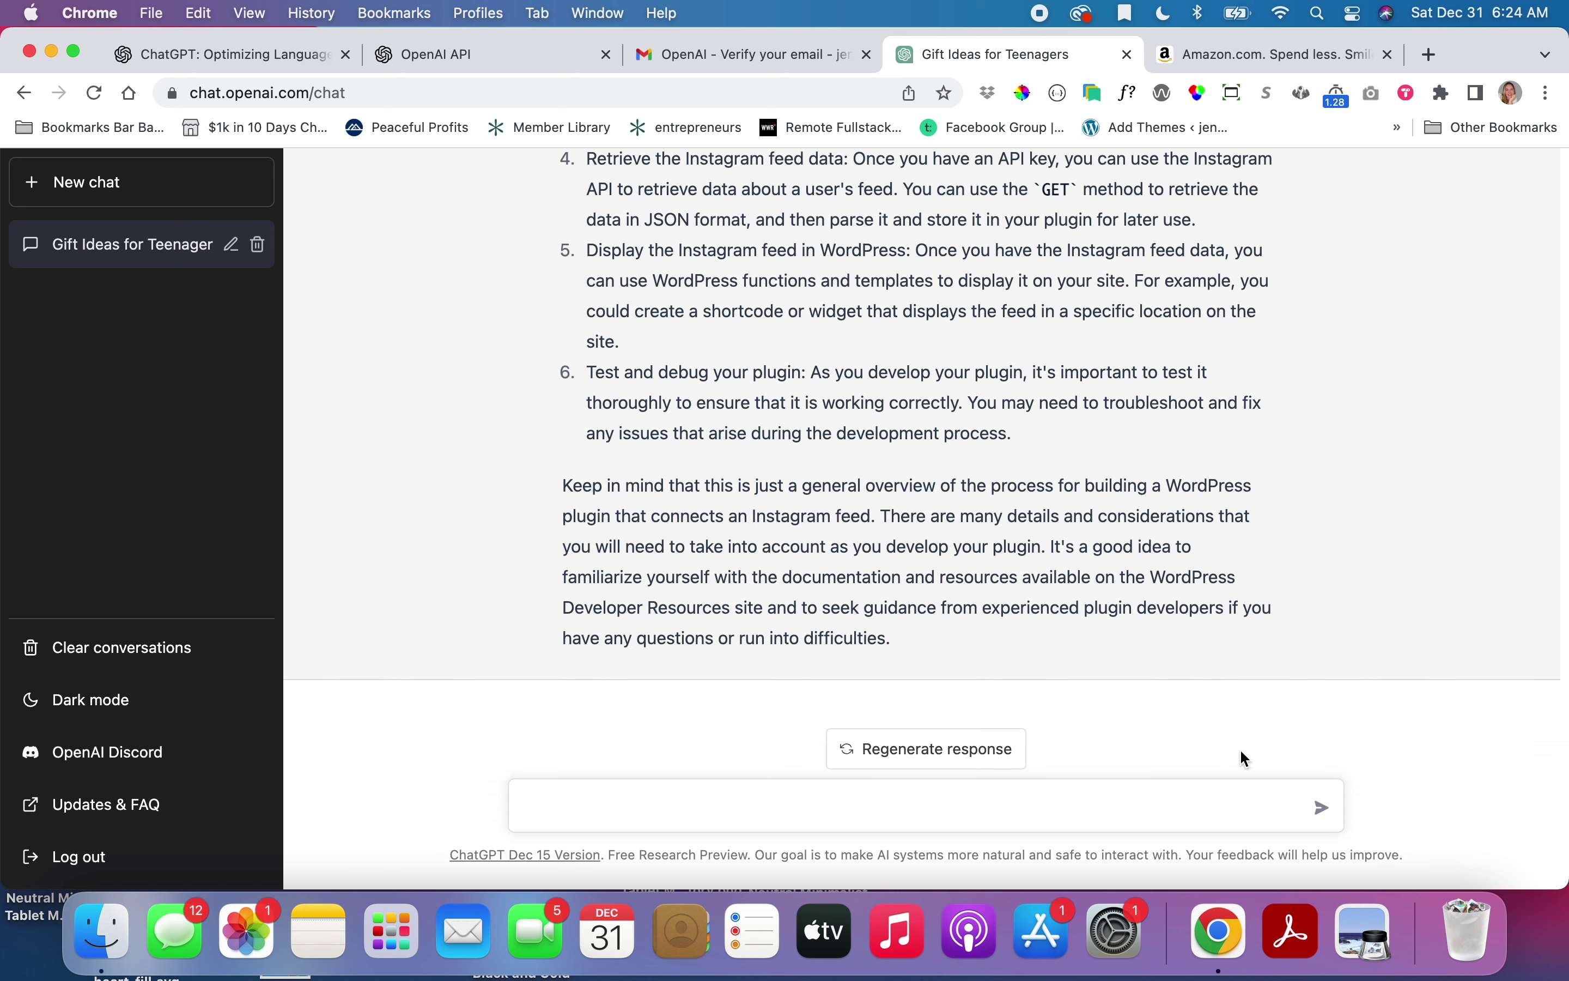
{"action": "scroll", "coordinate": [1232, 660], "scroll_direction": "up", "scroll_amount": 10}
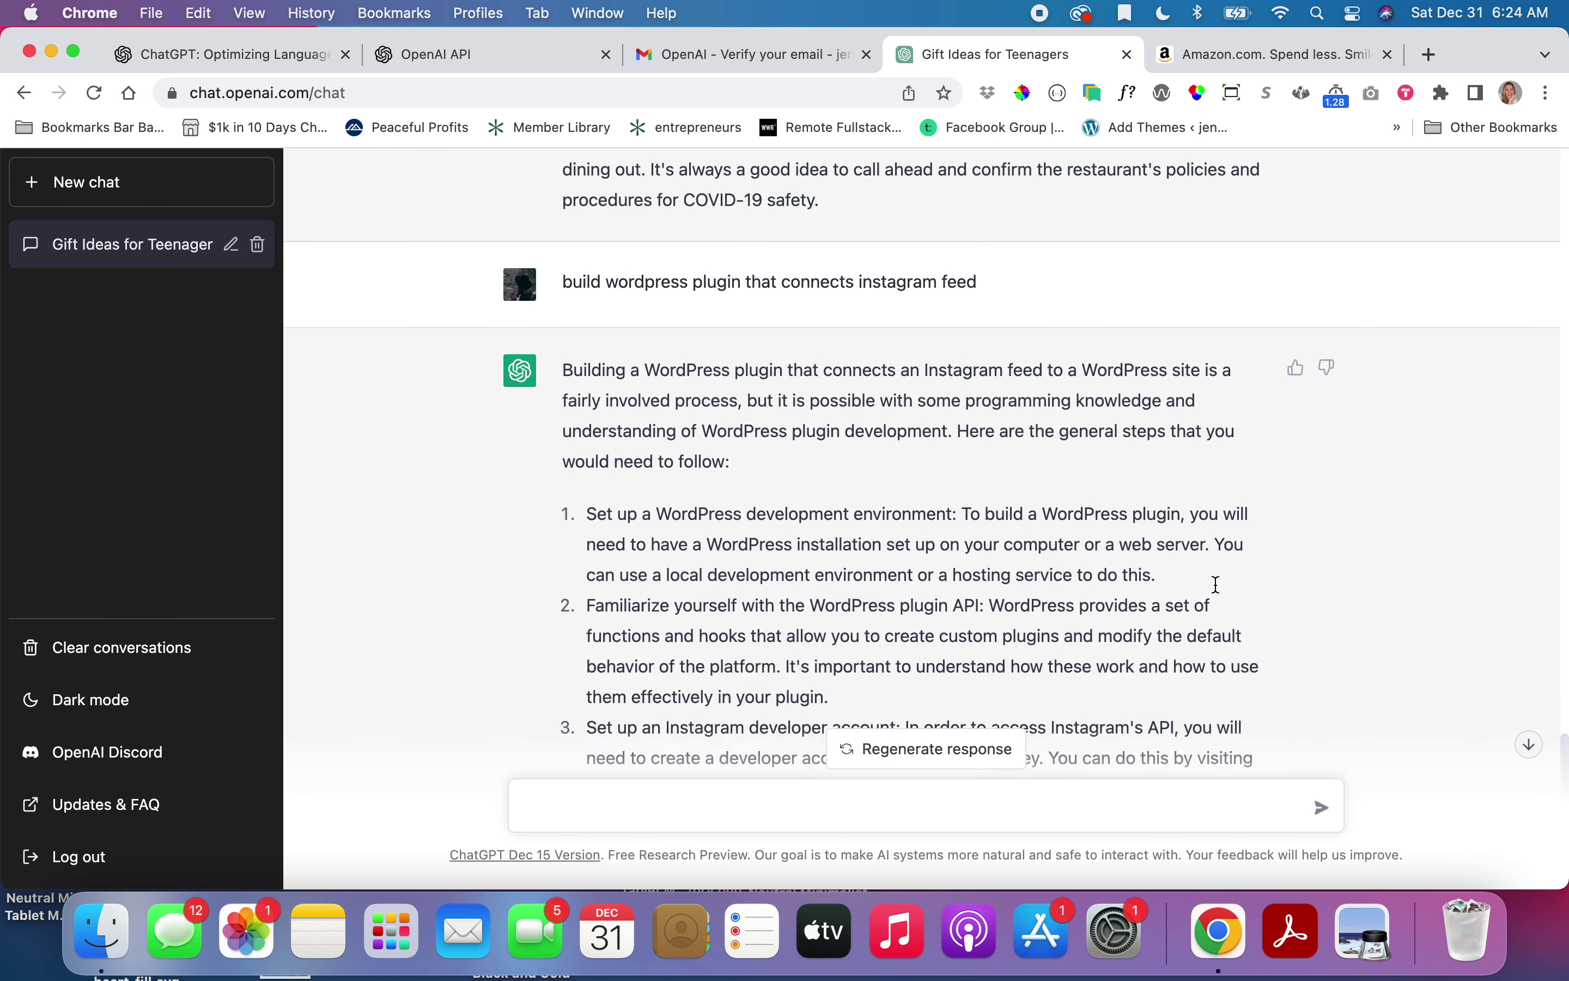
{"action": "scroll", "coordinate": [1215, 582], "scroll_direction": "down", "scroll_amount": 15}
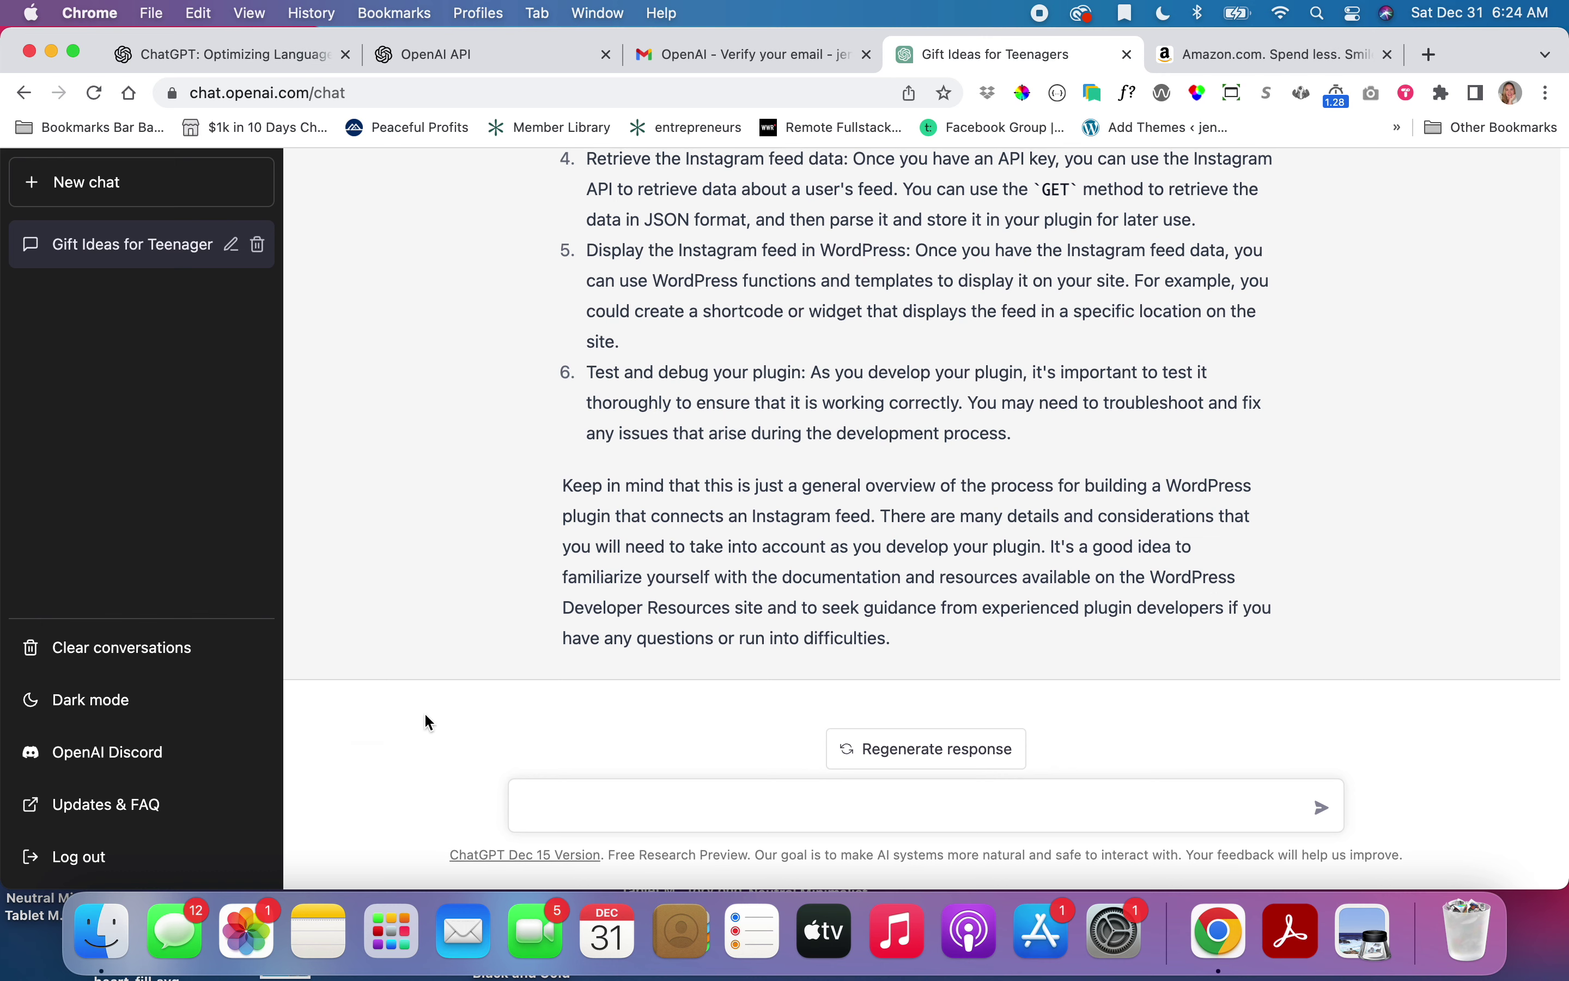
{"action": "scroll", "coordinate": [639, 512], "scroll_direction": "up", "scroll_amount": 20}
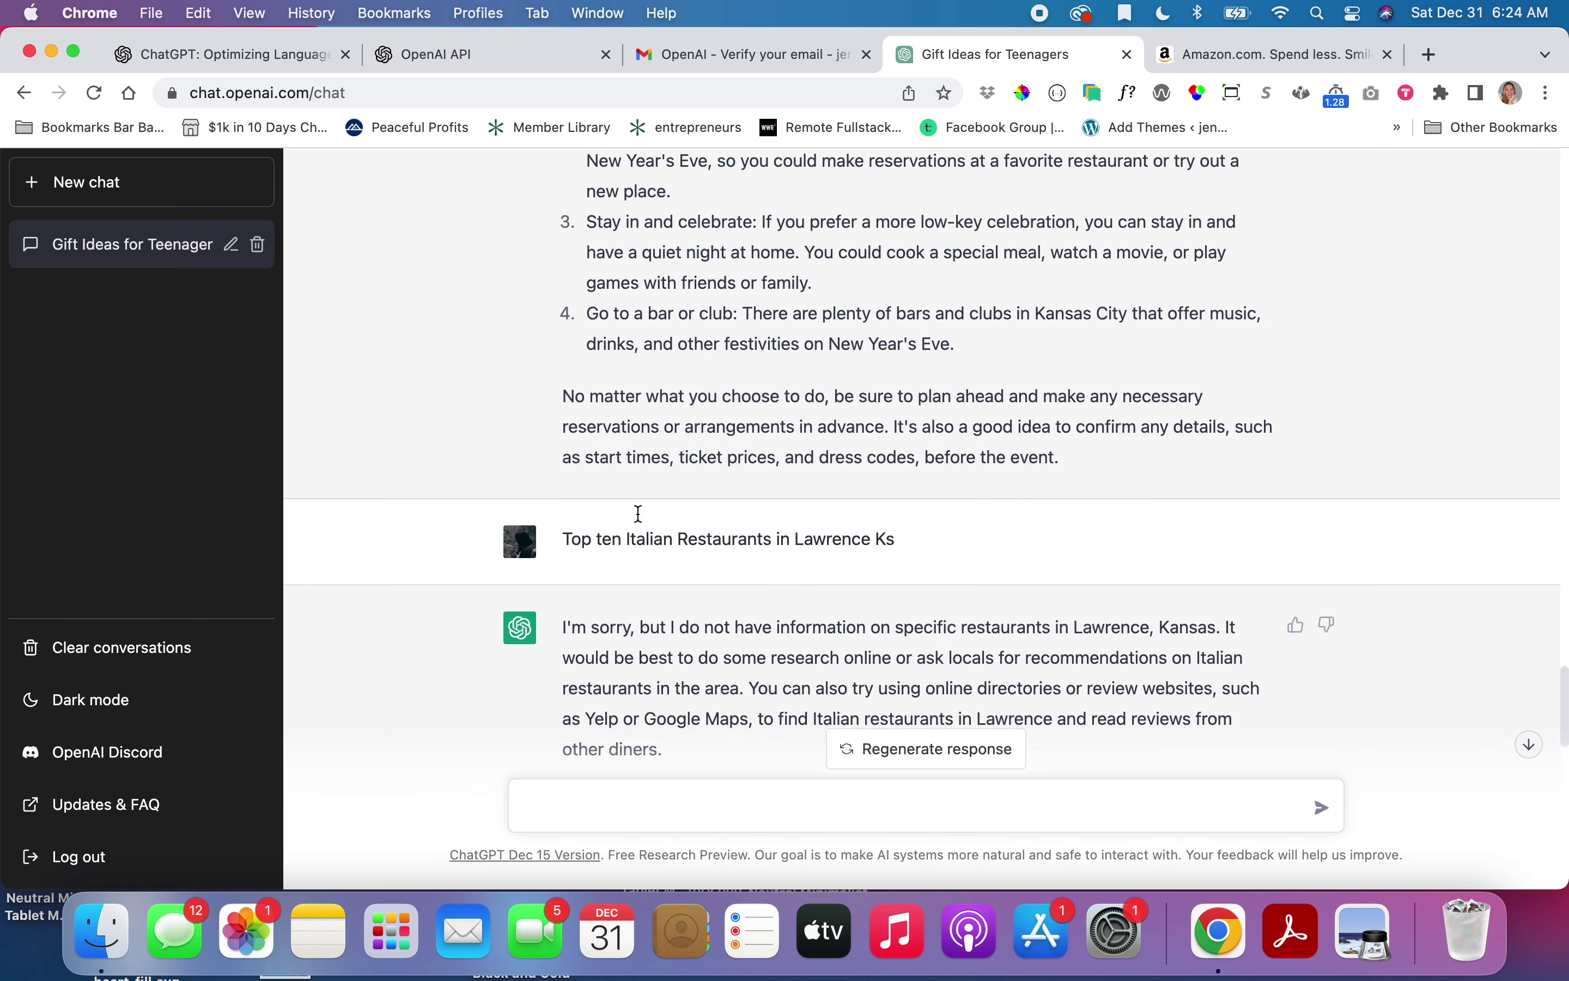
{"action": "scroll", "coordinate": [642, 521], "scroll_direction": "up", "scroll_amount": 5}
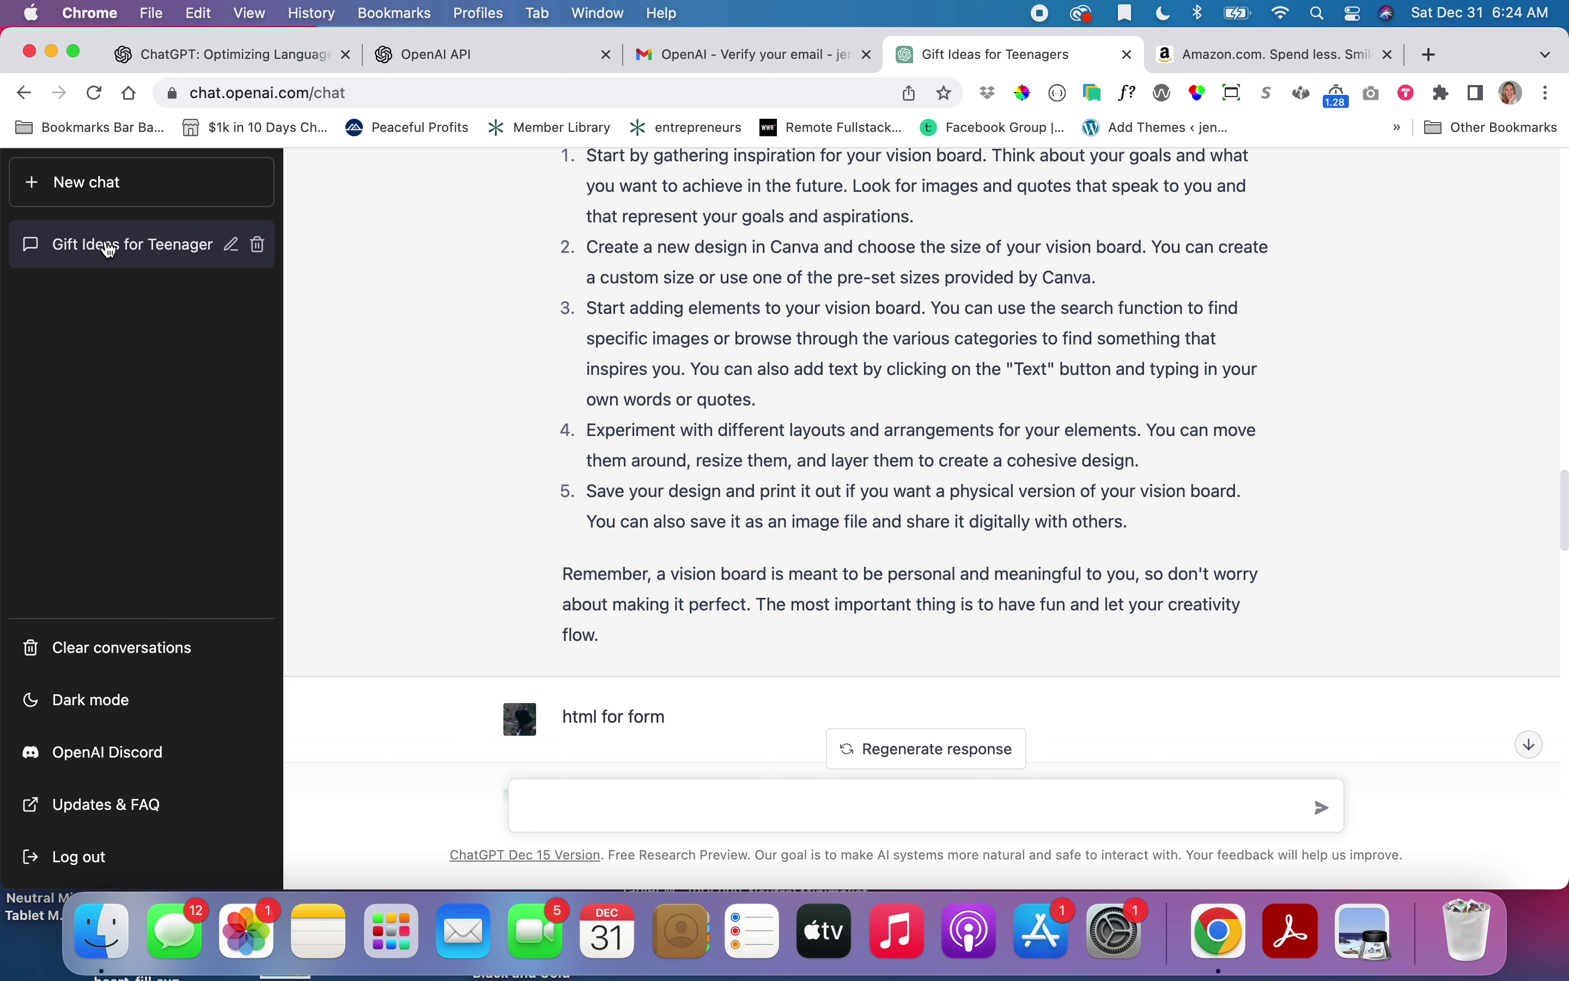
{"action": "double_click", "coordinate": [109, 248]}
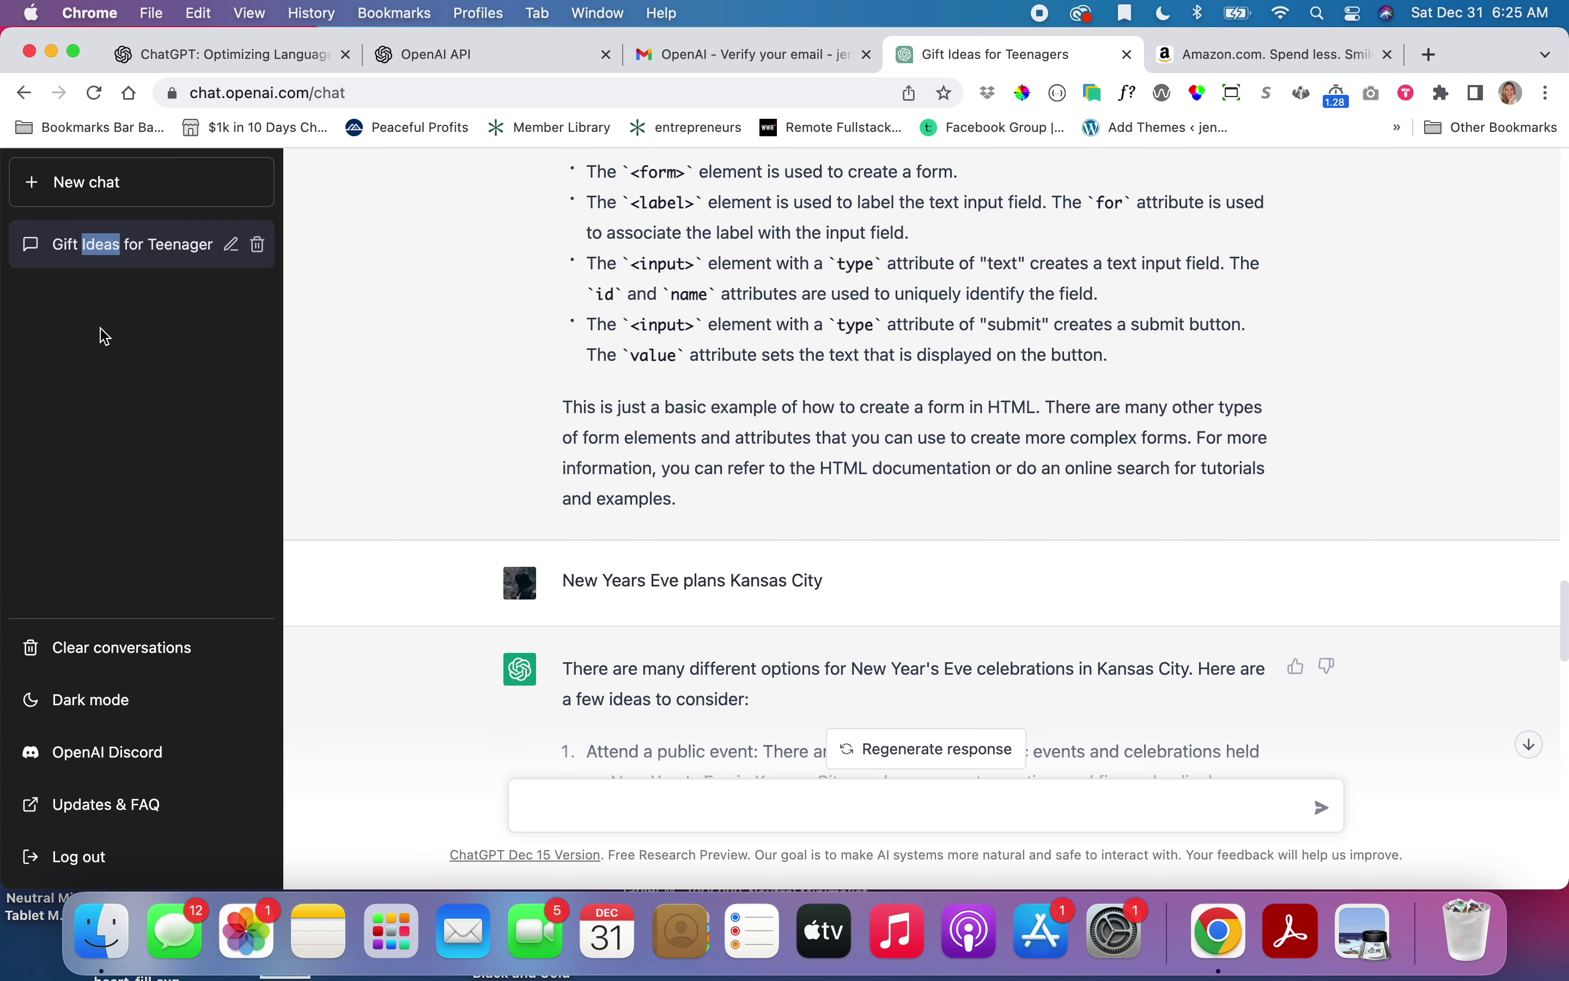
{"action": "scroll", "coordinate": [525, 341], "scroll_direction": "down", "scroll_amount": 20}
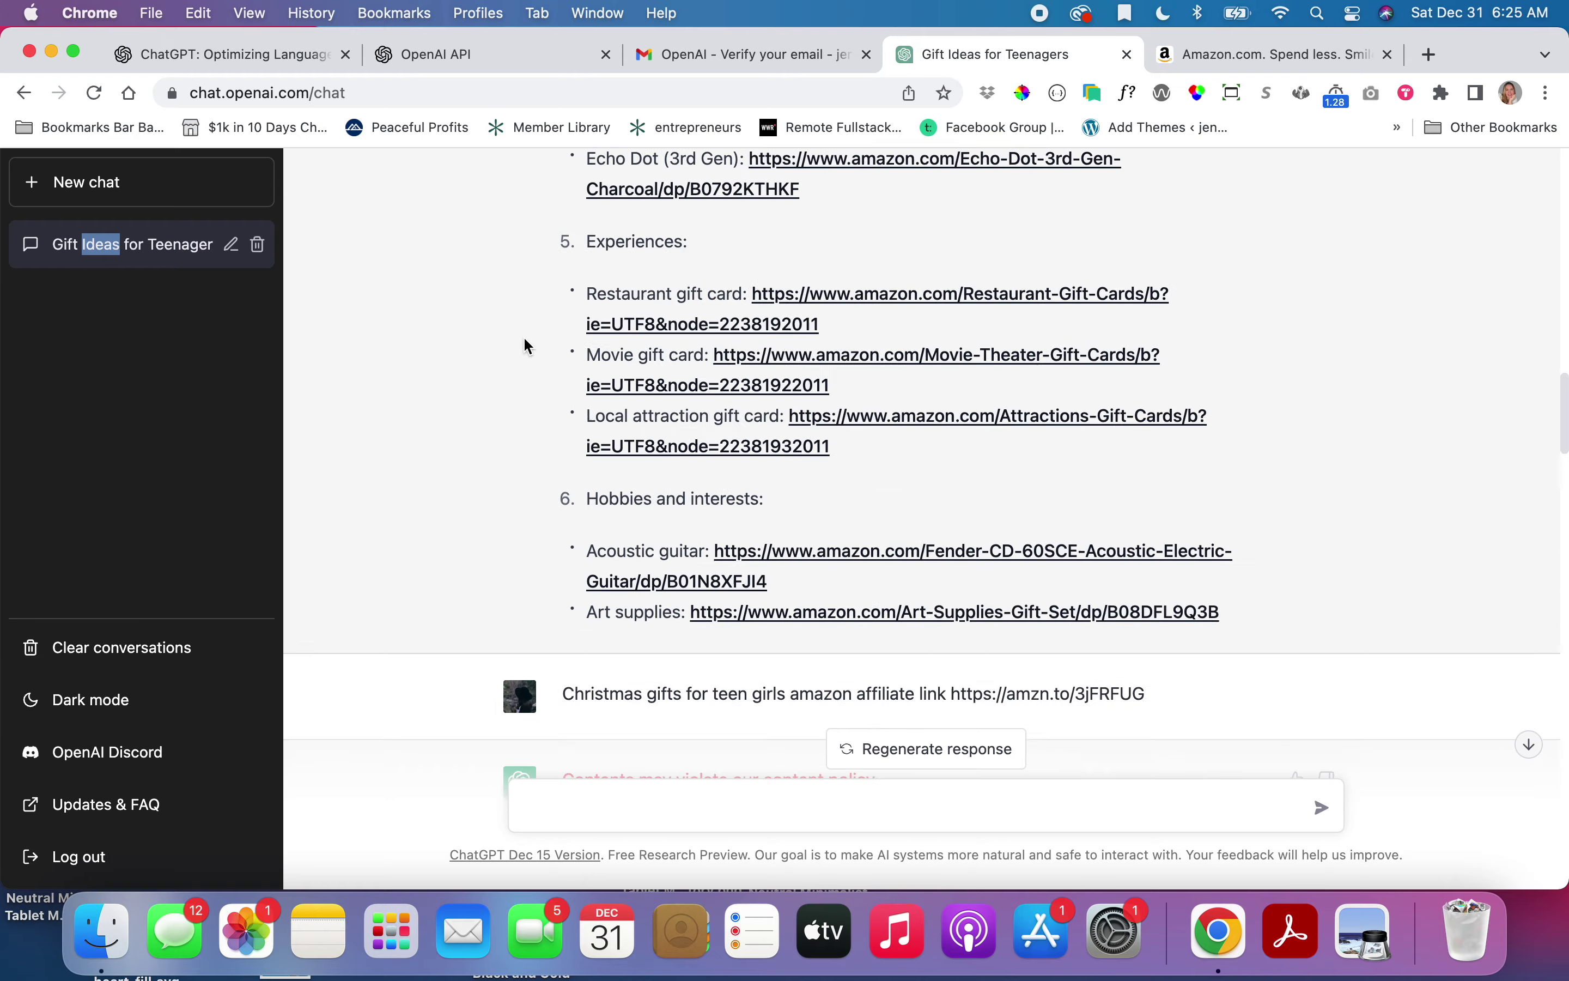
In a fresh chat, ask 'how to make new year's goals' and read the seven-tip answer.
{"action": "left_click", "coordinate": [86, 193]}
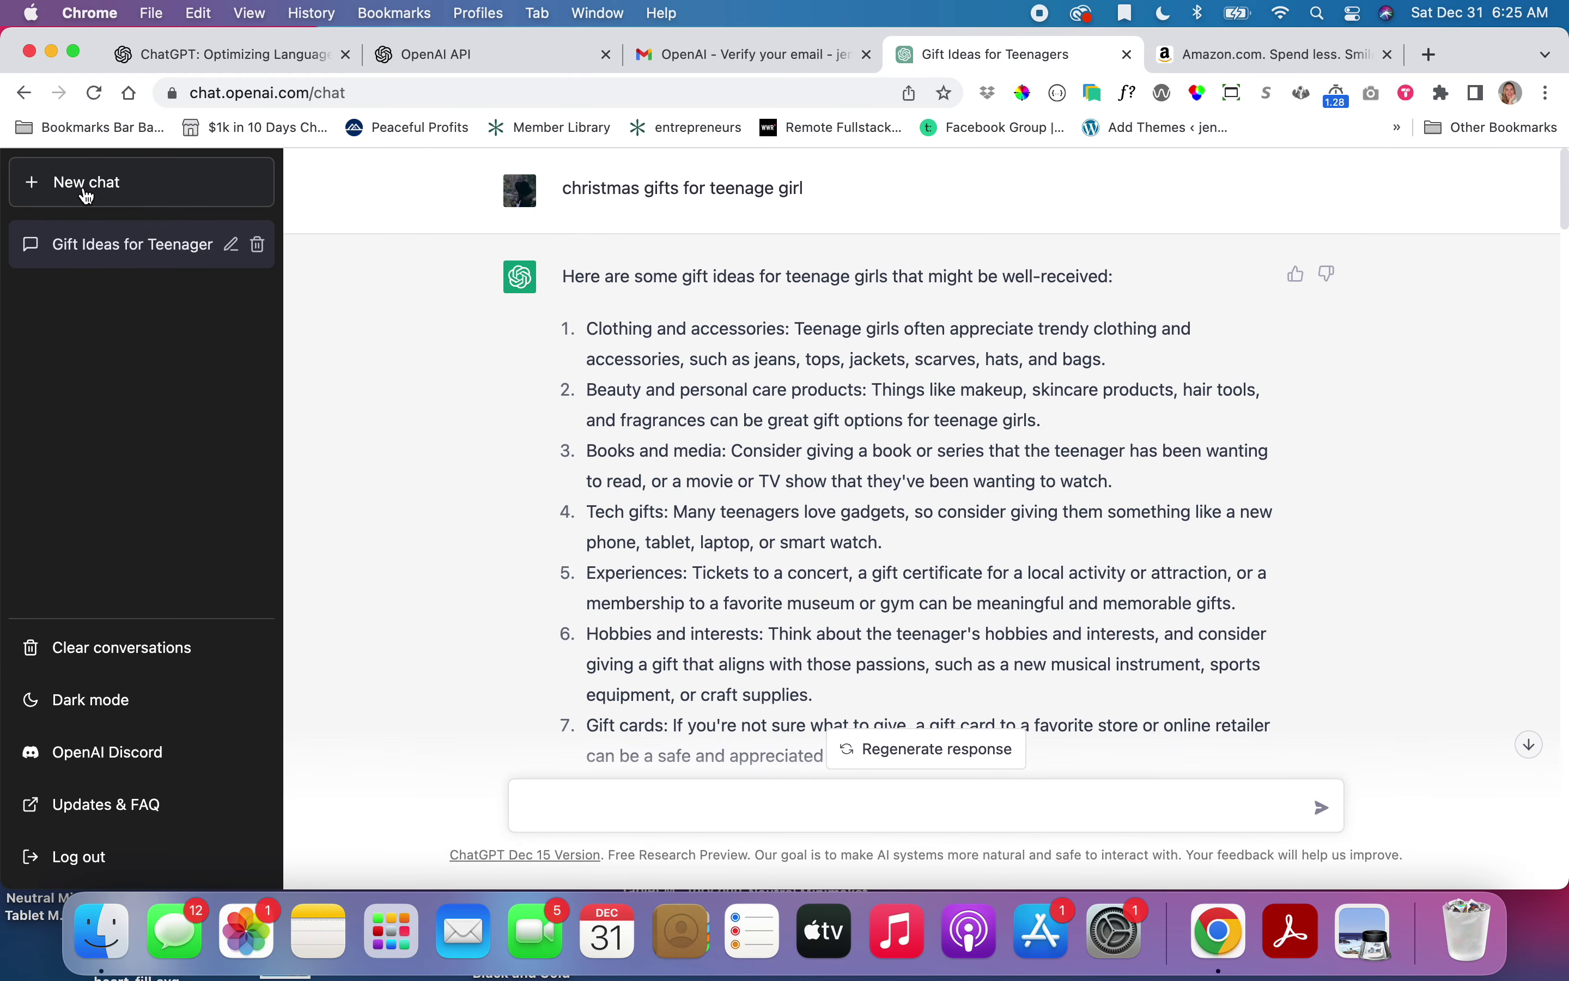
{"action": "scroll", "coordinate": [887, 409], "scroll_direction": "down", "scroll_amount": 2}
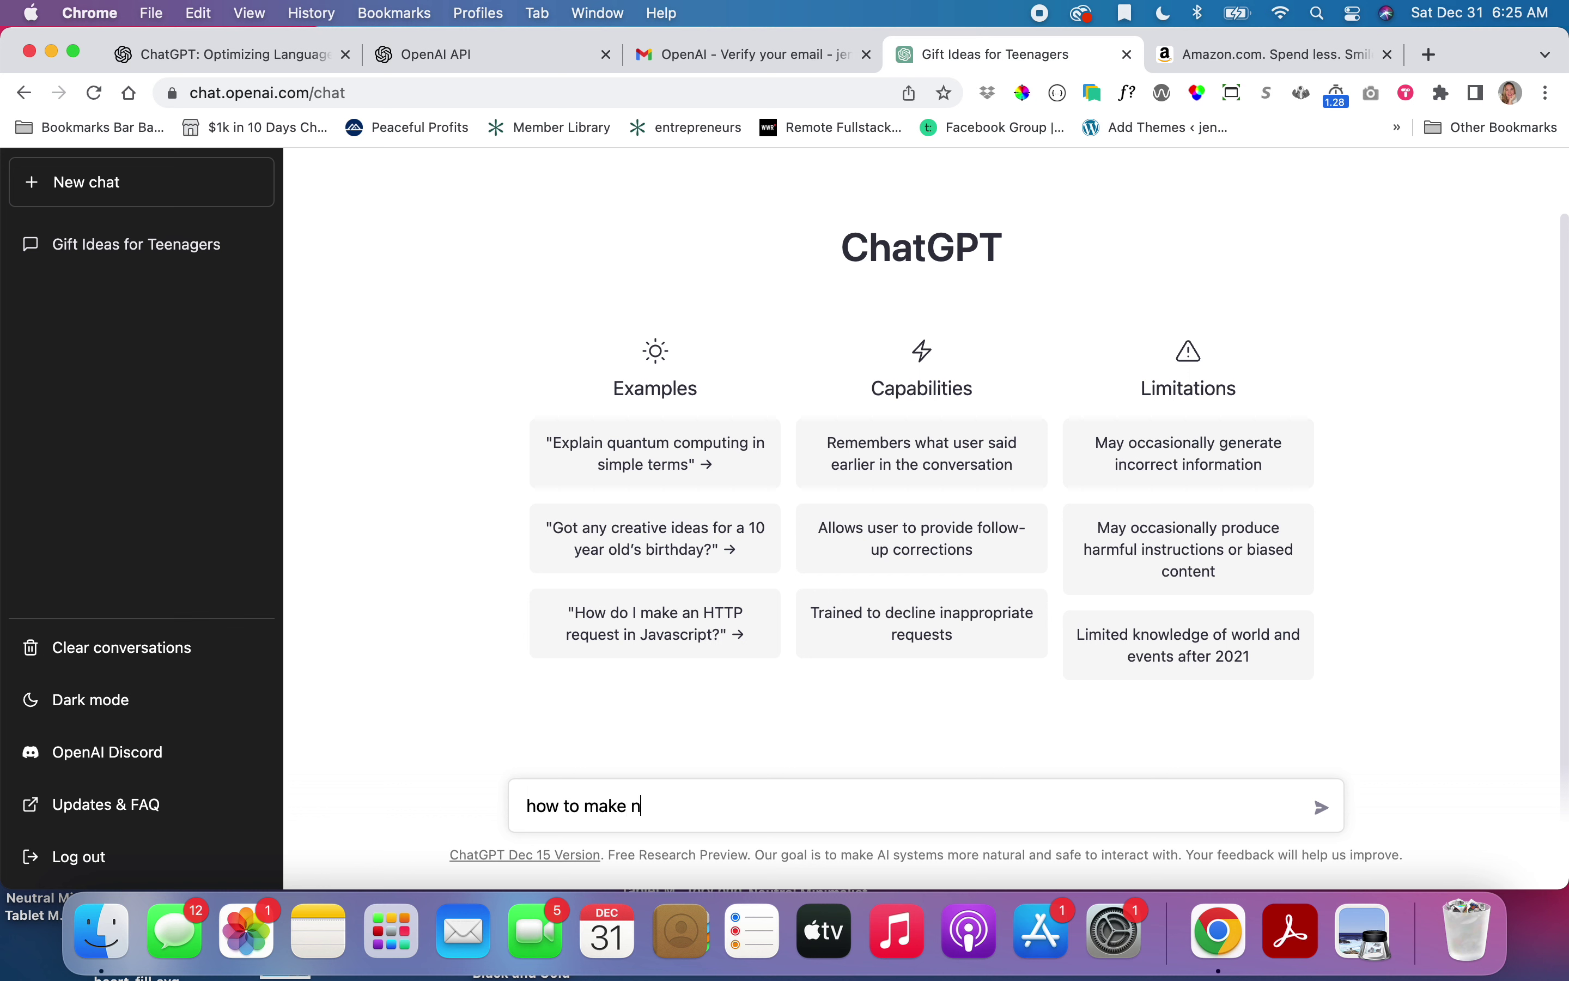
{"action": "type", "text": "year's goals"}
{"action": "key", "text": "Return"}
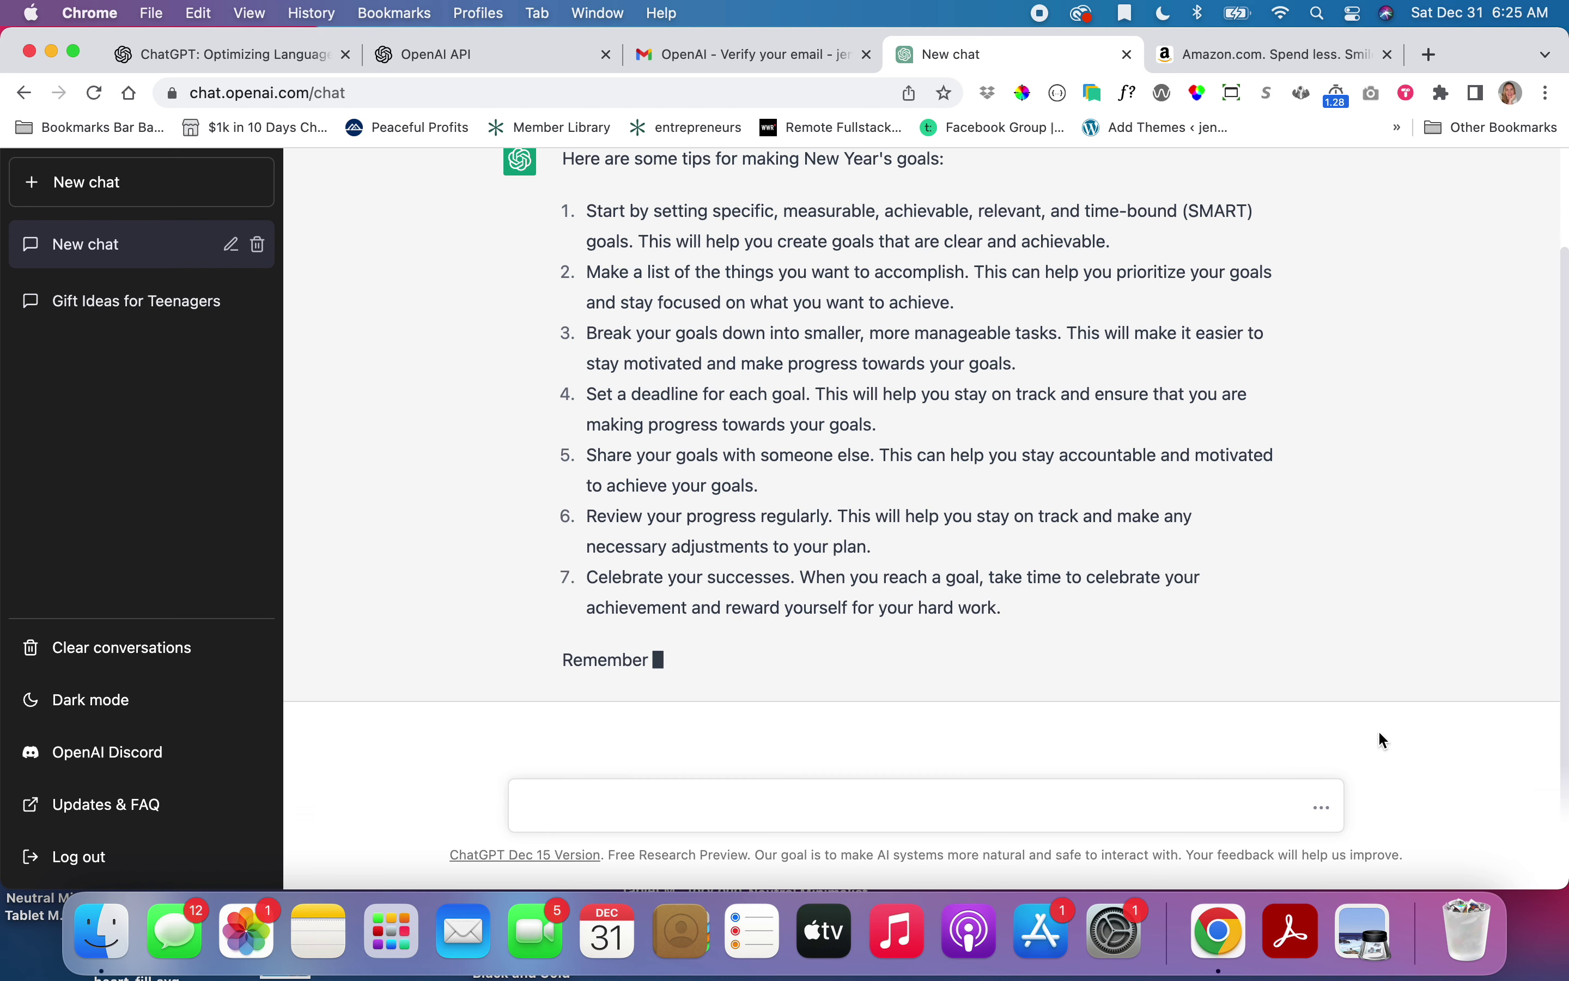
{"action": "scroll", "coordinate": [1264, 600], "scroll_direction": "up", "scroll_amount": 2}
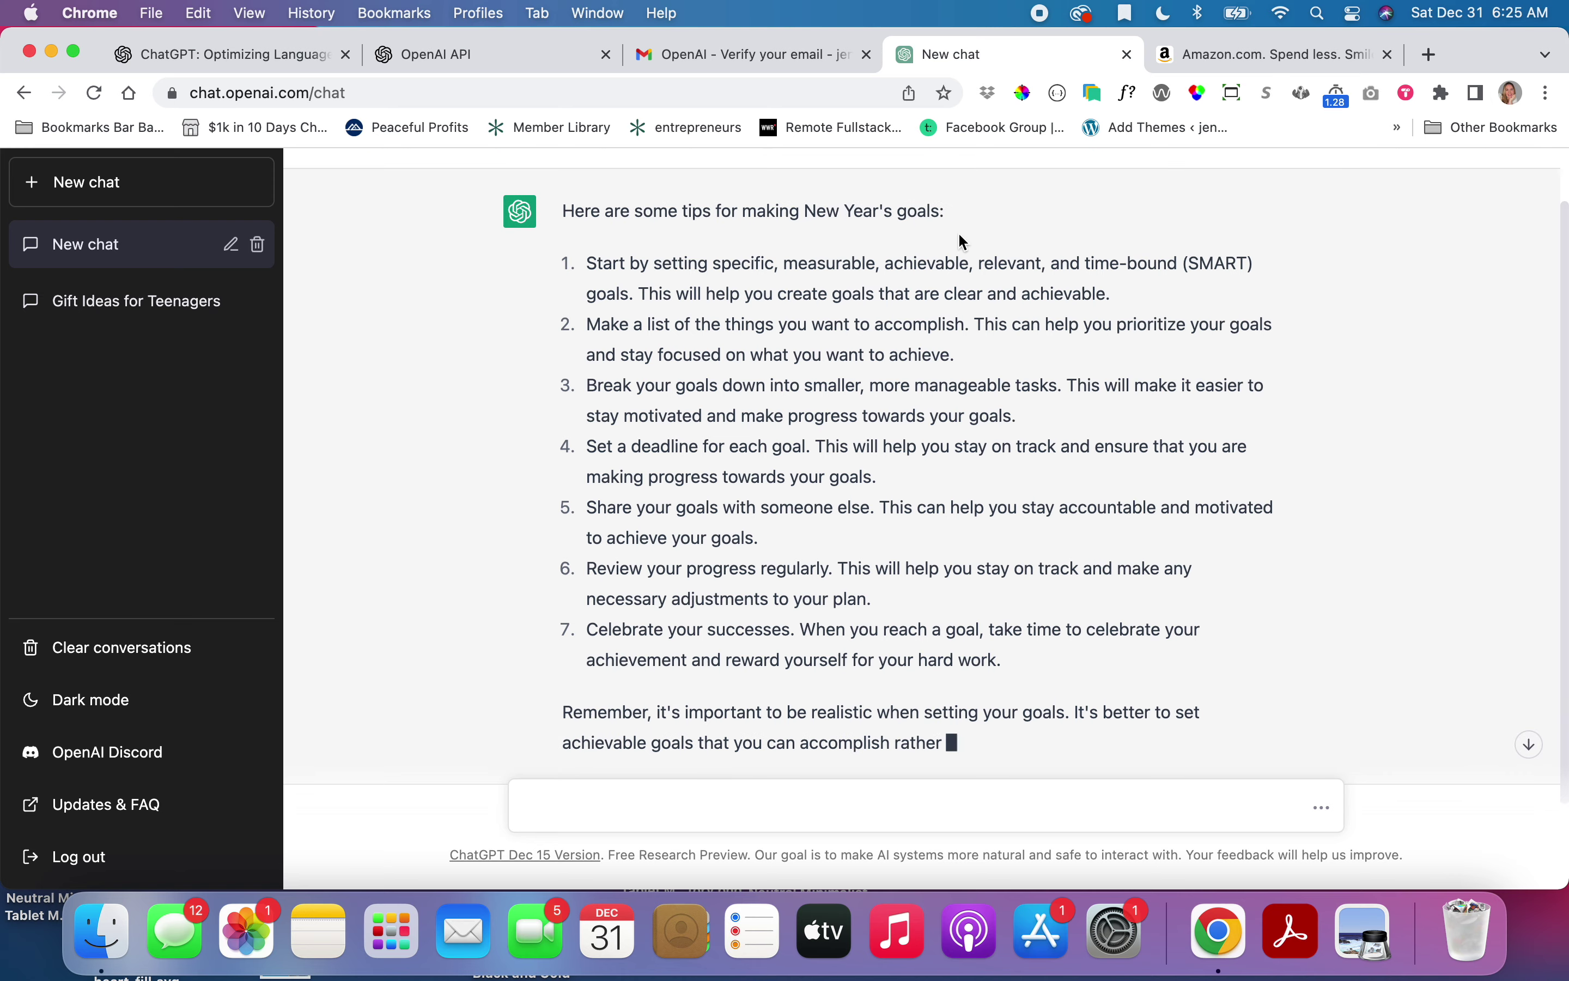
{"action": "scroll", "coordinate": [958, 624], "scroll_direction": "down", "scroll_amount": 3}
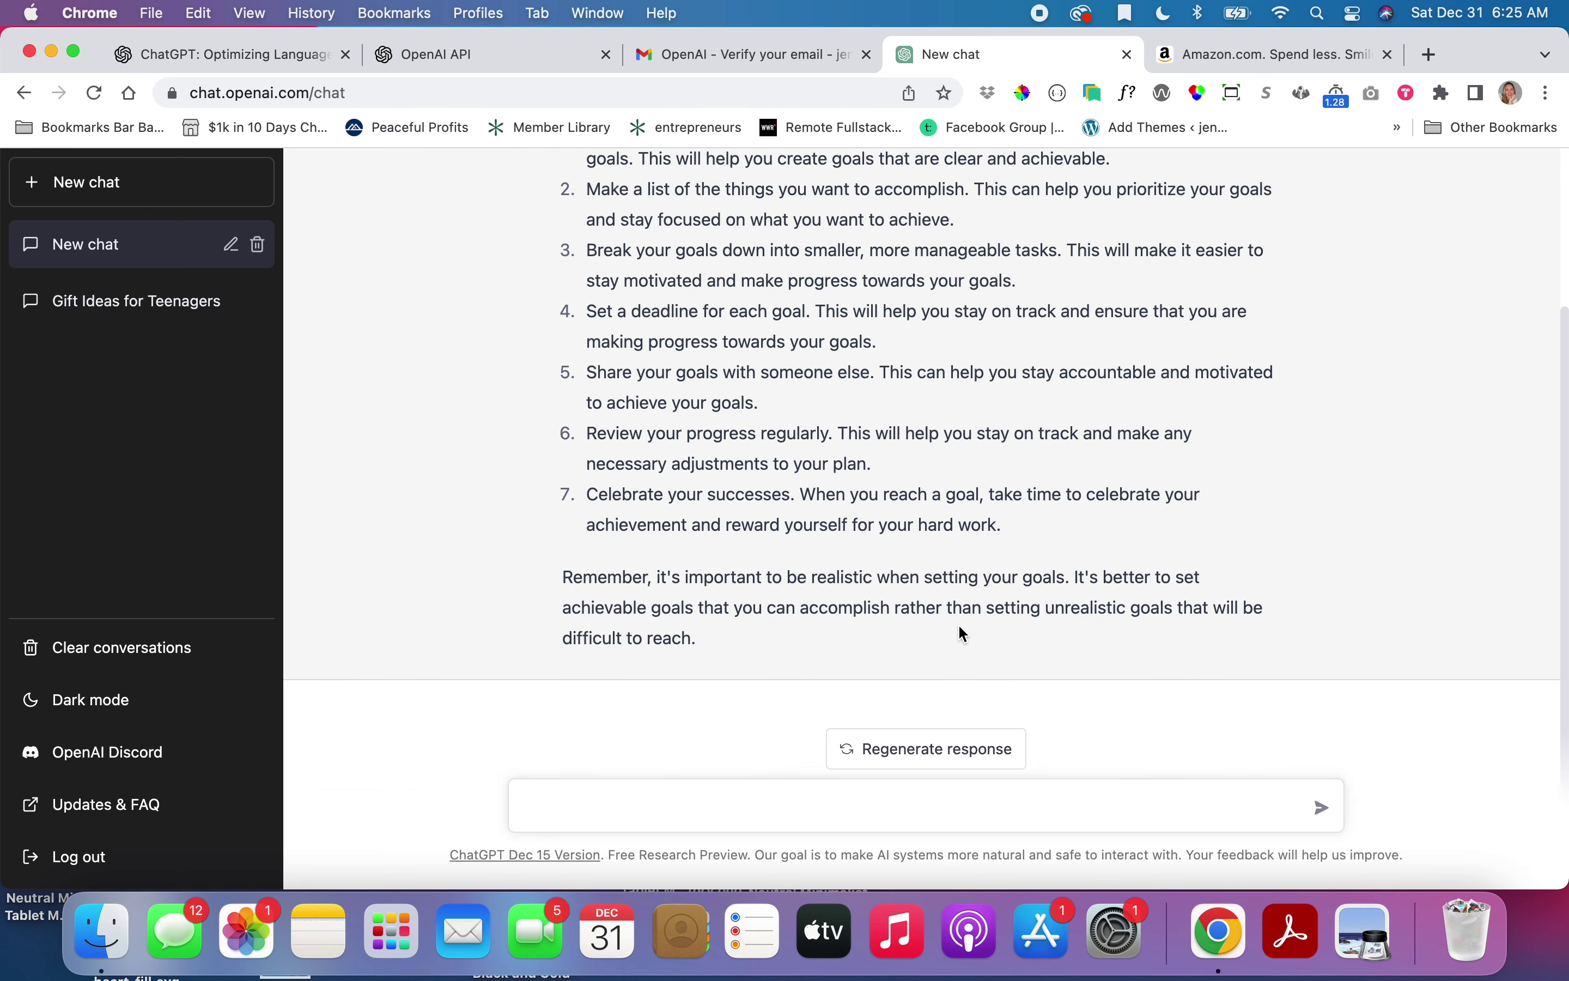
{"action": "scroll", "coordinate": [961, 639], "scroll_direction": "up", "scroll_amount": 4}
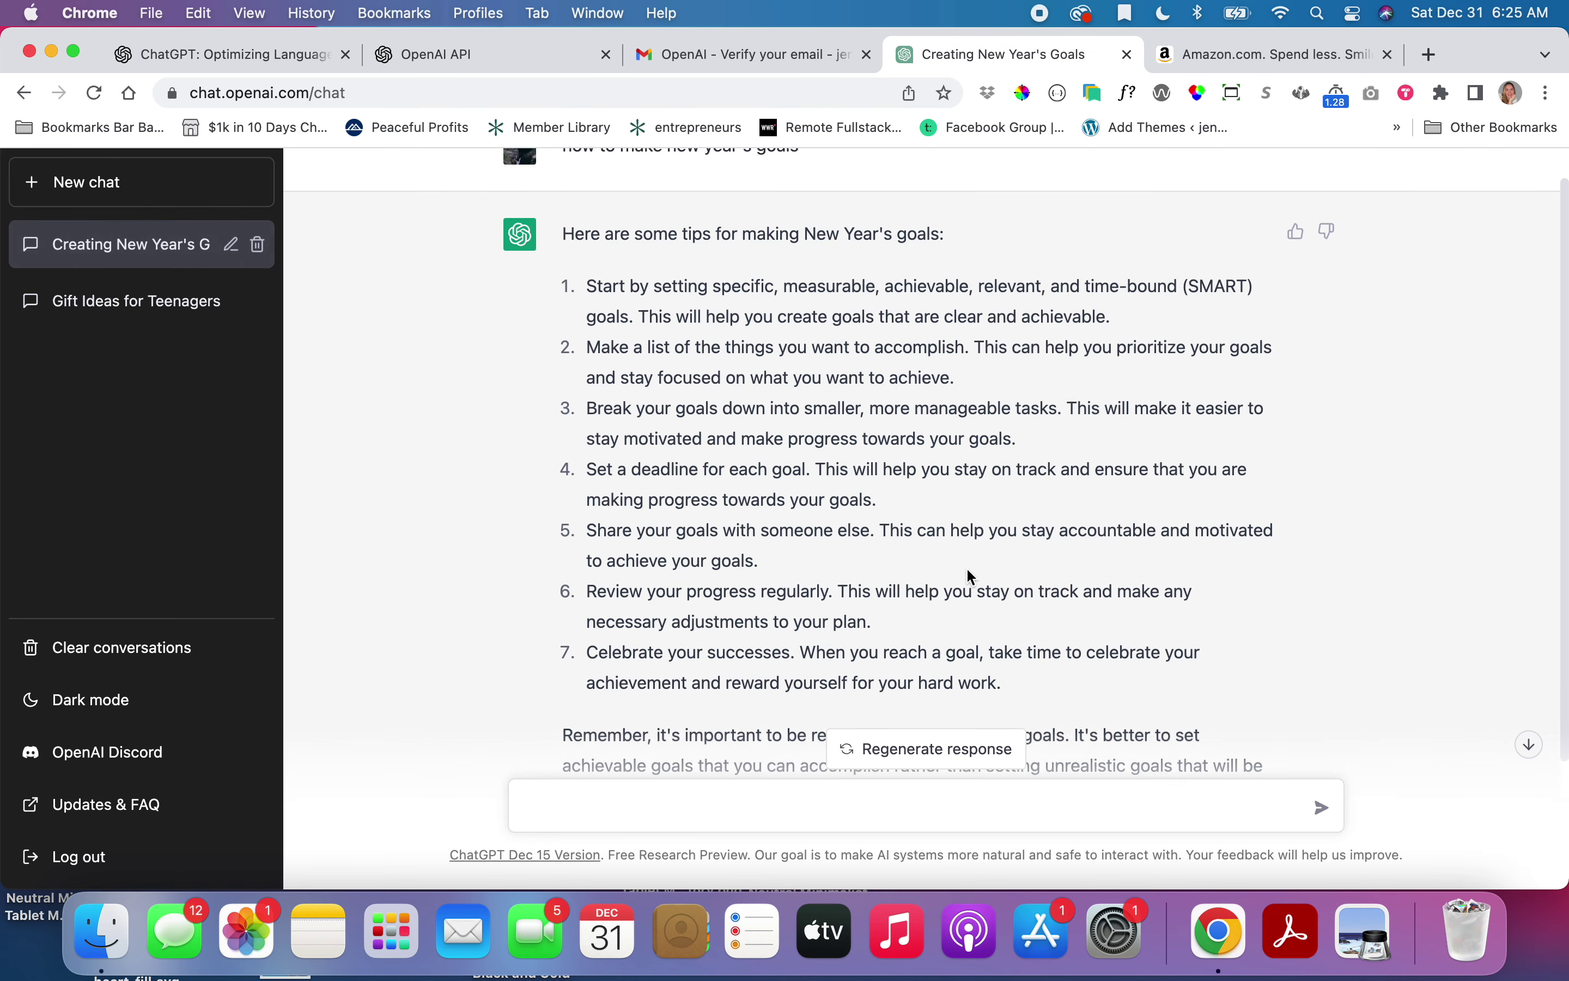
{"action": "scroll", "coordinate": [968, 570], "scroll_direction": "down", "scroll_amount": 1}
{"action": "scroll", "coordinate": [1030, 664], "scroll_direction": "down", "scroll_amount": 1}
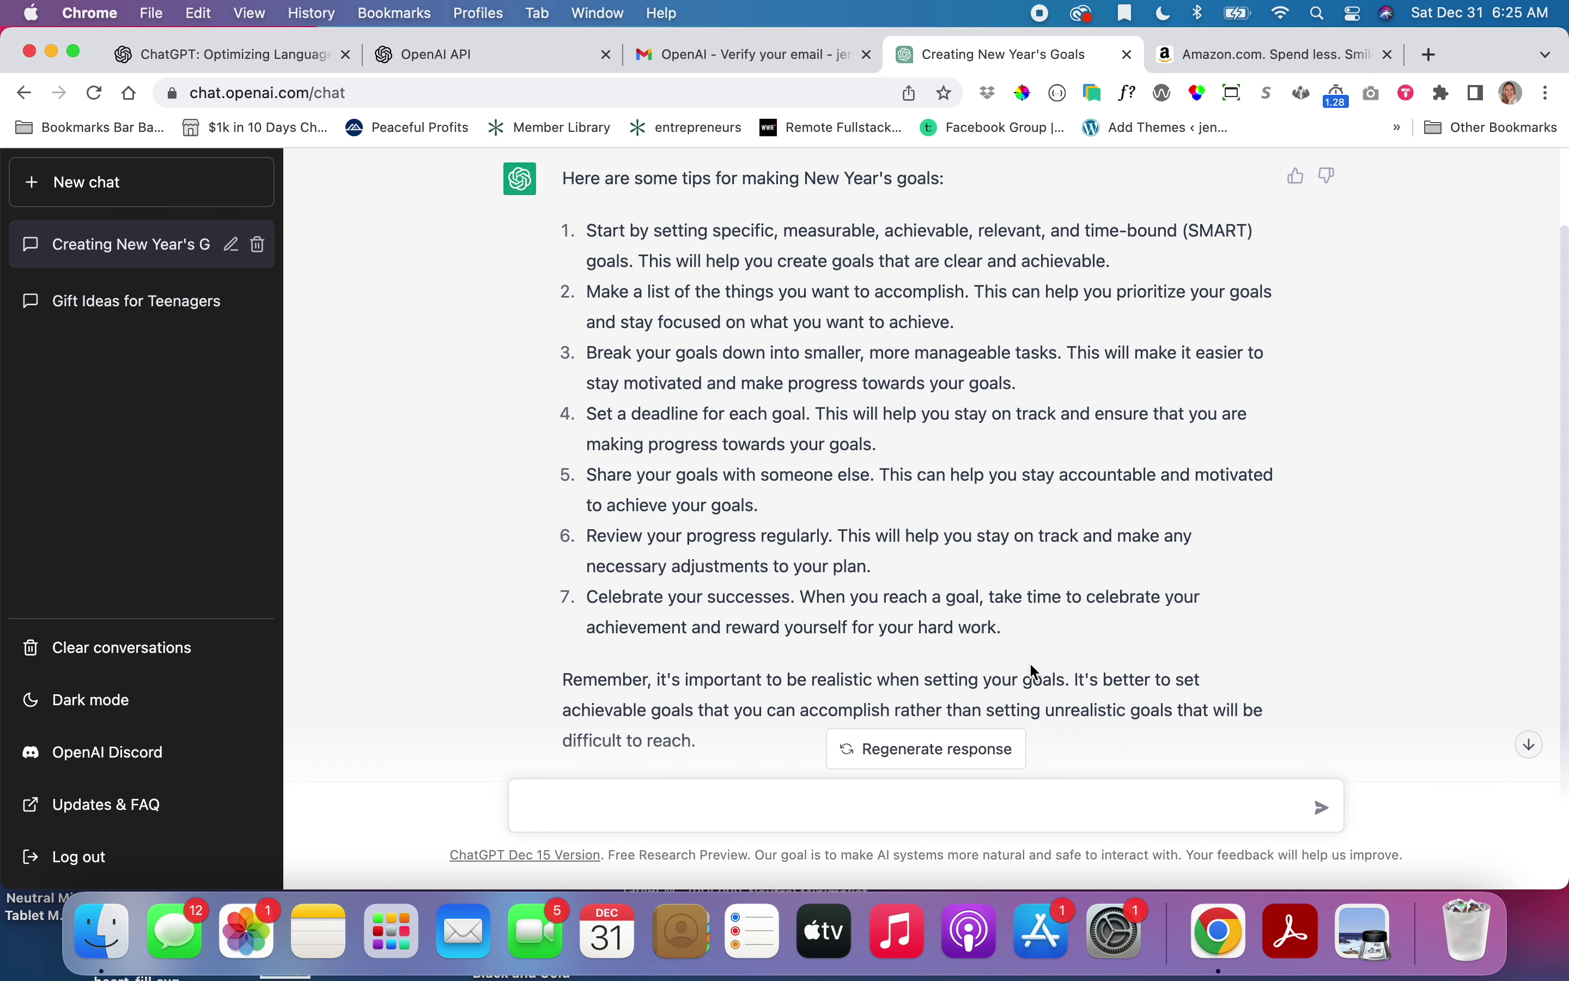
{"action": "scroll", "coordinate": [1111, 440], "scroll_direction": "up", "scroll_amount": 2}
{"action": "left_click", "coordinate": [1300, 226]}
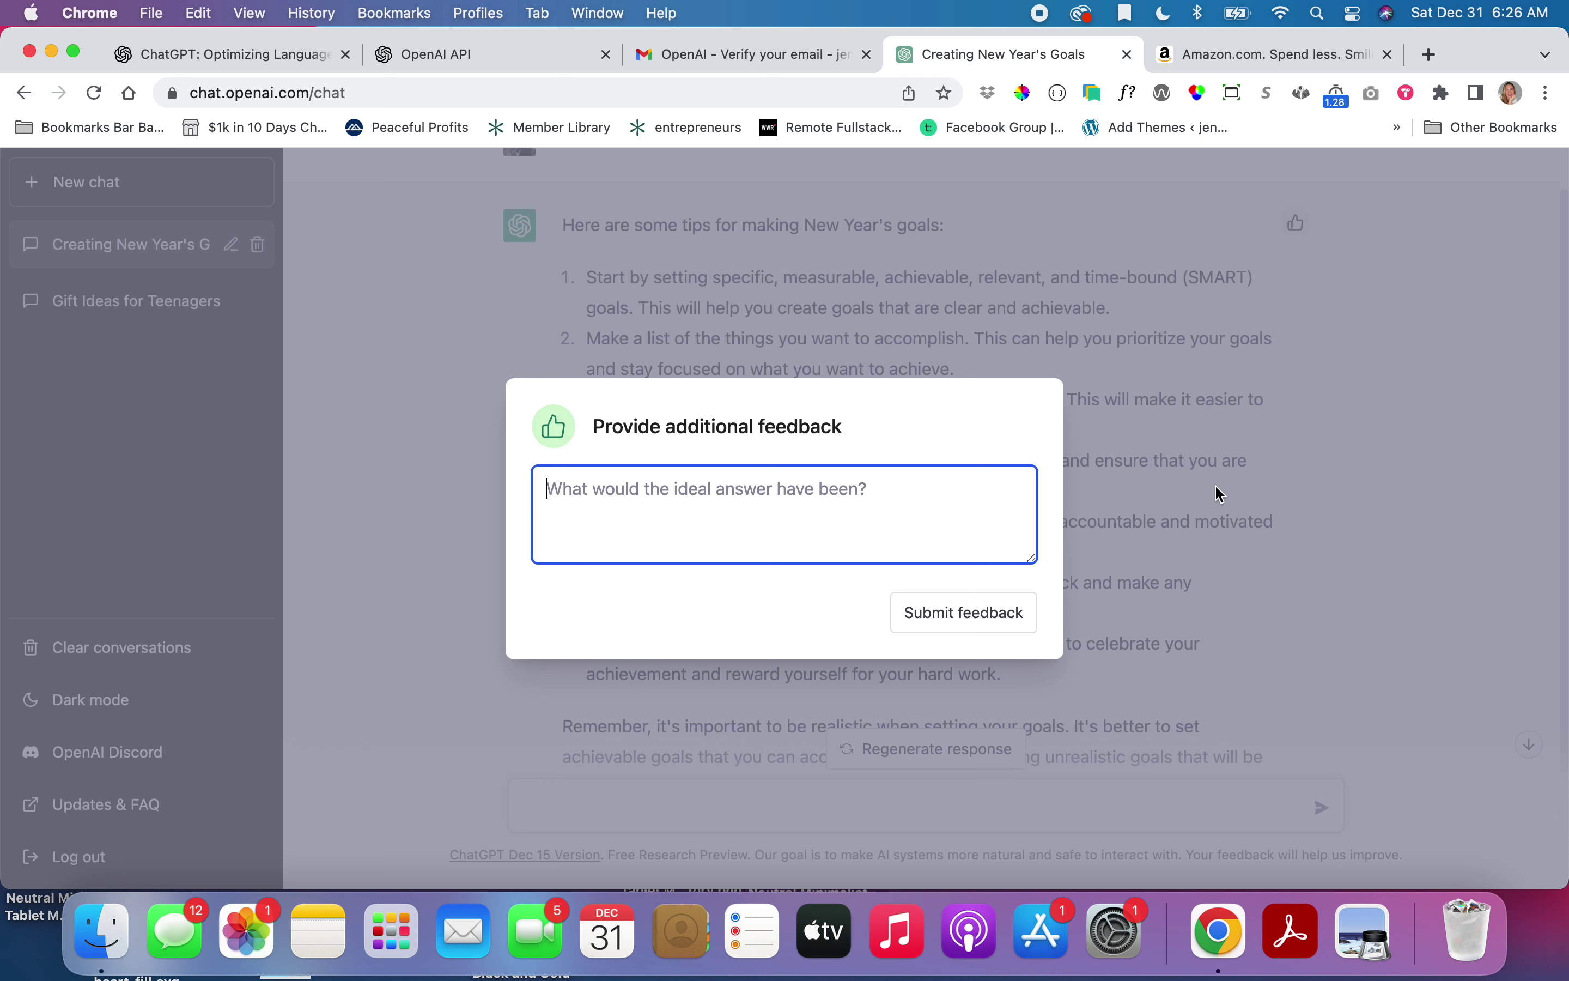
{"action": "left_click", "coordinate": [1102, 512]}
{"action": "scroll", "coordinate": [1106, 479], "scroll_direction": "down", "scroll_amount": 5}
{"action": "scroll", "coordinate": [1117, 545], "scroll_direction": "up", "scroll_amount": 2}
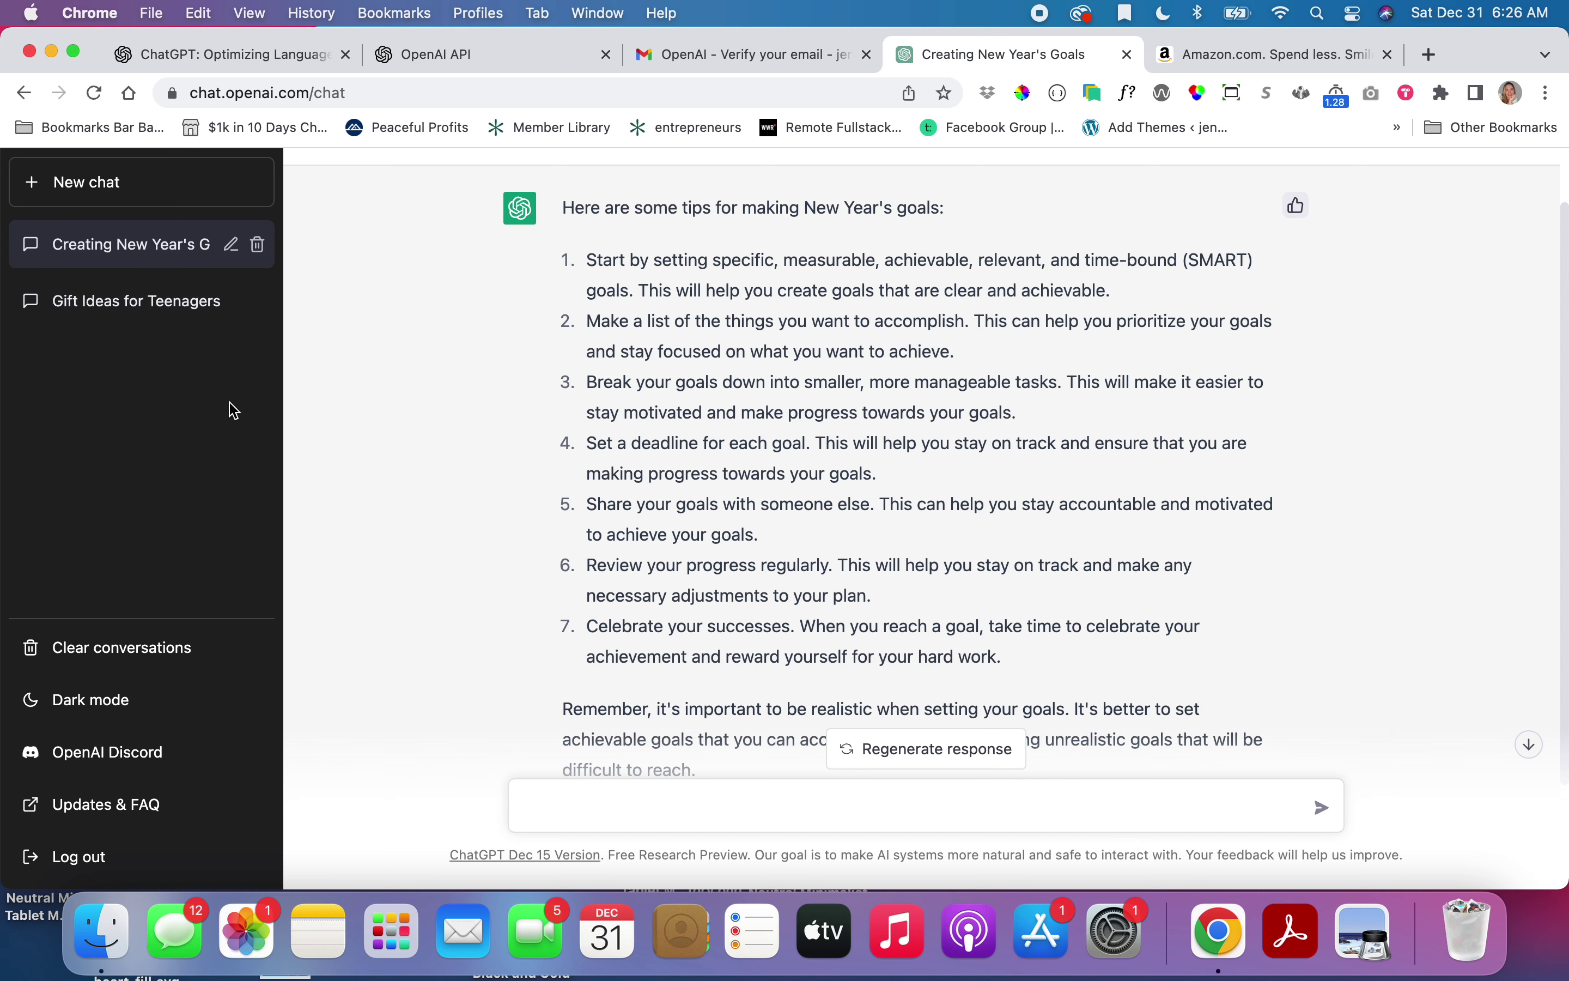
{"action": "scroll", "coordinate": [321, 392], "scroll_direction": "up", "scroll_amount": 1}
{"action": "scroll", "coordinate": [318, 388], "scroll_direction": "up", "scroll_amount": 1}
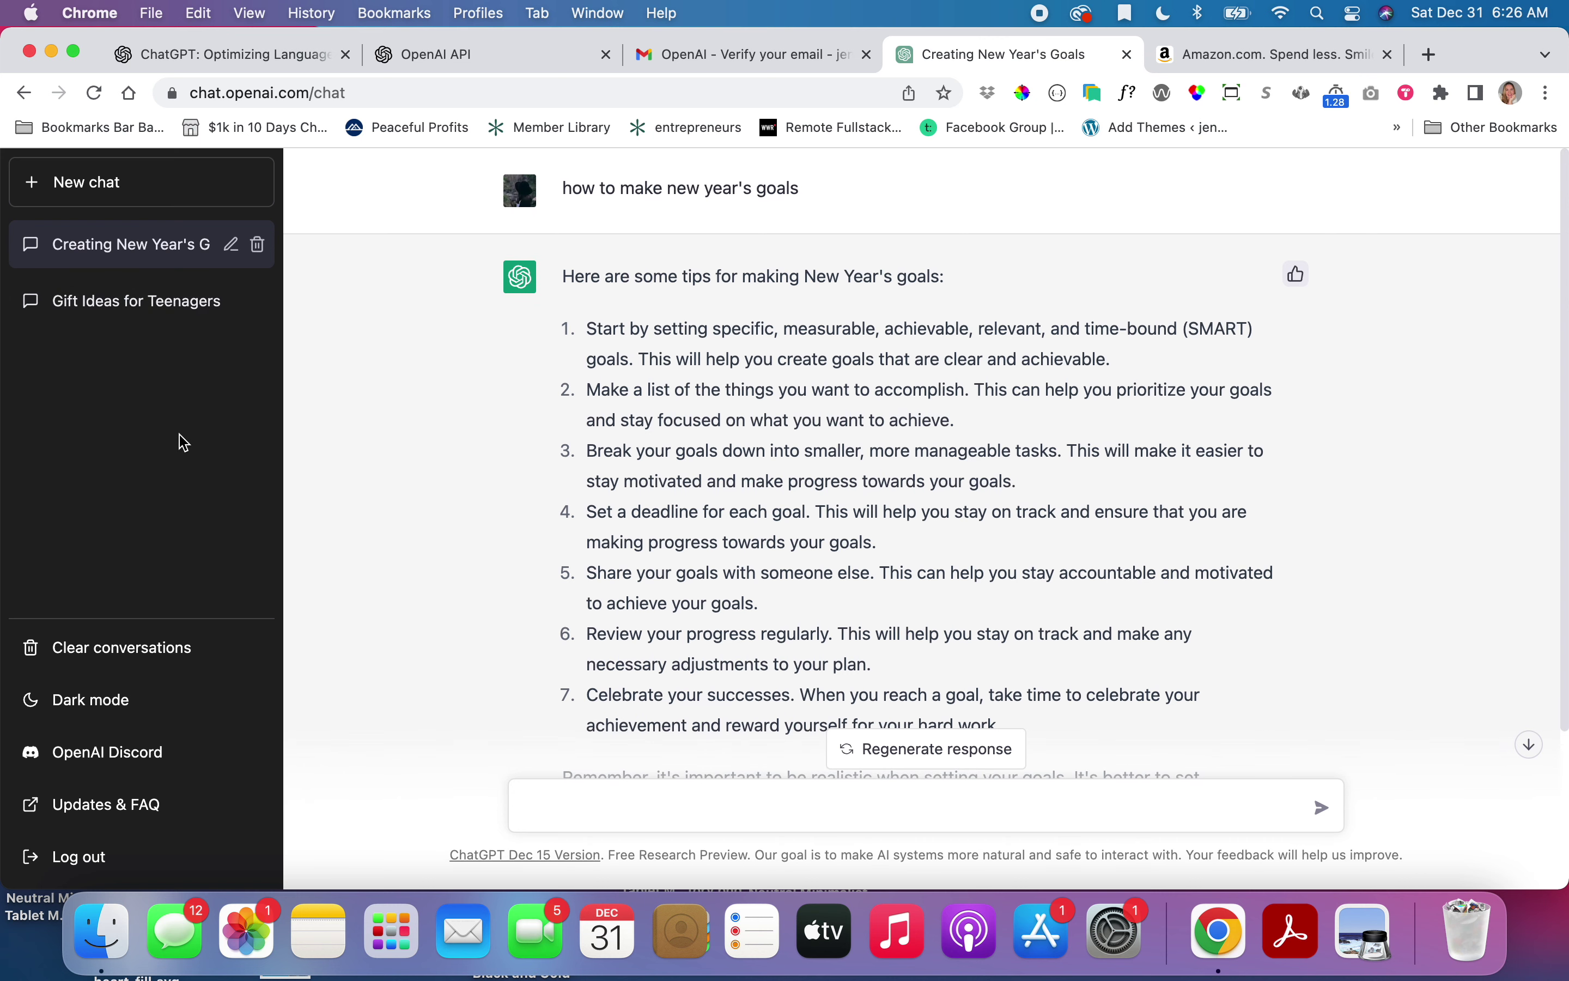
{"action": "scroll", "coordinate": [457, 531], "scroll_direction": "down", "scroll_amount": 3}
{"action": "scroll", "coordinate": [457, 558], "scroll_direction": "up", "scroll_amount": 3}
{"action": "scroll", "coordinate": [414, 507], "scroll_direction": "down", "scroll_amount": 3}
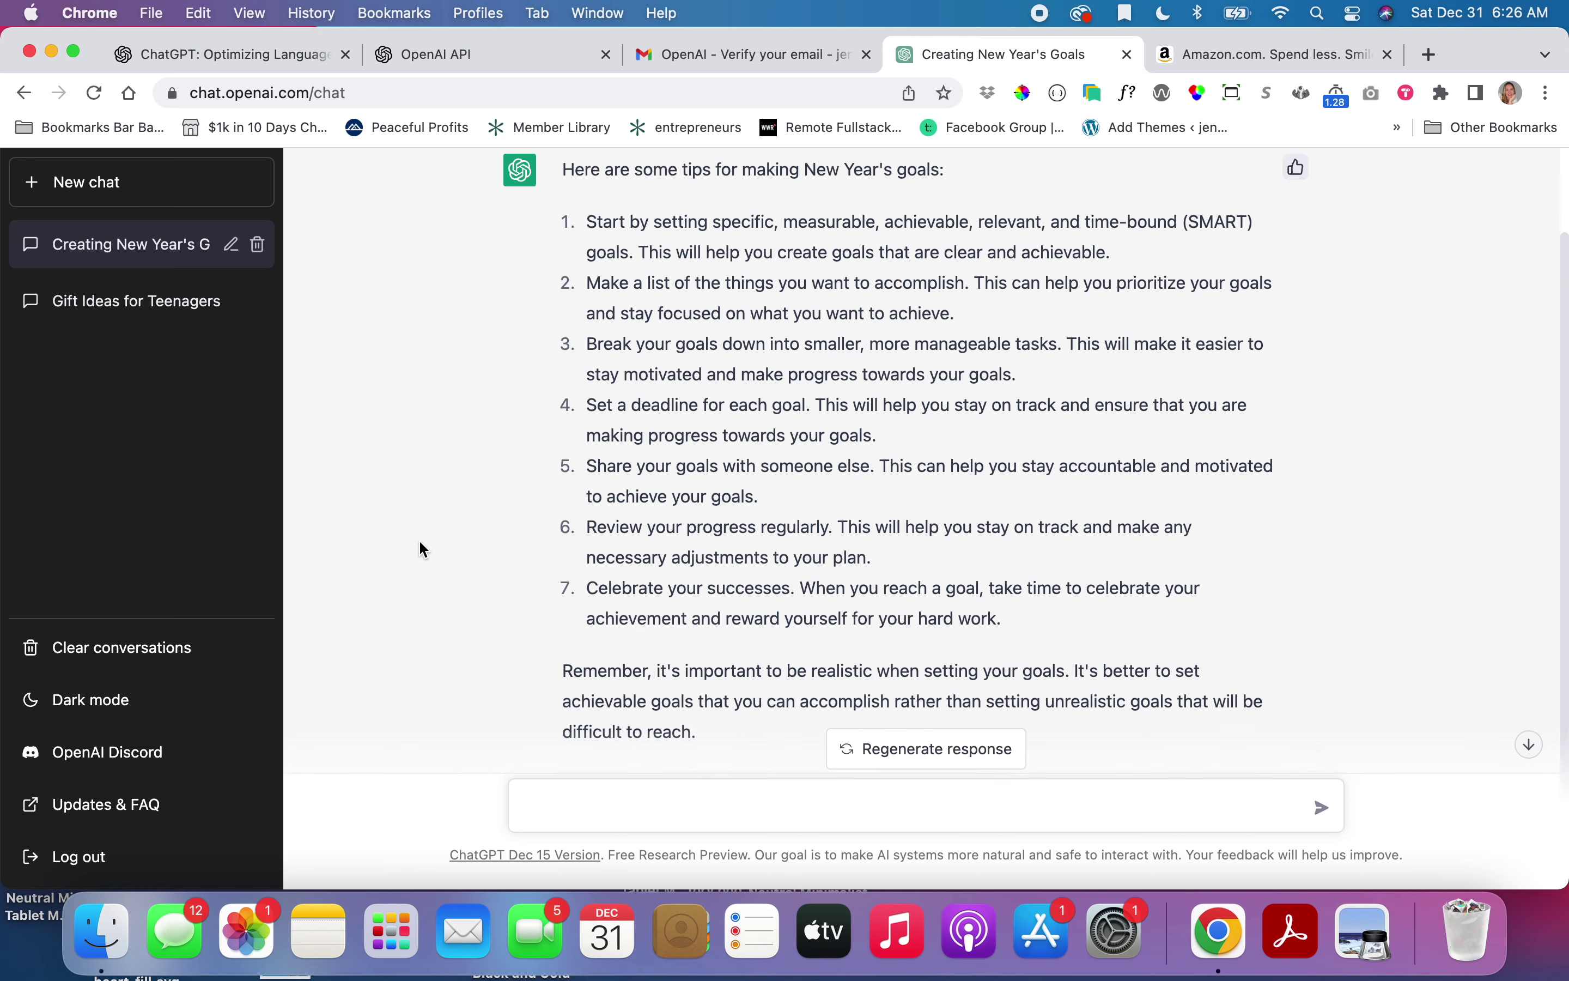
{"action": "scroll", "coordinate": [410, 492], "scroll_direction": "up", "scroll_amount": 3}
{"action": "scroll", "coordinate": [410, 459], "scroll_direction": "down", "scroll_amount": 3}
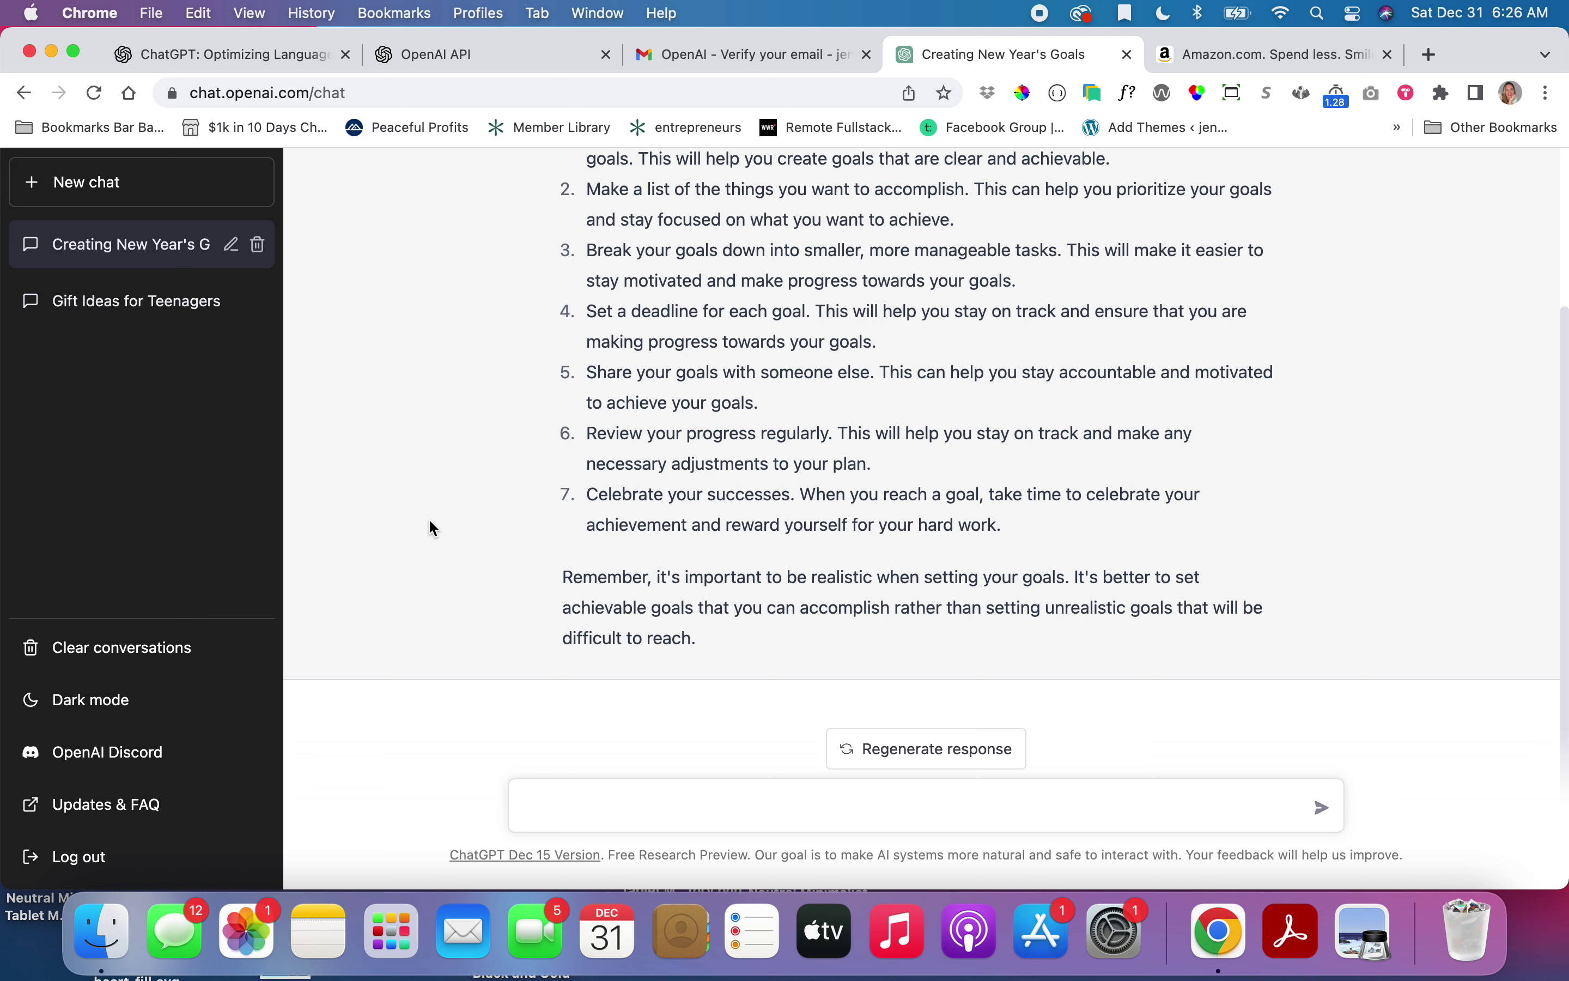
{"action": "scroll", "coordinate": [429, 522], "scroll_direction": "up", "scroll_amount": 3}
{"action": "scroll", "coordinate": [428, 505], "scroll_direction": "down", "scroll_amount": 1}
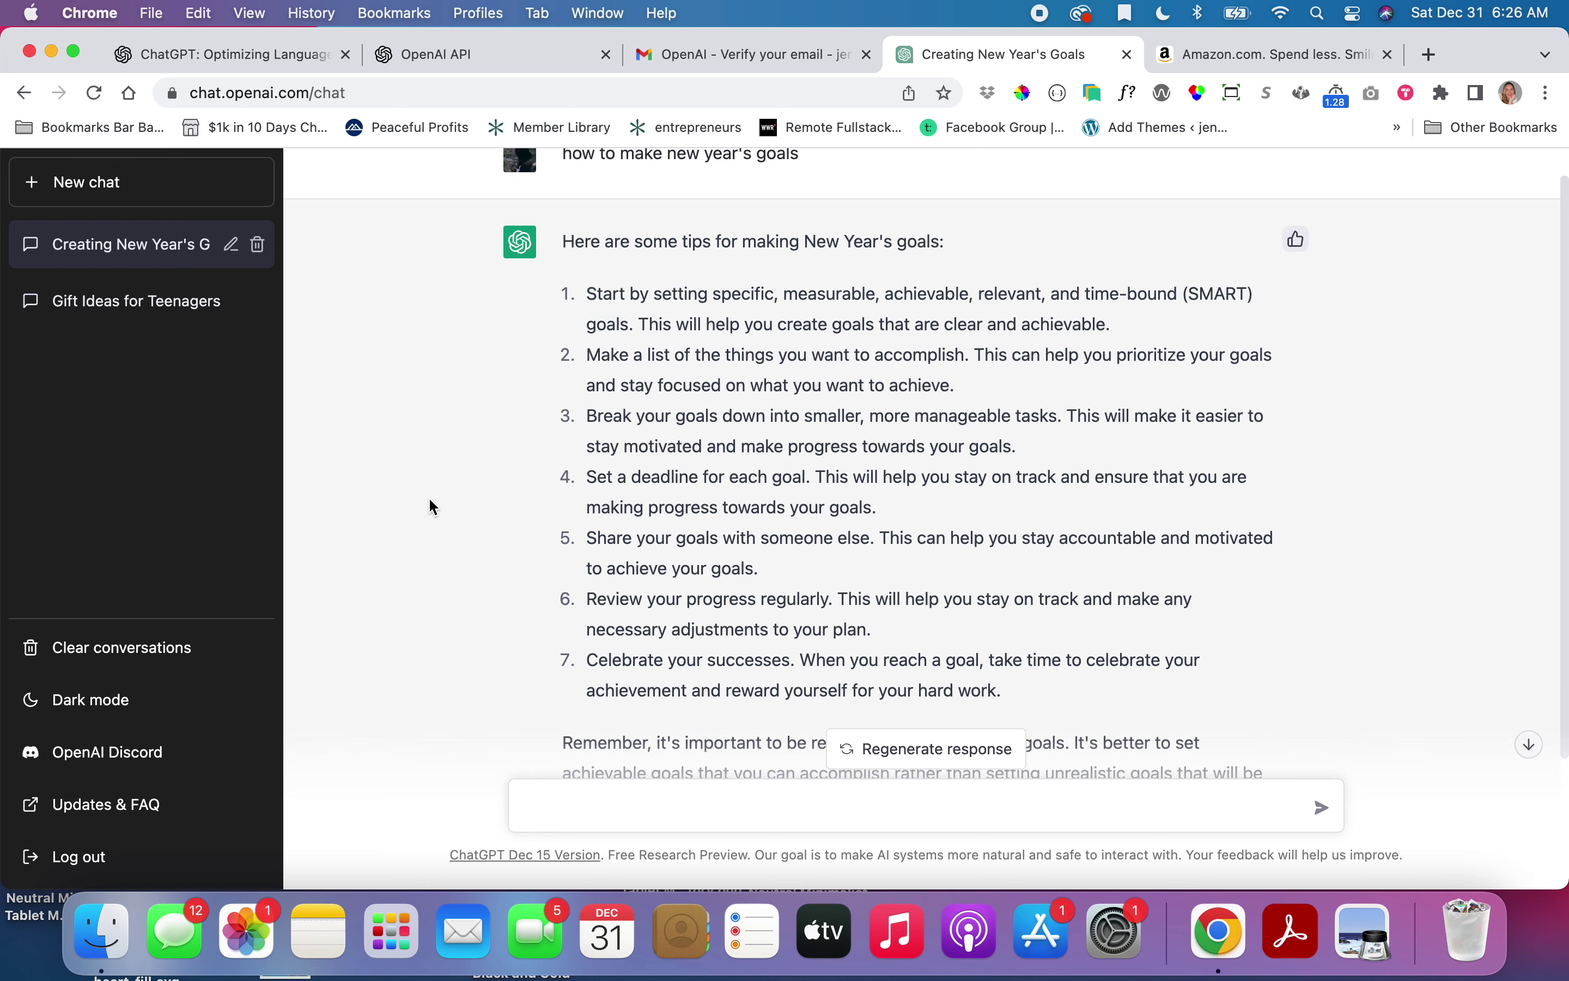
{"action": "scroll", "coordinate": [428, 497], "scroll_direction": "up", "scroll_amount": 1}
{"action": "scroll", "coordinate": [431, 526], "scroll_direction": "down", "scroll_amount": 3}
{"action": "scroll", "coordinate": [437, 569], "scroll_direction": "up", "scroll_amount": 3}
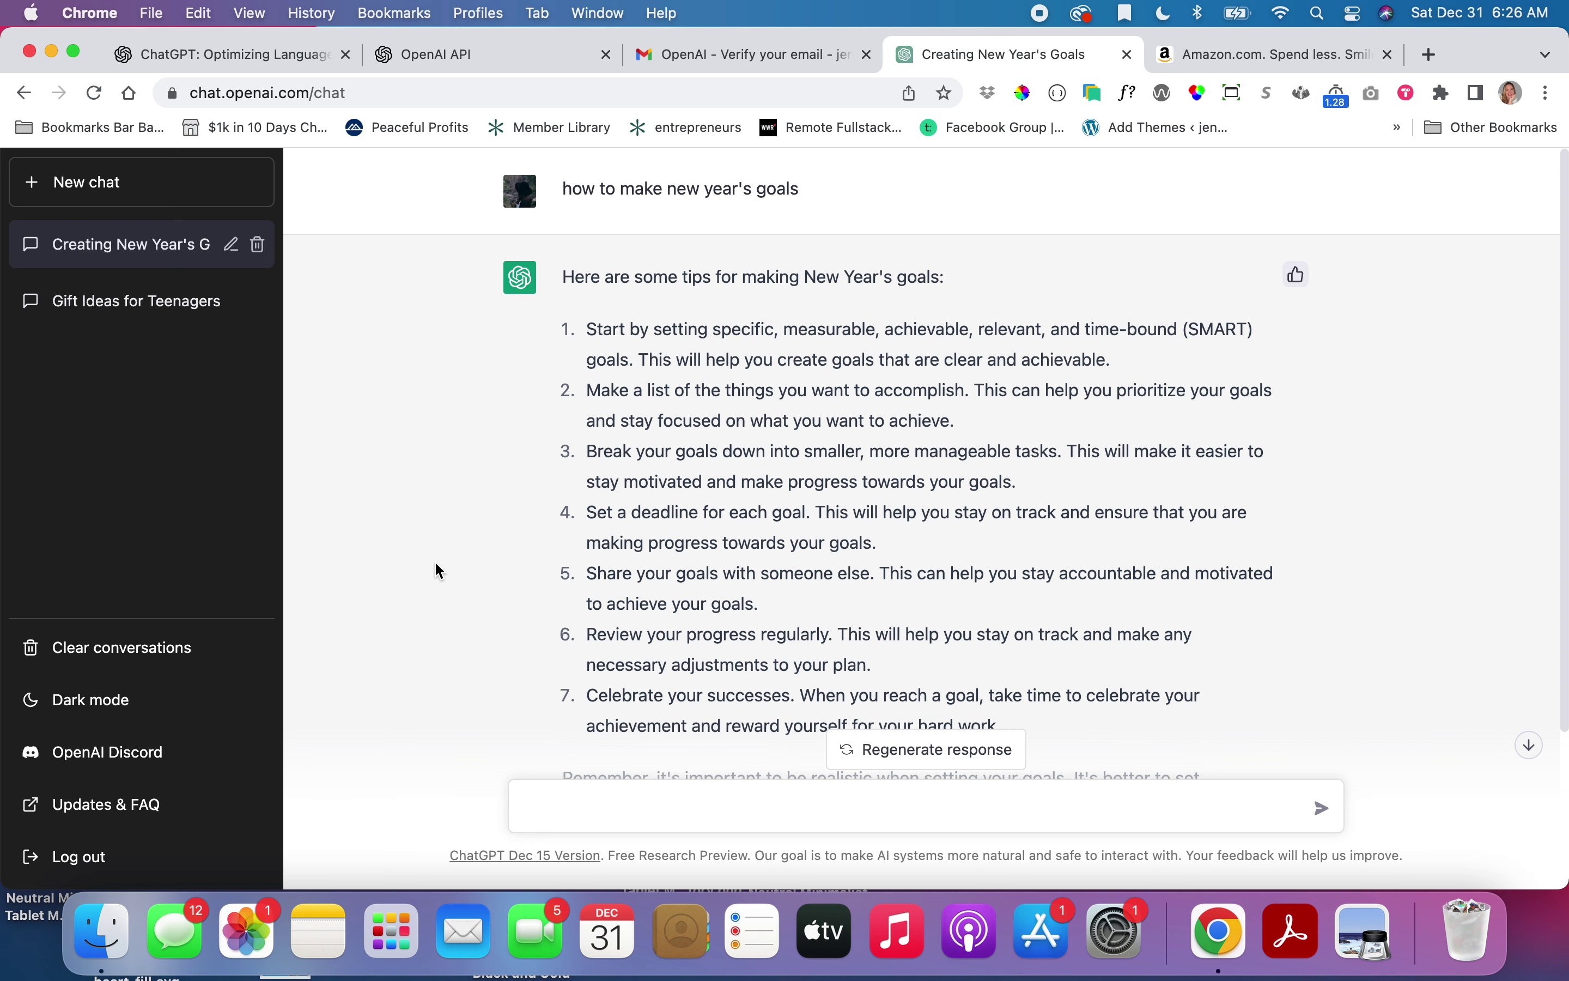
{"action": "scroll", "coordinate": [1050, 558], "scroll_direction": "down", "scroll_amount": 1}
{"action": "scroll", "coordinate": [1055, 556], "scroll_direction": "down", "scroll_amount": 3}
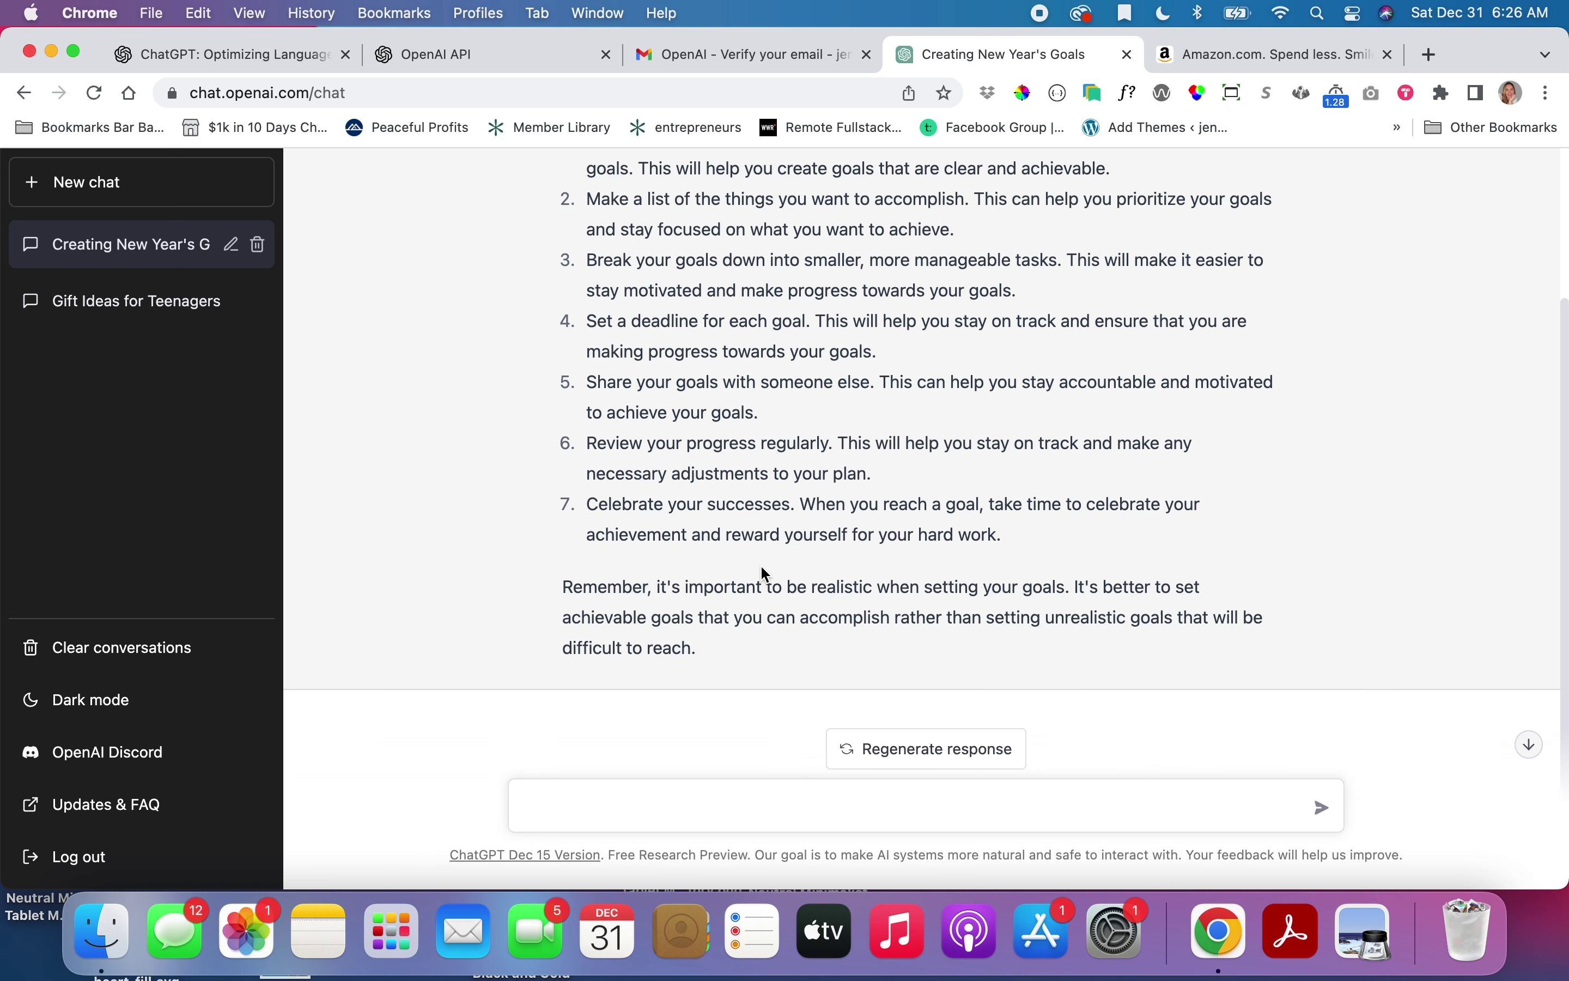
{"action": "scroll", "coordinate": [721, 560], "scroll_direction": "up", "scroll_amount": 3}
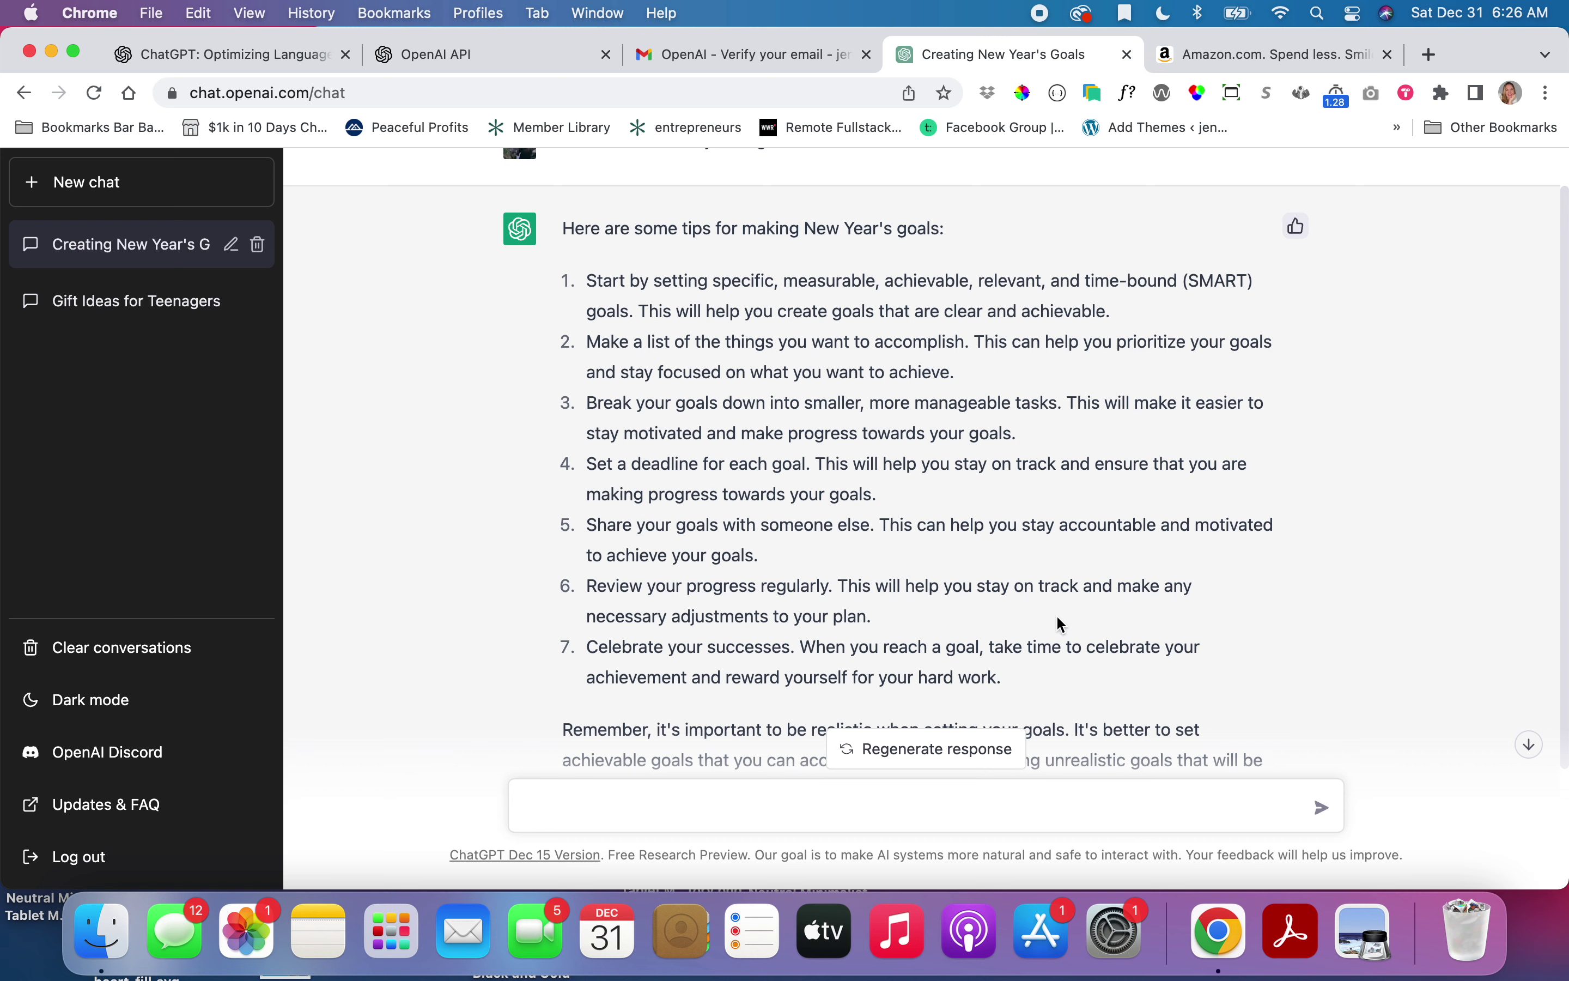
{"action": "scroll", "coordinate": [1055, 603], "scroll_direction": "up", "scroll_amount": 1}
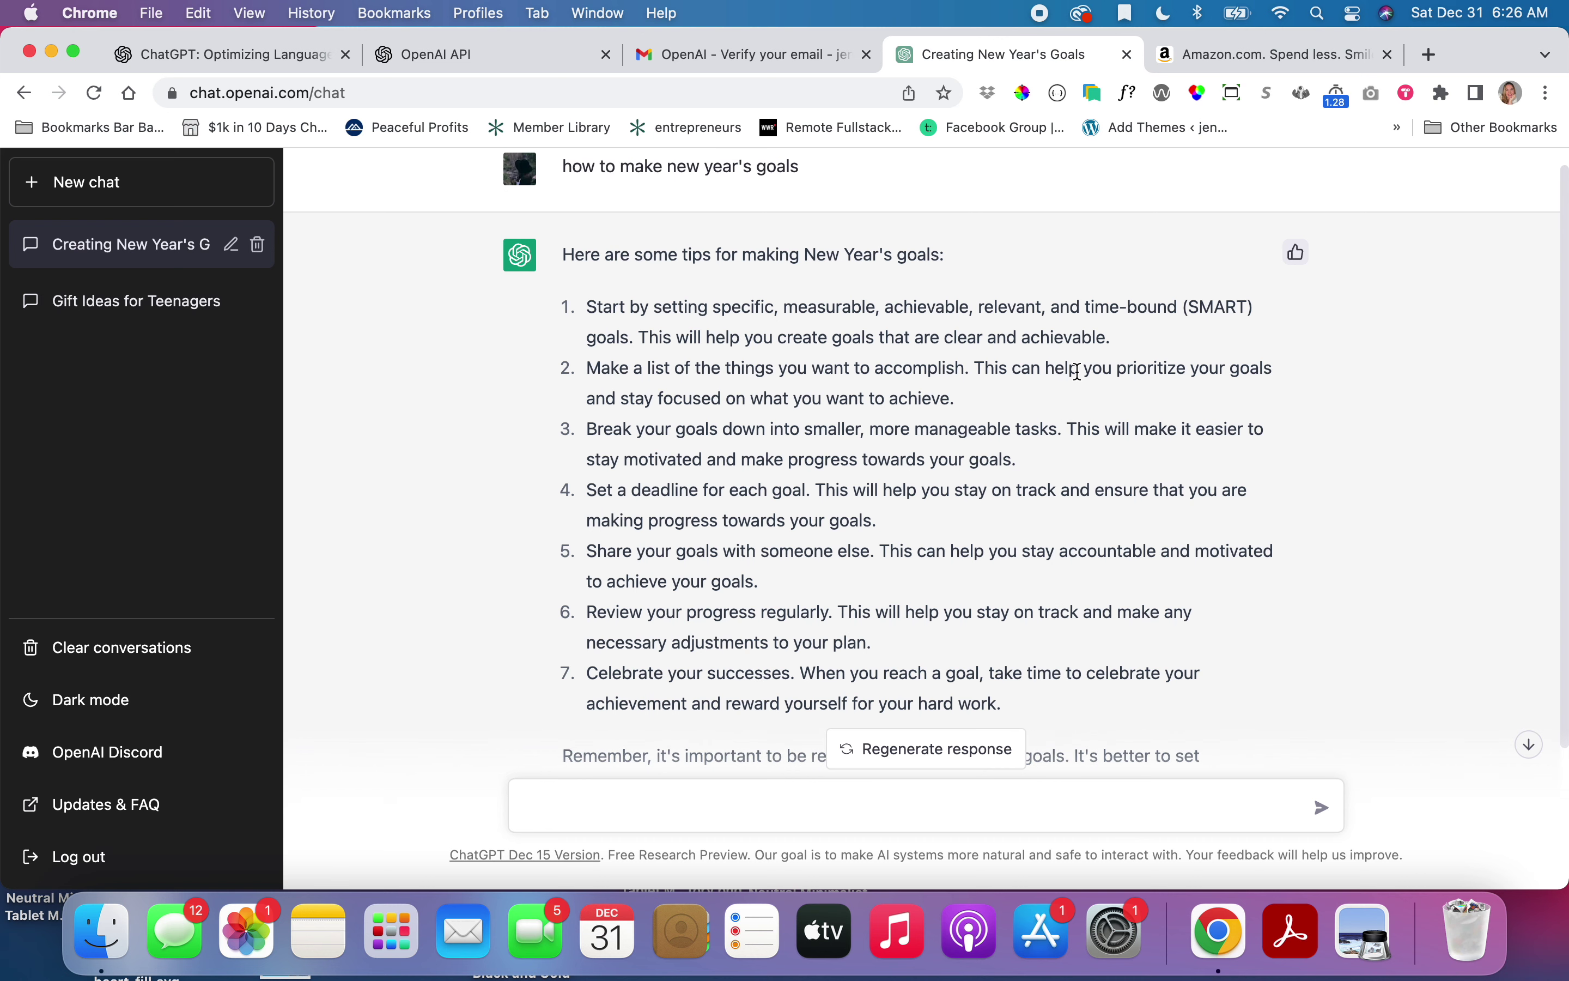
{"action": "scroll", "coordinate": [998, 445], "scroll_direction": "down", "scroll_amount": 3}
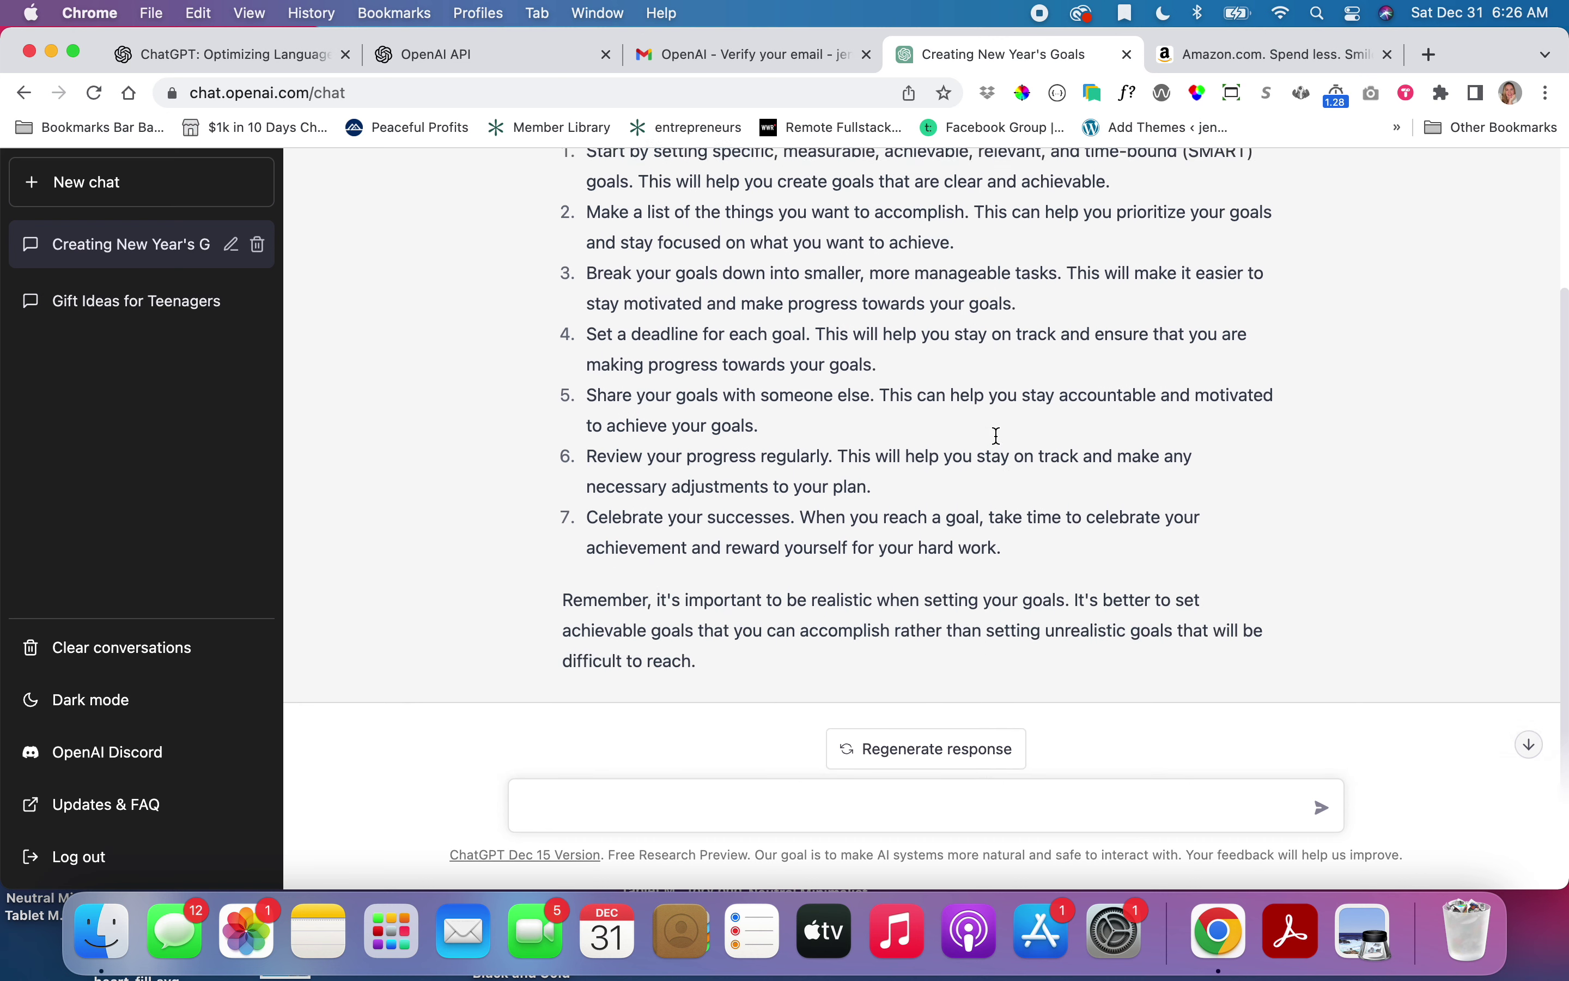
{"action": "scroll", "coordinate": [1002, 408], "scroll_direction": "up", "scroll_amount": 4}
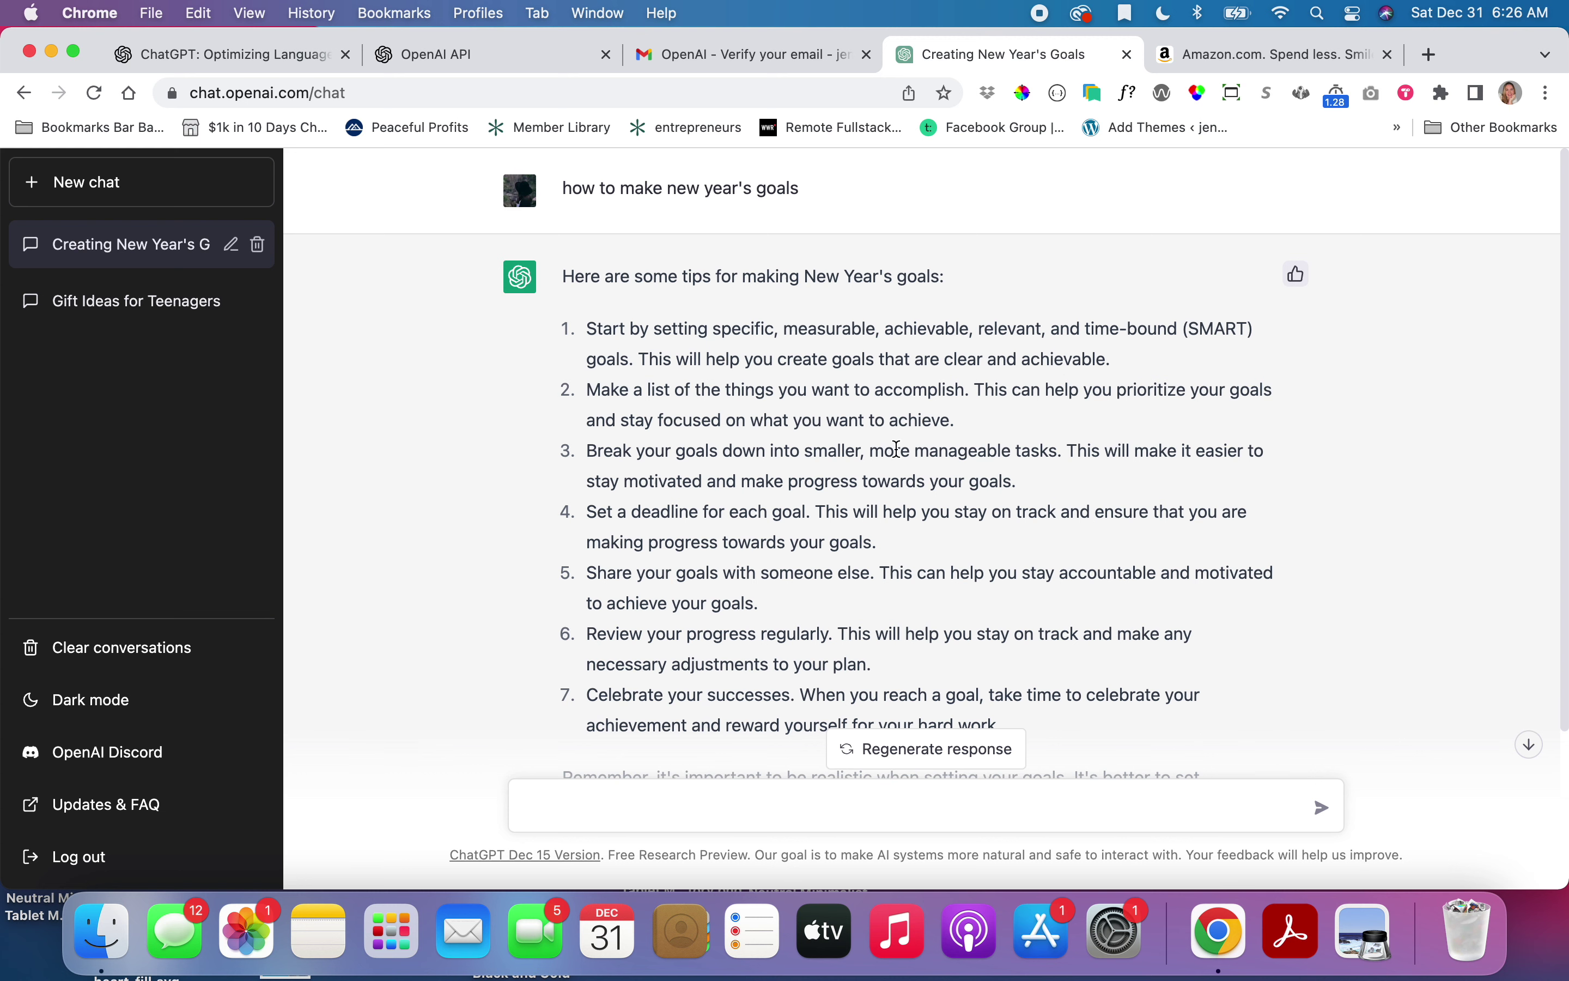
{"action": "scroll", "coordinate": [874, 456], "scroll_direction": "down", "scroll_amount": 1}
{"action": "scroll", "coordinate": [873, 460], "scroll_direction": "up", "scroll_amount": 1}
{"action": "scroll", "coordinate": [758, 503], "scroll_direction": "down", "scroll_amount": 3}
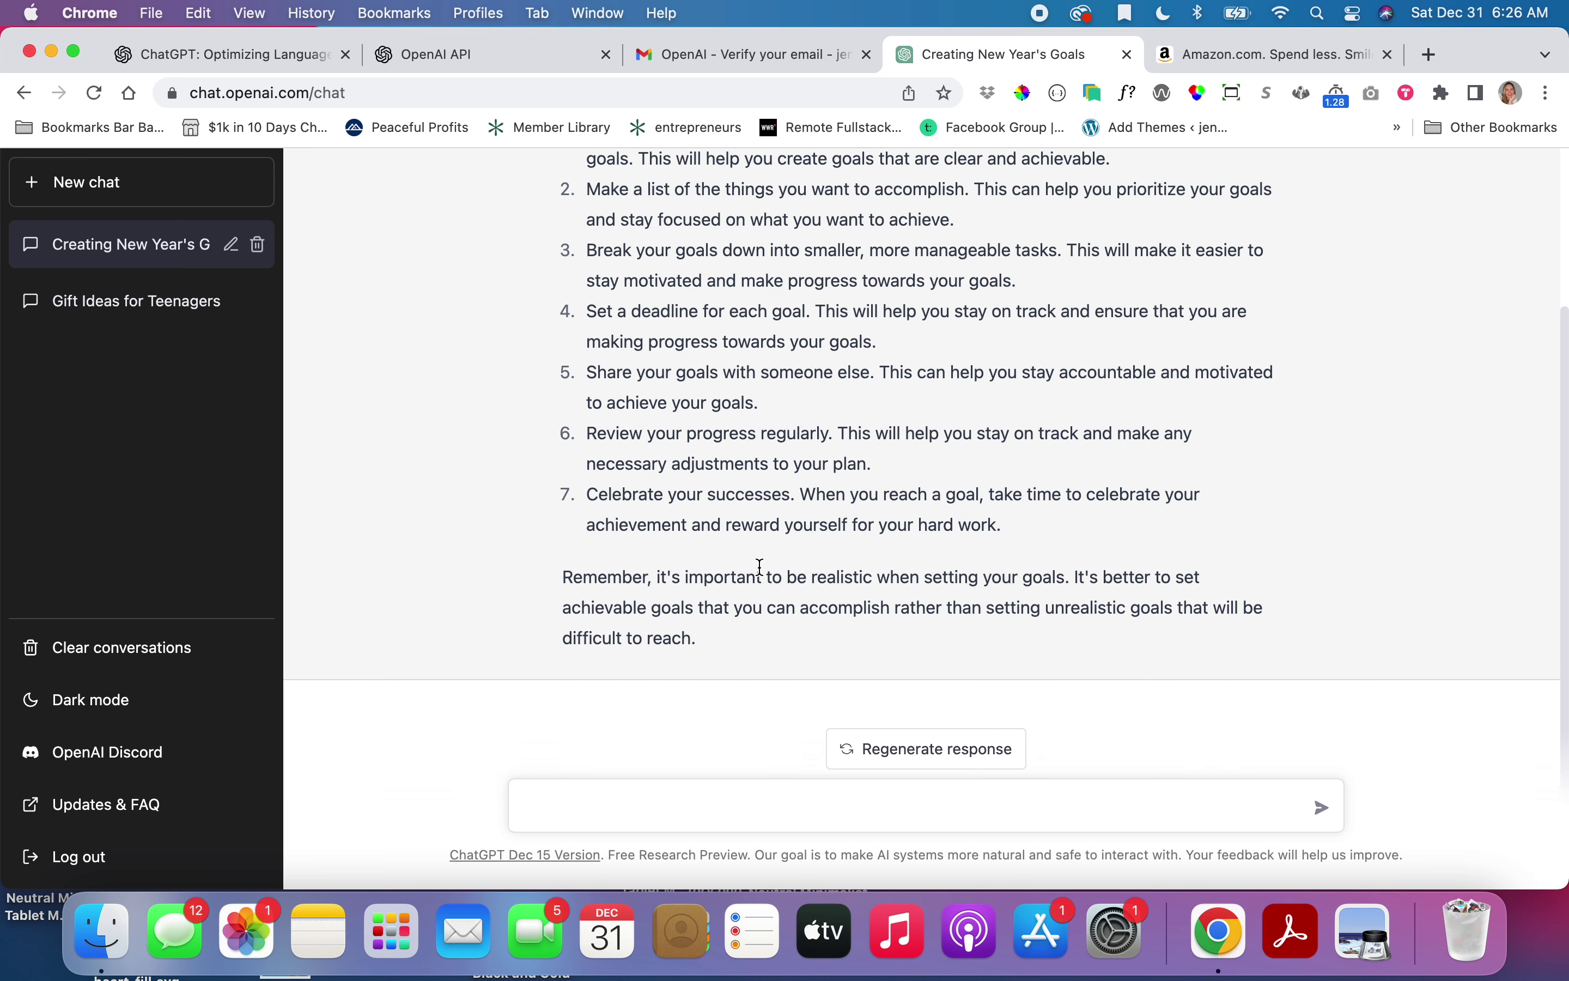
{"action": "scroll", "coordinate": [757, 496], "scroll_direction": "up", "scroll_amount": 2}
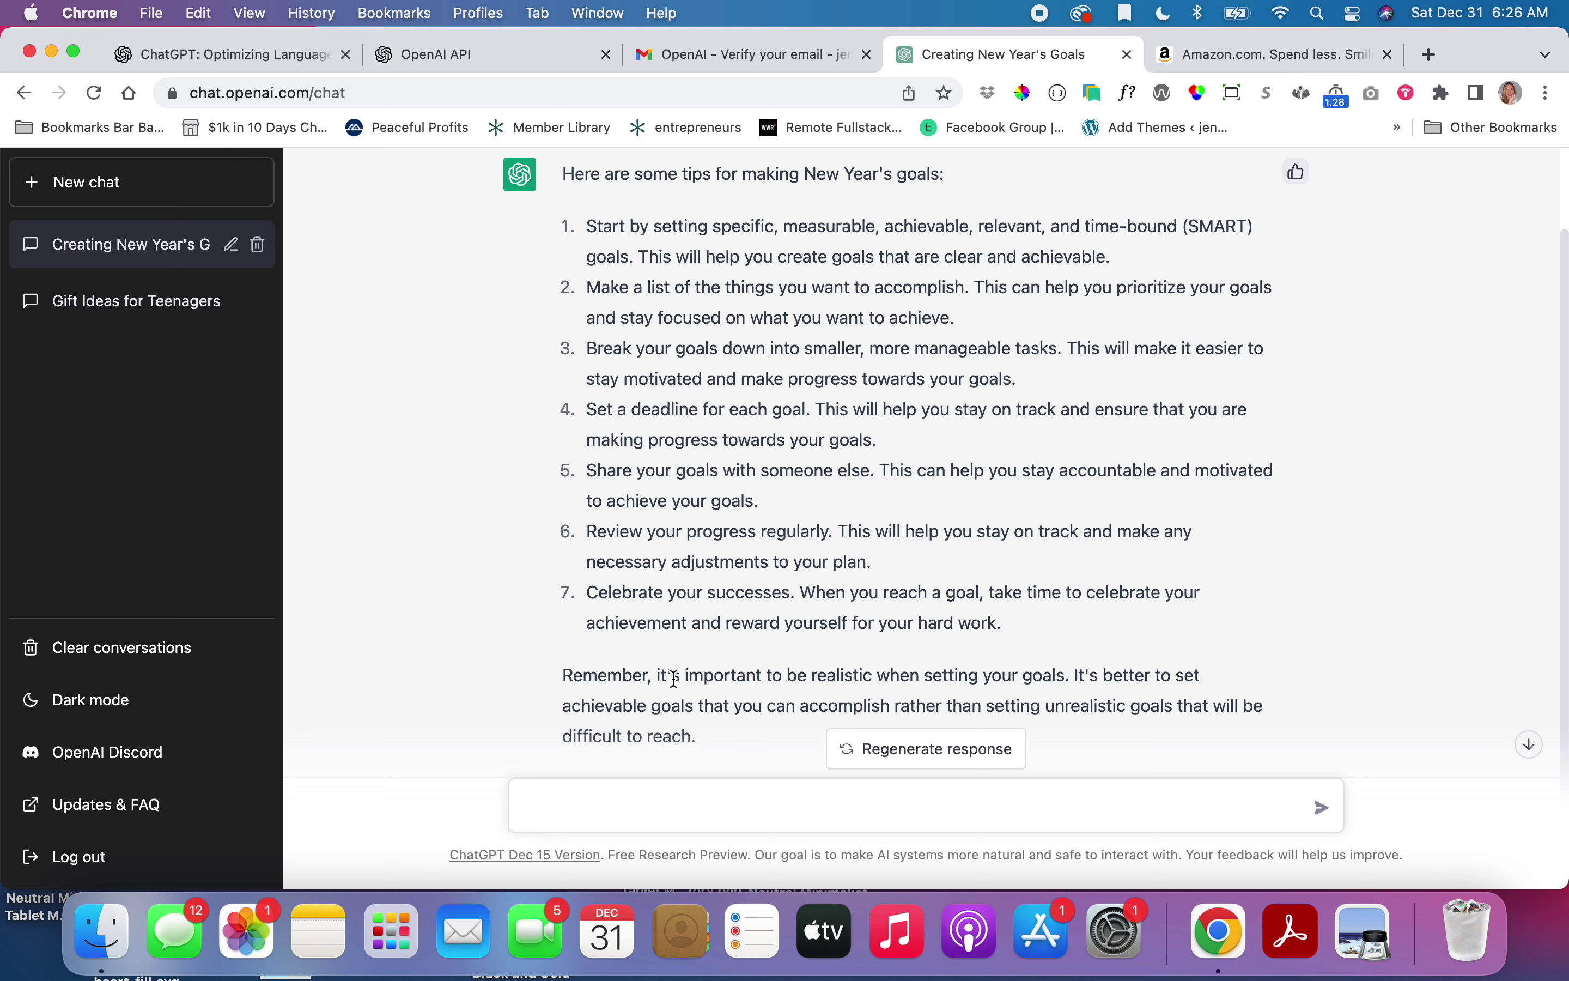
{"action": "left_click_drag", "start_coordinate": [698, 737], "coordinate": [569, 355]}
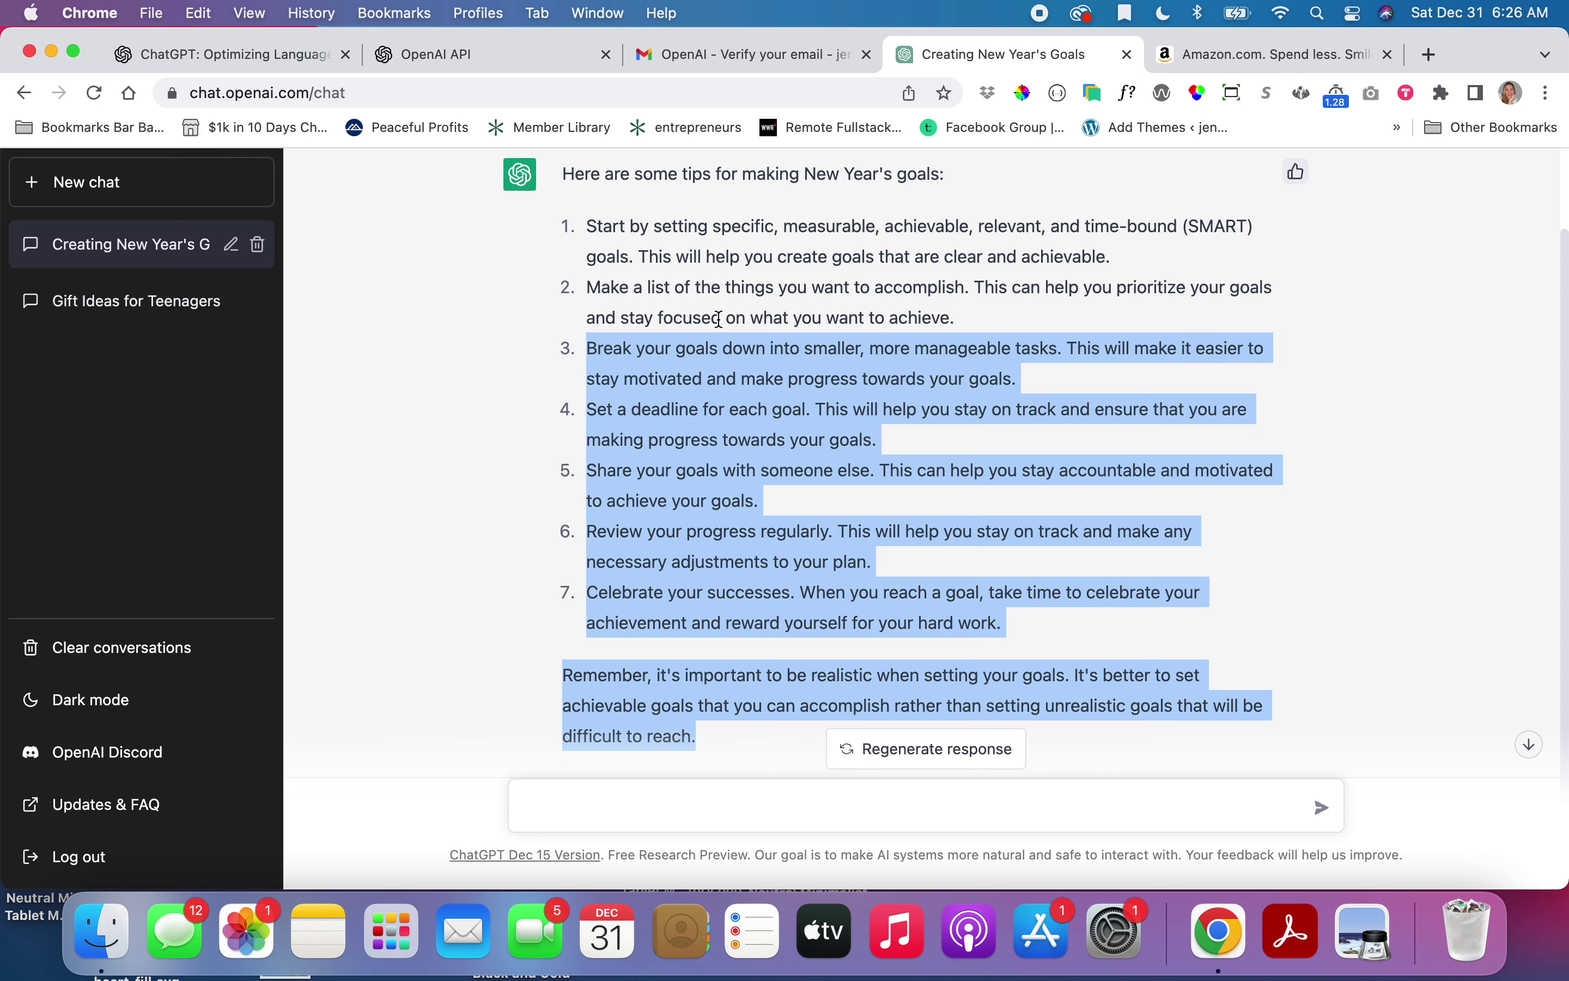
{"action": "left_click", "coordinate": [1070, 262]}
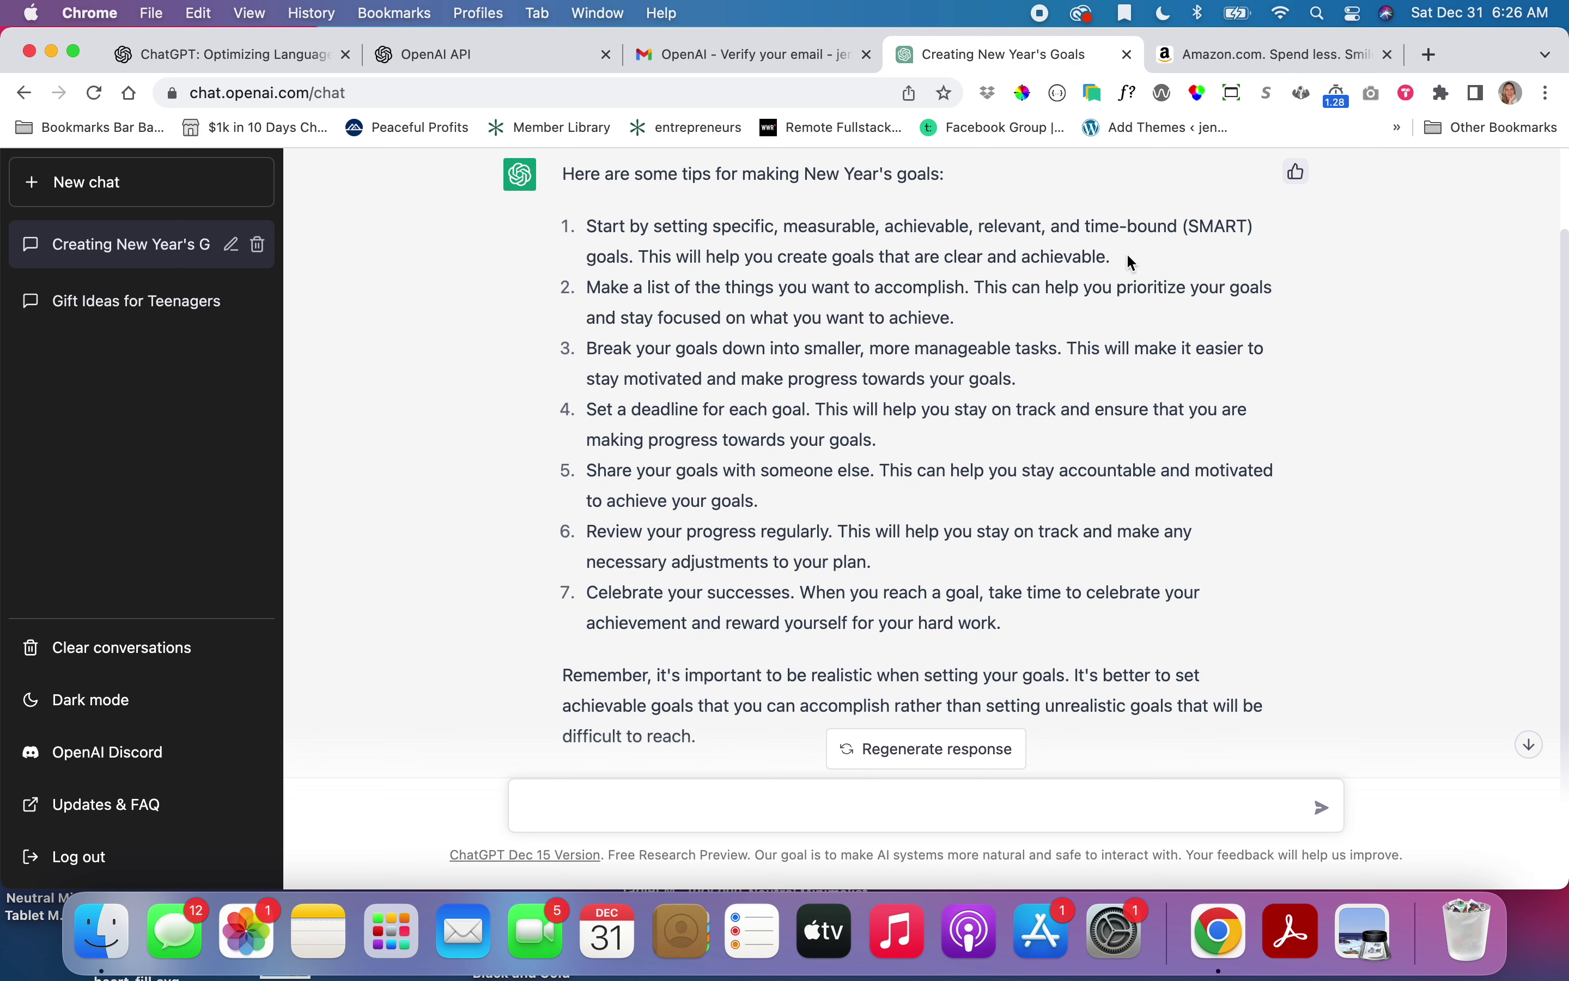
{"action": "left_click_drag", "start_coordinate": [1126, 263], "coordinate": [582, 241]}
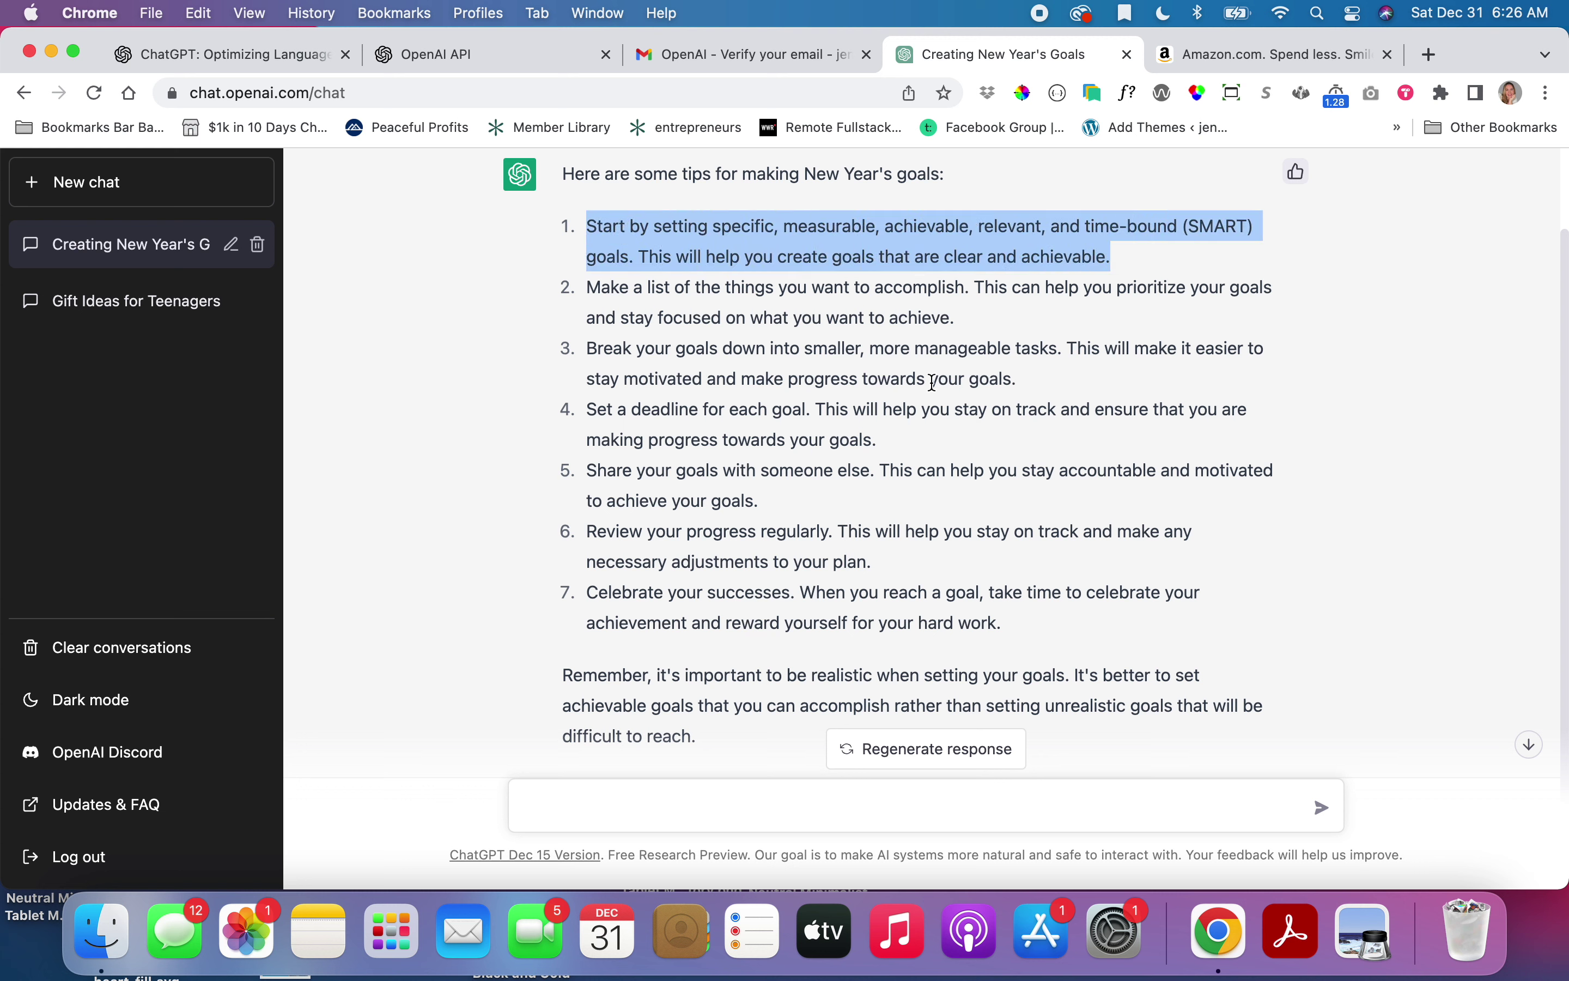
{"action": "left_click", "coordinate": [1129, 259]}
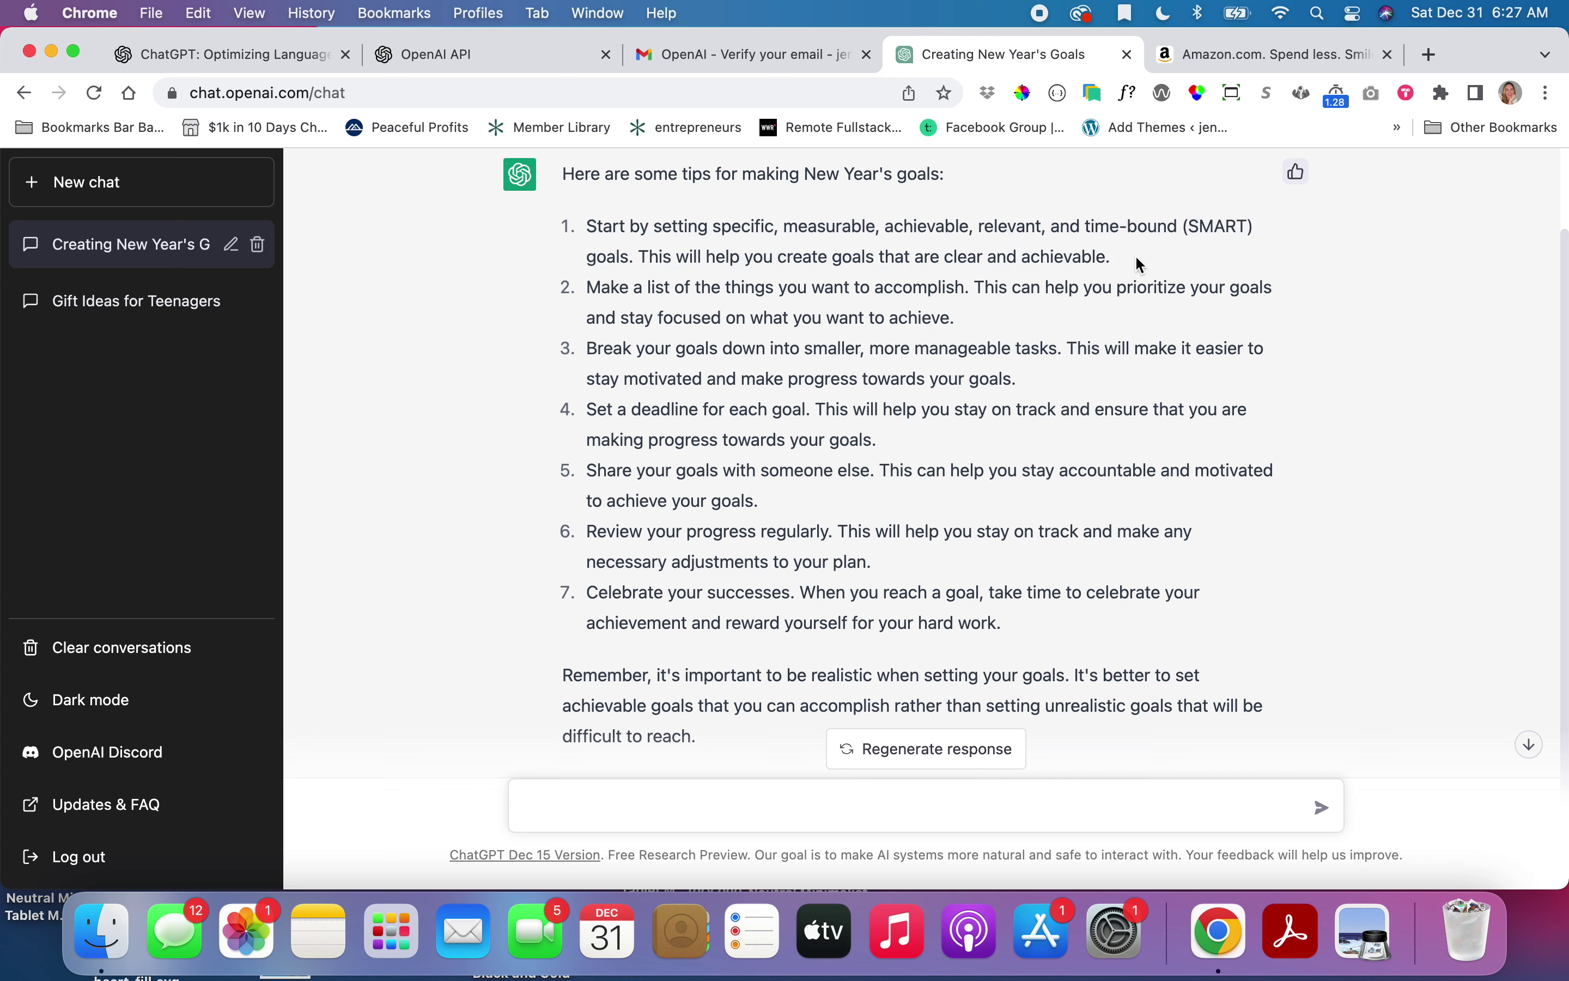
{"action": "scroll", "coordinate": [1045, 459], "scroll_direction": "down", "scroll_amount": 3}
{"action": "scroll", "coordinate": [1044, 459], "scroll_direction": "up", "scroll_amount": 6}
{"action": "scroll", "coordinate": [1044, 459], "scroll_direction": "down", "scroll_amount": 3}
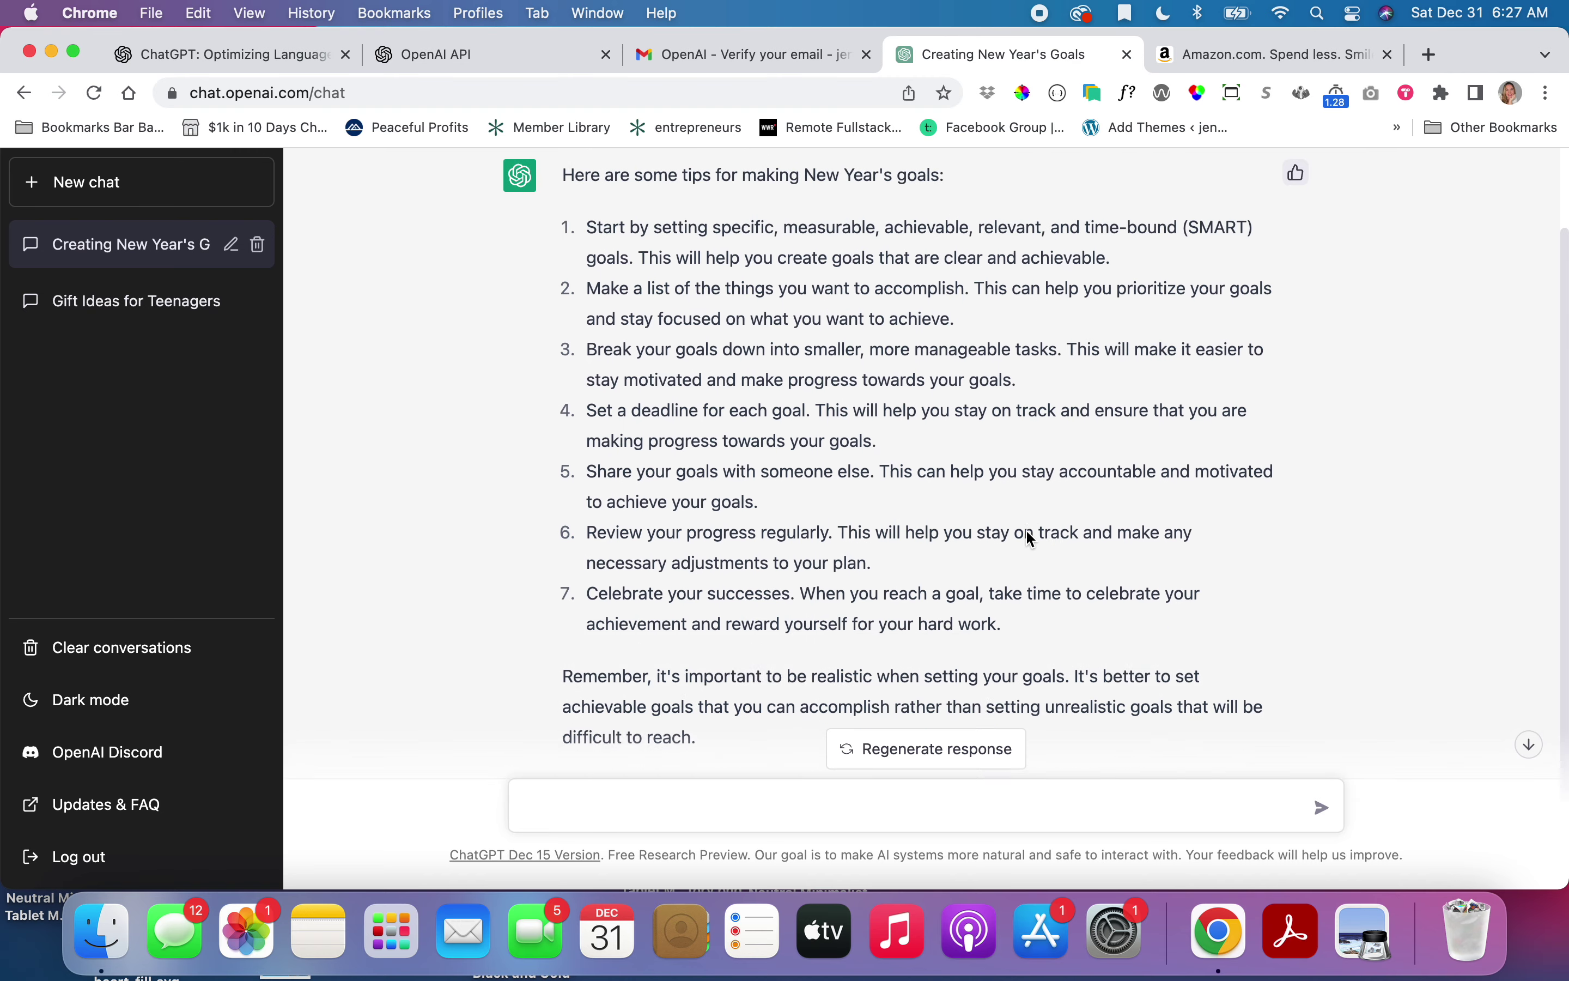
{"action": "scroll", "coordinate": [1026, 530], "scroll_direction": "down", "scroll_amount": 2}
{"action": "scroll", "coordinate": [1025, 529], "scroll_direction": "up", "scroll_amount": 2}
{"action": "scroll", "coordinate": [1021, 535], "scroll_direction": "down", "scroll_amount": 2}
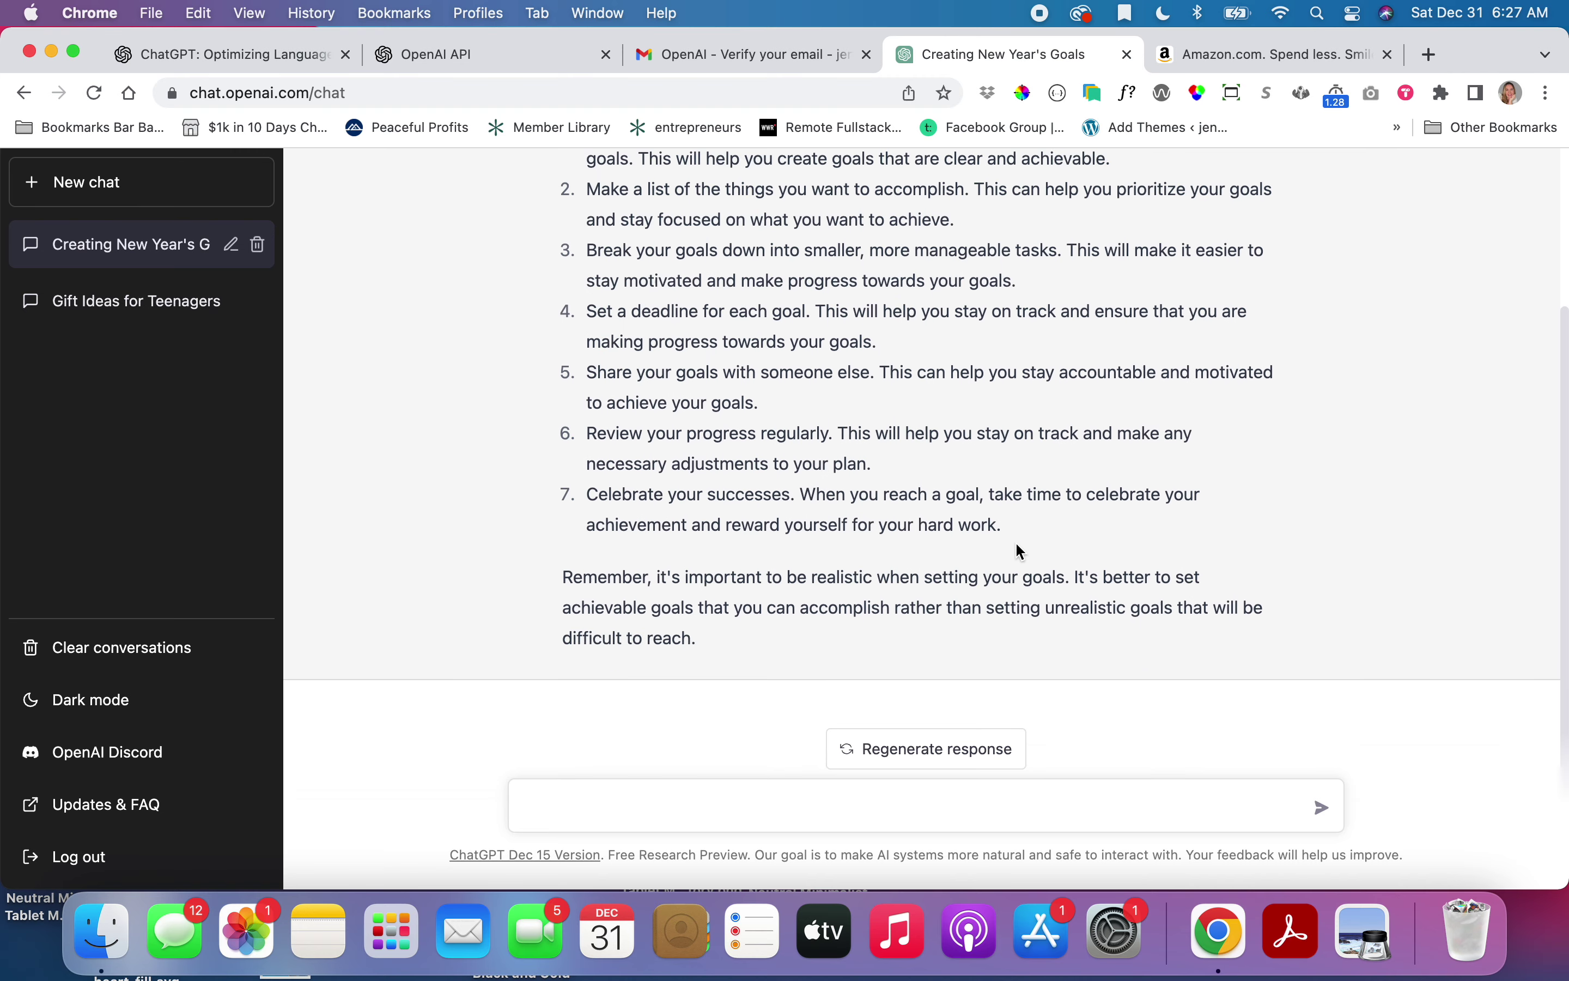
{"action": "scroll", "coordinate": [999, 571], "scroll_direction": "up", "scroll_amount": 1}
{"action": "scroll", "coordinate": [990, 580], "scroll_direction": "down", "scroll_amount": 1}
Request 'new year's goals with stories' and highlight the language-learning goal's story in the reply.
{"action": "type", "text": "new year's goals with stori"}
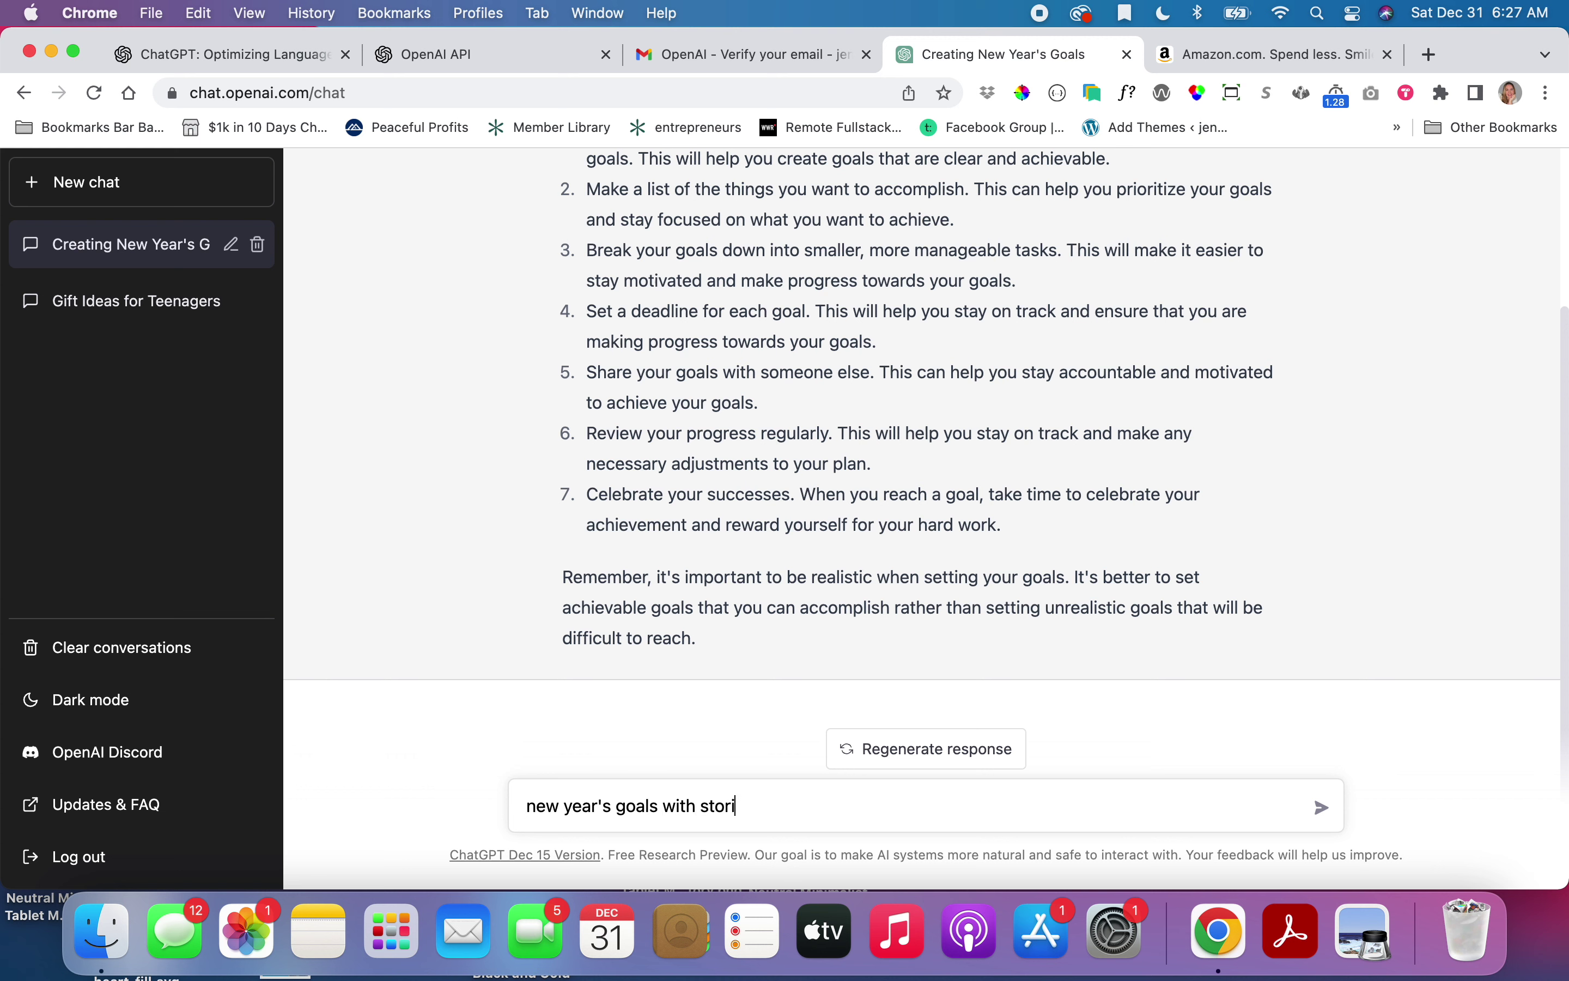
{"action": "type", "text": "es"}
{"action": "key", "text": "Return"}
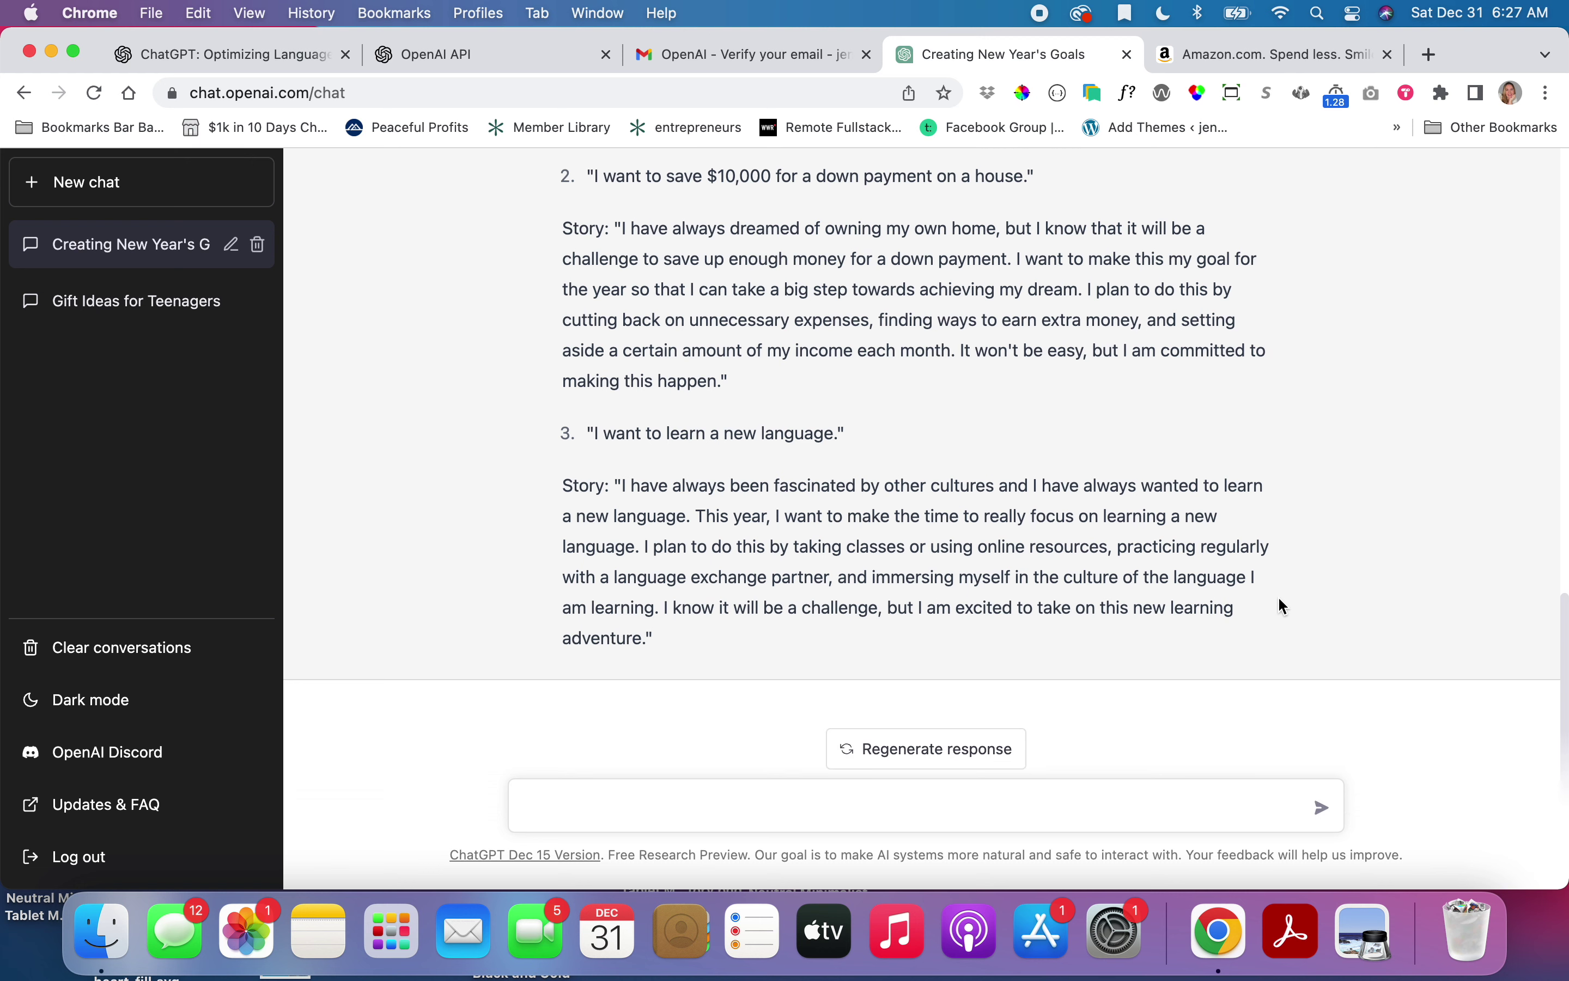
{"action": "left_click_drag", "start_coordinate": [623, 481], "coordinate": [651, 627]}
{"action": "left_click", "coordinate": [655, 638]}
{"action": "scroll", "coordinate": [680, 531], "scroll_direction": "up", "scroll_amount": 6}
{"action": "scroll", "coordinate": [680, 530], "scroll_direction": "up", "scroll_amount": 10}
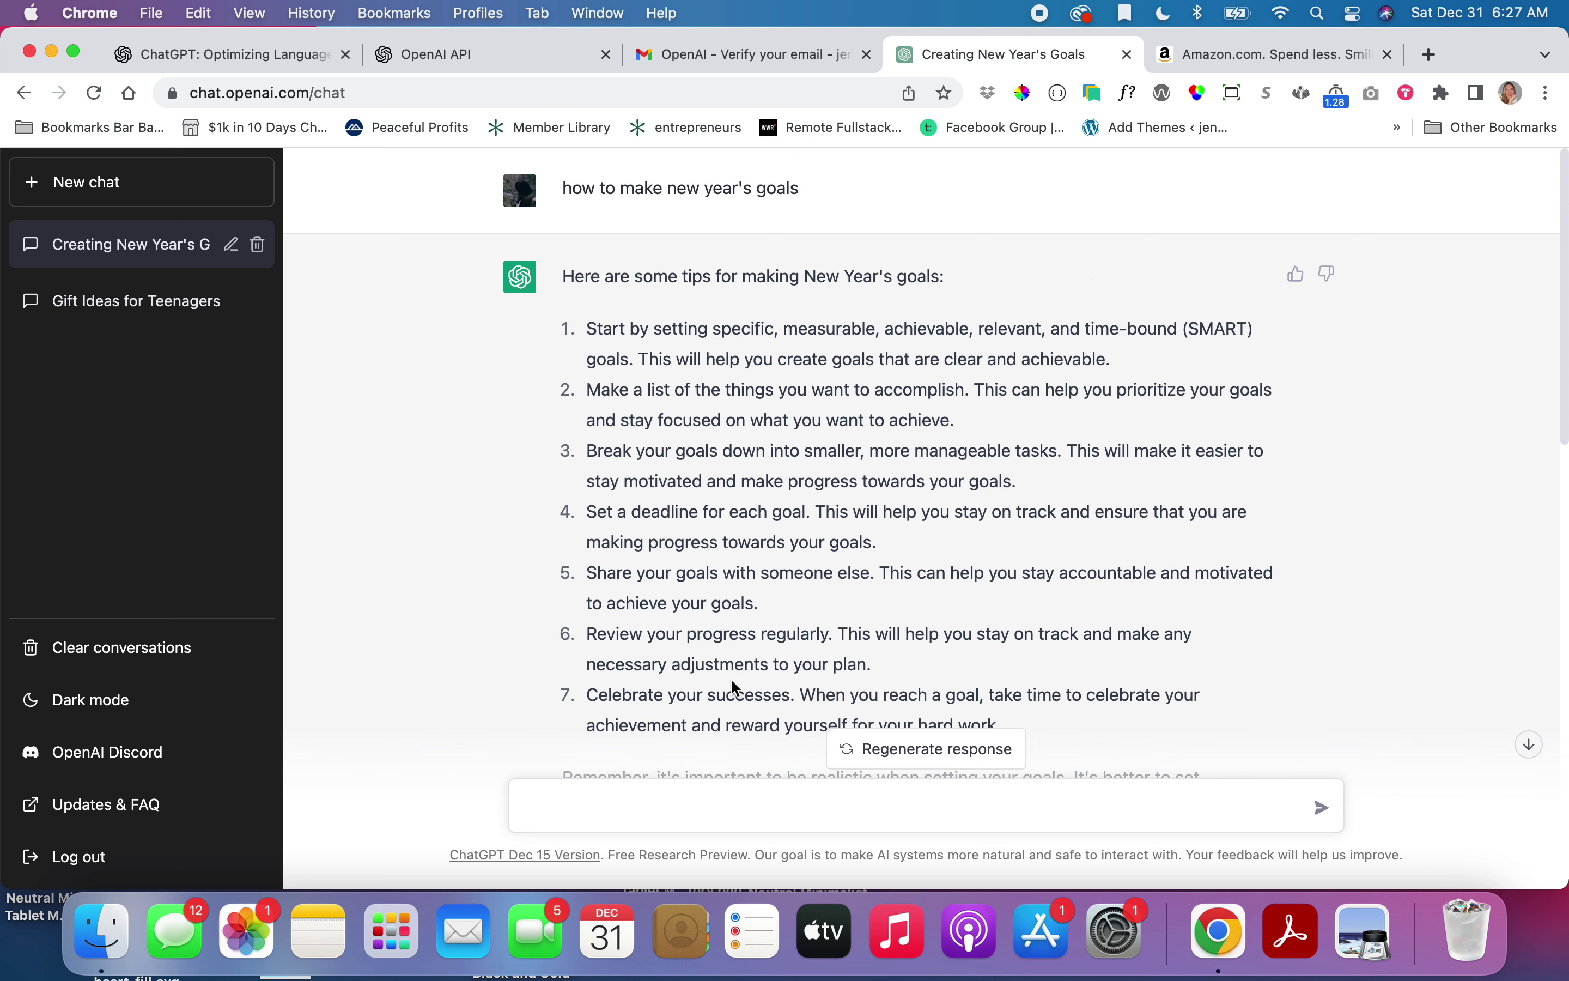
{"action": "scroll", "coordinate": [877, 628], "scroll_direction": "down", "scroll_amount": 5}
{"action": "scroll", "coordinate": [746, 518], "scroll_direction": "up", "scroll_amount": 3}
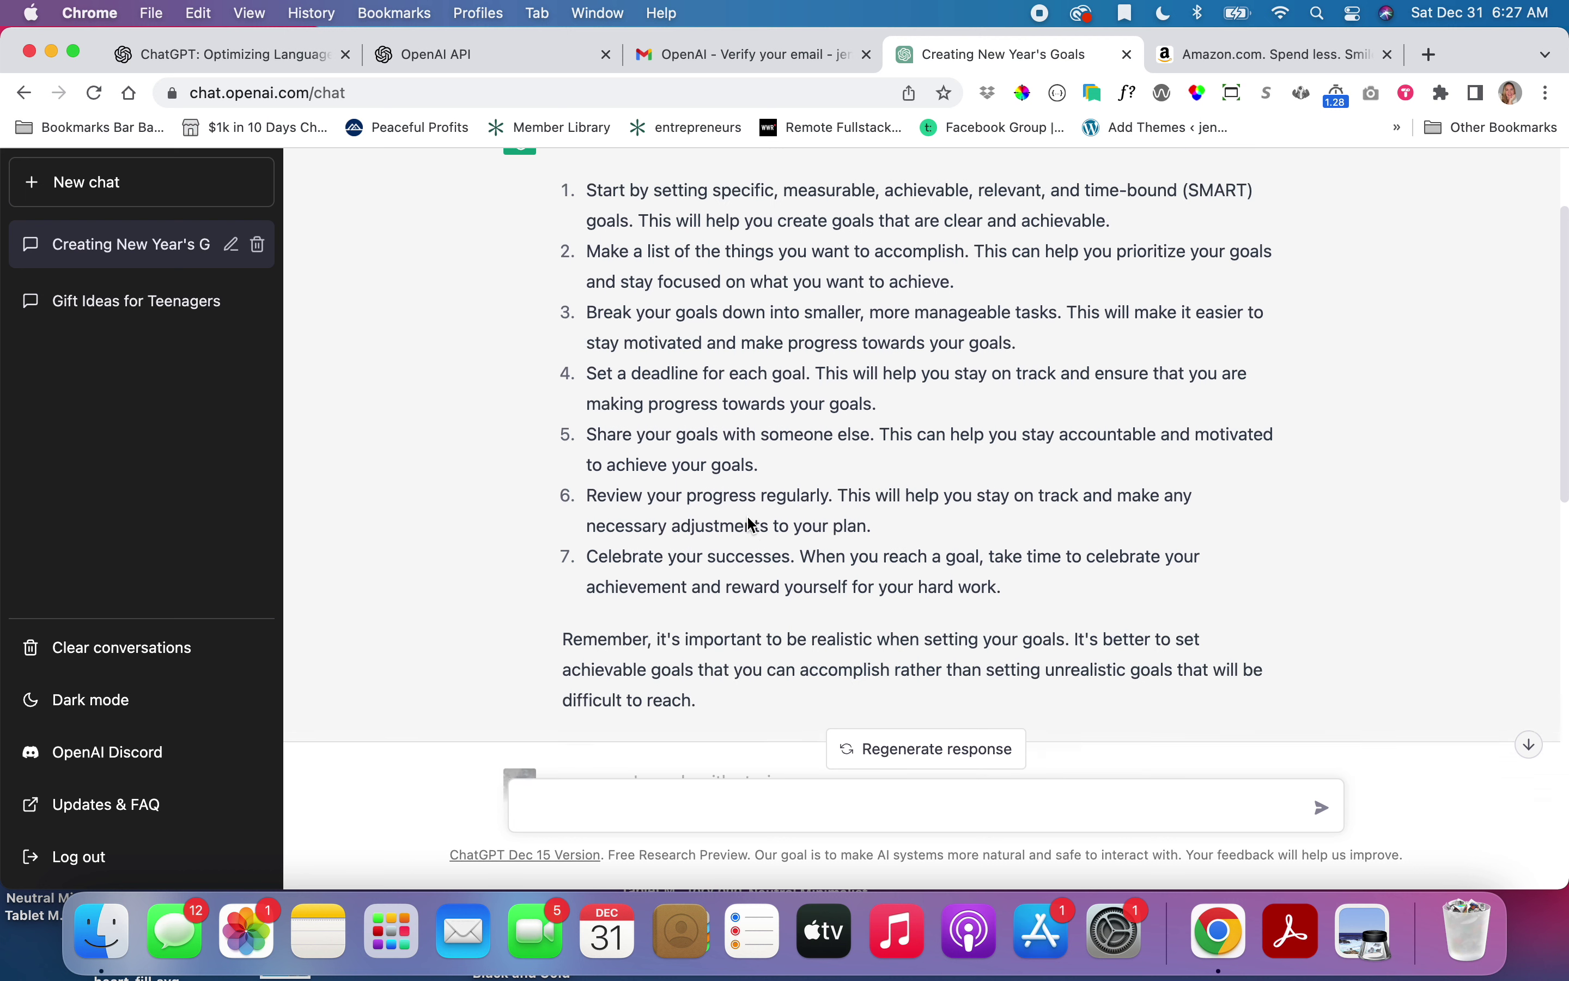
{"action": "scroll", "coordinate": [720, 207], "scroll_direction": "up", "scroll_amount": 2}
{"action": "scroll", "coordinate": [710, 311], "scroll_direction": "down", "scroll_amount": 4}
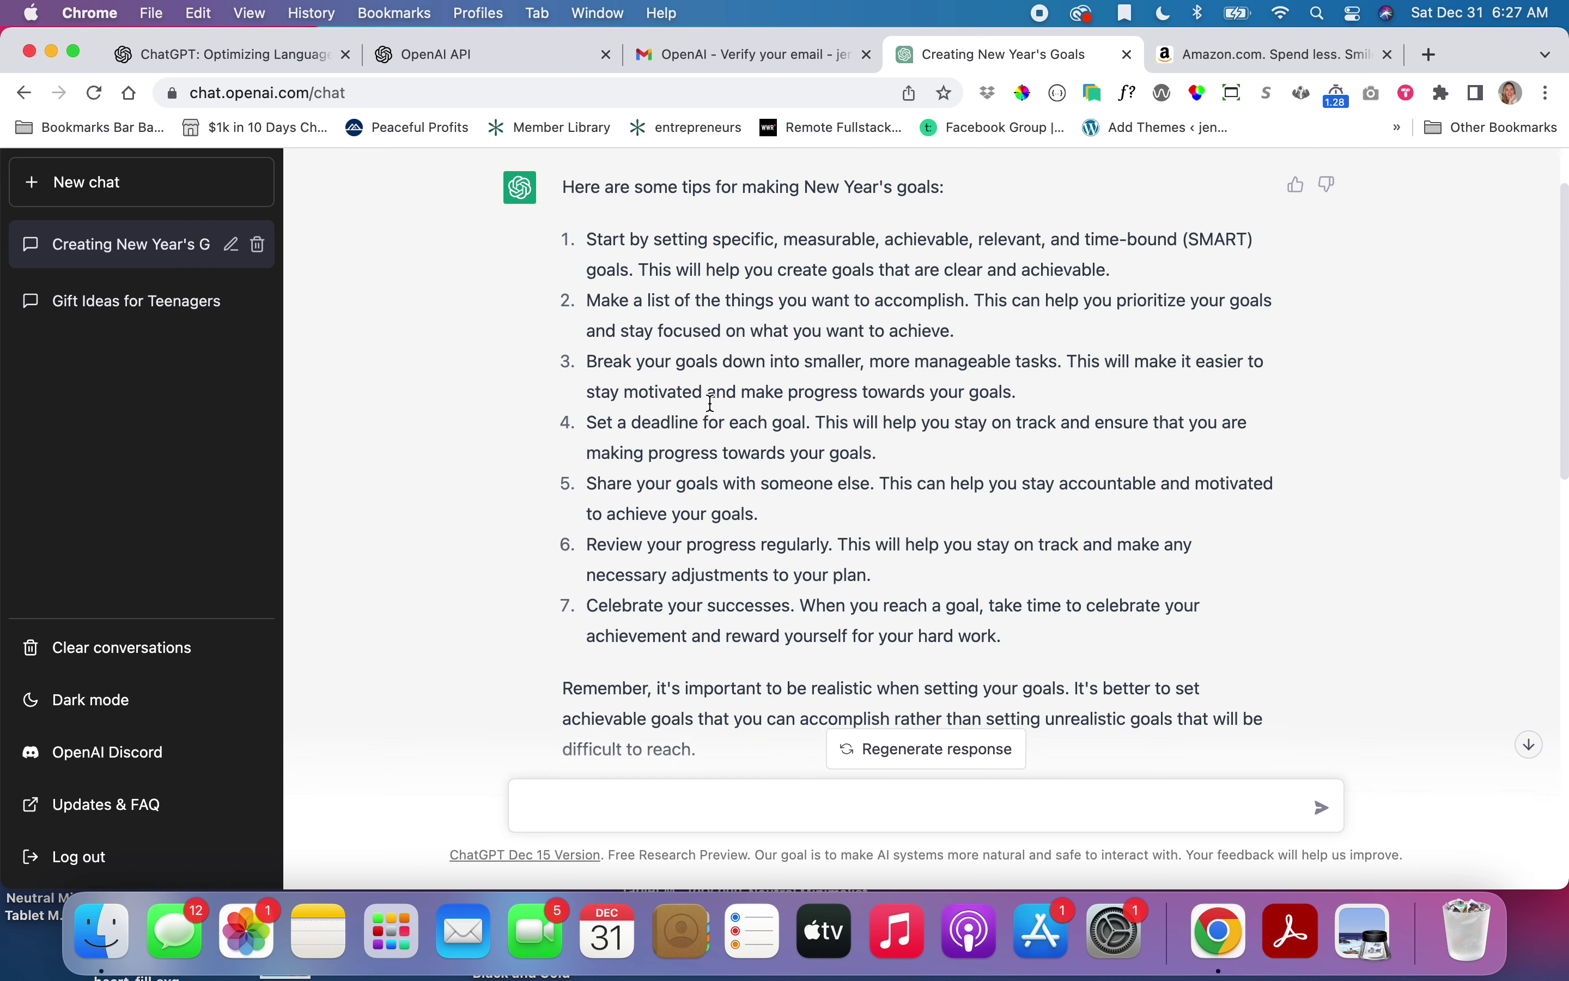
{"action": "scroll", "coordinate": [711, 404], "scroll_direction": "up", "scroll_amount": 3}
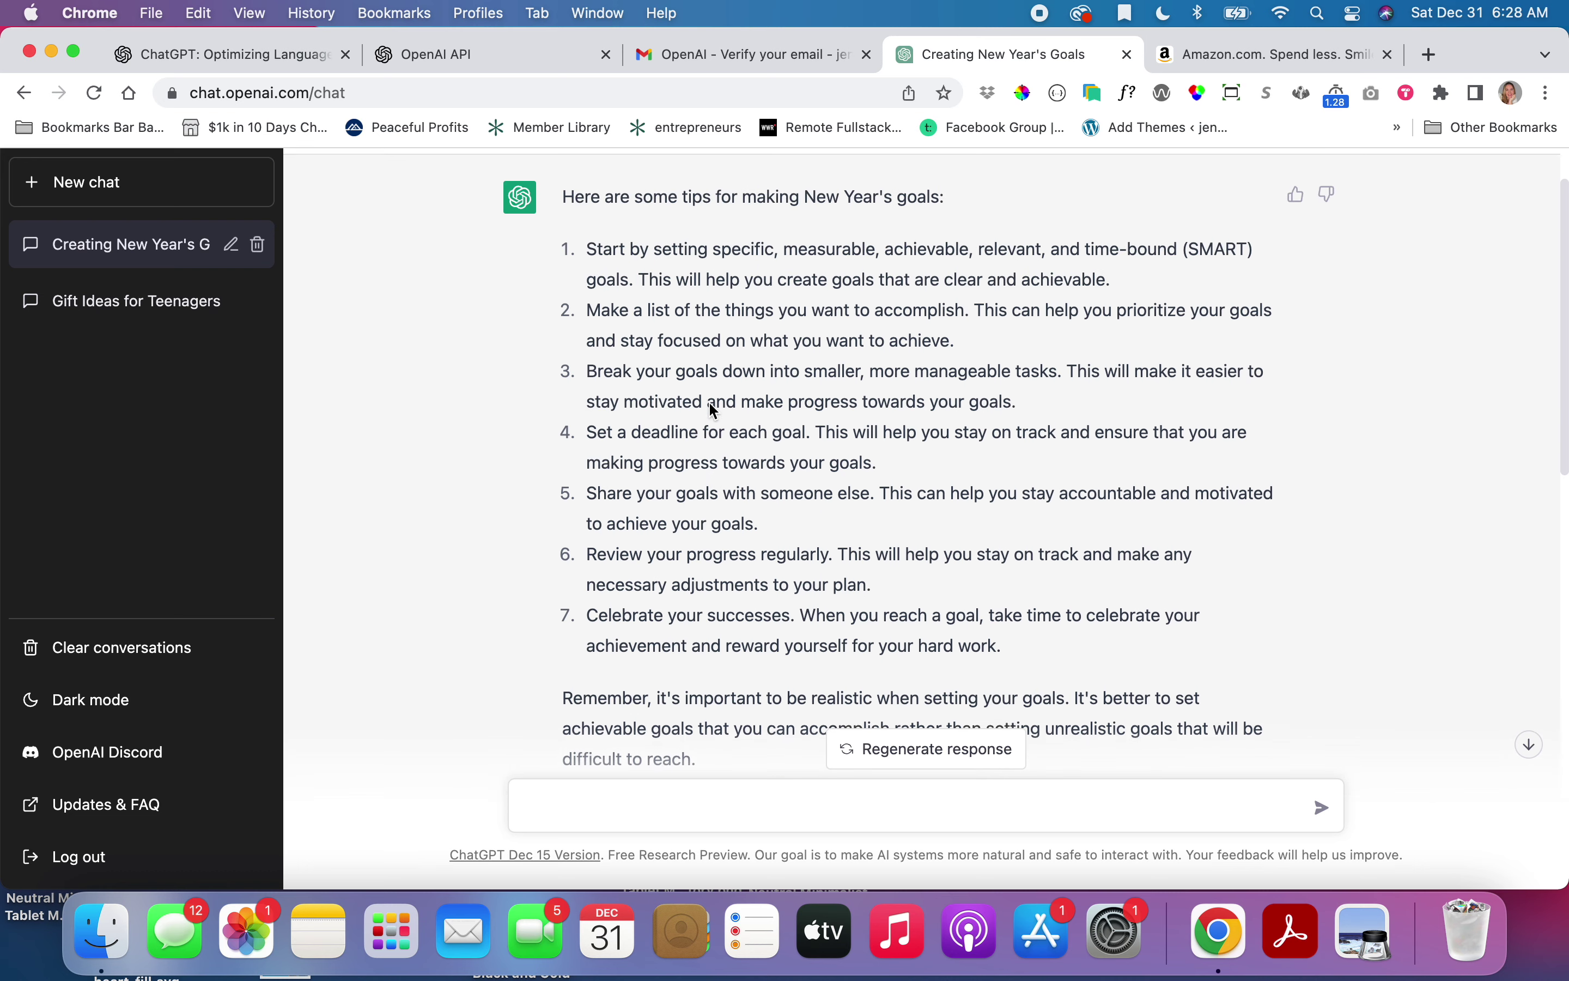
{"action": "scroll", "coordinate": [713, 410], "scroll_direction": "down", "scroll_amount": 1}
{"action": "scroll", "coordinate": [713, 409], "scroll_direction": "down", "scroll_amount": 1}
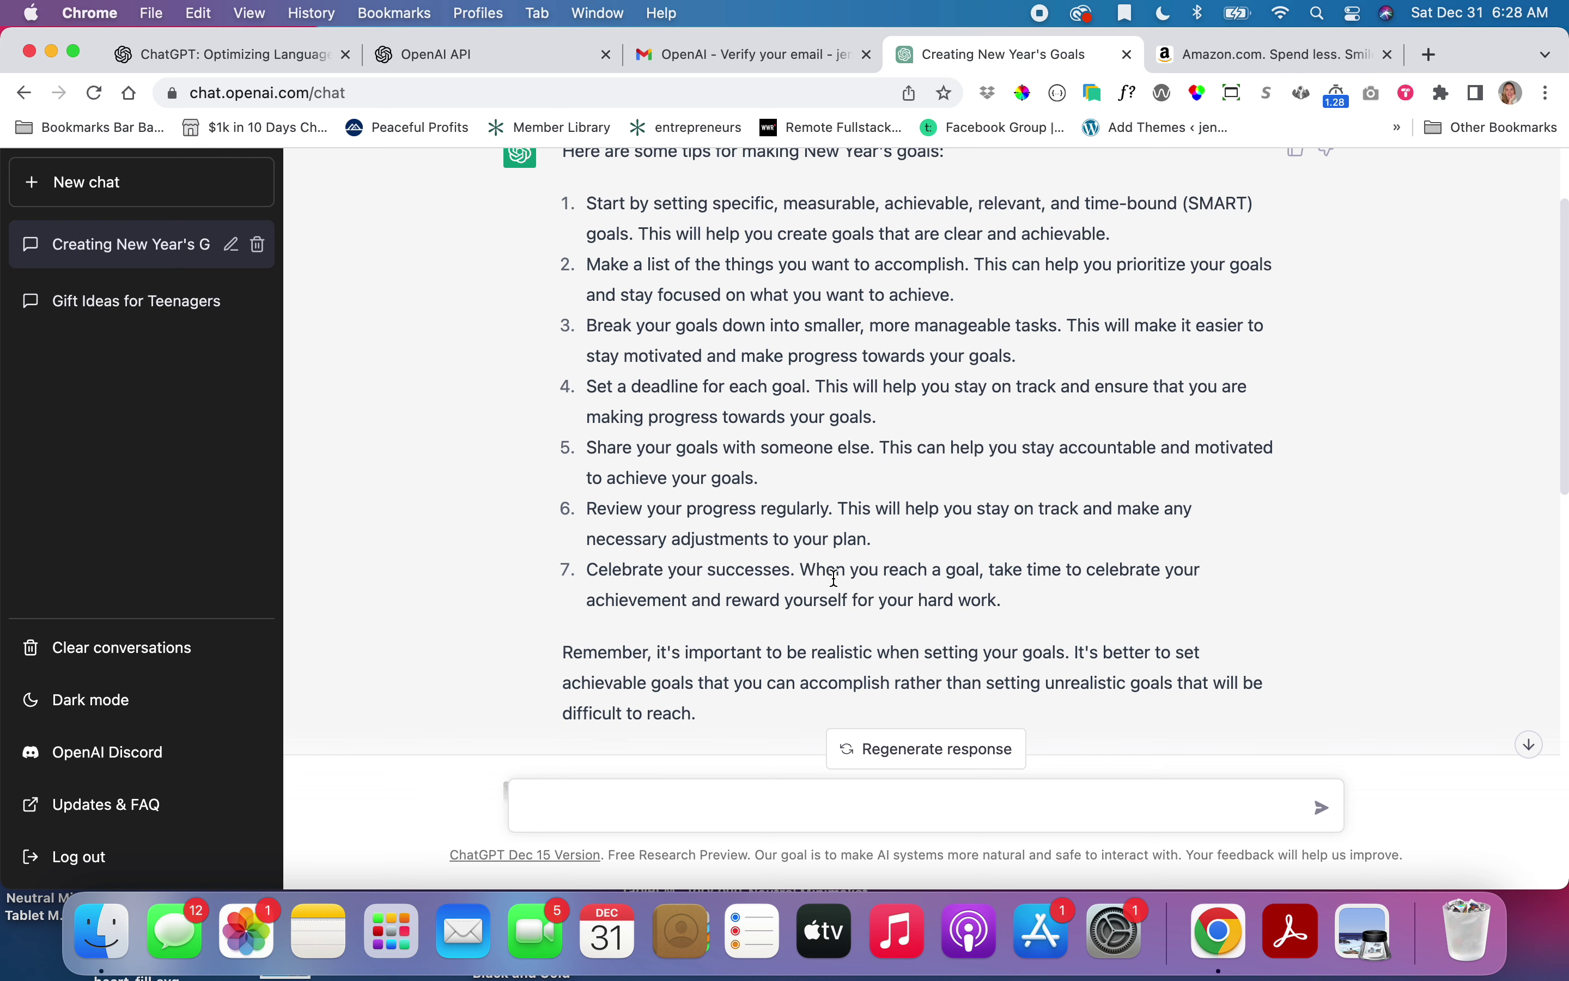
{"action": "scroll", "coordinate": [781, 610], "scroll_direction": "up", "scroll_amount": 1}
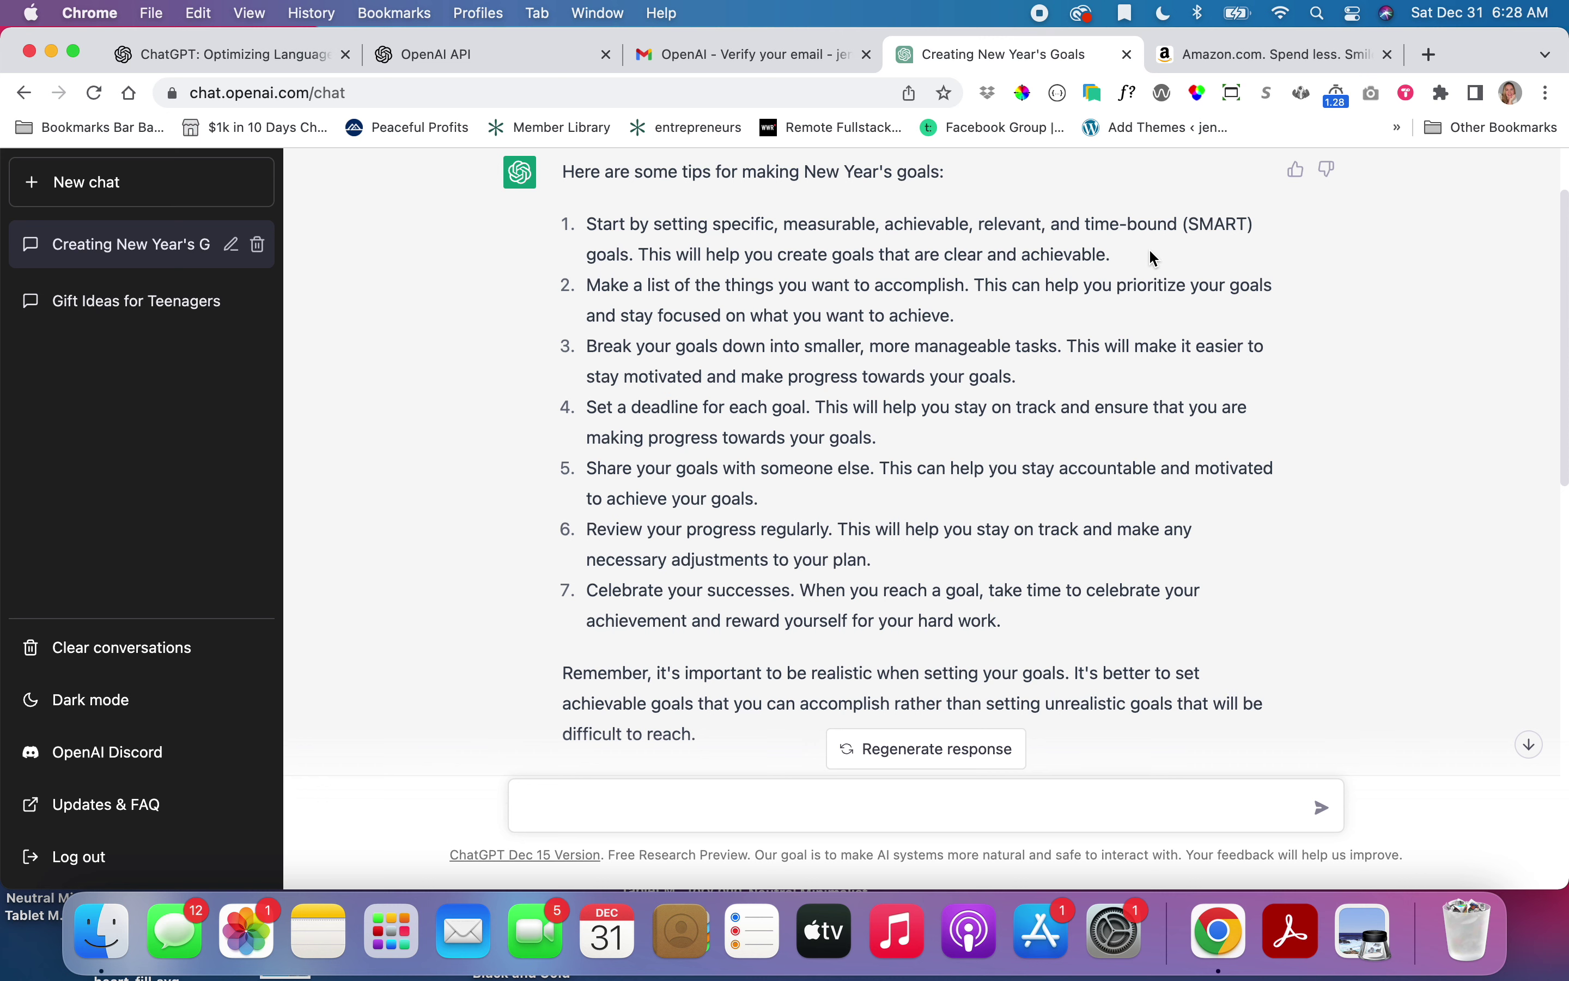
{"action": "scroll", "coordinate": [917, 512], "scroll_direction": "down", "scroll_amount": 3}
{"action": "scroll", "coordinate": [917, 511], "scroll_direction": "up", "scroll_amount": 5}
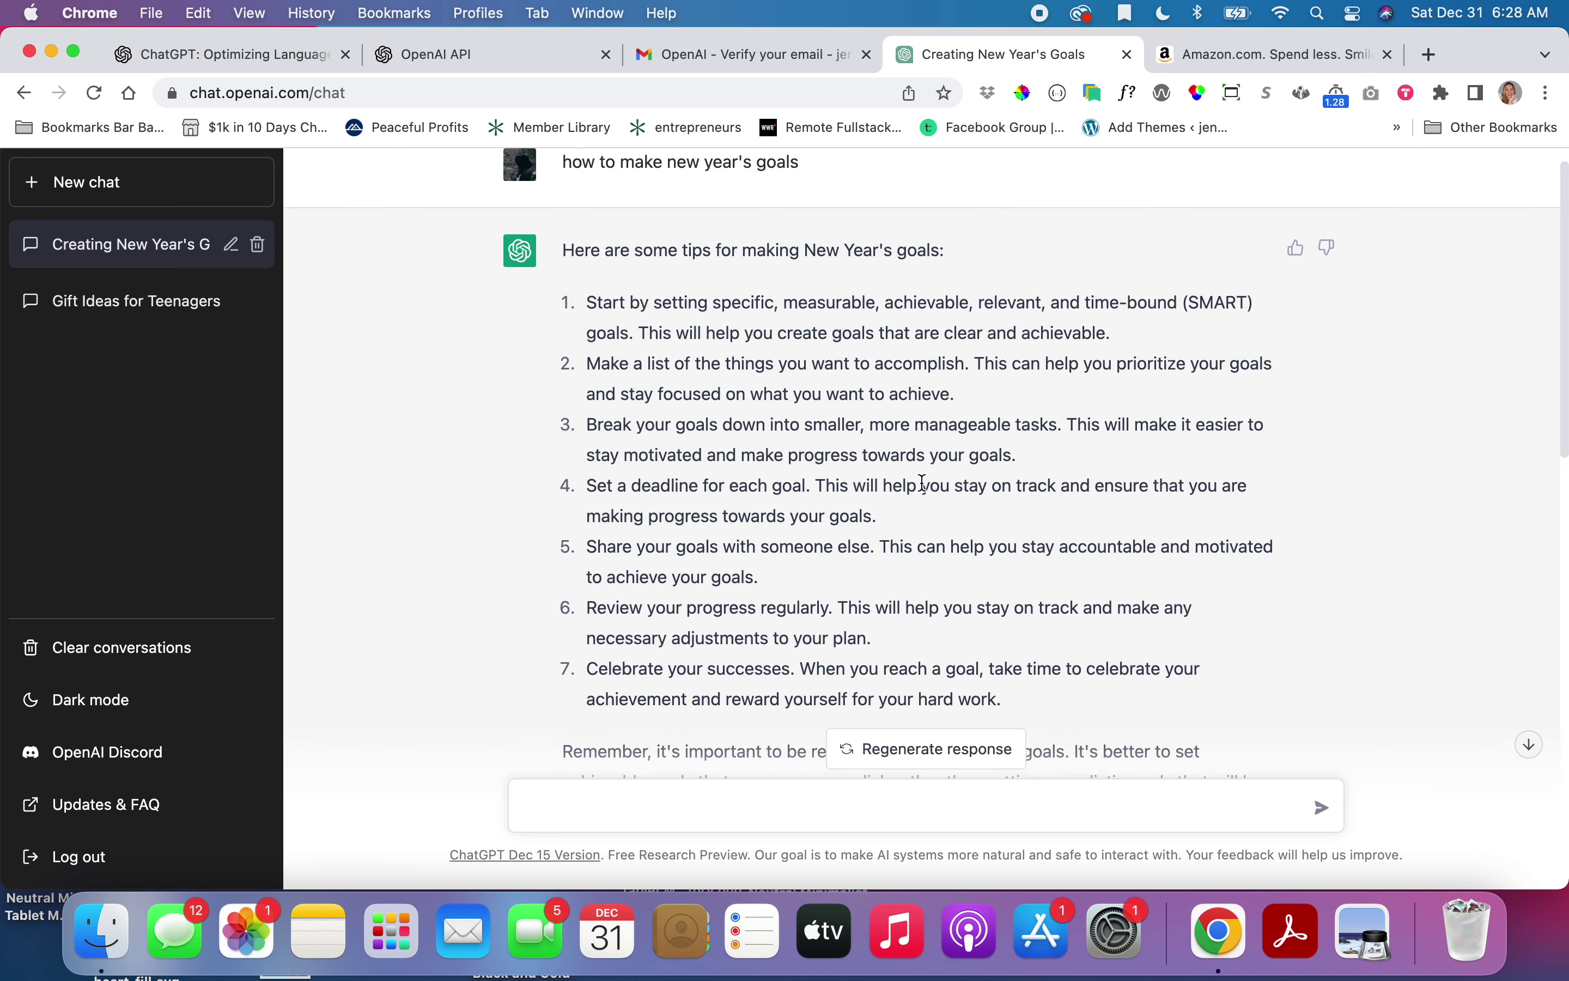
{"action": "scroll", "coordinate": [924, 526], "scroll_direction": "down", "scroll_amount": 3}
{"action": "scroll", "coordinate": [924, 528], "scroll_direction": "up", "scroll_amount": 2}
{"action": "scroll", "coordinate": [926, 529], "scroll_direction": "up", "scroll_amount": 1}
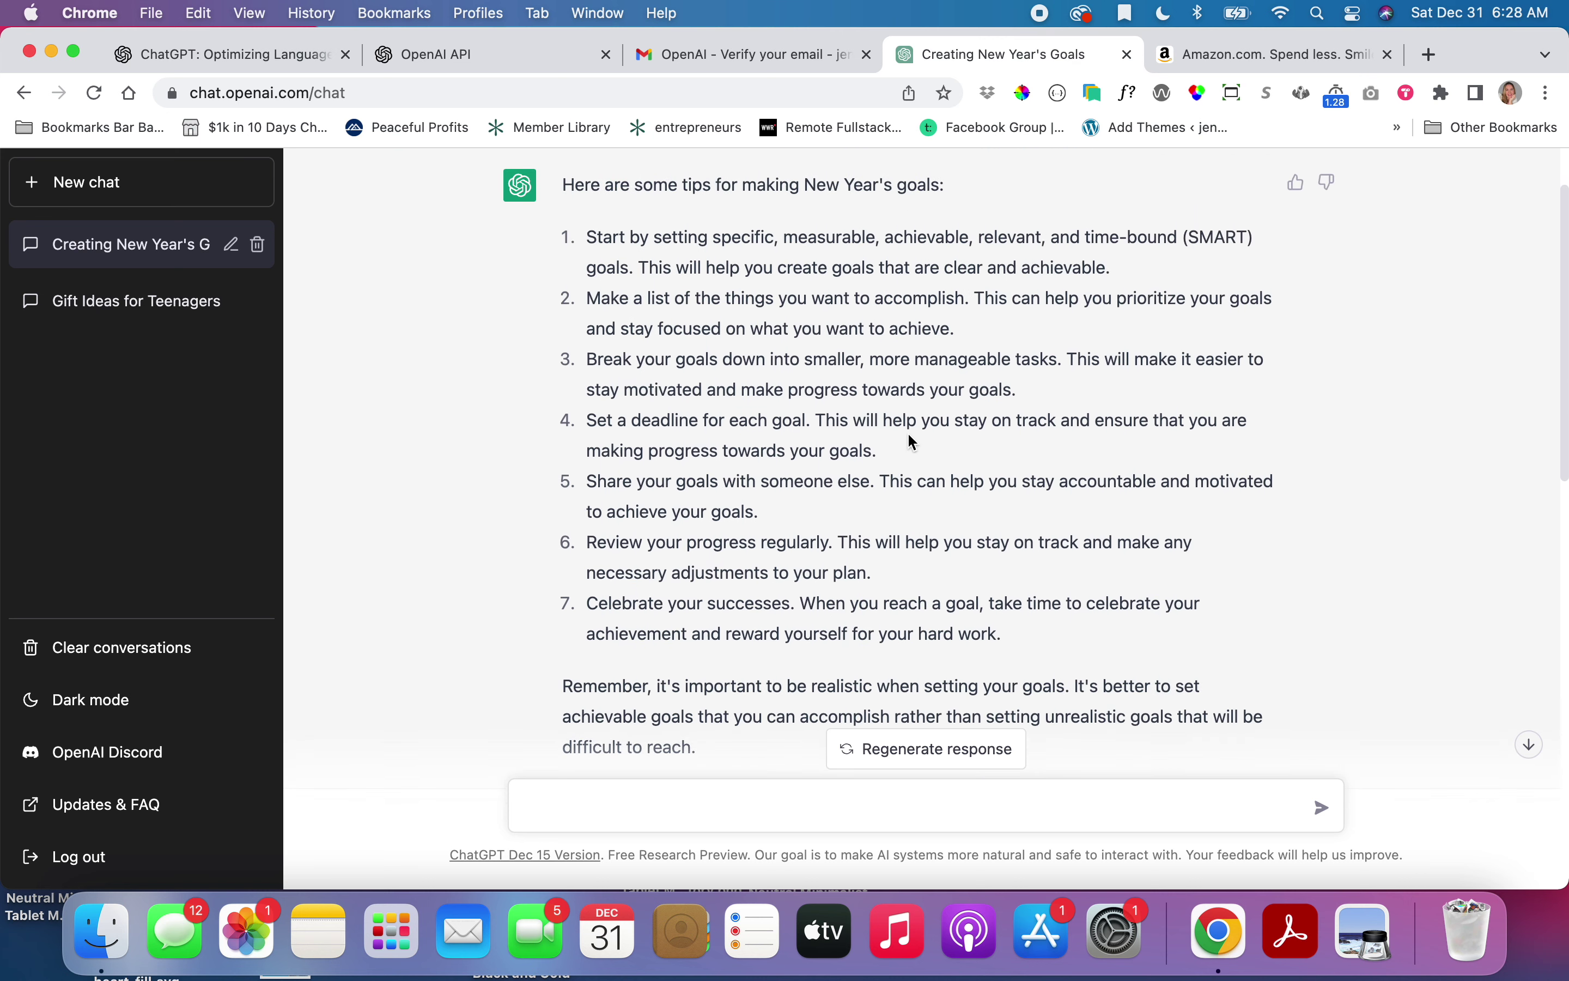
{"action": "scroll", "coordinate": [880, 456], "scroll_direction": "down", "scroll_amount": 3}
{"action": "scroll", "coordinate": [888, 462], "scroll_direction": "up", "scroll_amount": 4}
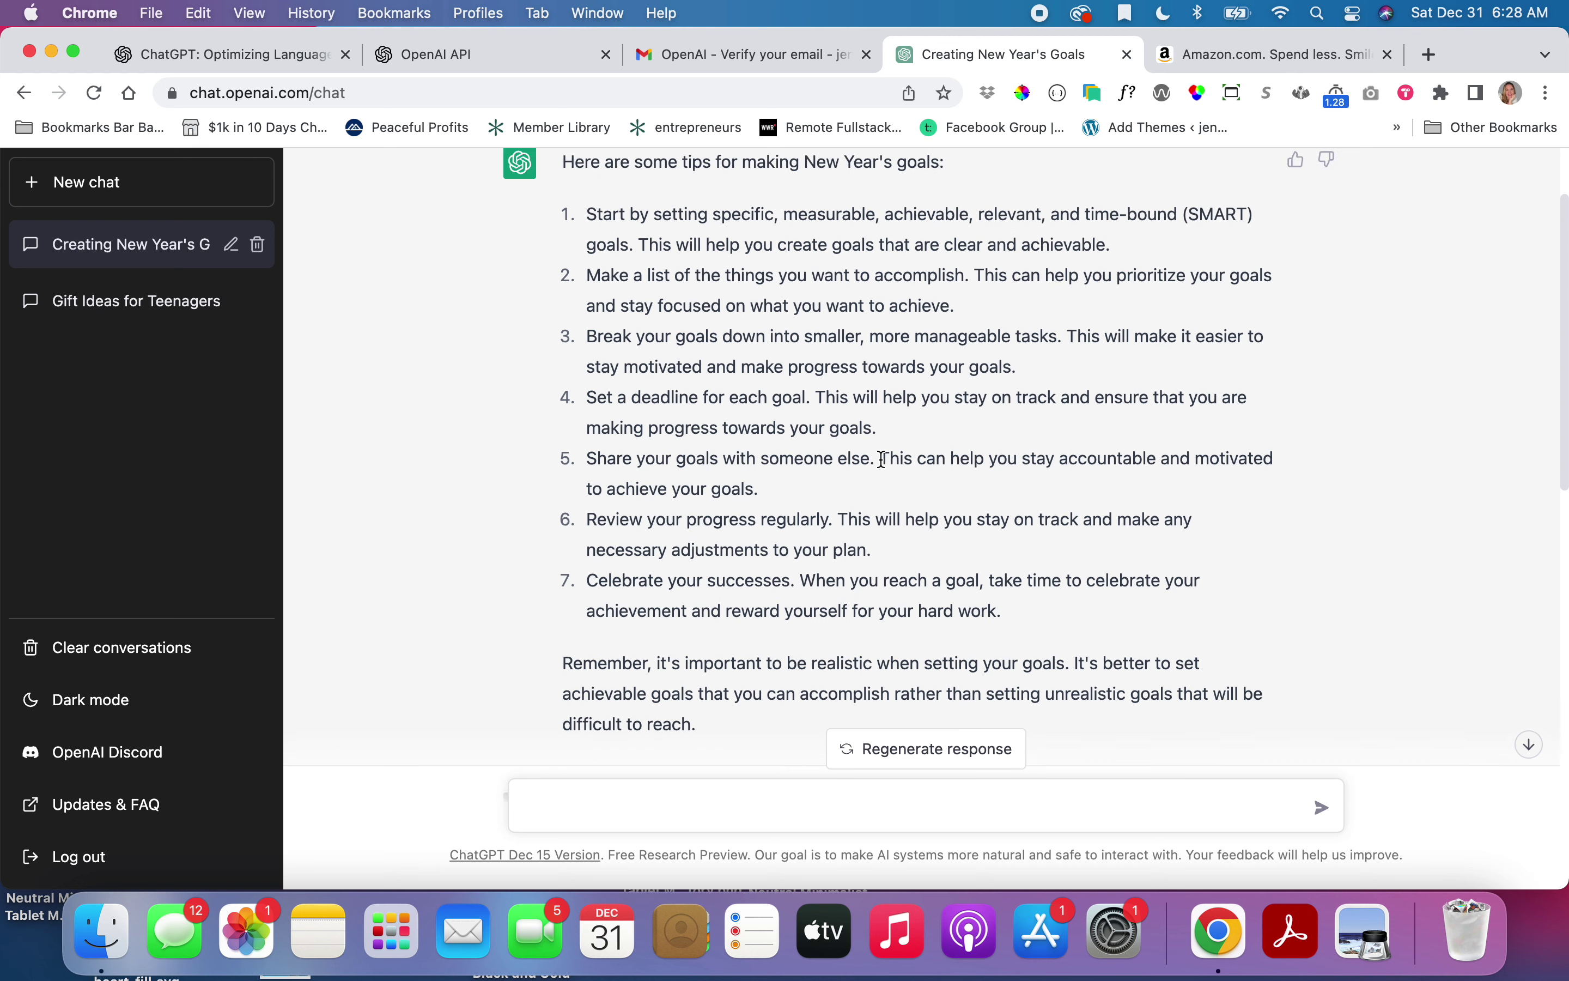
{"action": "scroll", "coordinate": [928, 473], "scroll_direction": "up", "scroll_amount": 1}
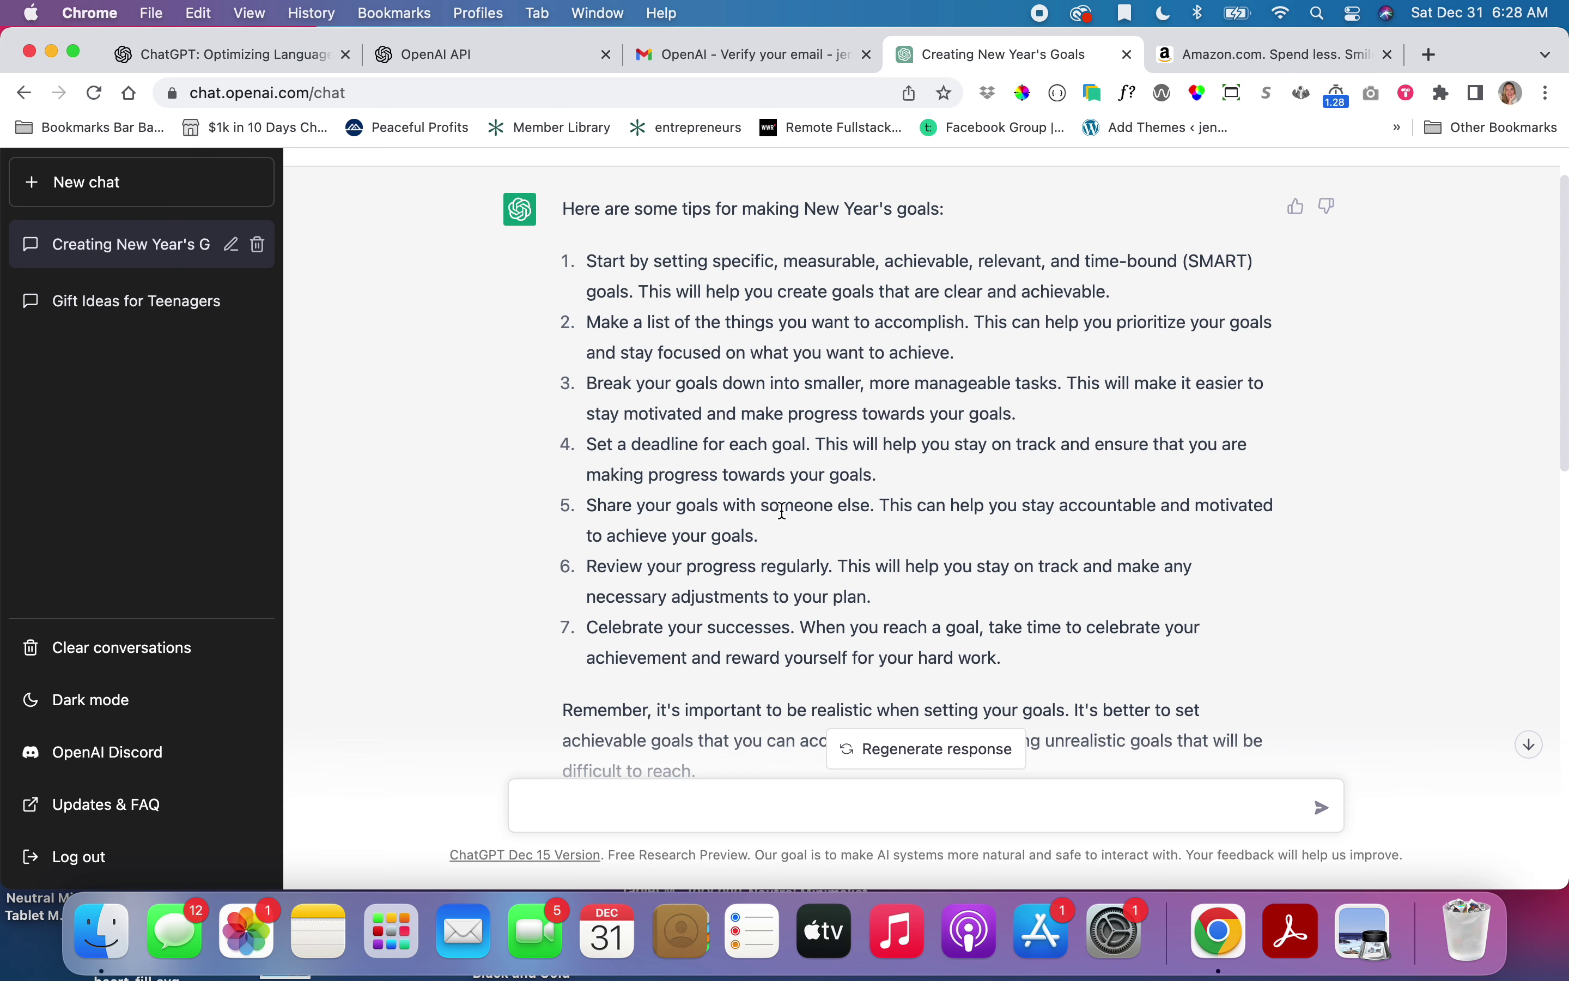
{"action": "scroll", "coordinate": [785, 503], "scroll_direction": "up", "scroll_amount": 1}
{"action": "scroll", "coordinate": [788, 497], "scroll_direction": "down", "scroll_amount": 2}
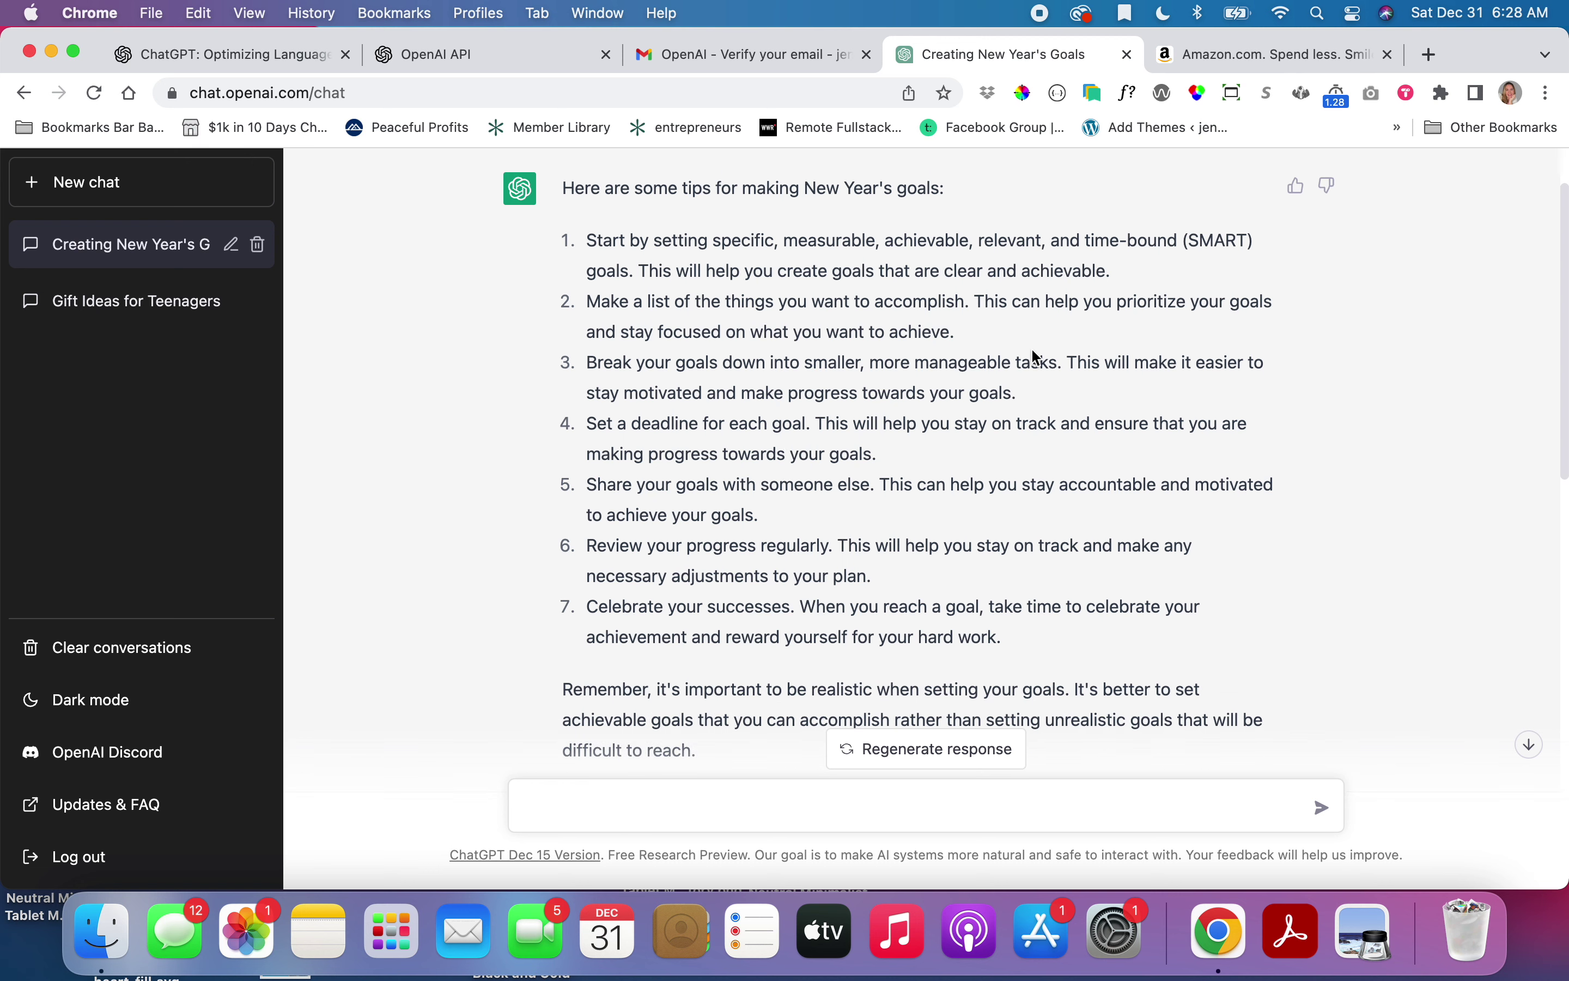
{"action": "scroll", "coordinate": [1000, 440], "scroll_direction": "down", "scroll_amount": 4}
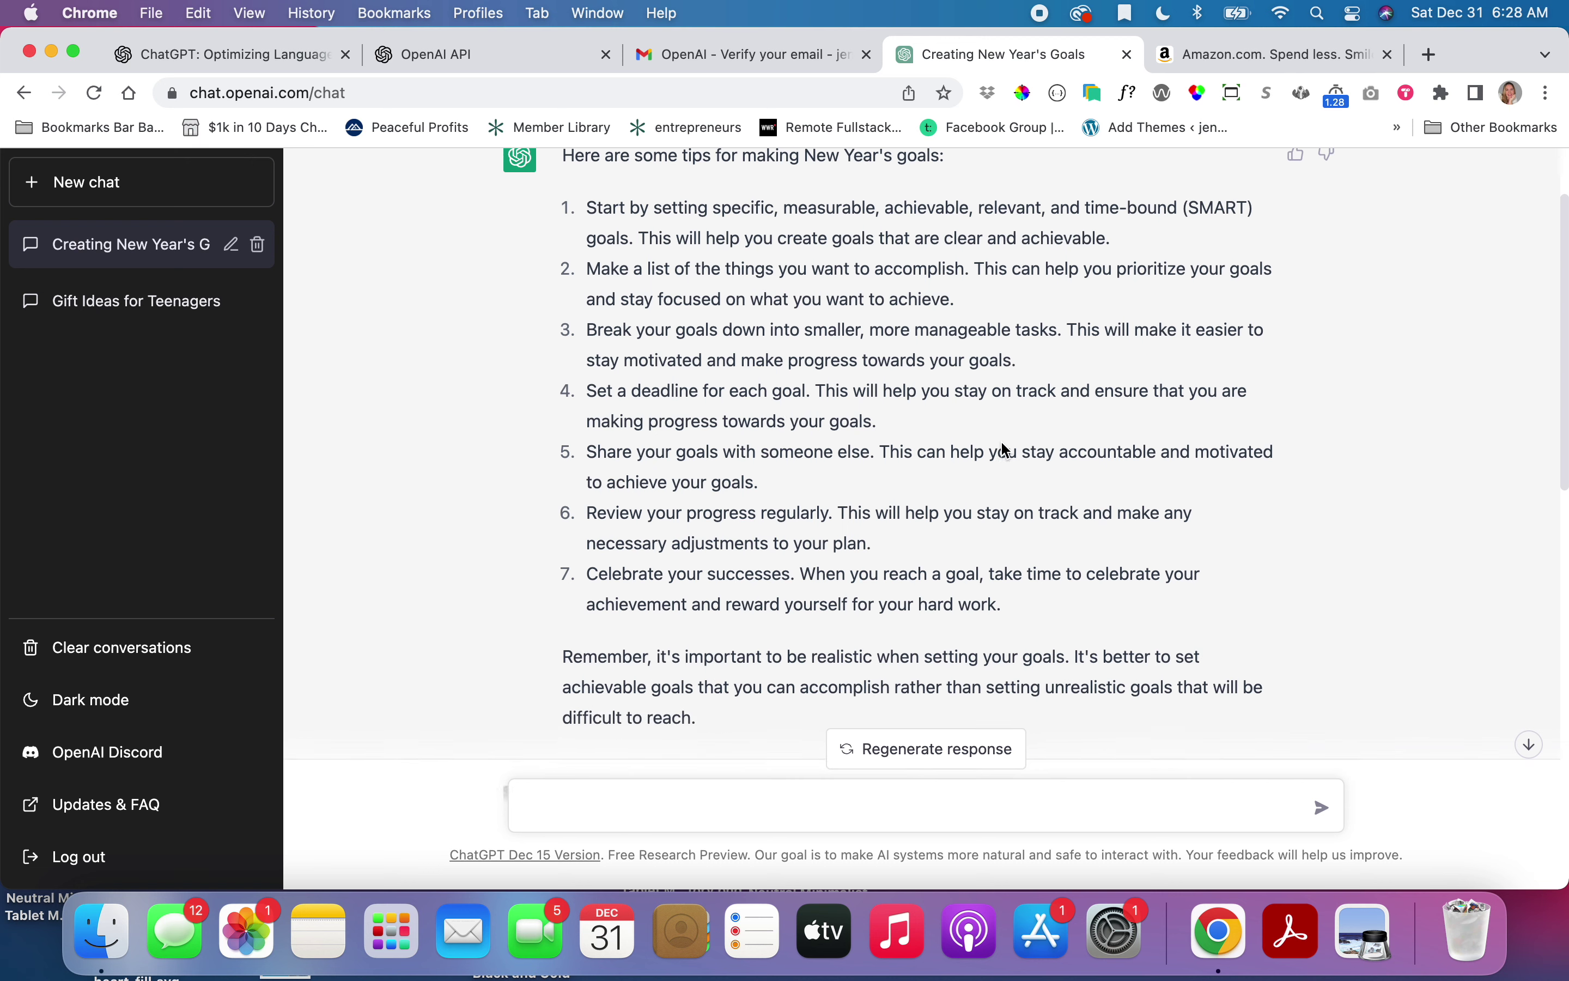
{"action": "scroll", "coordinate": [1001, 444], "scroll_direction": "up", "scroll_amount": 3}
{"action": "scroll", "coordinate": [1006, 442], "scroll_direction": "up", "scroll_amount": 2}
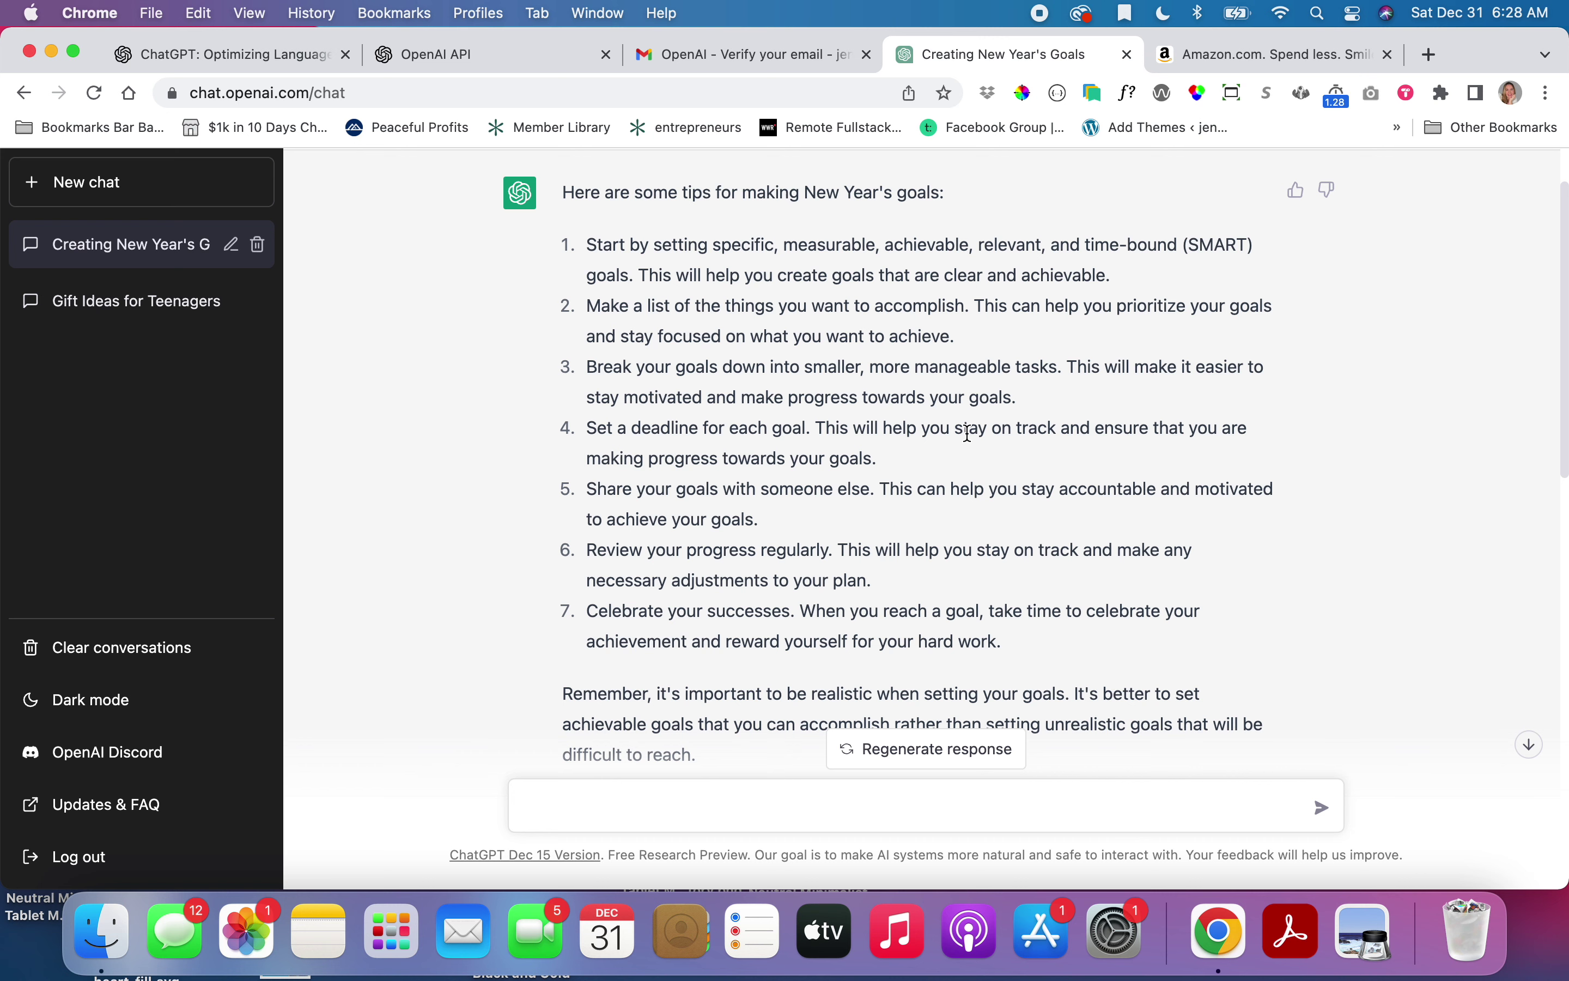
{"action": "scroll", "coordinate": [955, 387], "scroll_direction": "down", "scroll_amount": 5}
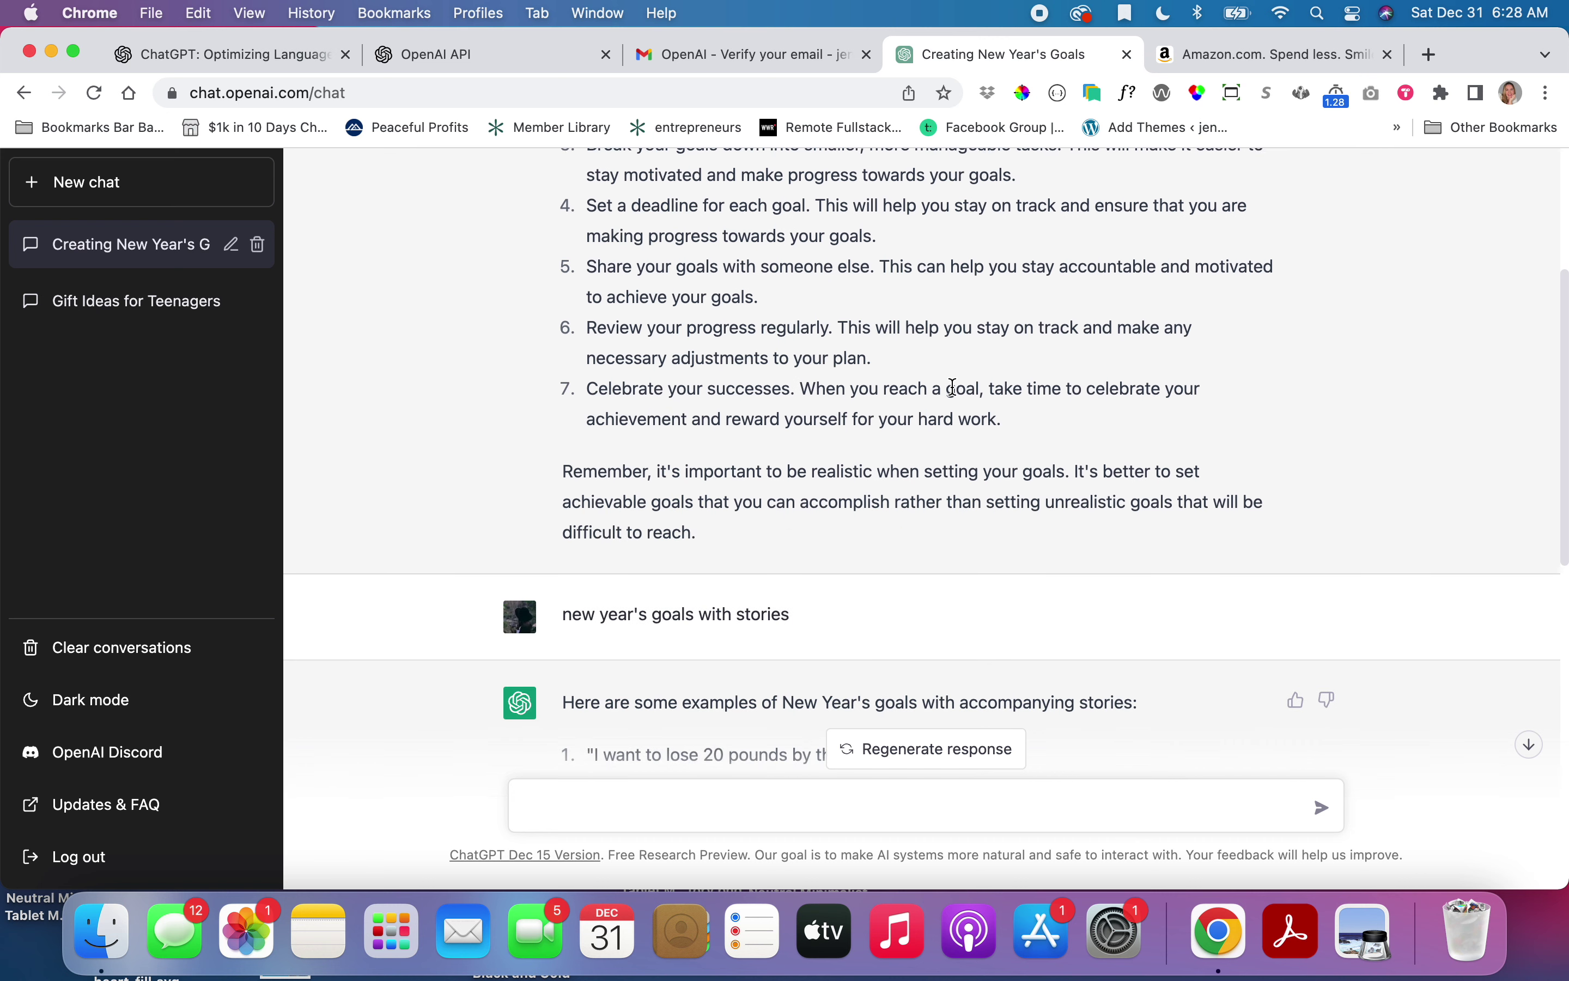
{"action": "scroll", "coordinate": [954, 387], "scroll_direction": "up", "scroll_amount": 4}
{"action": "scroll", "coordinate": [954, 387], "scroll_direction": "up", "scroll_amount": 1}
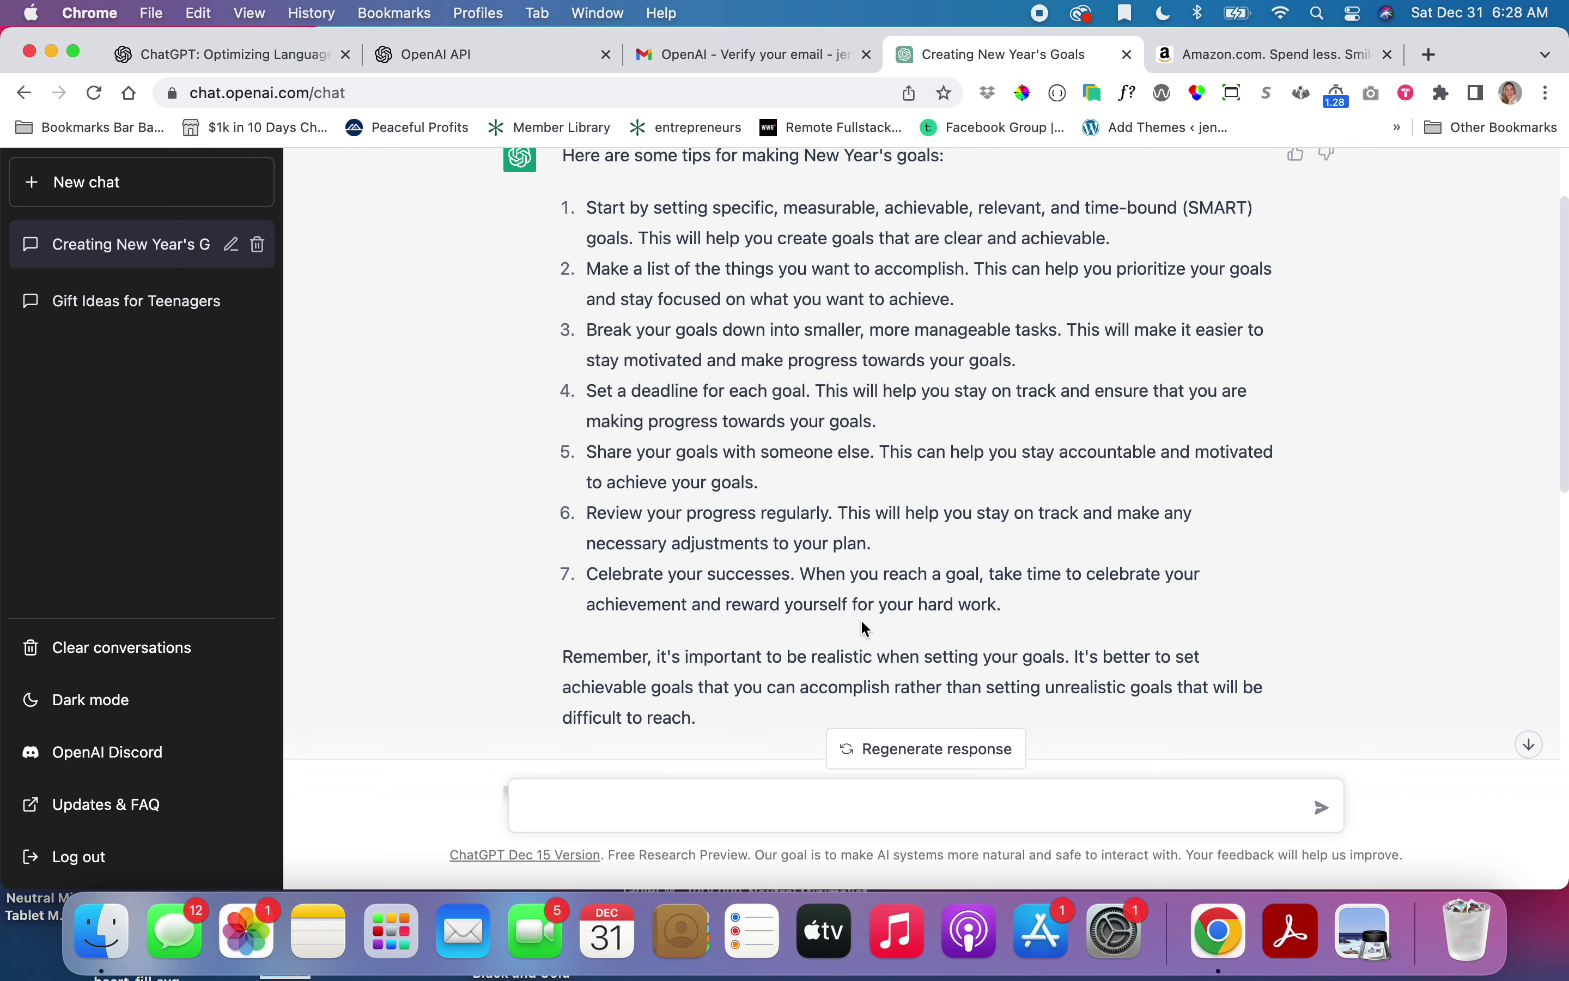
{"action": "scroll", "coordinate": [932, 602], "scroll_direction": "up", "scroll_amount": 5}
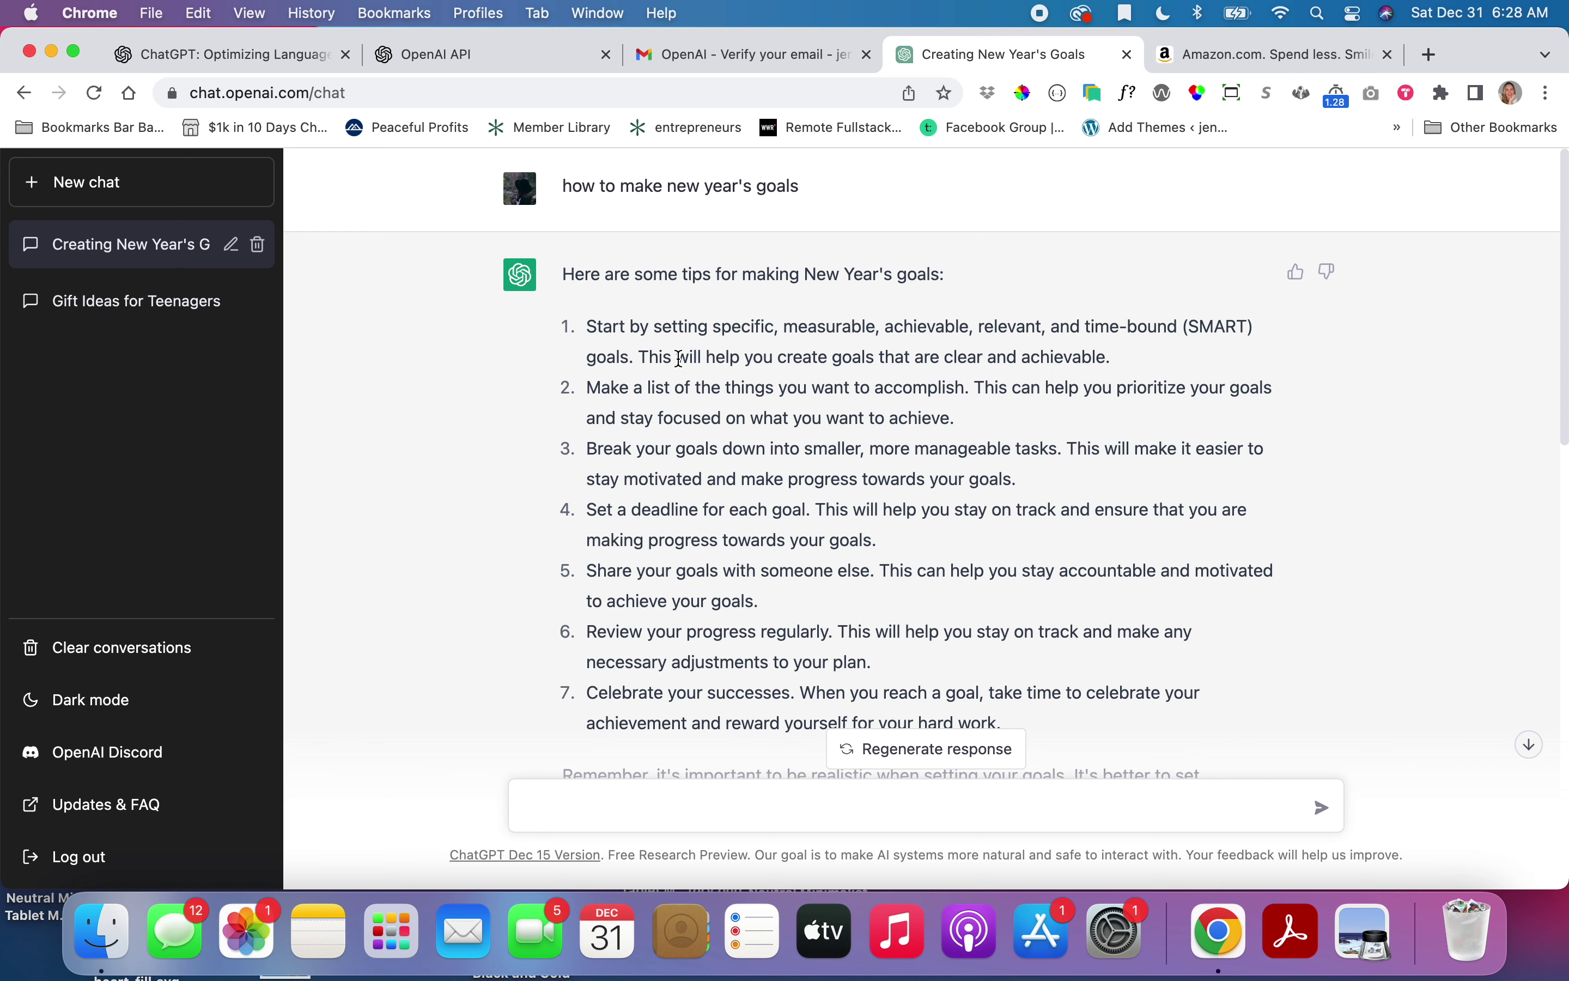
{"action": "scroll", "coordinate": [714, 227], "scroll_direction": "up", "scroll_amount": 1}
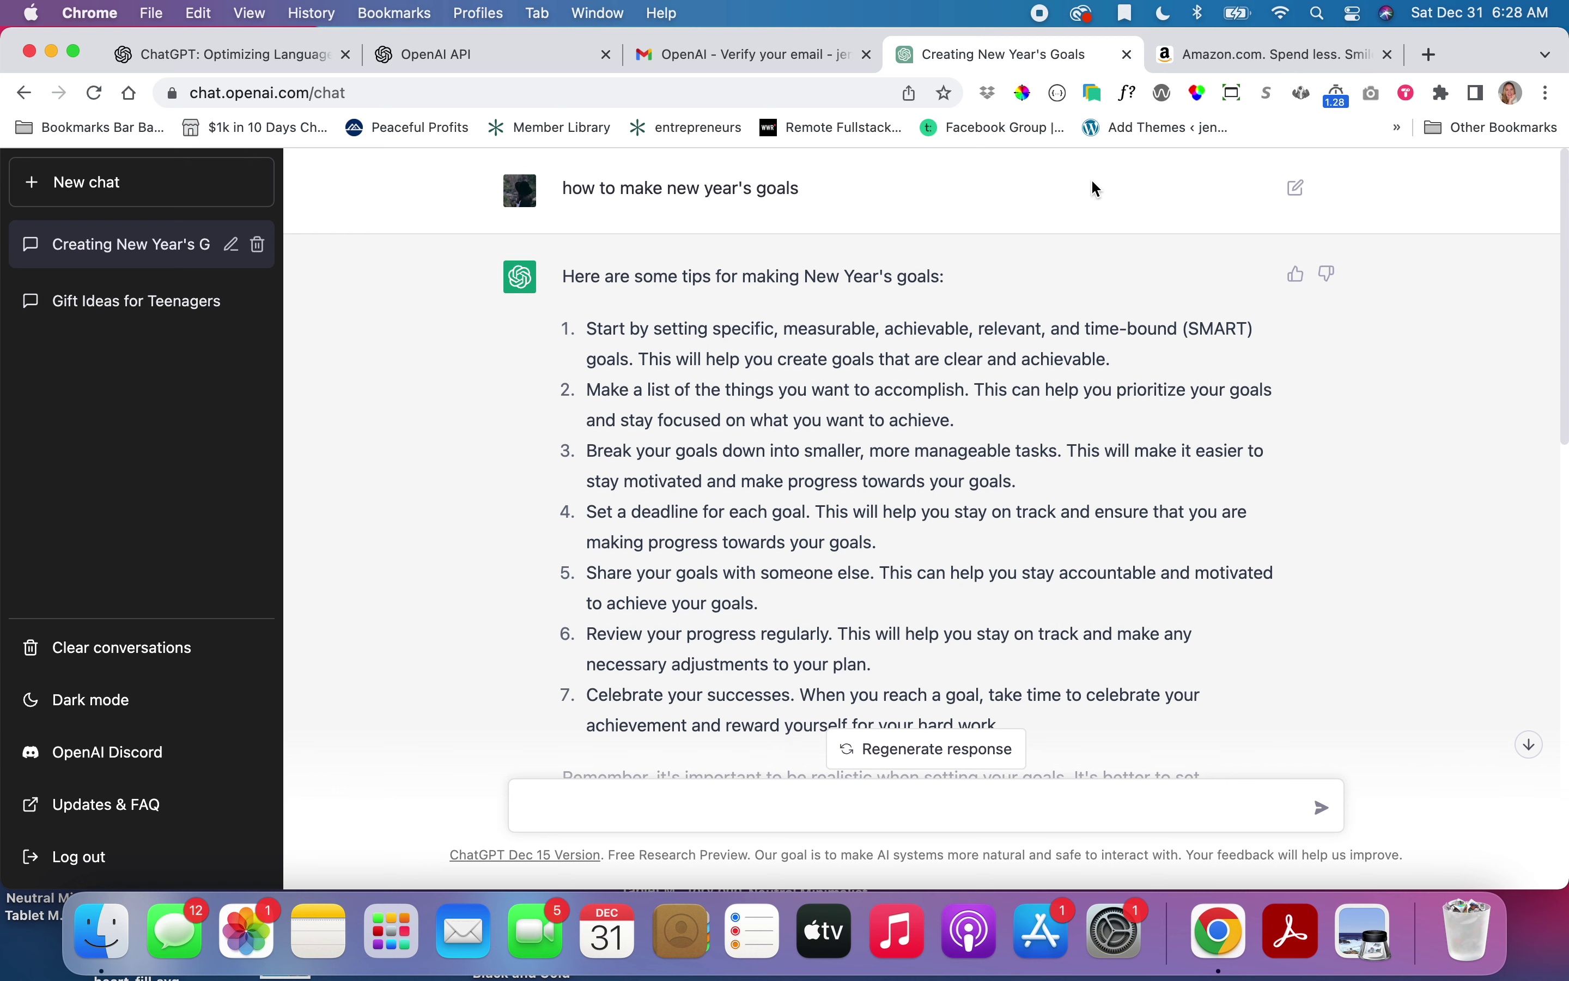